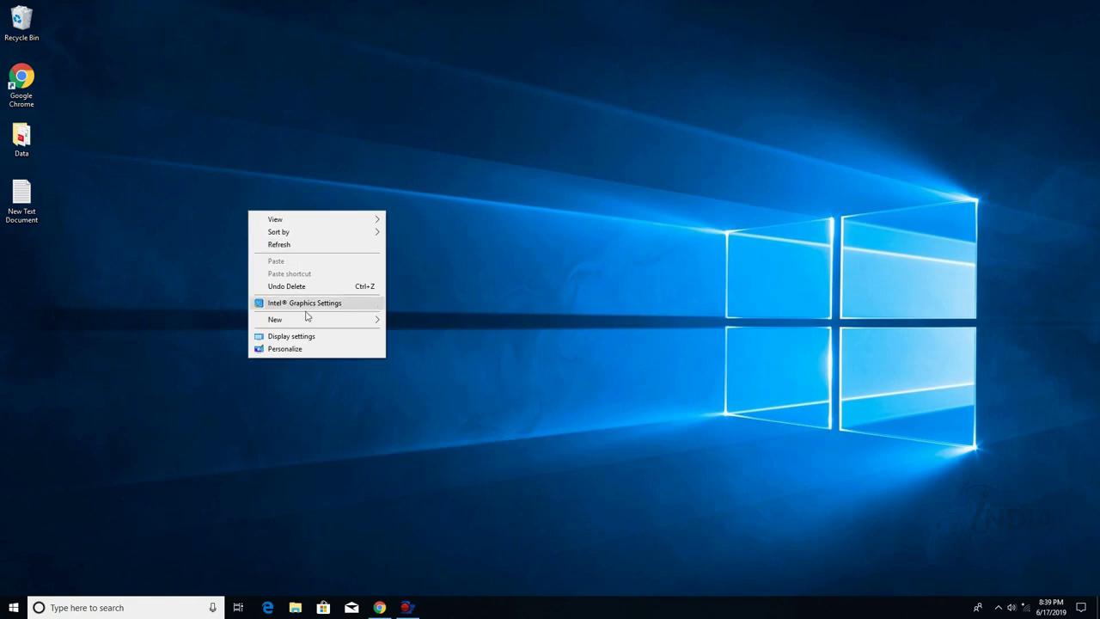
# Create a new Excel workbook named 'Marriage Bio Data' on the desktop and open it.
pyautogui.moveTo(304, 319)
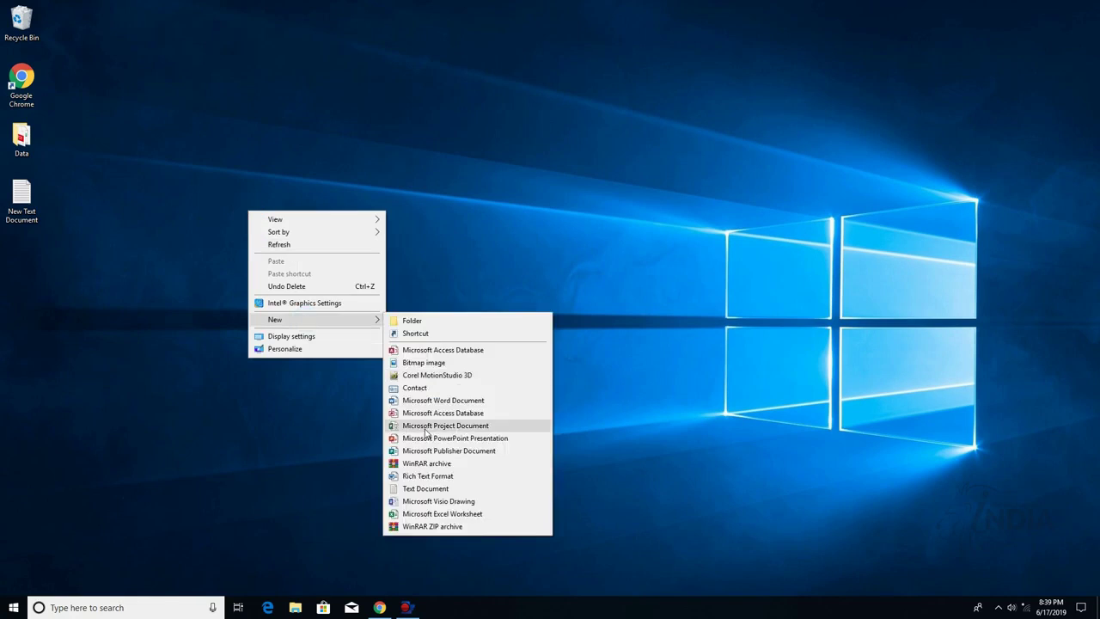
pyautogui.click(447, 514)
pyautogui.write('Marriage Bio')
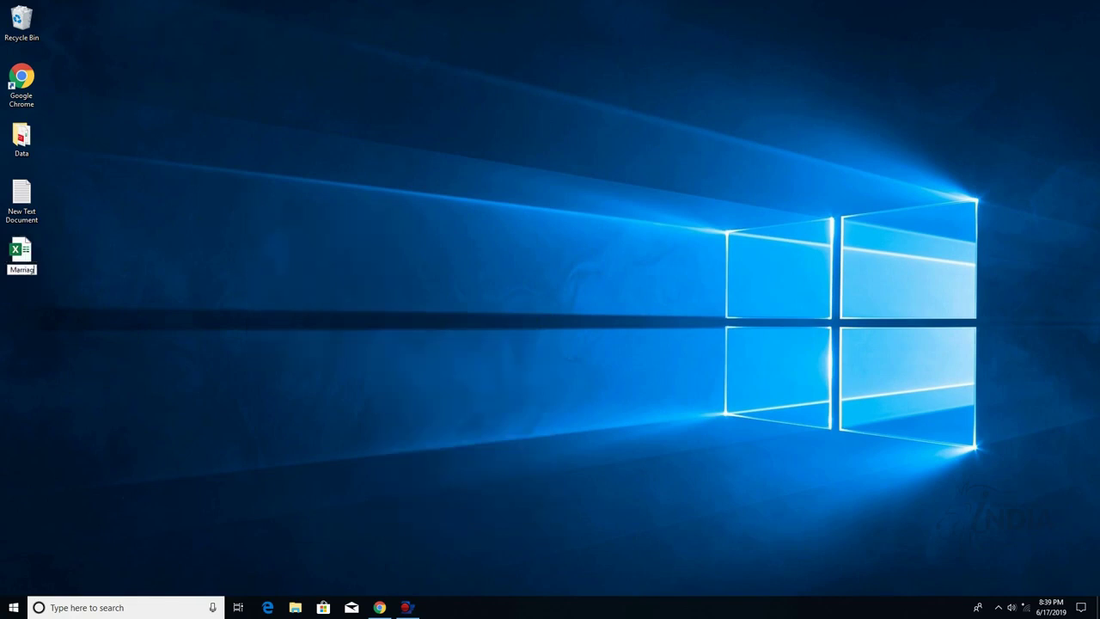
pyautogui.write(' Data')
pyautogui.press('Return')
pyautogui.rightClick(24, 254)
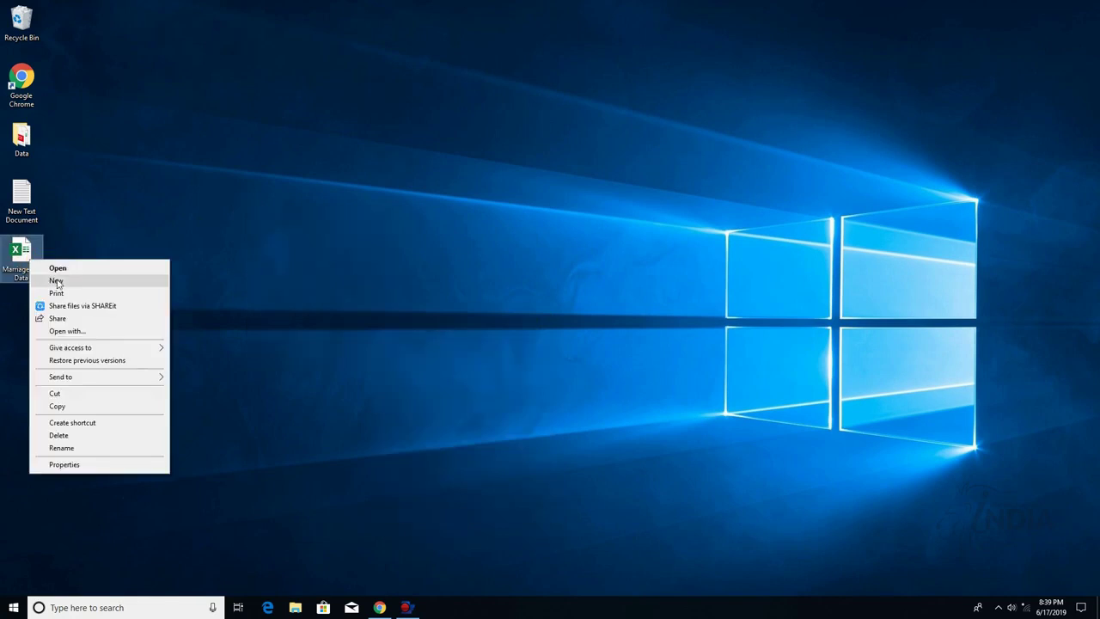
pyautogui.click(103, 263)
pyautogui.moveTo(35, 134)
pyautogui.mouseDown()
pyautogui.moveTo(368, 134)
pyautogui.moveTo(388, 456)
pyautogui.mouseUp()
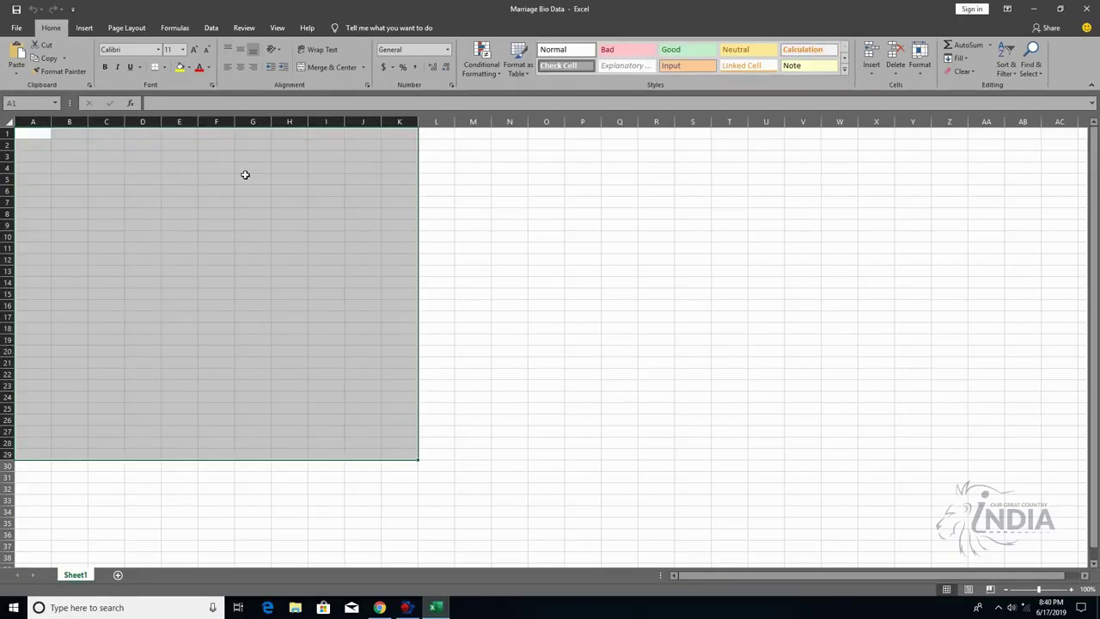
# Put a thick outside border around cells A1:J29.
pyautogui.moveTo(419, 232); pyautogui.dragTo(369, 452)
pyautogui.click(163, 67)
pyautogui.click(232, 195)
# Widen columns A through J equally to shape the biodata page.
pyautogui.click(34, 133)
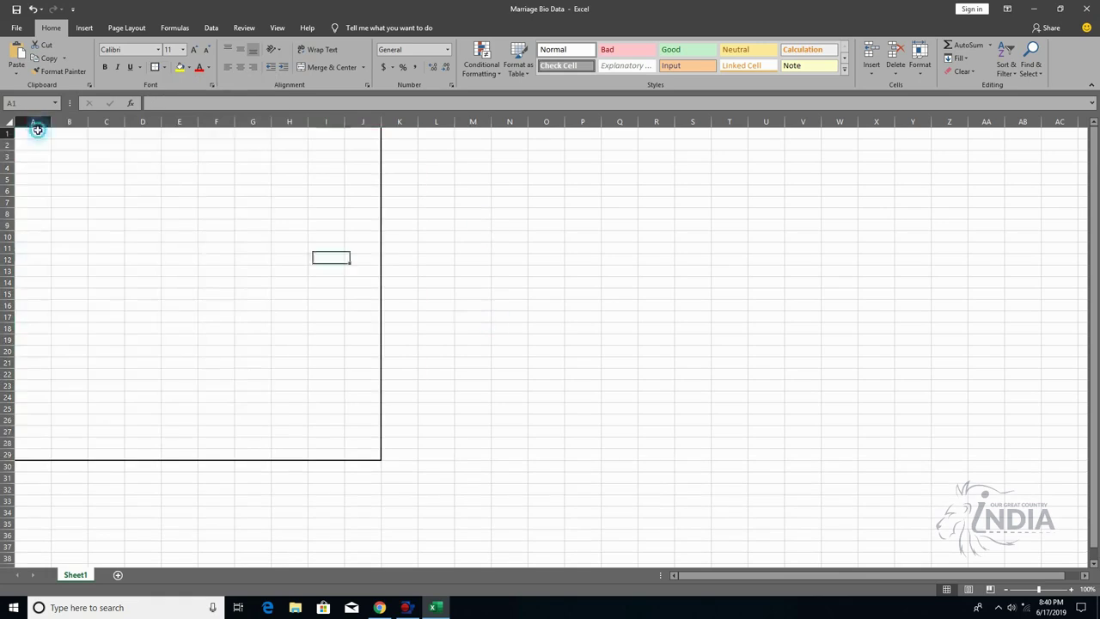
pyautogui.moveTo(33, 121); pyautogui.dragTo(546, 121)
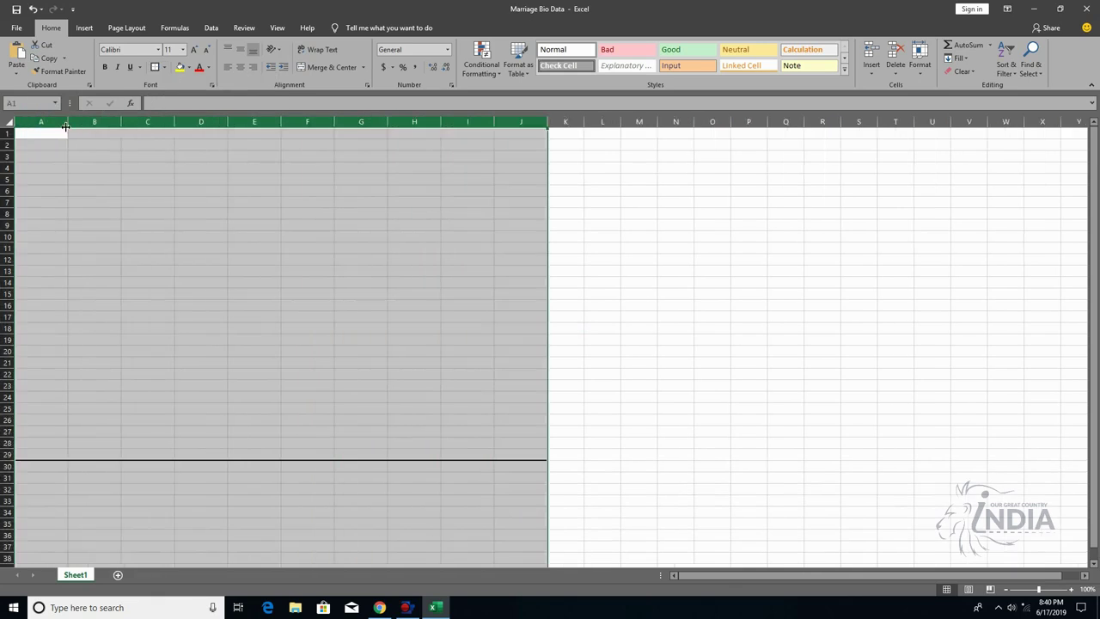
pyautogui.click(601, 281)
pyautogui.moveTo(40, 134)
pyautogui.mouseDown()
pyautogui.moveTo(97, 138)
pyautogui.moveTo(78, 215)
pyautogui.mouseUp()
pyautogui.click(128, 164)
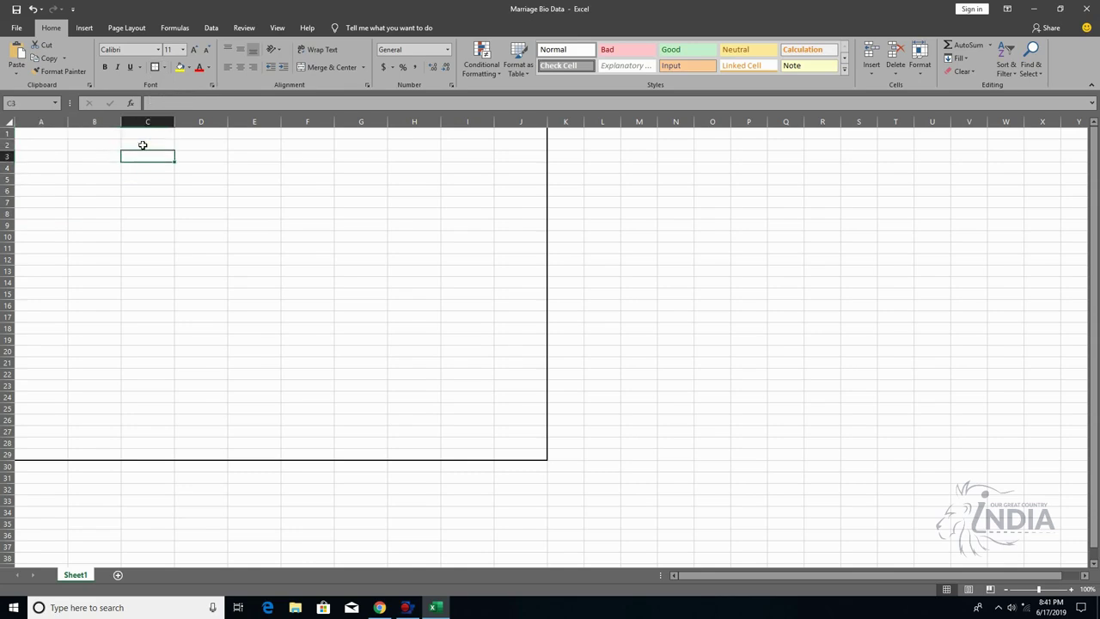
# Enter the person's full name in C2 and the title 'Software Enginer' in C3.
pyautogui.click(140, 142)
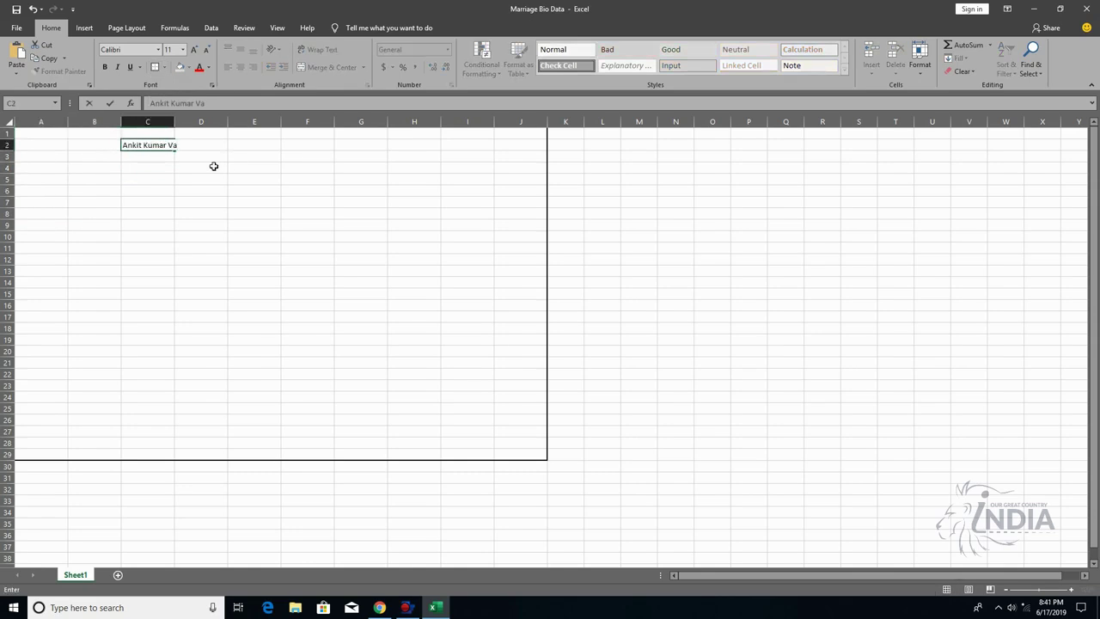
pyautogui.press('Return')
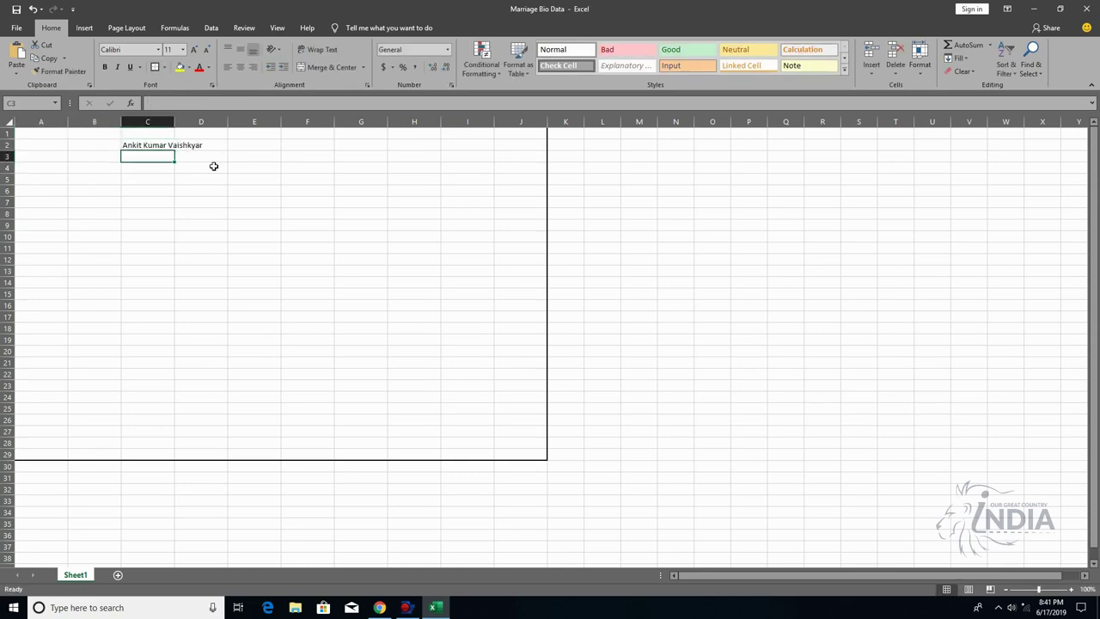
pyautogui.write('Software Engi')
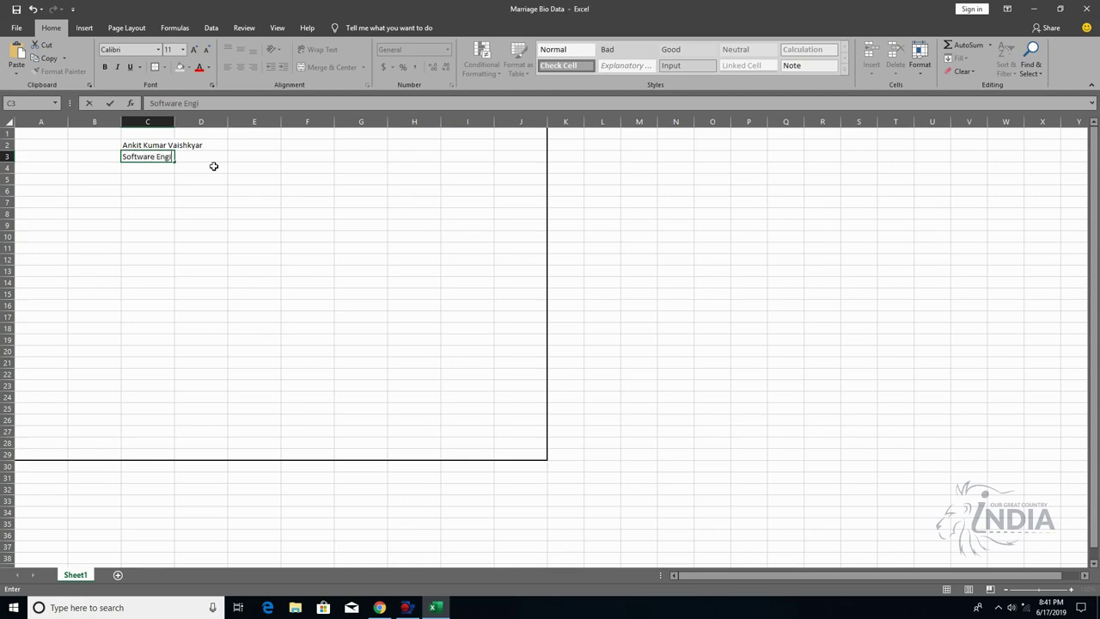
pyautogui.write('ner')
pyautogui.press('Return')
# List Nationality, Eating Habits, Smoking Habits, Language and Hobbies down column C.
pyautogui.write('Nationality')
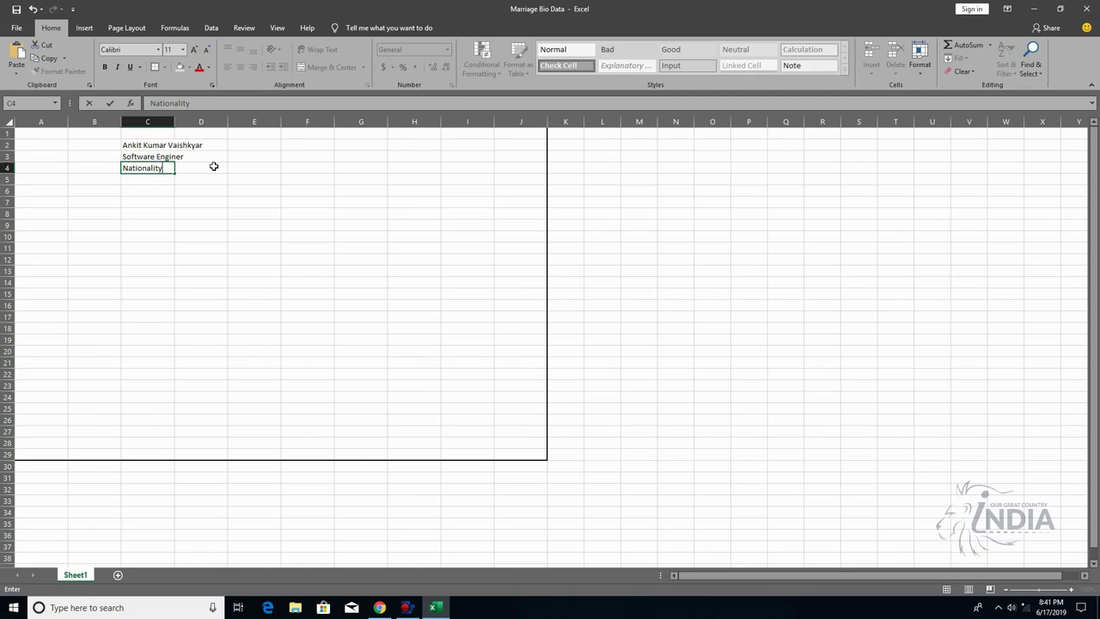
pyautogui.press('Return')
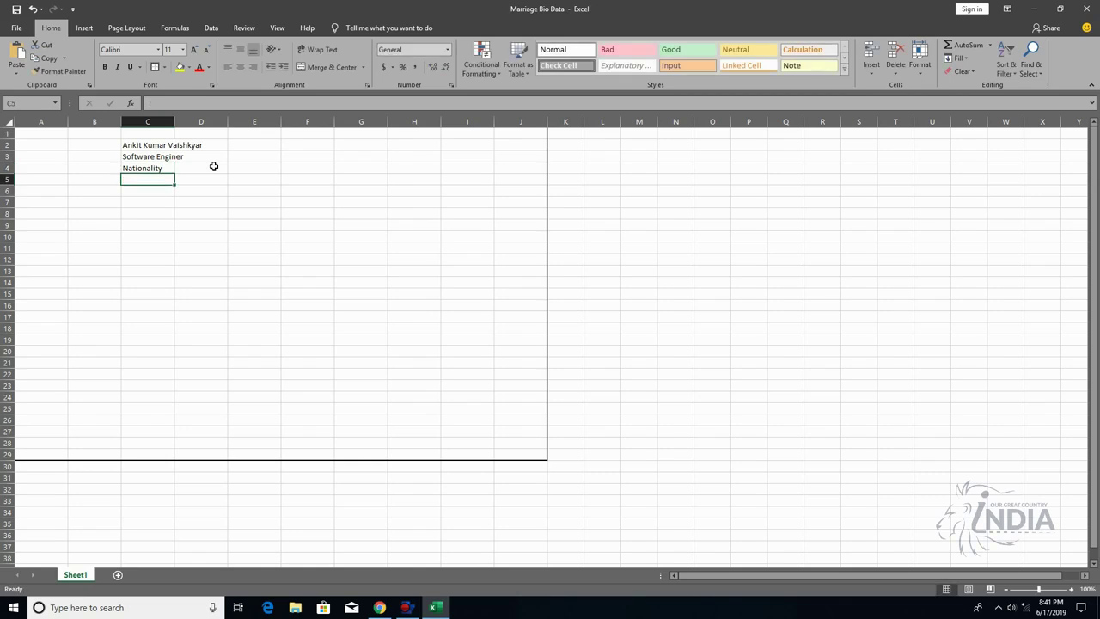
pyautogui.write('Eating Habit')
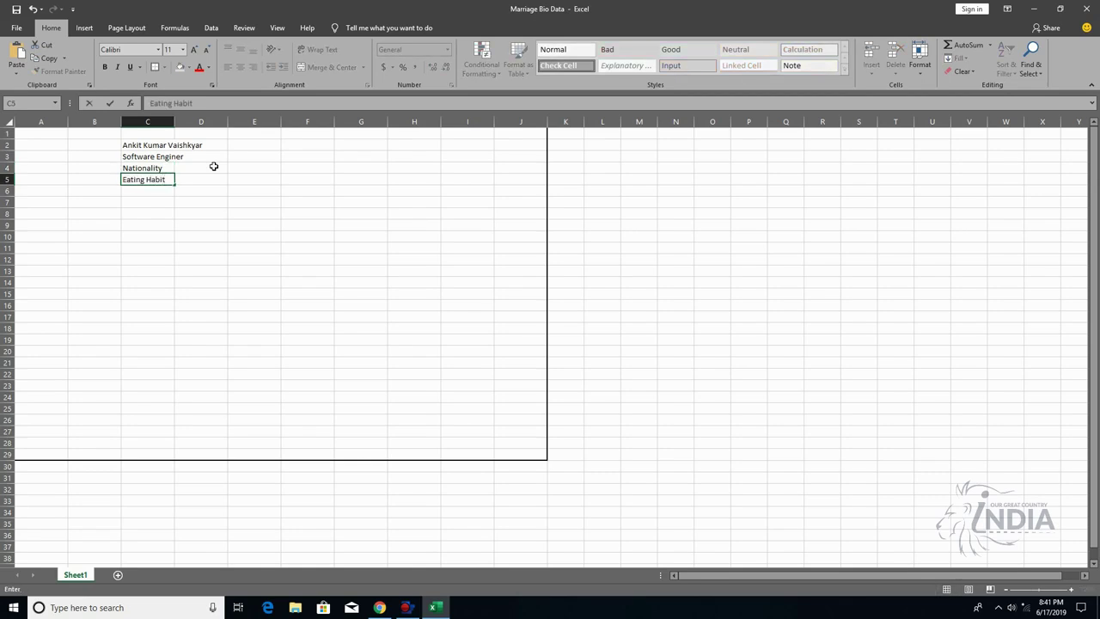
pyautogui.write('s')
pyautogui.press('Return')
pyautogui.write('Smoking')
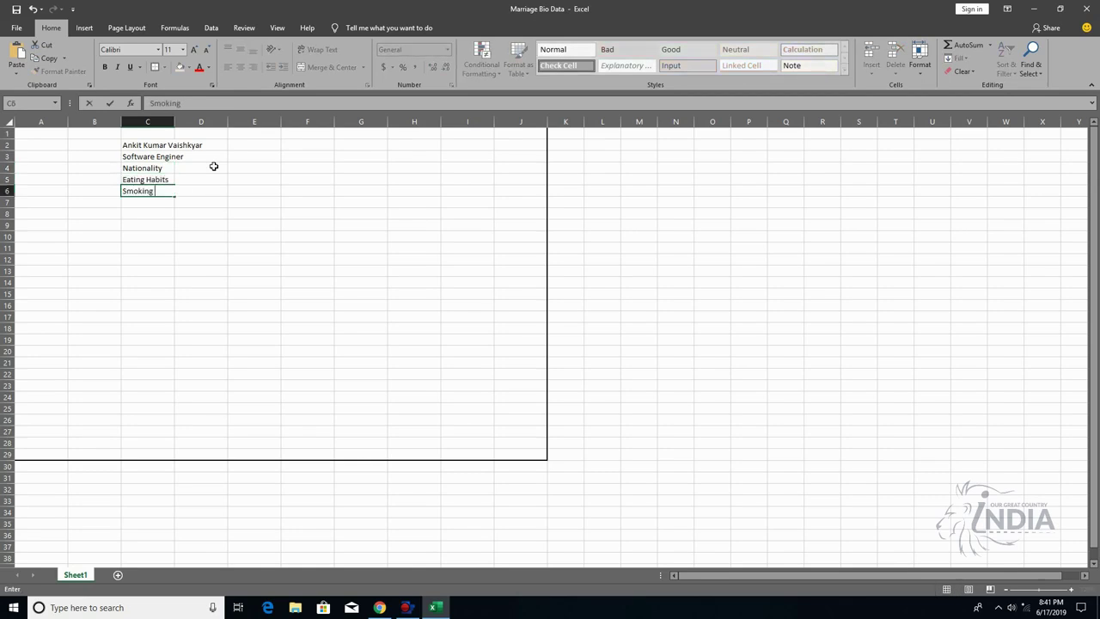
pyautogui.write('Habites')
pyautogui.write('s')
pyautogui.press('Return')
pyautogui.write('Language')
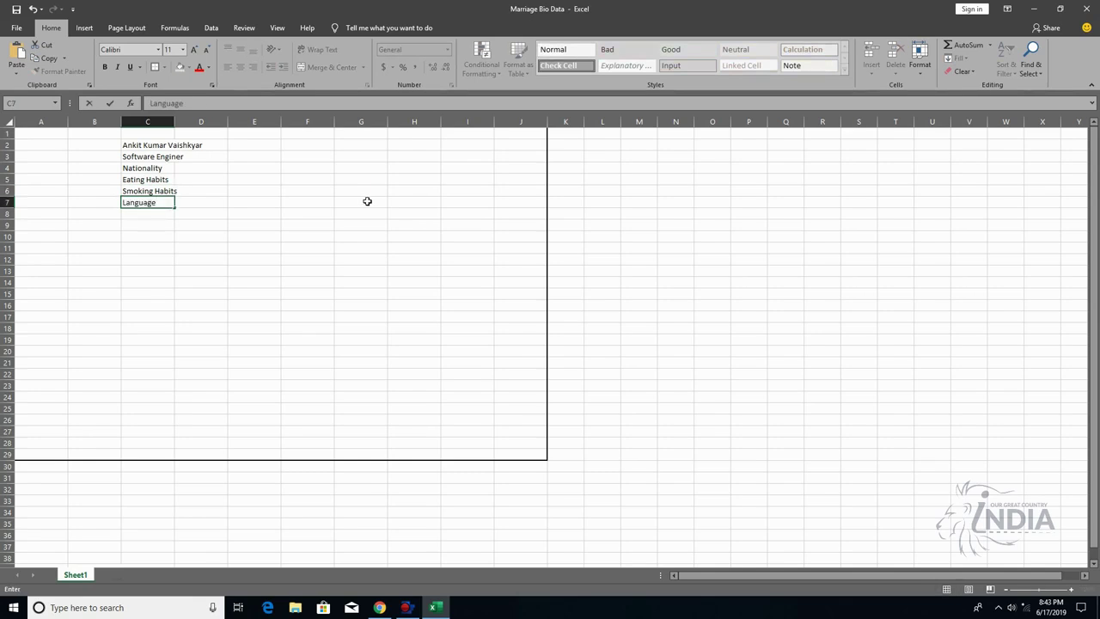
pyautogui.press('Return')
pyautogui.write('Hobbies')
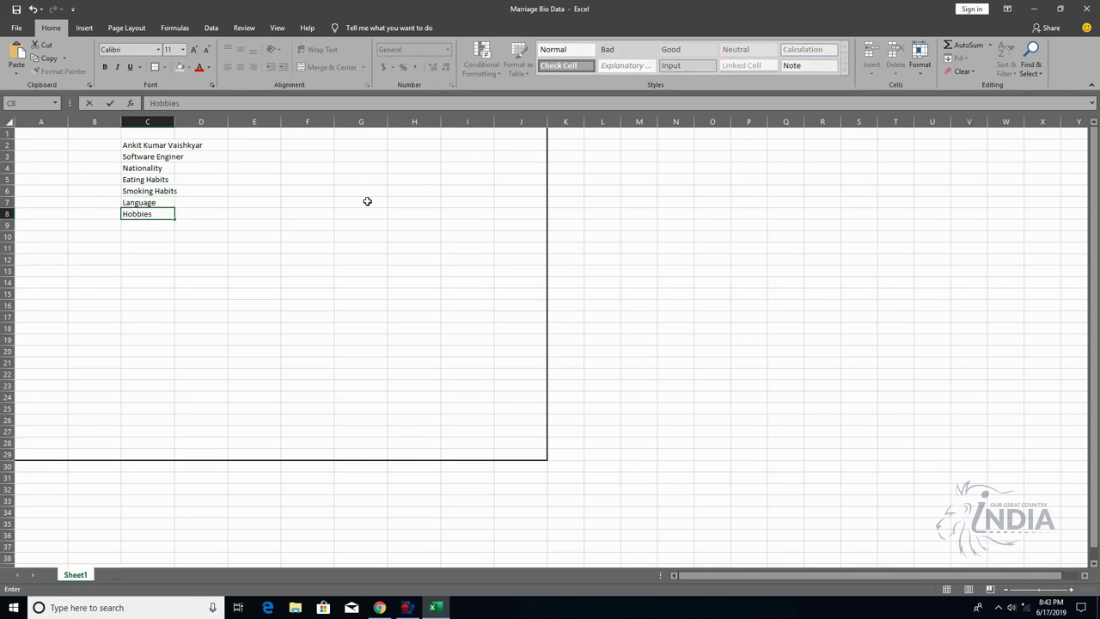
pyautogui.press('Right')
# Enter Religion, Drinking habits, Nature, Mother tongue and Interests as a second label column in G.
pyautogui.press('Up')
pyautogui.press('Up')
pyautogui.press('Up')
pyautogui.press('Up')
pyautogui.press('Right')
pyautogui.press('Right')
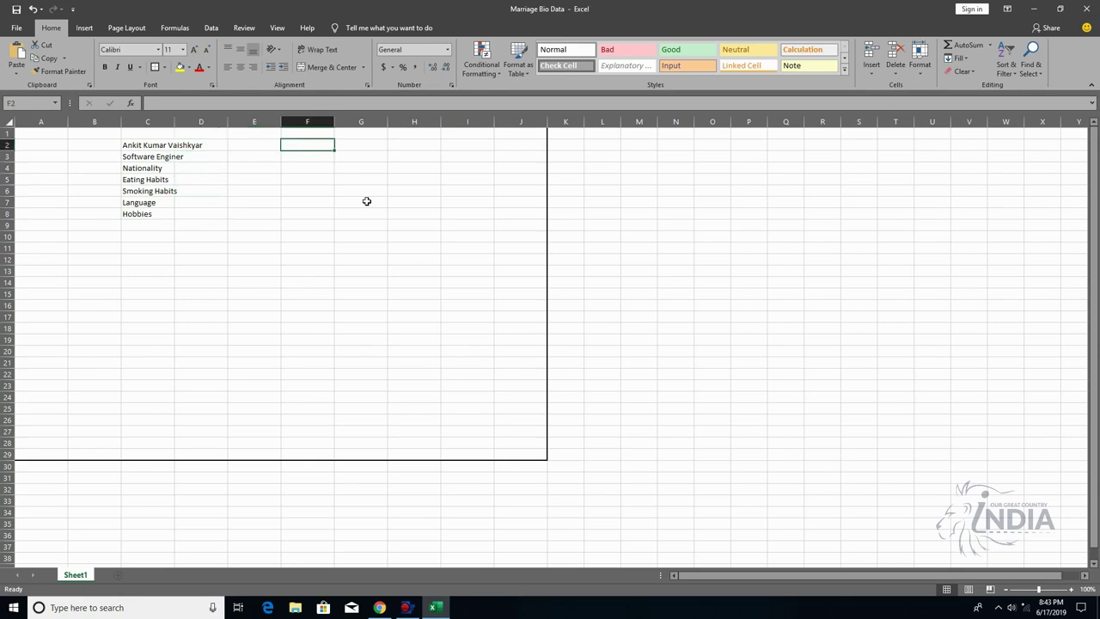
pyautogui.press('Right')
pyautogui.write('Reli')
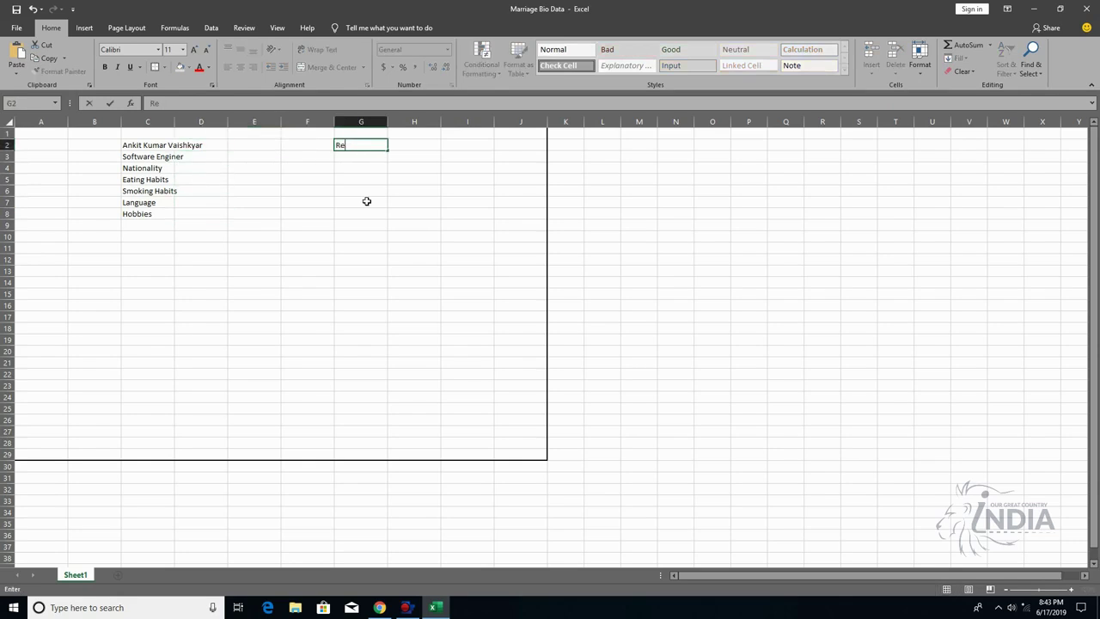
pyautogui.write('gion')
pyautogui.press('Return')
pyautogui.write('Drinking')
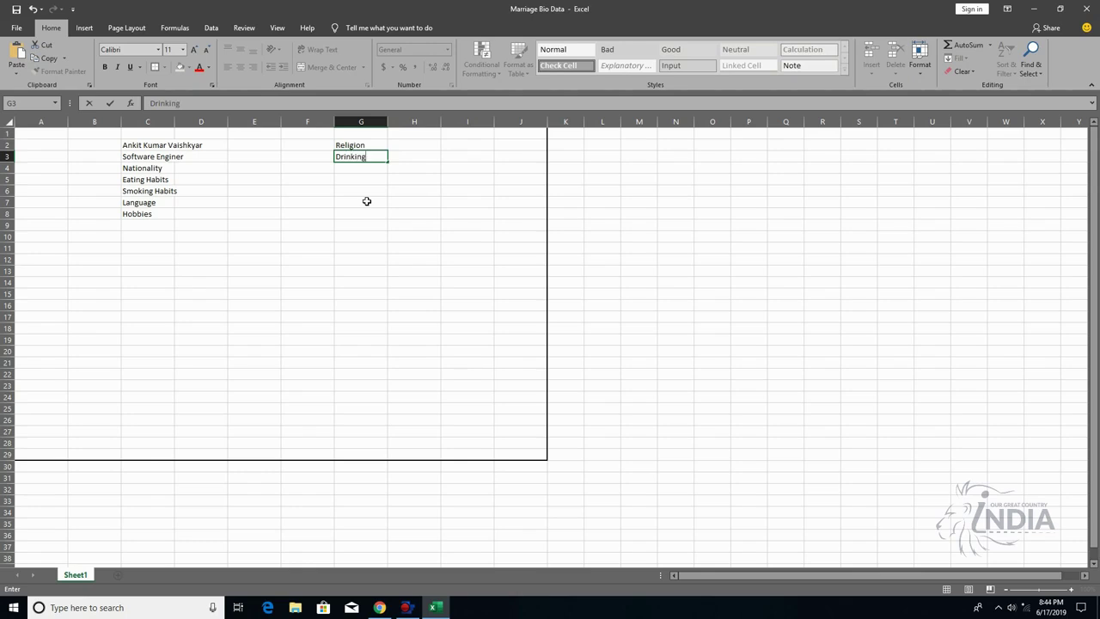
pyautogui.write(' habits')
pyautogui.press('Return')
pyautogui.write('Nature')
pyautogui.press('Return')
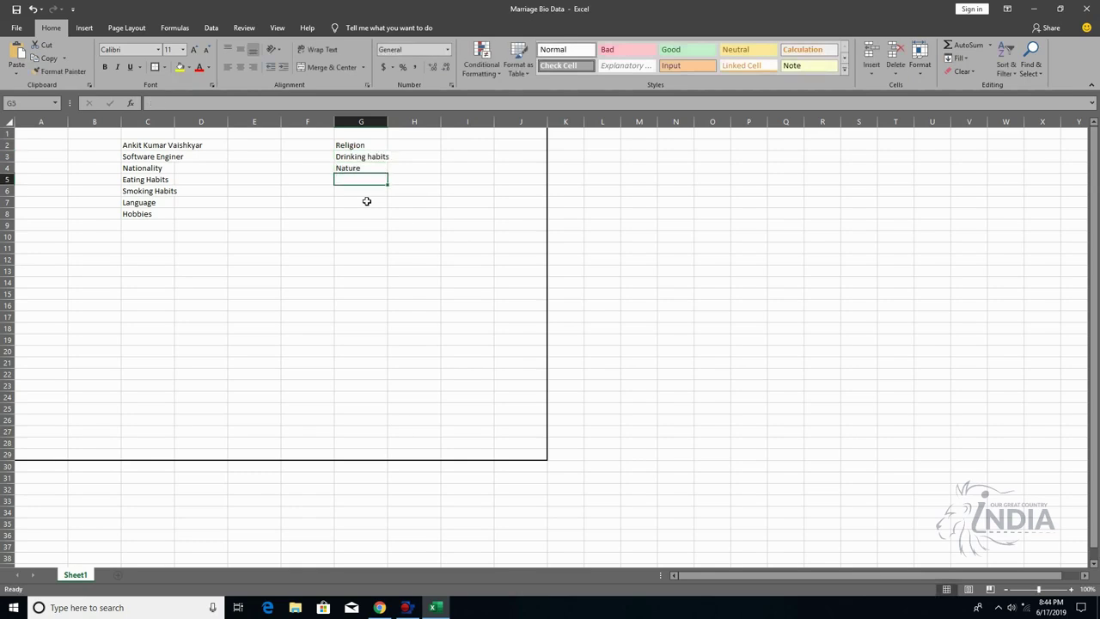
pyautogui.write('Mother tongh')
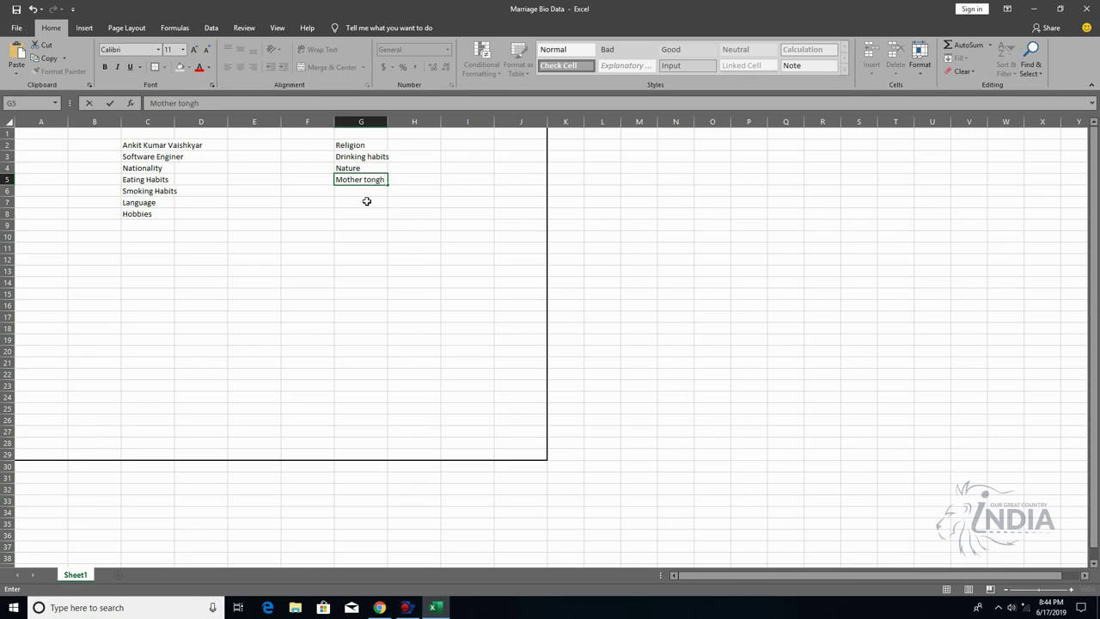
pyautogui.press('Return')
pyautogui.write('Intere')
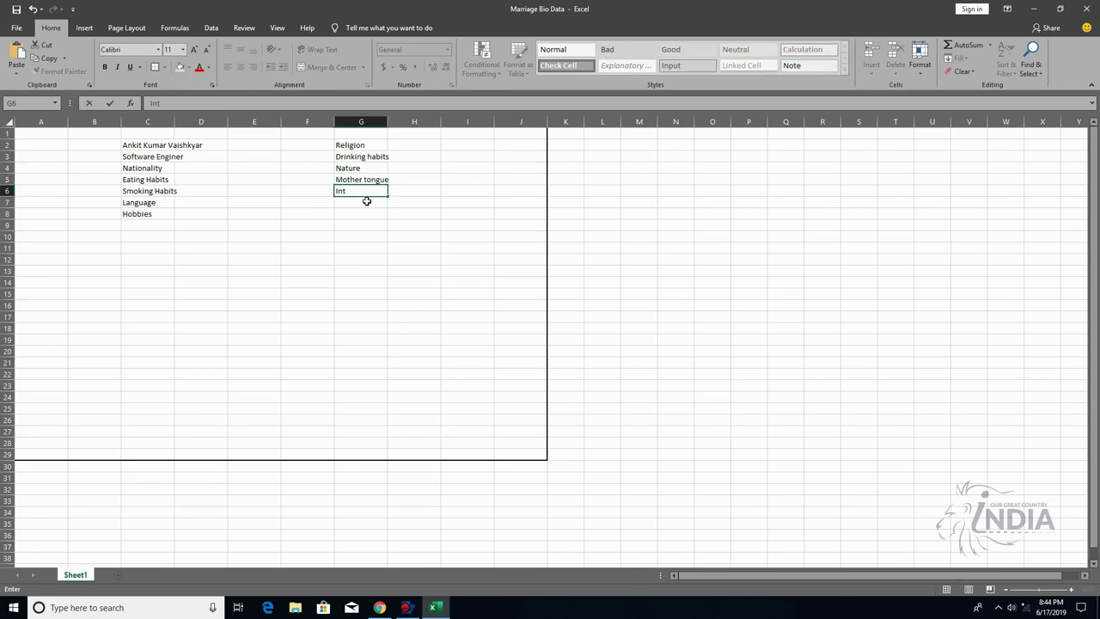
pyautogui.write('st')
pyautogui.press('Return')
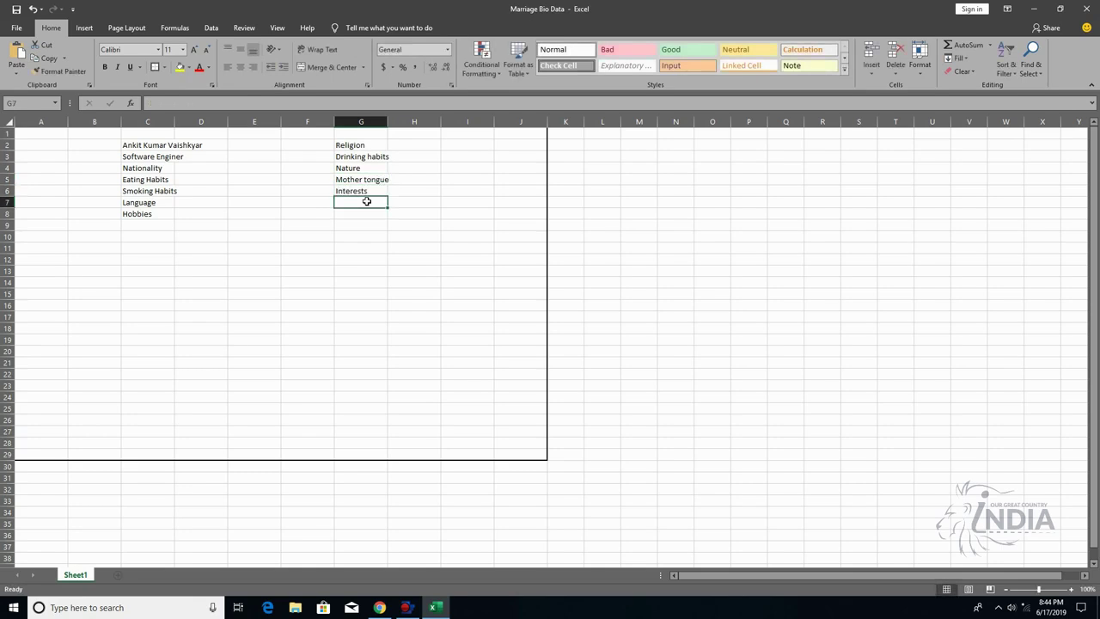
# Move the column G labels down to G4:G8, trying then undoing centering of the name and title.
pyautogui.moveTo(363, 145)
pyautogui.mouseDown()
pyautogui.moveTo(363, 190)
pyautogui.moveTo(396, 204)
pyautogui.mouseUp()
pyautogui.moveTo(146, 156); pyautogui.dragTo(410, 149)
pyautogui.click(292, 228)
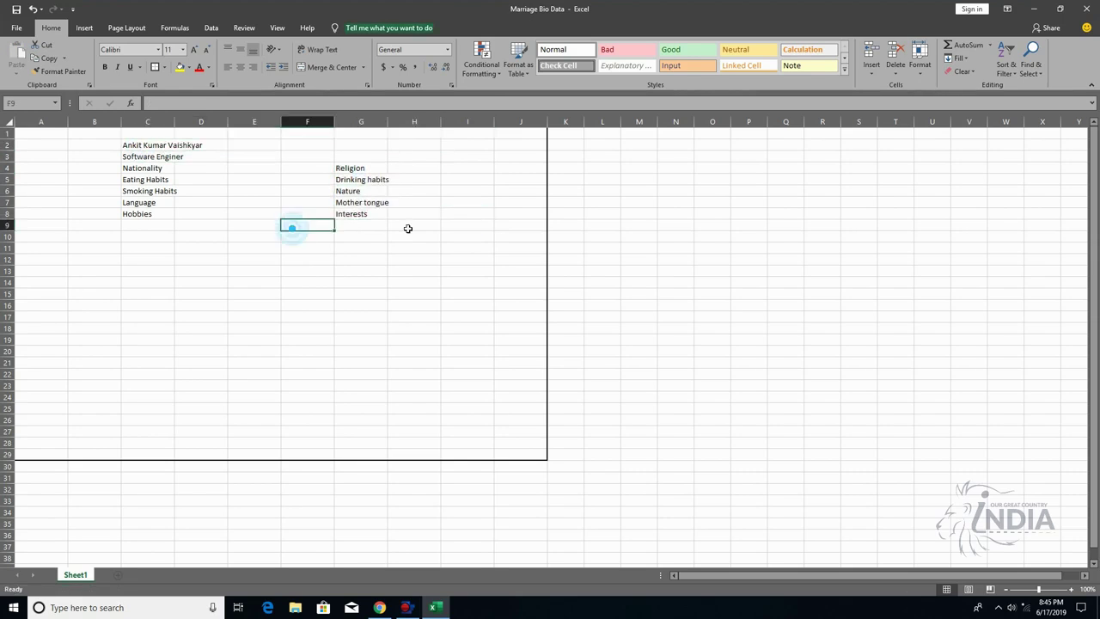
pyautogui.moveTo(155, 145); pyautogui.dragTo(515, 144)
pyautogui.click(326, 67)
pyautogui.moveTo(147, 156); pyautogui.dragTo(524, 157)
pyautogui.press('F4')
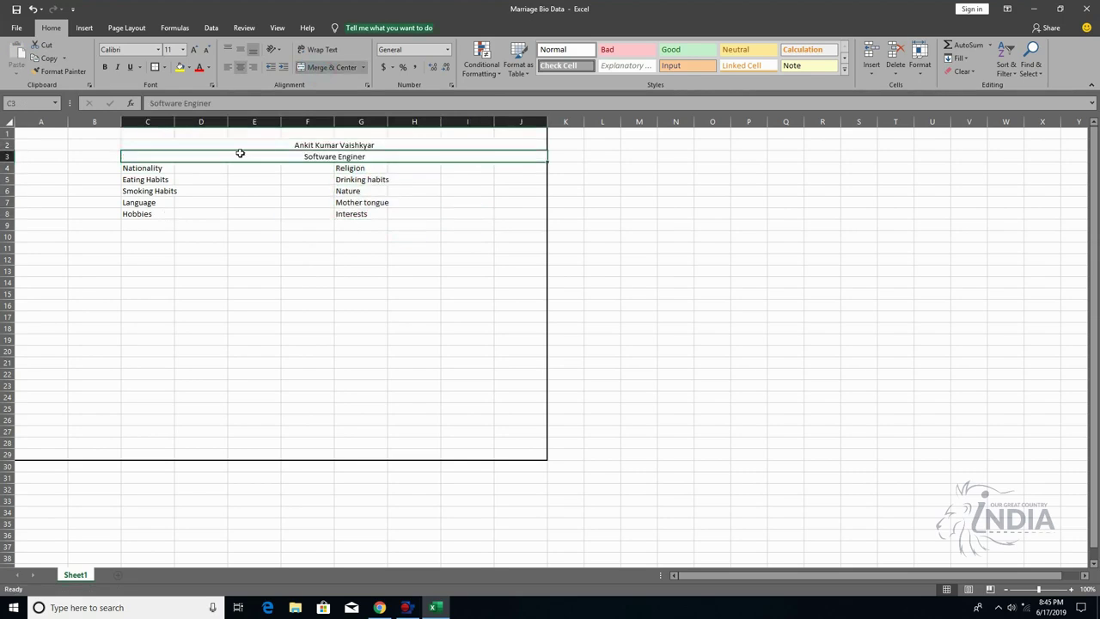
pyautogui.moveTo(239, 153); pyautogui.dragTo(240, 144)
pyautogui.click(226, 67)
# Draw a box border around the label block C4:J8.
pyautogui.moveTo(125, 168); pyautogui.dragTo(526, 214)
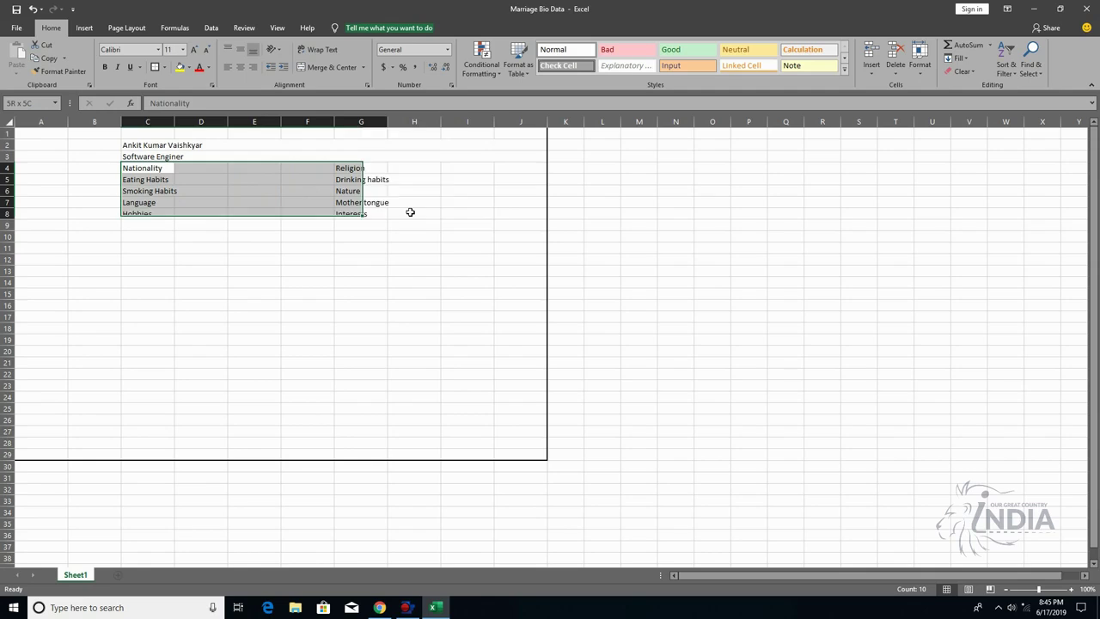
pyautogui.click(164, 72)
pyautogui.click(307, 270)
pyautogui.click(38, 226)
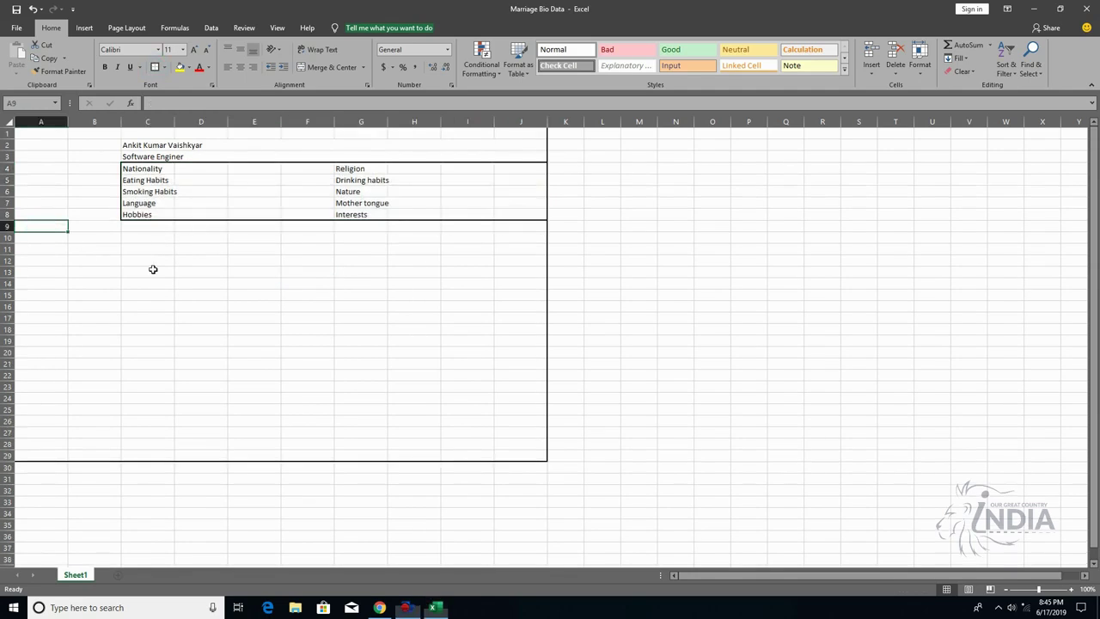
# Type the Basic Details heading in A9 with Date of Birth and Time of Birth below.
pyautogui.write('Basic Details')
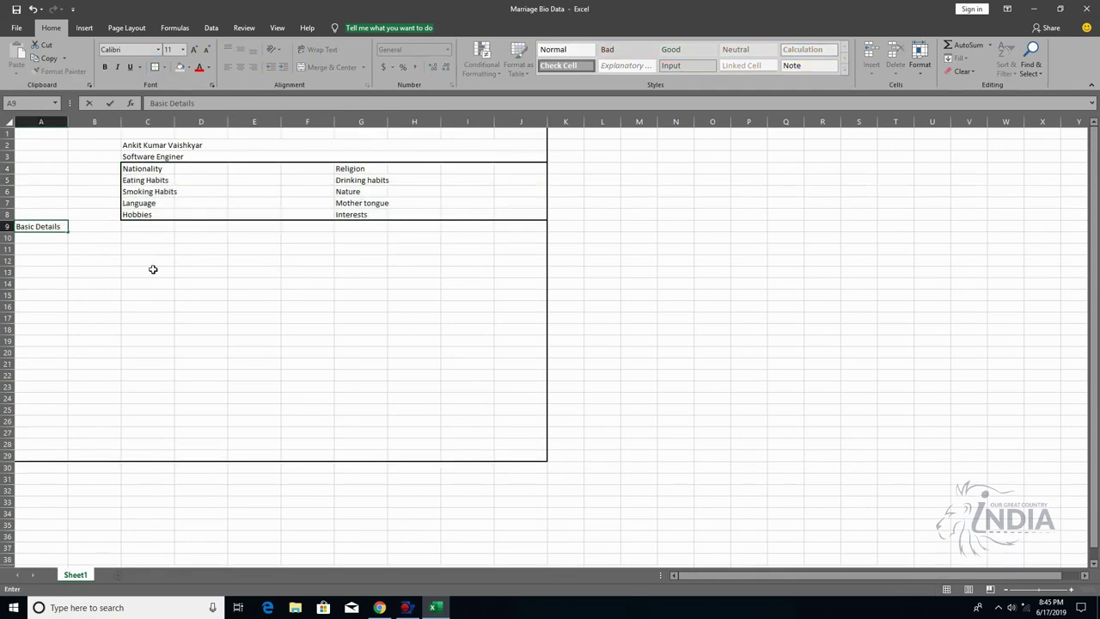
pyautogui.press('Return')
pyautogui.write('Date O')
pyautogui.press('BackSpace')
pyautogui.write('of Birth')
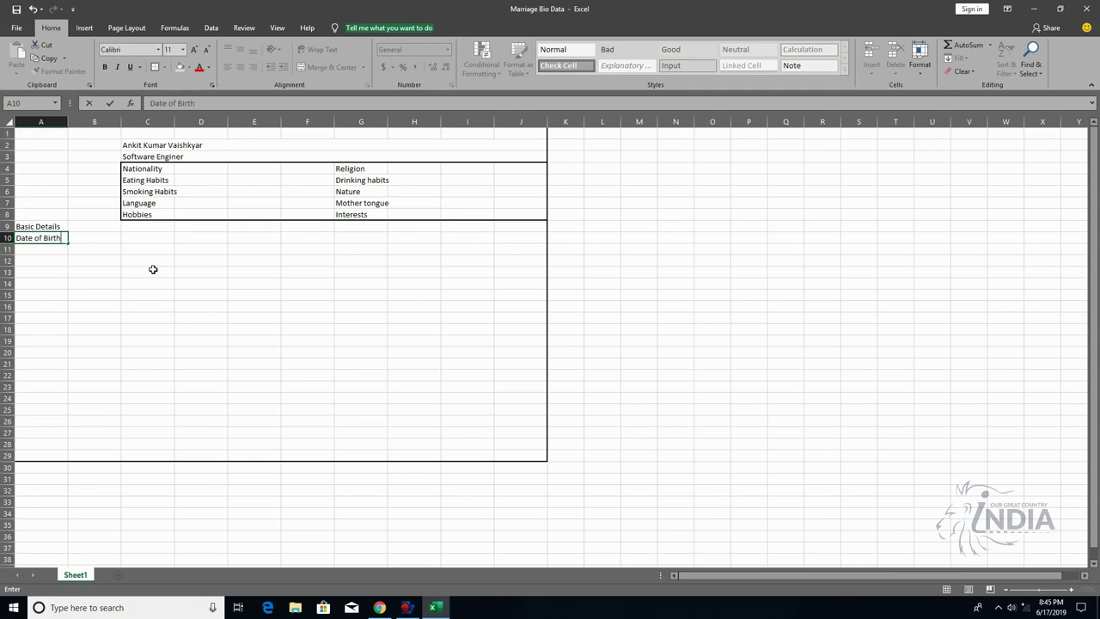
pyautogui.press('Return')
pyautogui.write('Time of Bi')
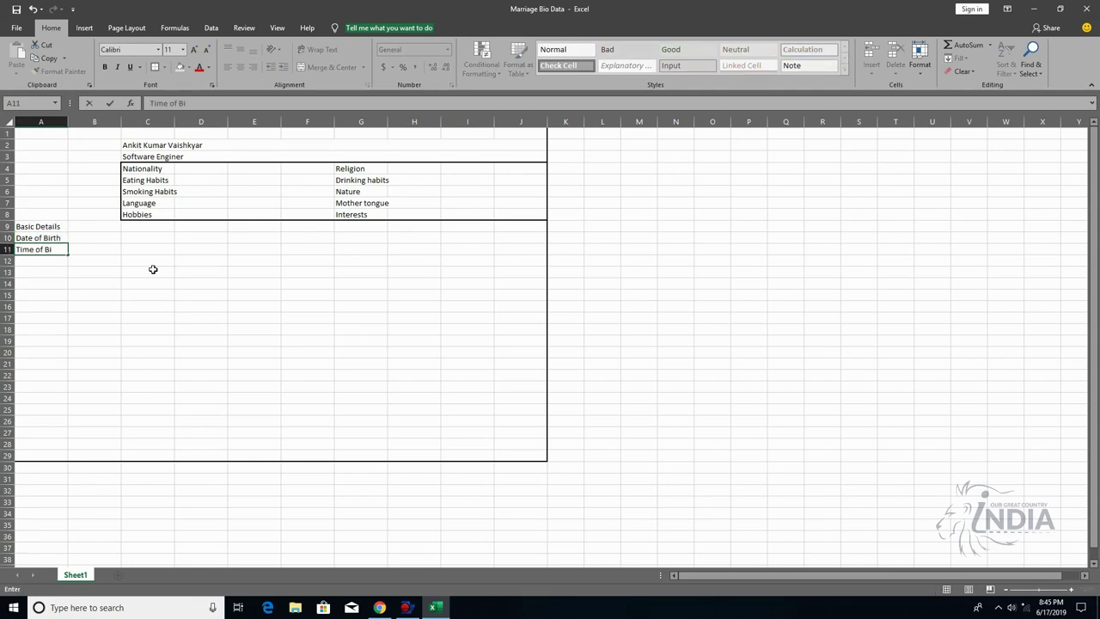
pyautogui.write('rth')
pyautogui.press('Return')
# Add Place of Birth, Native Place, Language Know and Physical Status labels down column A.
pyautogui.write('Place of Birth')
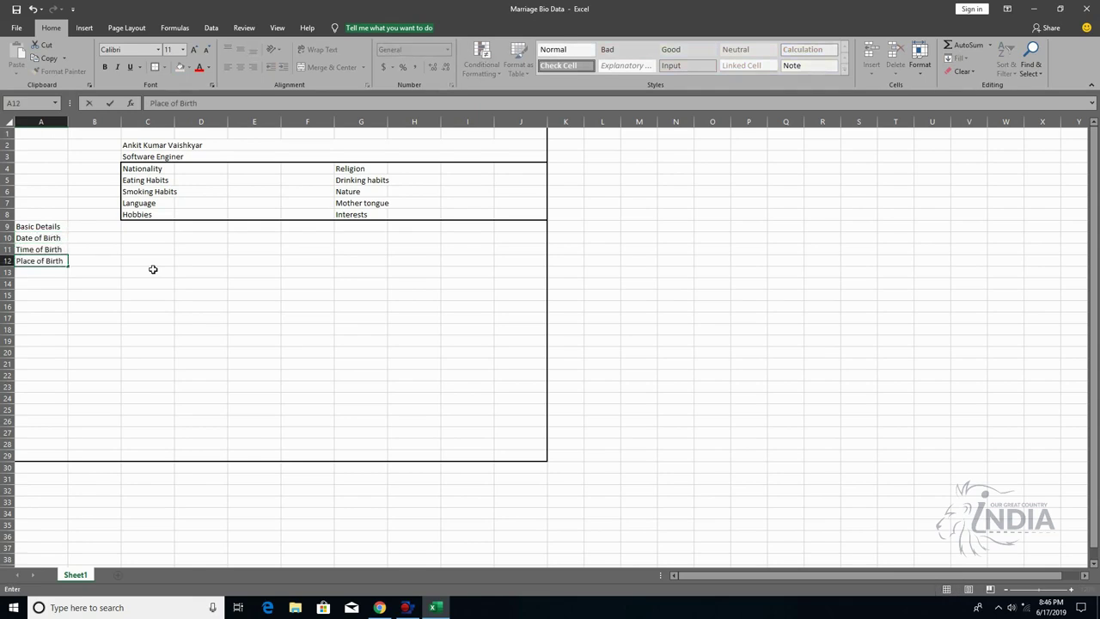
pyautogui.press('Return')
pyautogui.write('Native Place')
pyautogui.press('Return')
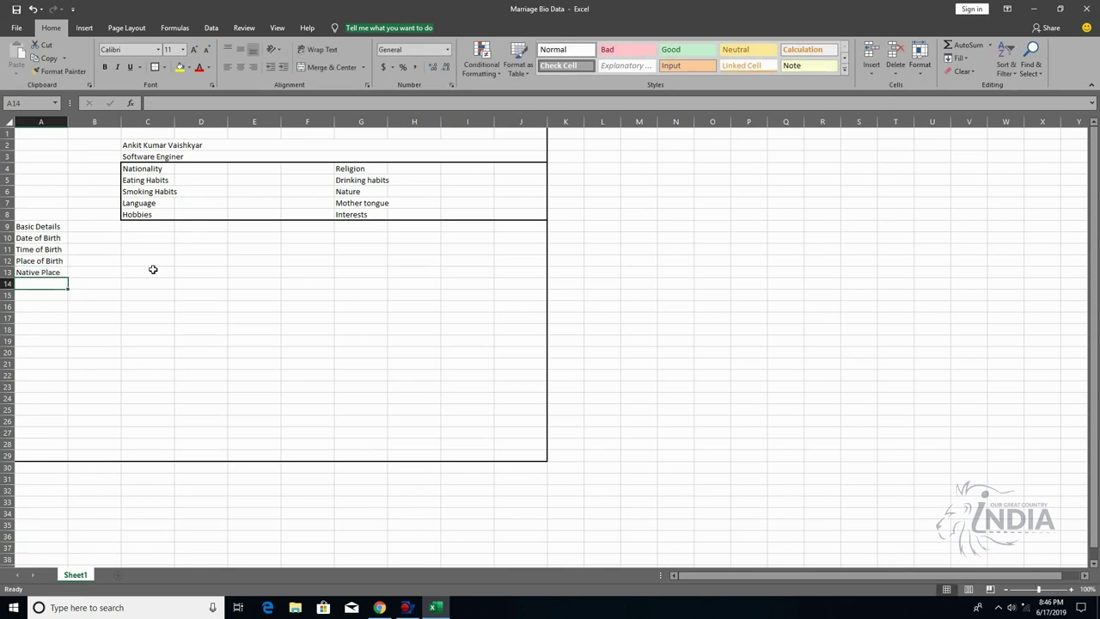
pyautogui.write('Language Know')
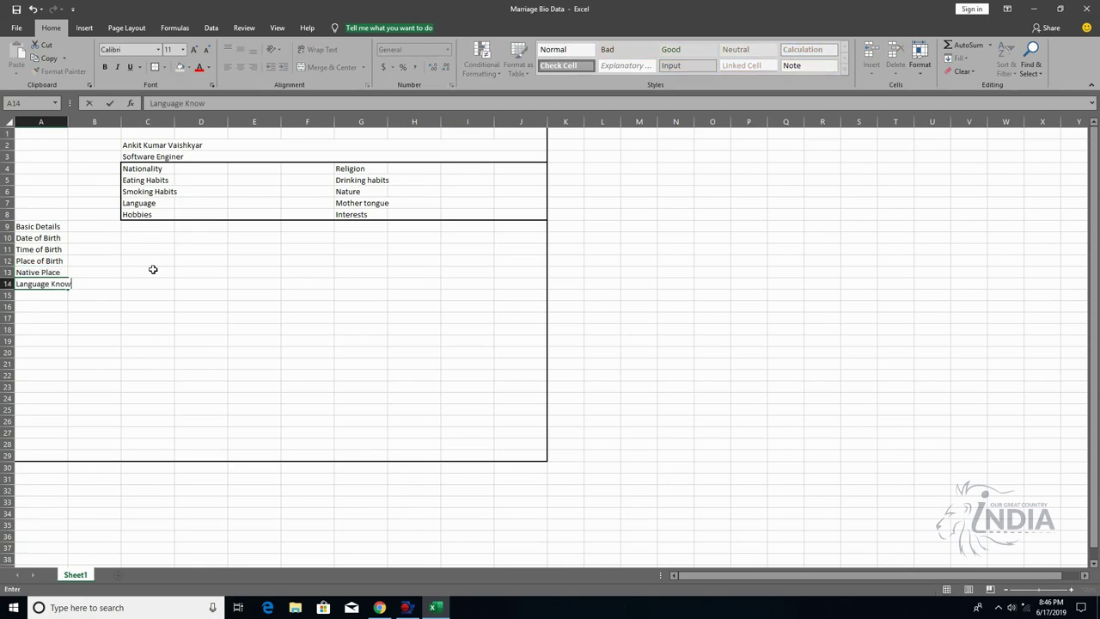
pyautogui.press('Return')
pyautogui.write('Phy')
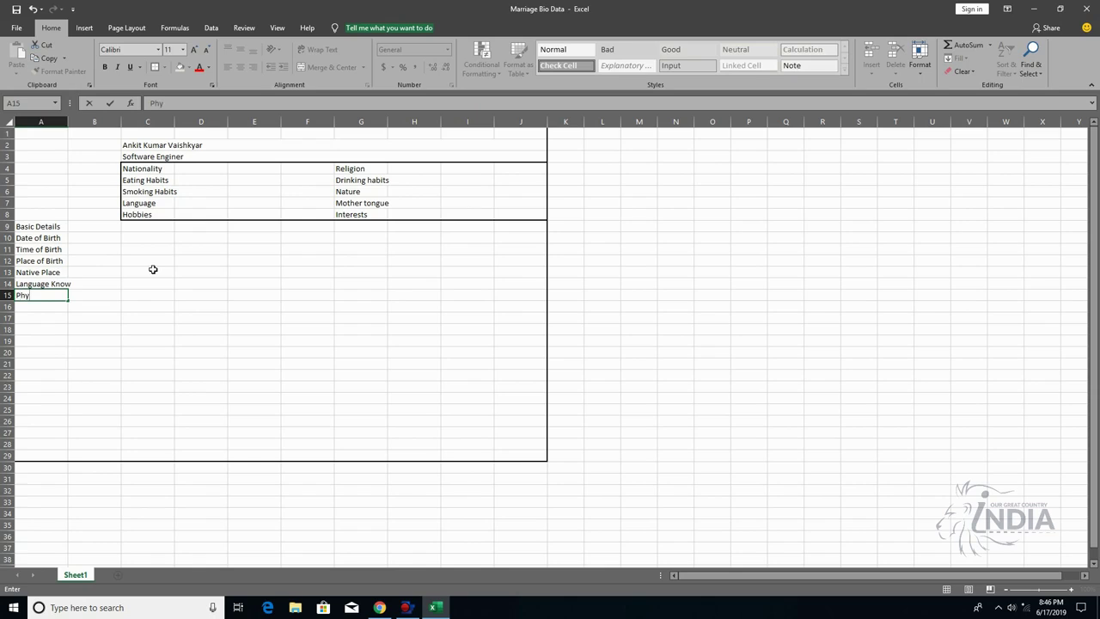
pyautogui.write('cal Status')
pyautogui.press('Return')
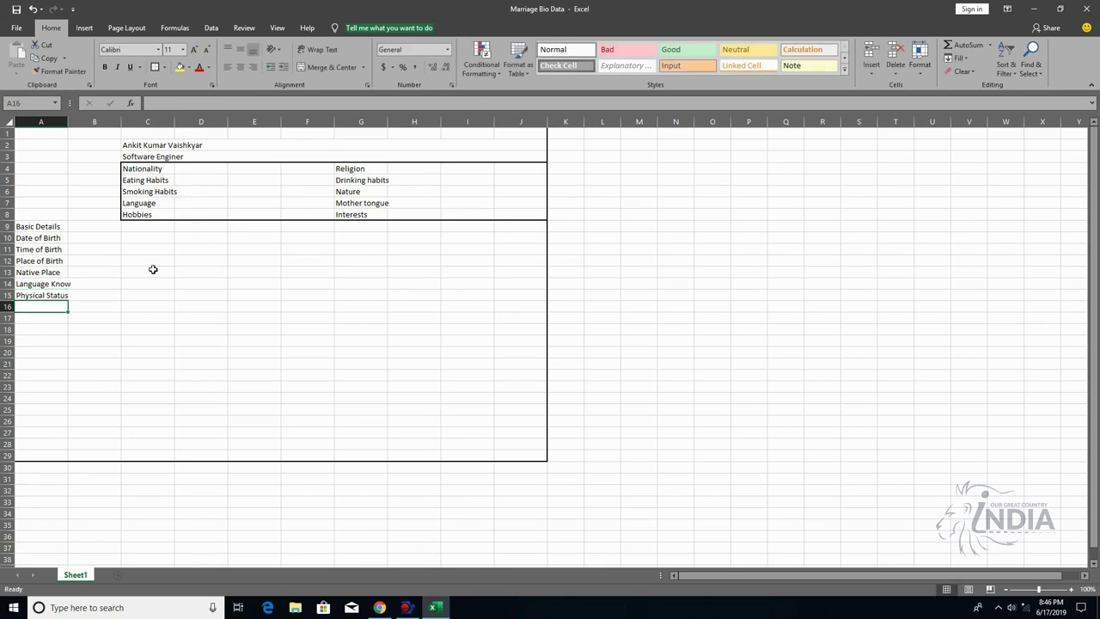
# Start a second list at F9 with Body Type, Complexion and Height.
pyautogui.press('Up')
pyautogui.press('Up')
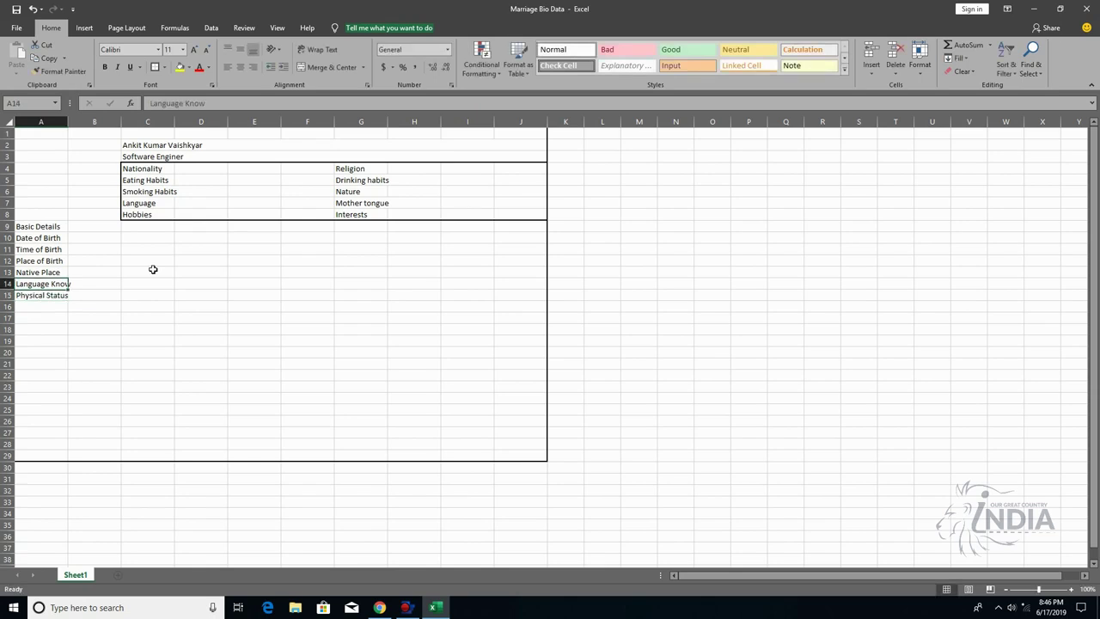
pyautogui.press('Up')
pyautogui.press('Up')
pyautogui.press('Up')
pyautogui.press('Right')
pyautogui.press('Right')
pyautogui.press('Right')
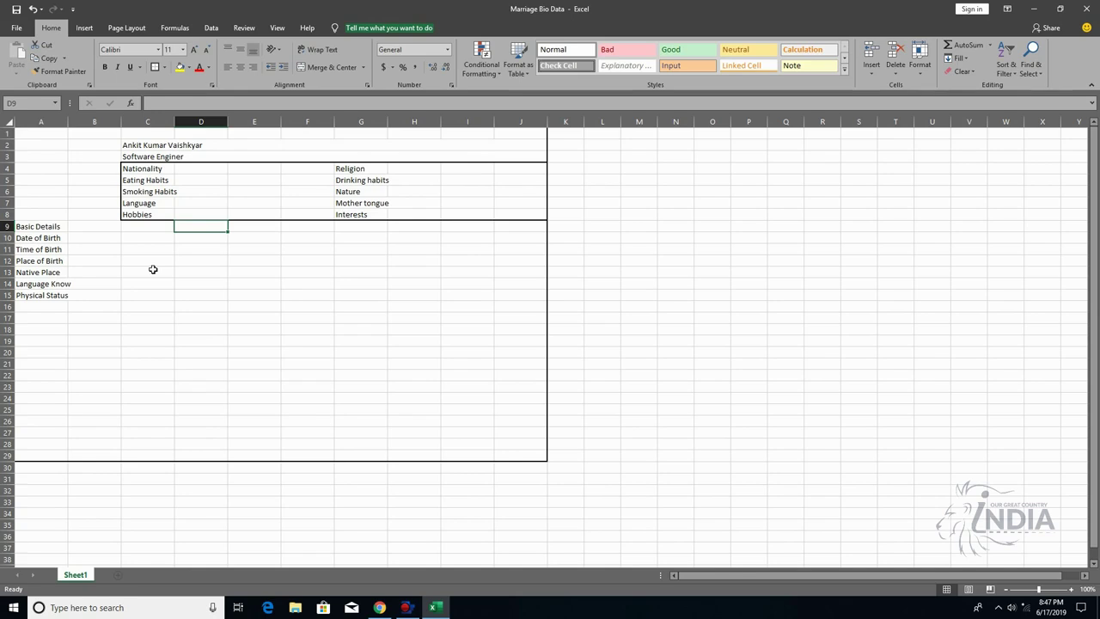
pyautogui.press('Right')
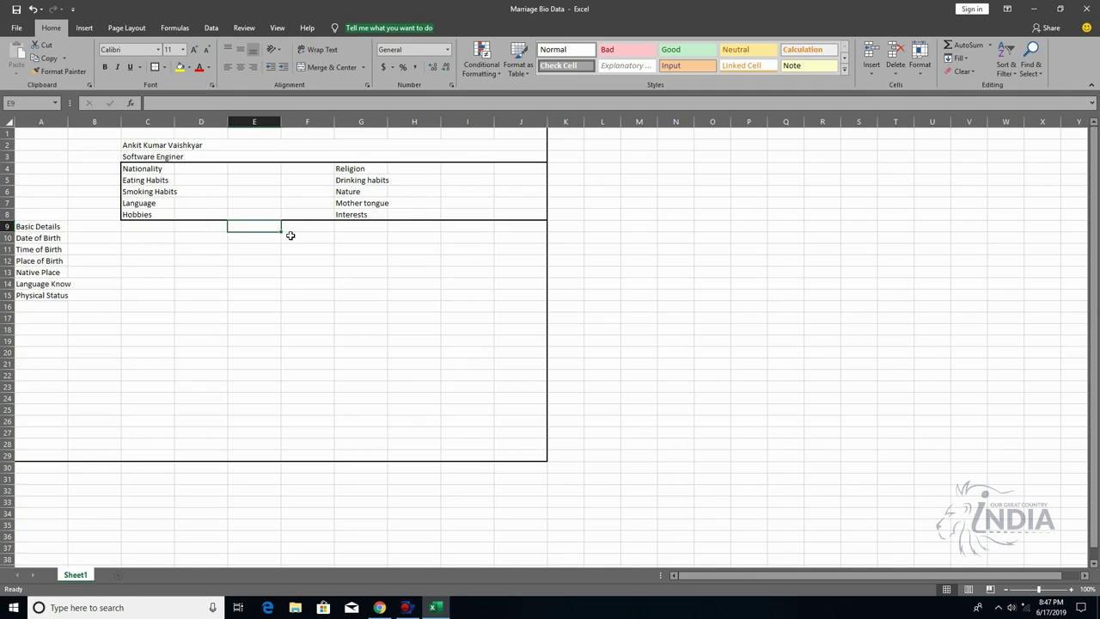
pyautogui.click(290, 227)
pyautogui.write('Body Type')
pyautogui.press('Return')
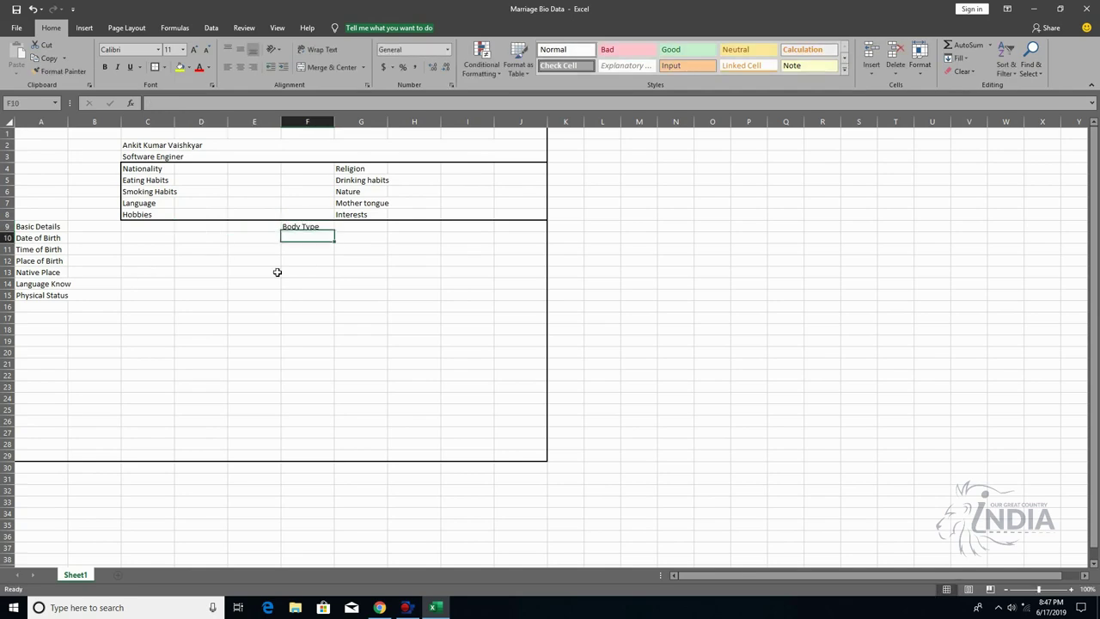
pyautogui.write('Complexion')
pyautogui.press('Return')
pyautogui.write('Heig')
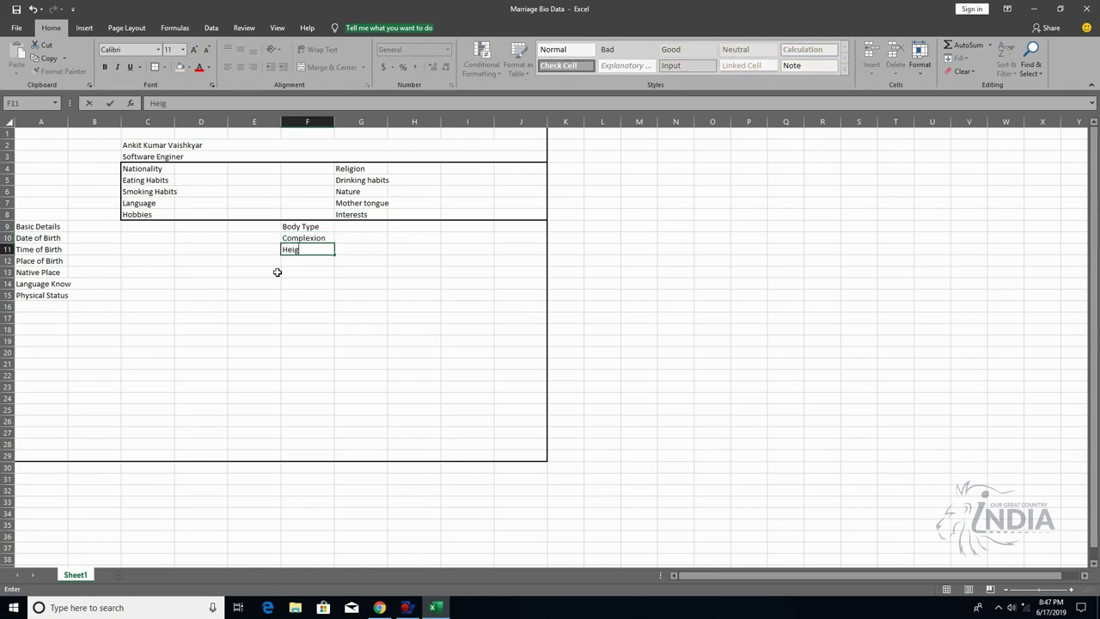
pyautogui.write('ht')
pyautogui.press('Return')
# Finish the column F list with Weight, Mother Tongue and Marital Status.
pyautogui.write('Weight')
pyautogui.press('Return')
pyautogui.write('Mother')
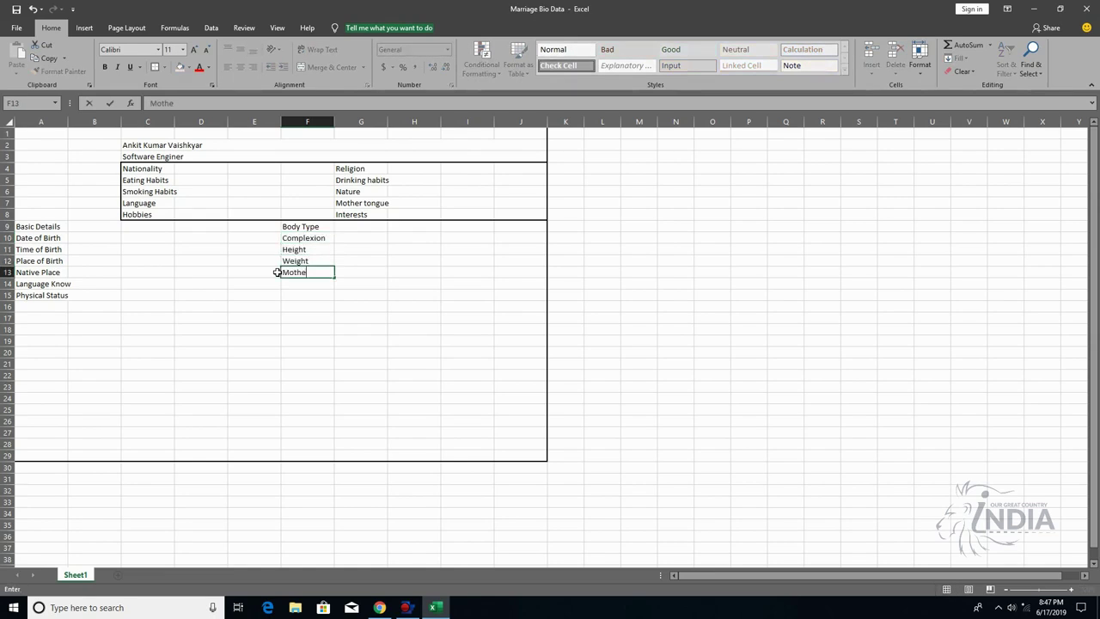
pyautogui.write(' Tongue')
pyautogui.press('Return')
pyautogui.write('Marital S')
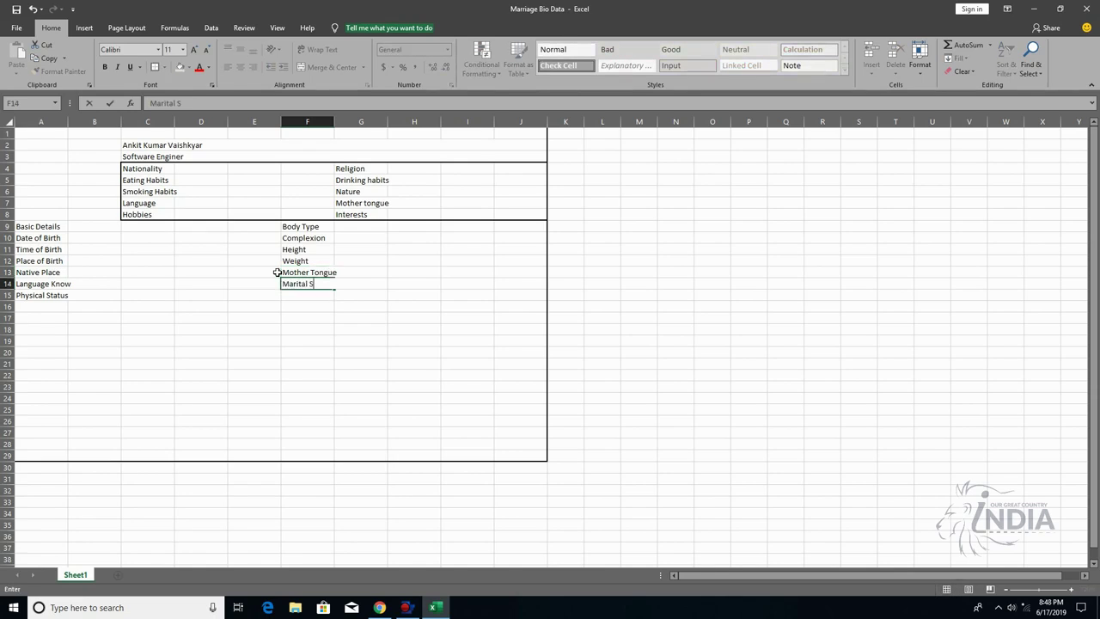
pyautogui.write('s')
pyautogui.press('Return')
# Shift the column F labels down one row and merge-center Basic Details across A9:J9.
pyautogui.moveTo(307, 226); pyautogui.dragTo(295, 306)
pyautogui.moveTo(40, 226); pyautogui.dragTo(521, 226)
pyautogui.hotkey('alt', 'h')
pyautogui.press('m')
pyautogui.press('c')
# Add a merged, centred 'Religious Information' heading across A16:J16.
pyautogui.click(49, 304)
pyautogui.moveTo(49, 304); pyautogui.dragTo(520, 306)
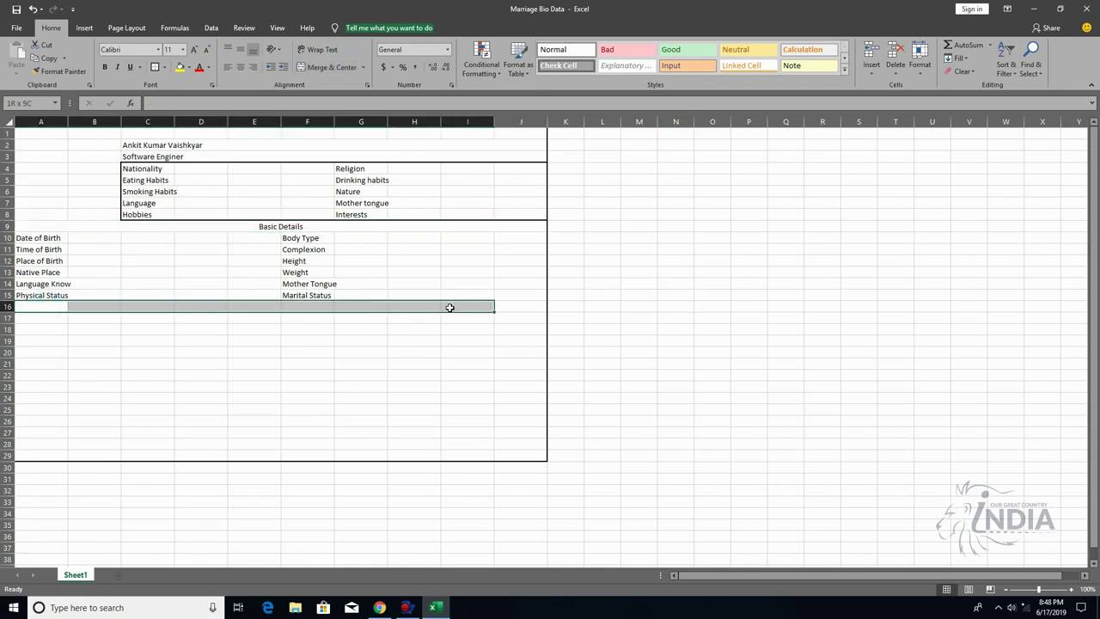
pyautogui.hotkey('alt', 'h')
pyautogui.write('mcRelig')
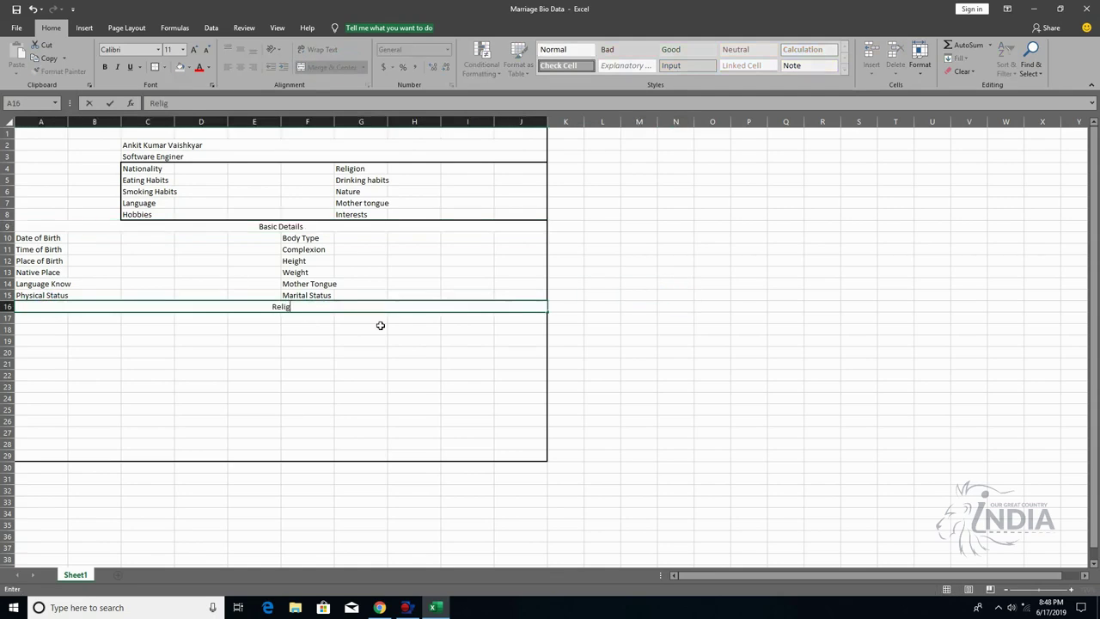
pyautogui.write('ious Information')
pyautogui.press('Return')
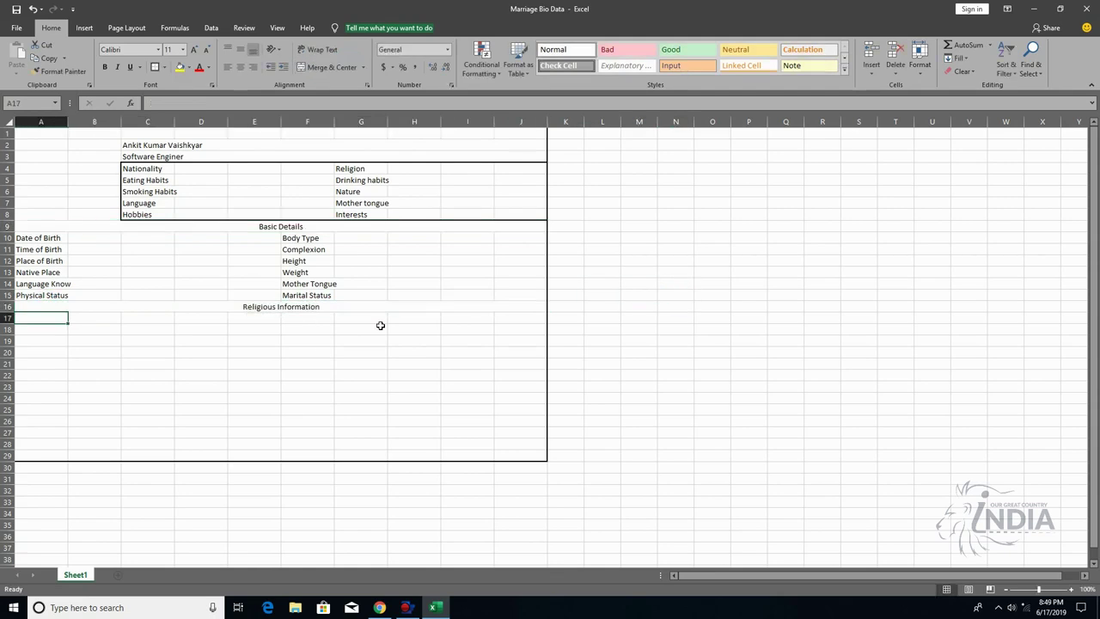
# Enter Dosham, Gotra and Rashi in A17:A19.
pyautogui.write('Dosham')
pyautogui.press('Return')
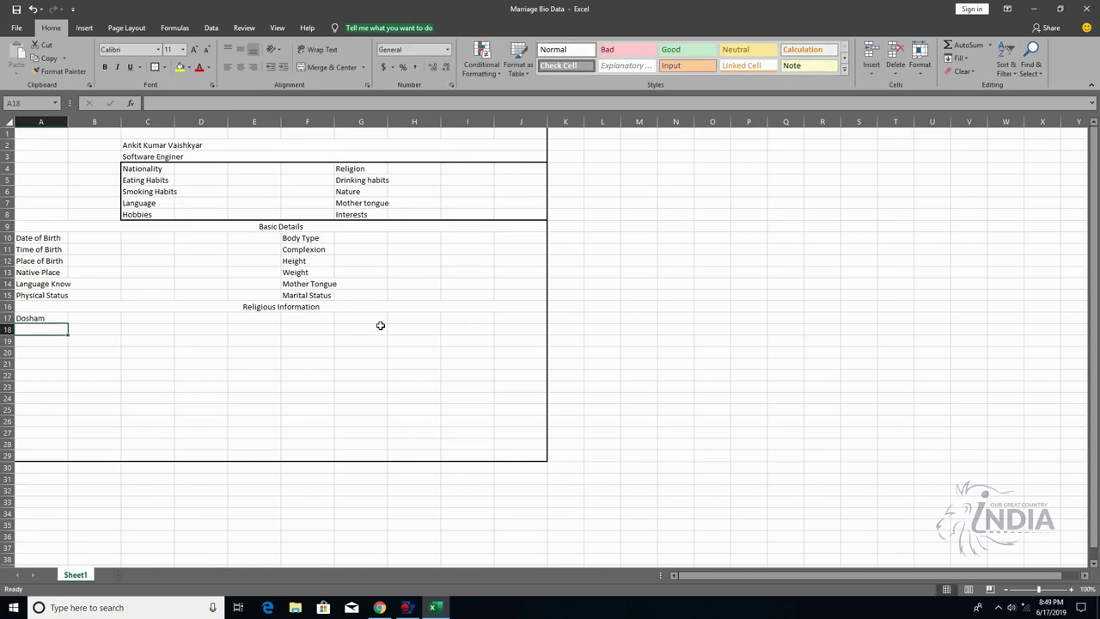
pyautogui.write('Gotra')
pyautogui.press('Return')
pyautogui.write('Rashi')
pyautogui.press('Return')
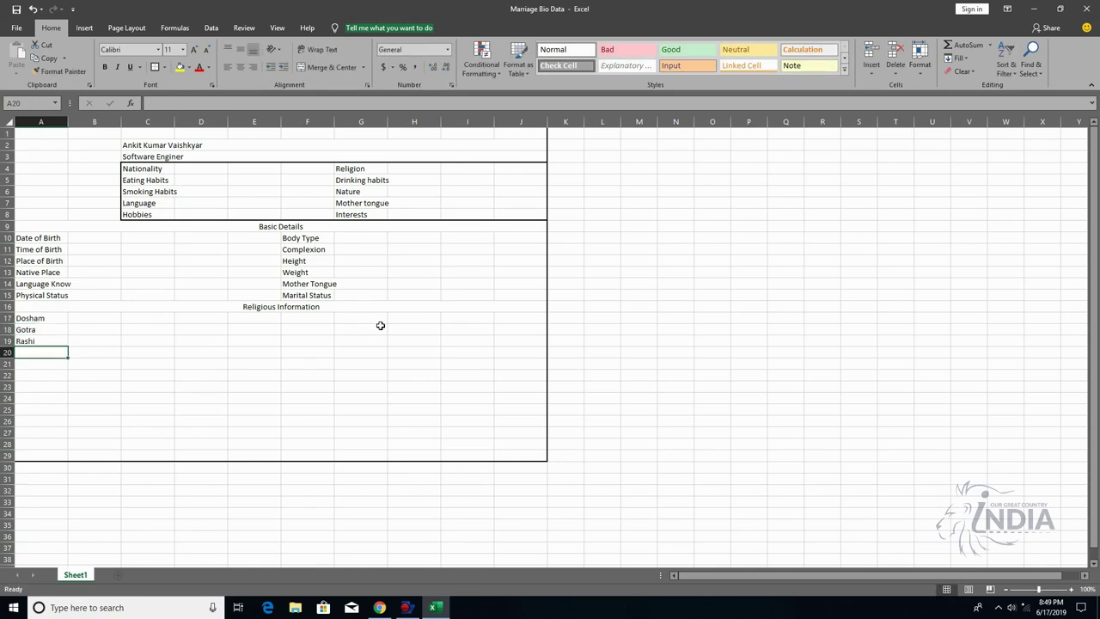
# Enter Star, Cast and Sub Cast in F17:F19.
pyautogui.press('Up')
pyautogui.press('Up')
pyautogui.press('Up')
pyautogui.press('Right')
pyautogui.press('Right')
pyautogui.press('Right')
pyautogui.press('Right')
pyautogui.press('Right')
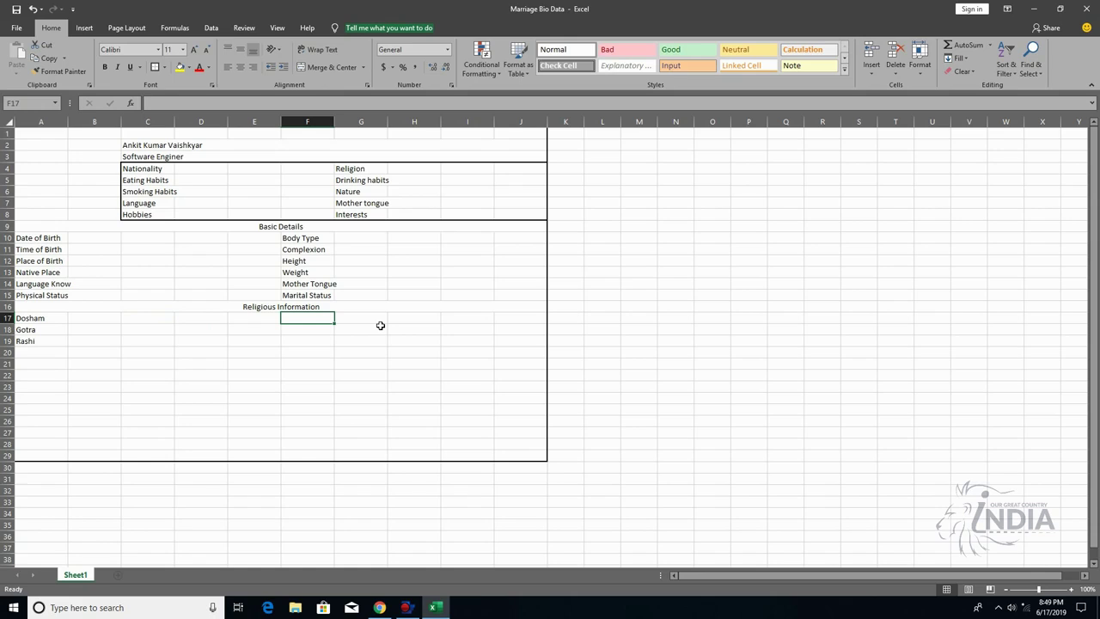
pyautogui.write('Star')
pyautogui.press('Return')
pyautogui.write('Cast')
pyautogui.press('Return')
pyautogui.write('Sub')
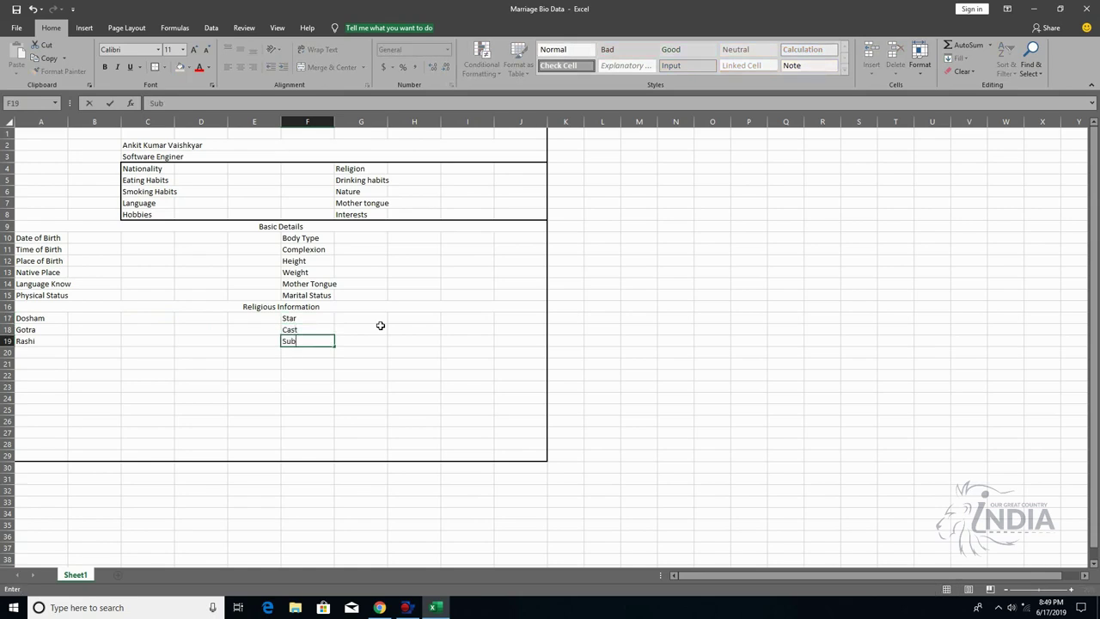
pyautogui.write(' Cast')
pyautogui.press('Return')
# Add a merged 'Professional Information' heading in row 20 with Education, University / School Name, passing Year, State / City headers.
pyautogui.moveTo(17, 351); pyautogui.dragTo(528, 352)
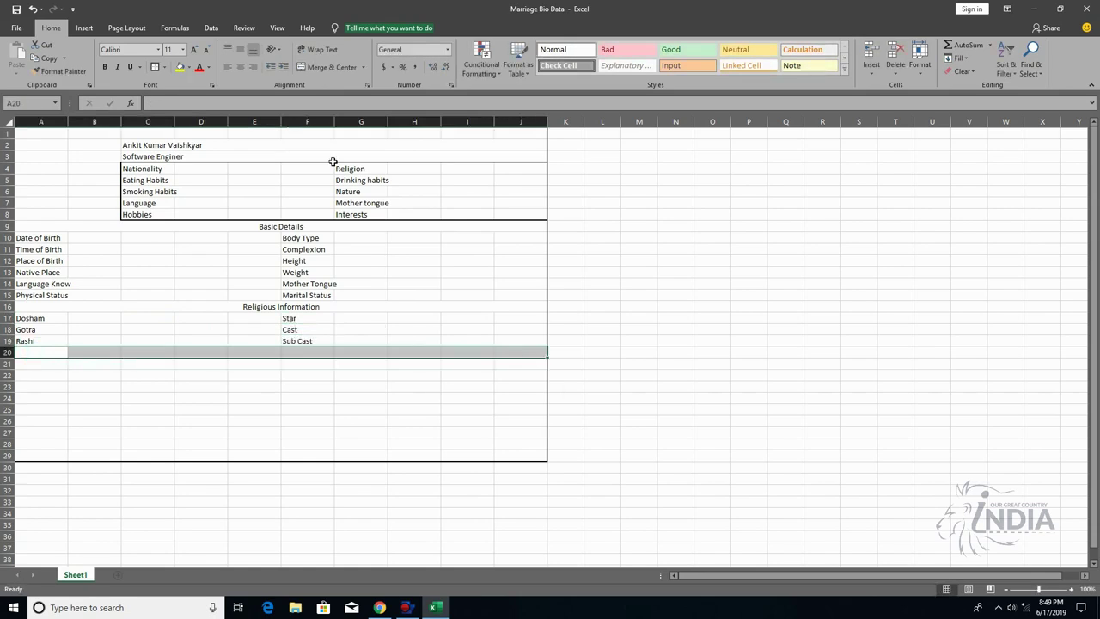
pyautogui.click(327, 67)
pyautogui.write('Profe')
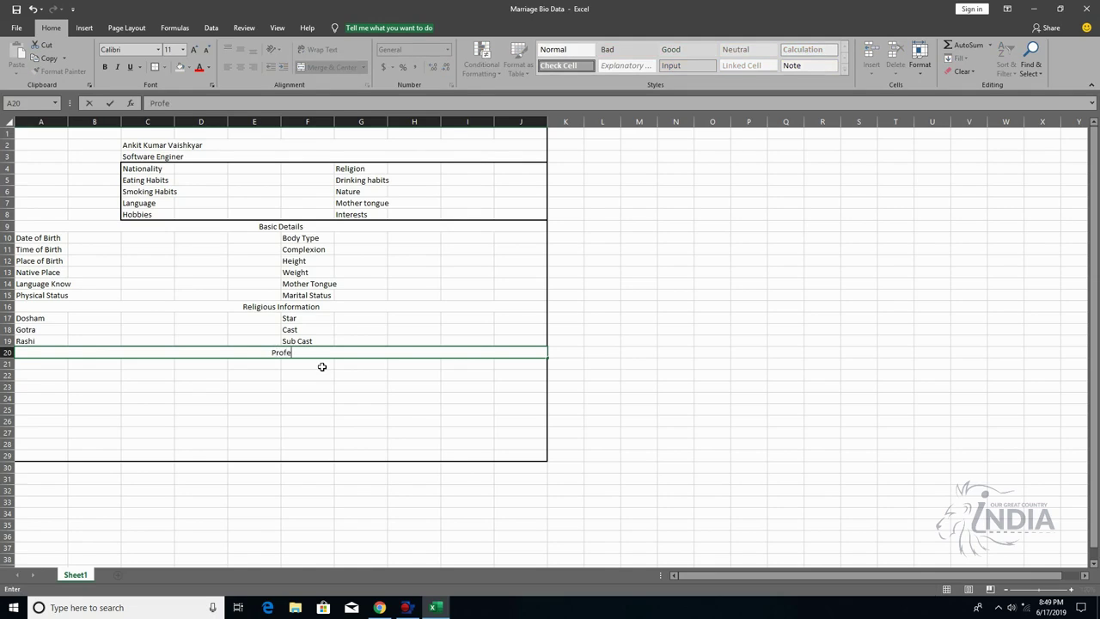
pyautogui.write('ssional Information')
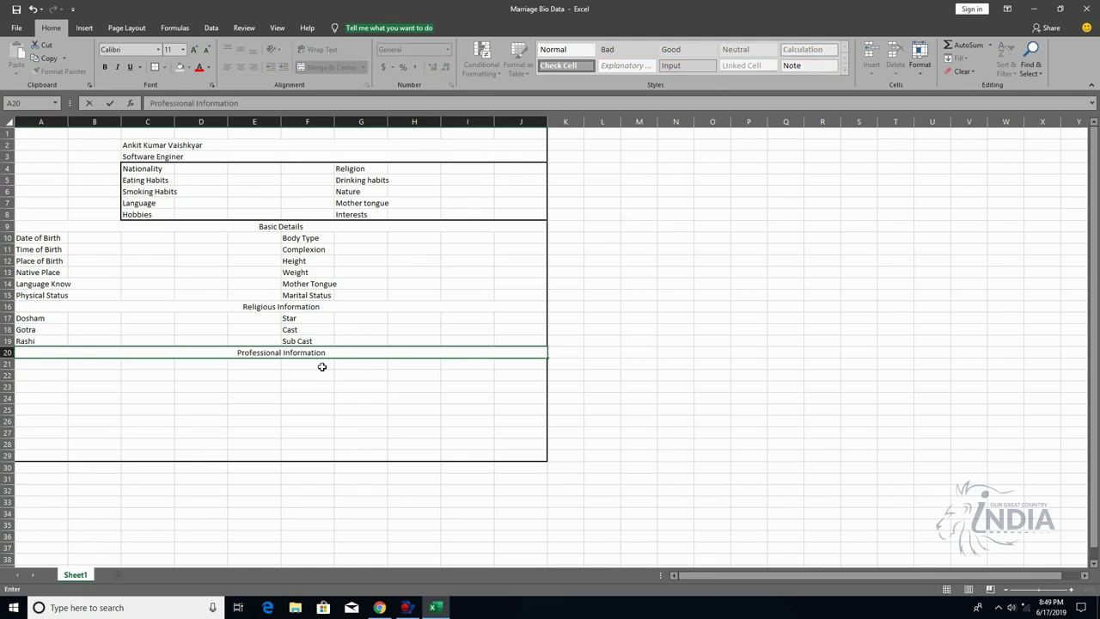
pyautogui.press('Return')
pyautogui.write('Education')
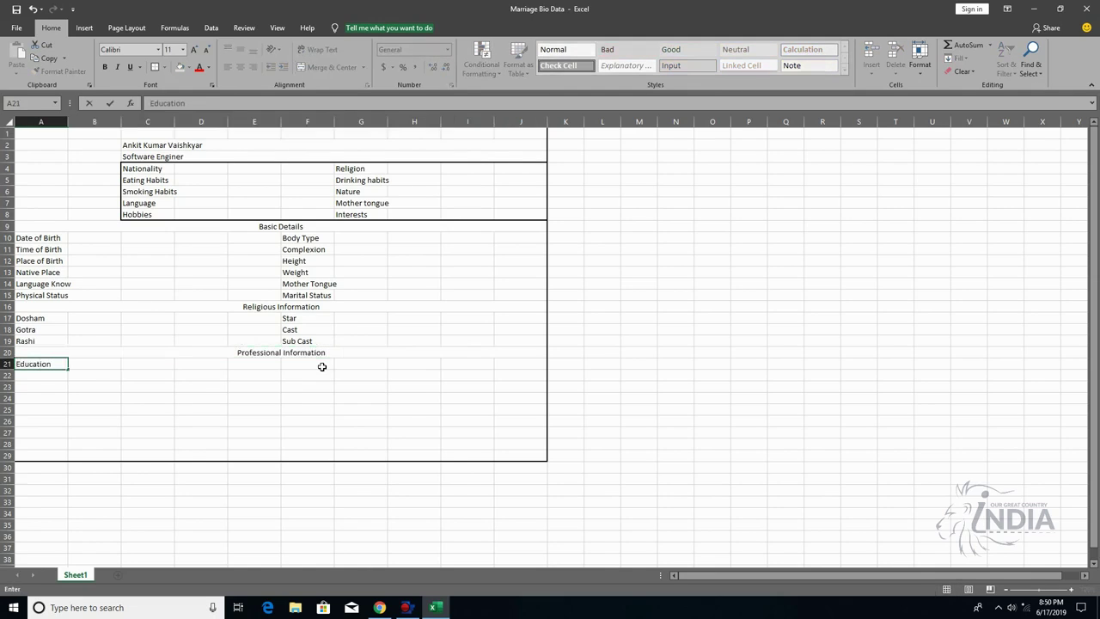
pyautogui.press('Tab')
pyautogui.press('Tab')
pyautogui.write('Un')
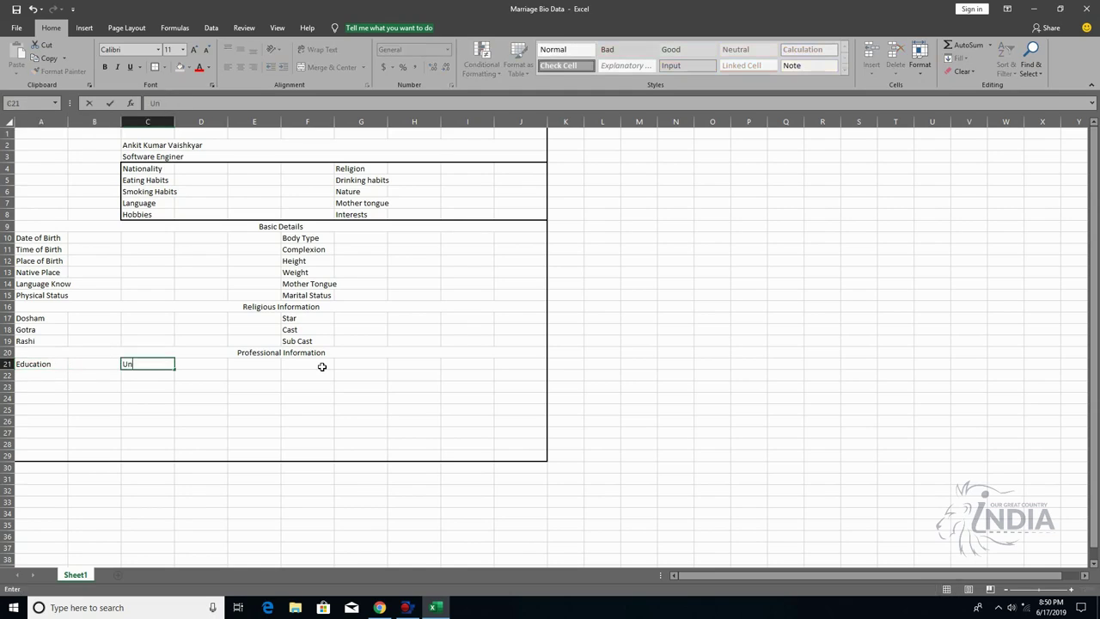
pyautogui.write('Schoo')
pyautogui.write('ame')
pyautogui.press('Tab')
pyautogui.press('Tab')
pyautogui.press('Tab')
pyautogui.press('Tab')
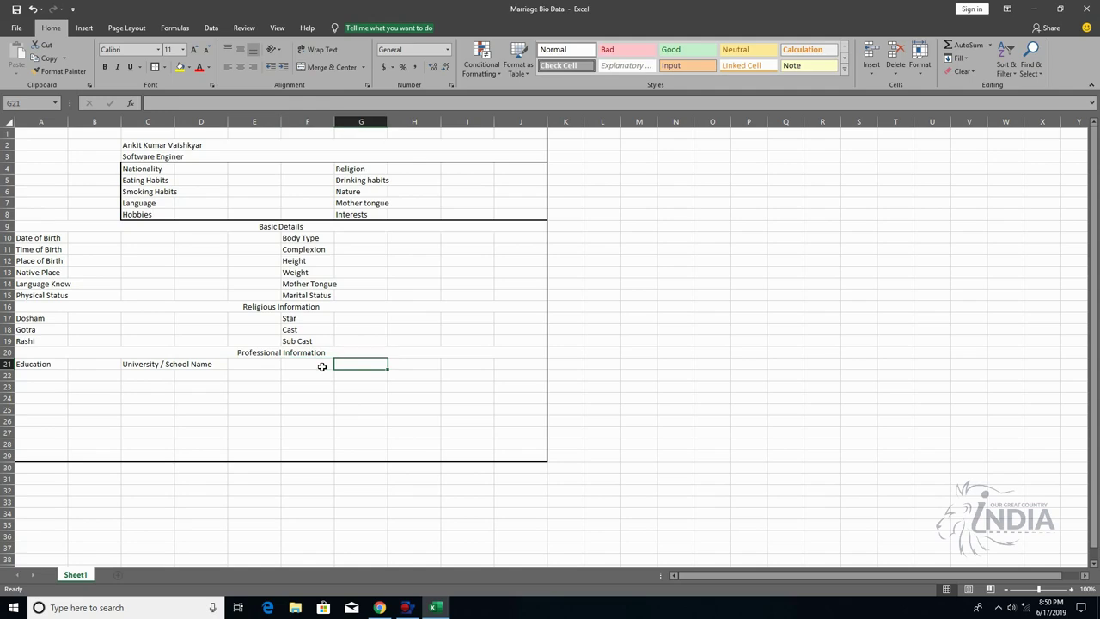
pyautogui.write('passing Year')
pyautogui.press('Tab')
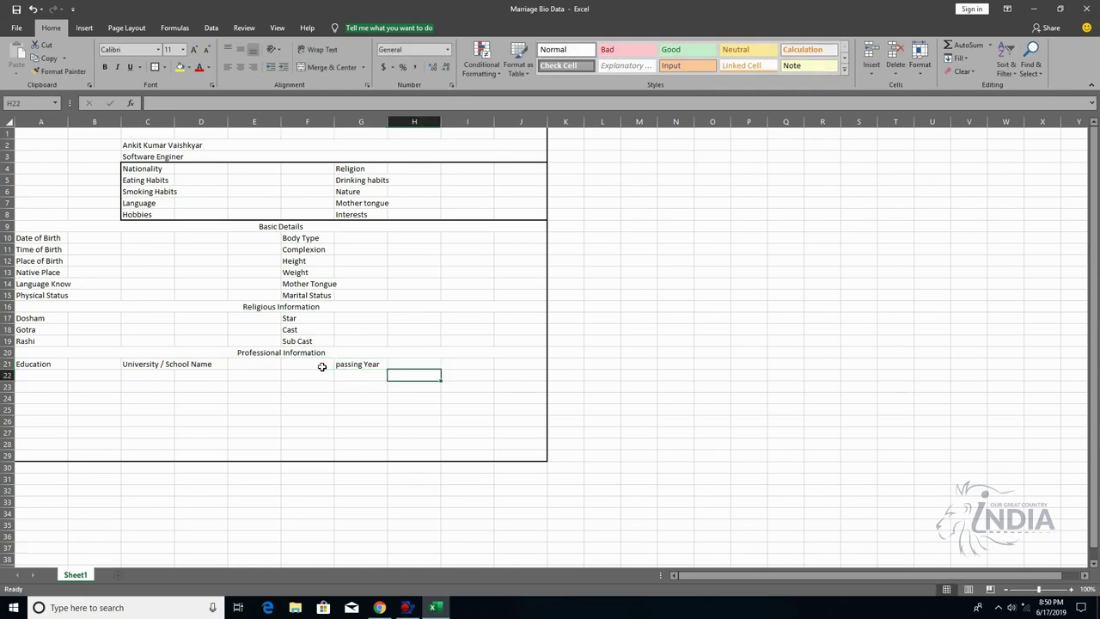
pyautogui.press('Tab')
pyautogui.write('State / City')
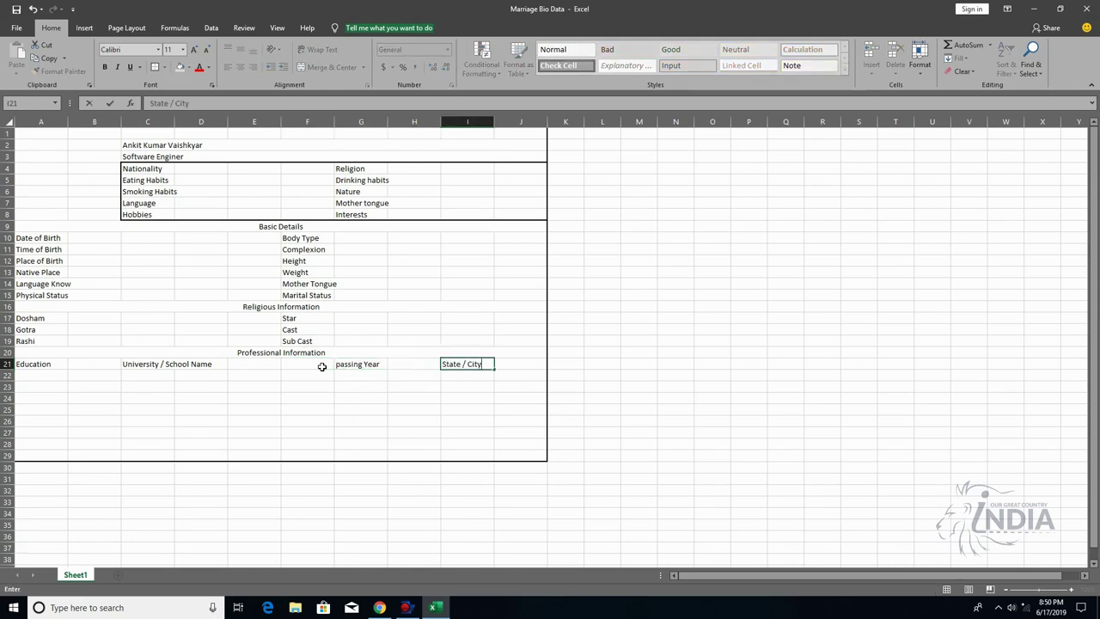
pyautogui.press('Return')
# List the education levels Post Graduation (M.B.A), Graduation, 12th and 10th down column A.
pyautogui.write('Post')
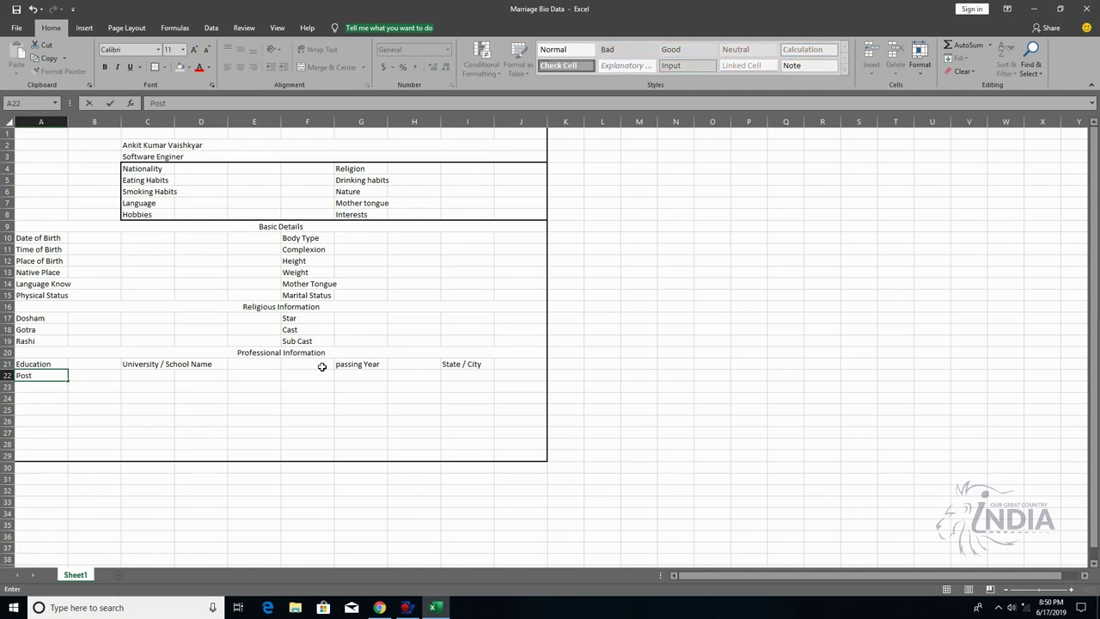
pyautogui.write(' Graduation')
pyautogui.write(' (M.B.A')
pyautogui.write(')')
pyautogui.press('Return')
pyautogui.write('Gr5adu')
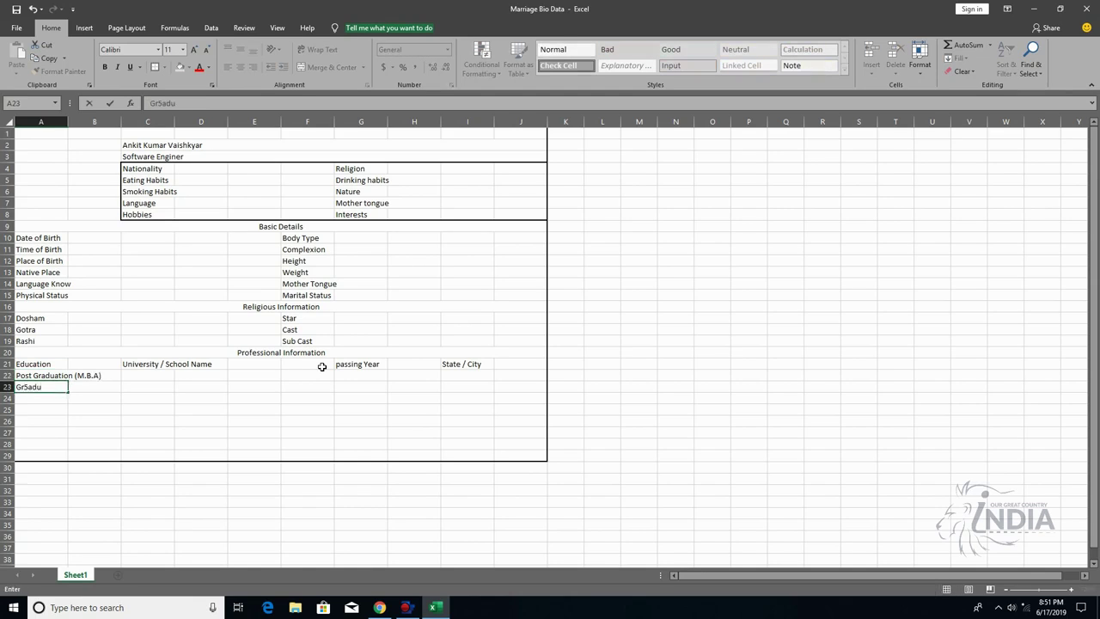
pyautogui.write('ation')
pyautogui.press('Return')
pyautogui.write('12th')
pyautogui.press('Return')
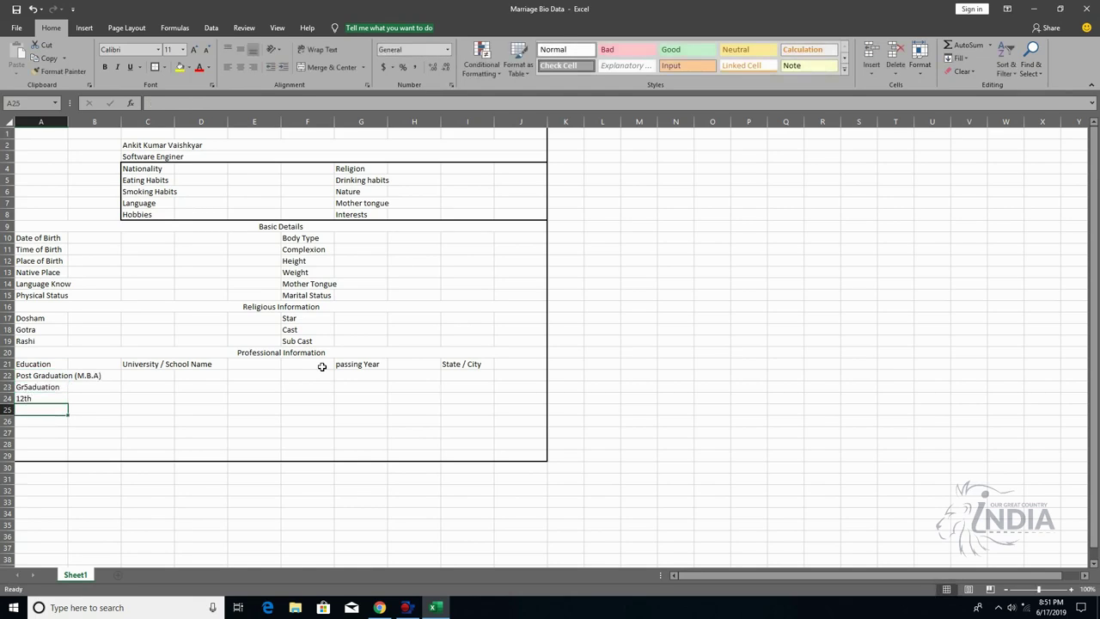
pyautogui.write('10th')
pyautogui.press('Return')
pyautogui.press('Up')
pyautogui.press('Up')
pyautogui.press('Up')
pyautogui.press('Up')
pyautogui.press('Right')
pyautogui.press('Right')
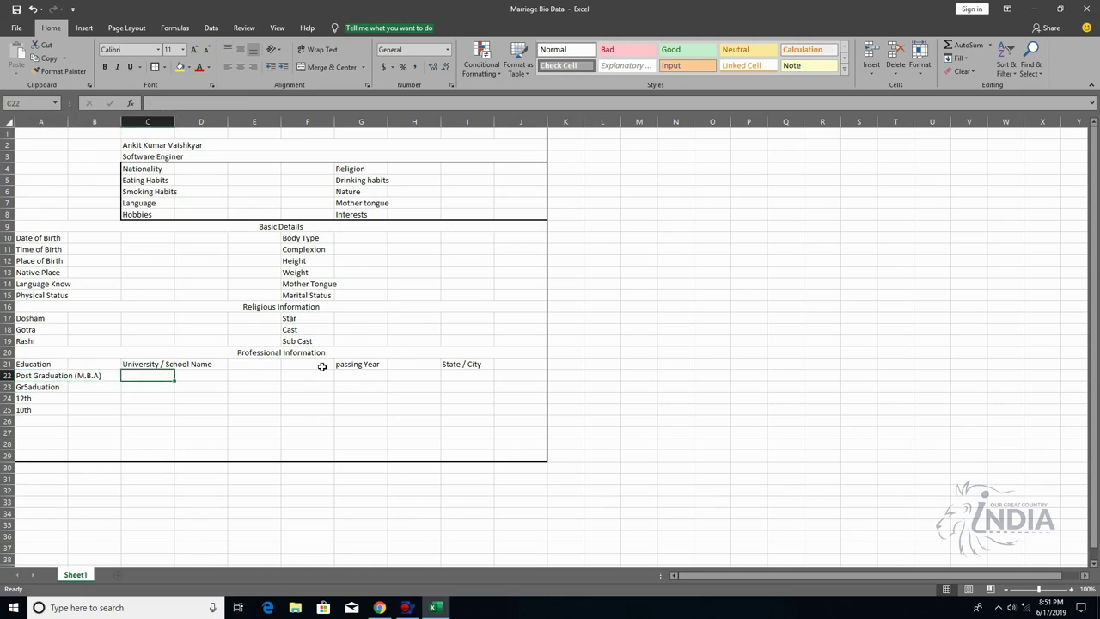
pyautogui.press('Right')
pyautogui.press('Right')
pyautogui.press('Right')
pyautogui.press('Left')
pyautogui.press('Left')
pyautogui.press('Left')
# Enter Delhi University for the first two levels and D.A.V School for 12th and 10th.
pyautogui.write('Delhi')
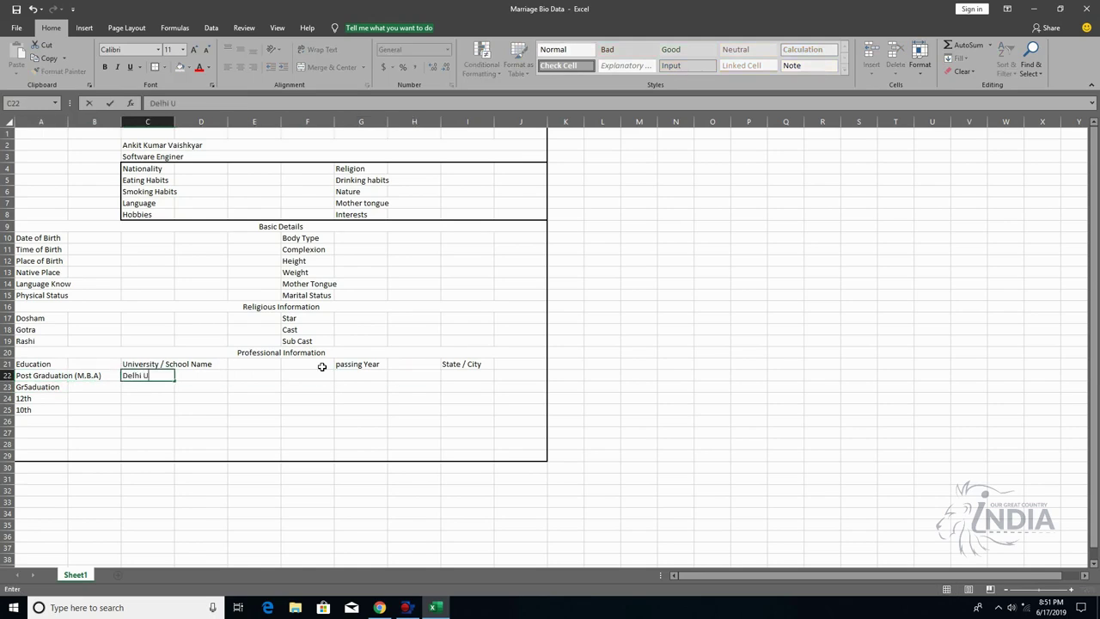
pyautogui.write('ty')
pyautogui.press('Return')
pyautogui.write('D')
pyautogui.press('Return')
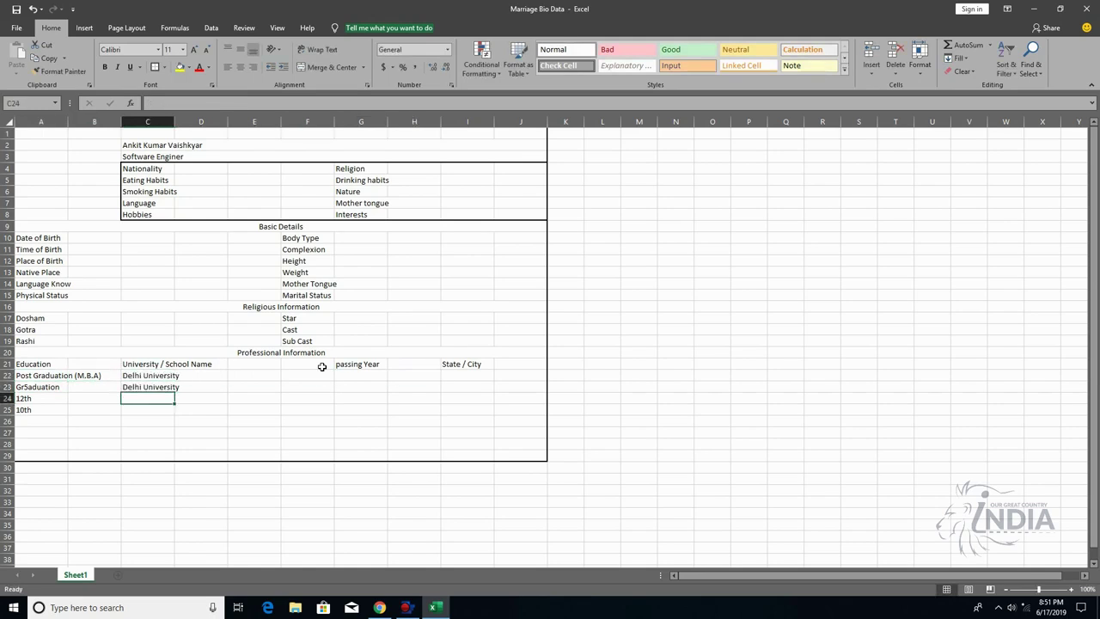
pyautogui.write('D.A.V School')
pyautogui.press('Return')
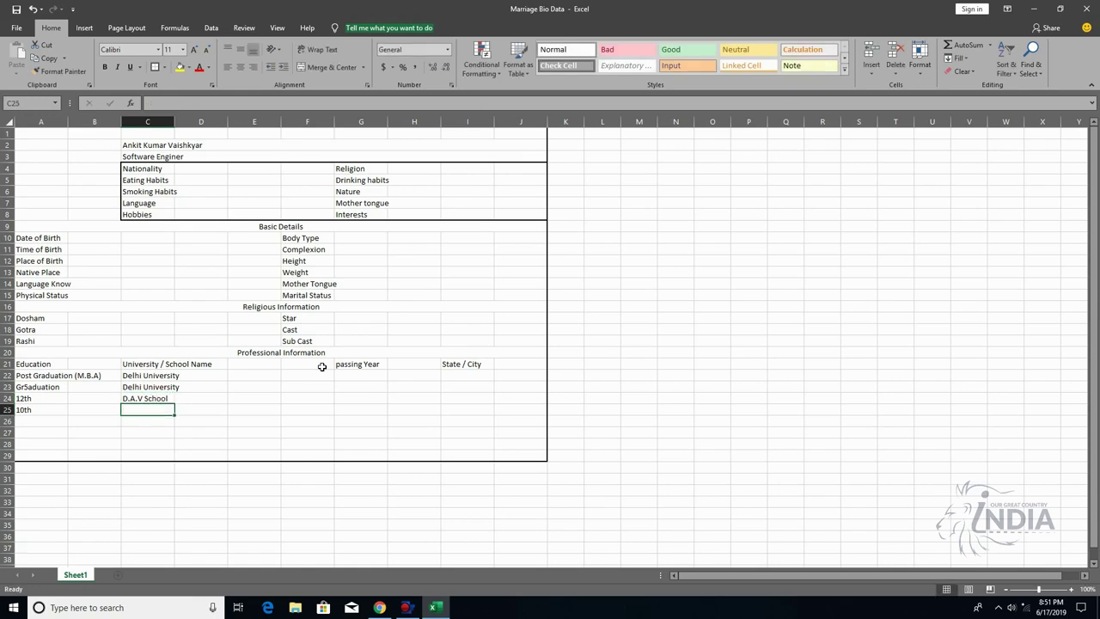
pyautogui.write('D')
pyautogui.press('Return')
pyautogui.press('Up')
pyautogui.press('Up')
pyautogui.press('Up')
pyautogui.press('Right')
pyautogui.press('Right')
pyautogui.press('Right')
# Enter passing years 2018, 2016, 2012, 2010 and fill Delhi down the State / City column.
pyautogui.write('2018 2016')
pyautogui.press('Return')
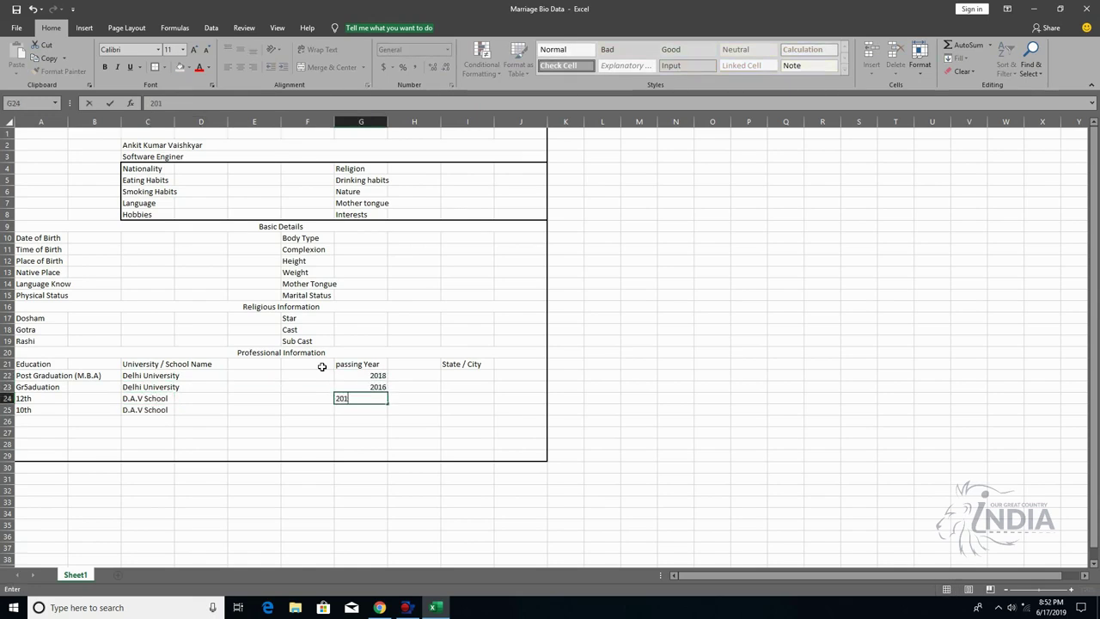
pyautogui.write('2012 2010')
pyautogui.press('Up')
pyautogui.press('Up')
pyautogui.press('Up')
pyautogui.press('Right')
pyautogui.press('Right')
pyautogui.write('Delhi')
pyautogui.hotkey('ctrl', 'Return')
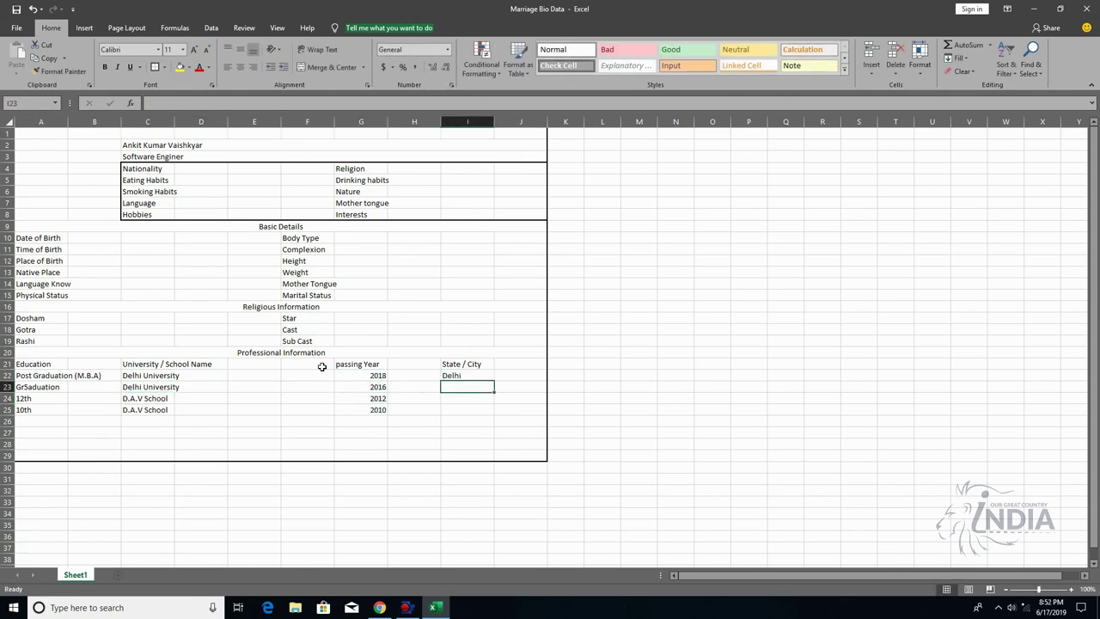
pyautogui.hotkey('shift', 'Down')
pyautogui.hotkey('shift', 'Down')
pyautogui.hotkey('shift', 'Down')
pyautogui.hotkey('ctrl', 'd')
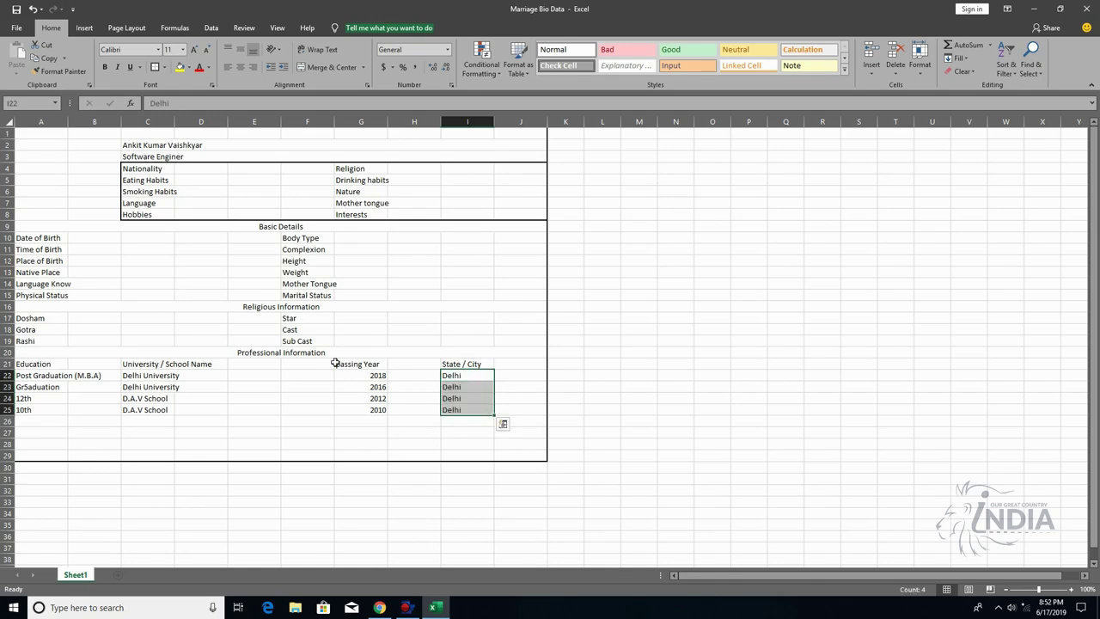
# Type the 'Working Details' heading in row 26 and the 'Employed In' label below it.
pyautogui.click(246, 417)
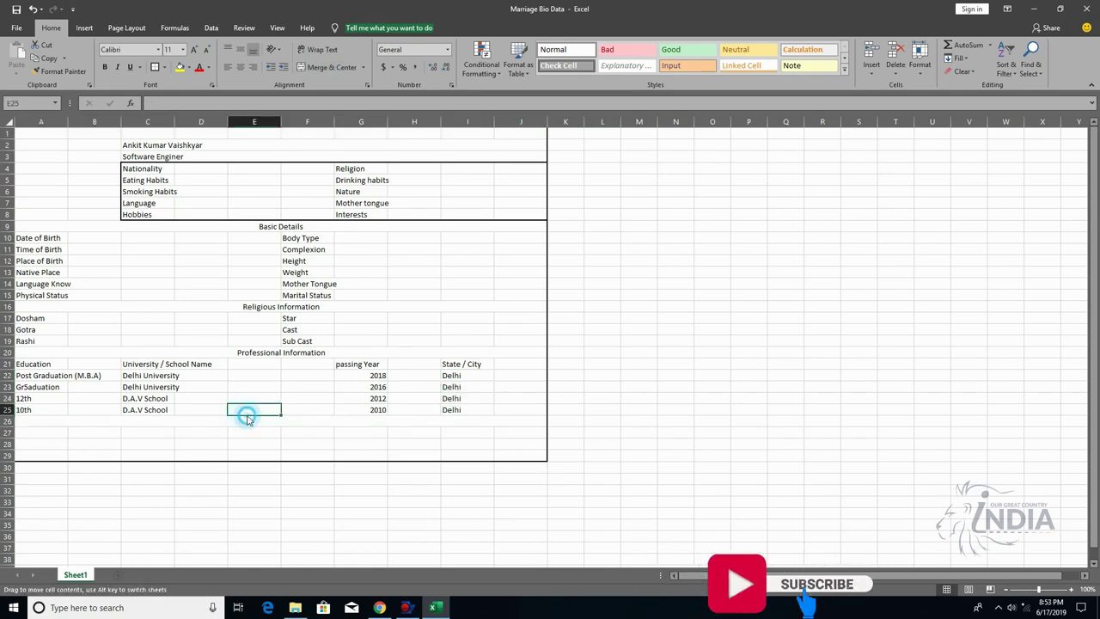
pyautogui.click(258, 421)
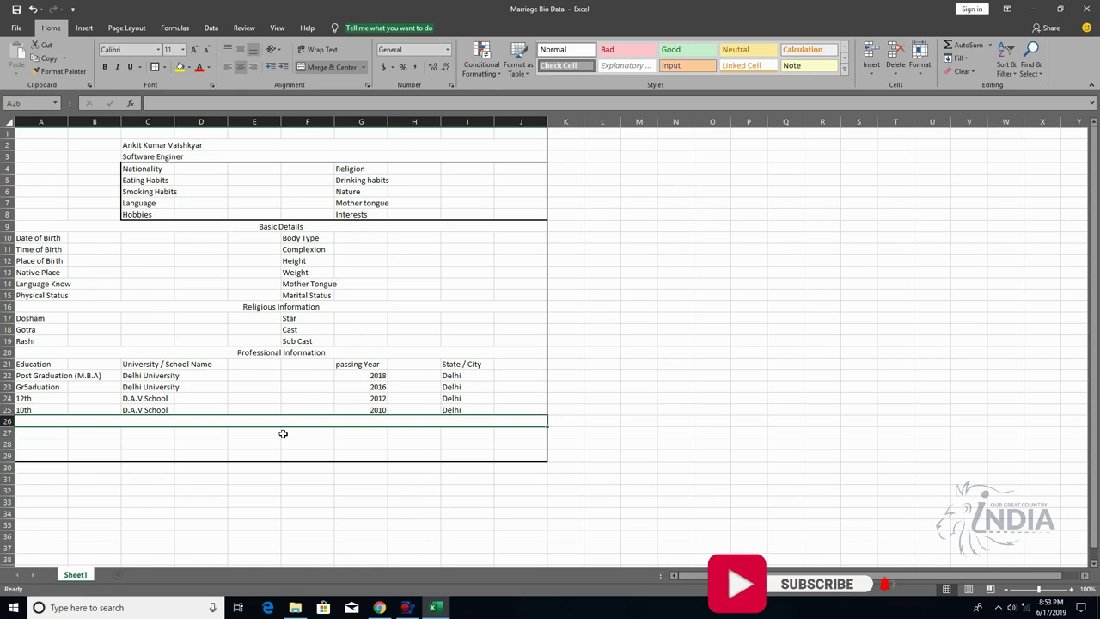
pyautogui.write('Working Details')
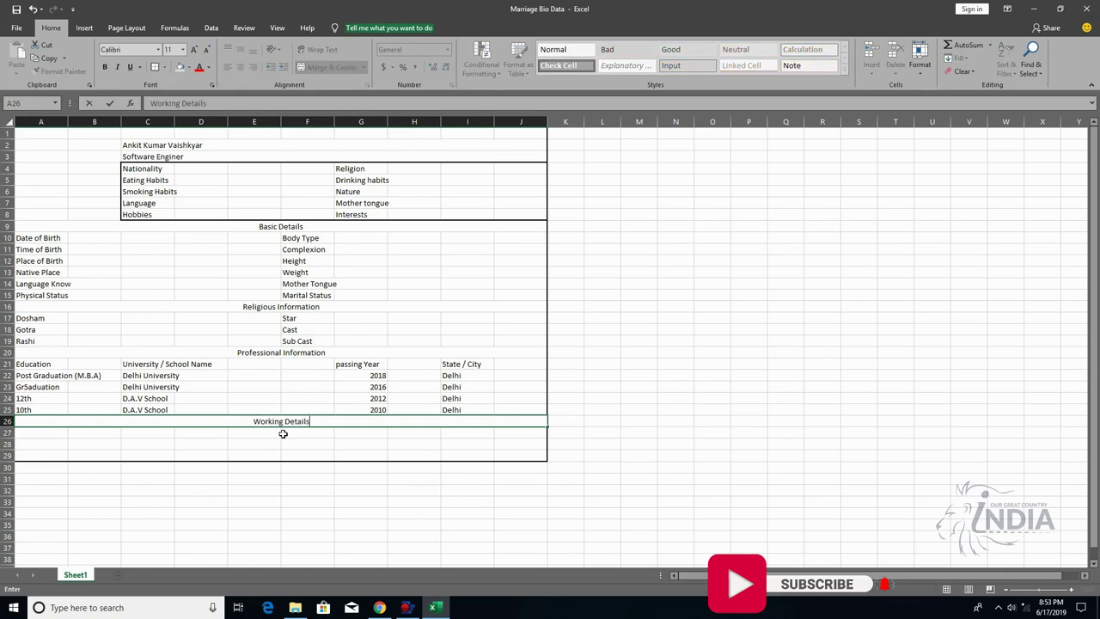
pyautogui.press('Return')
pyautogui.write('Employed In')
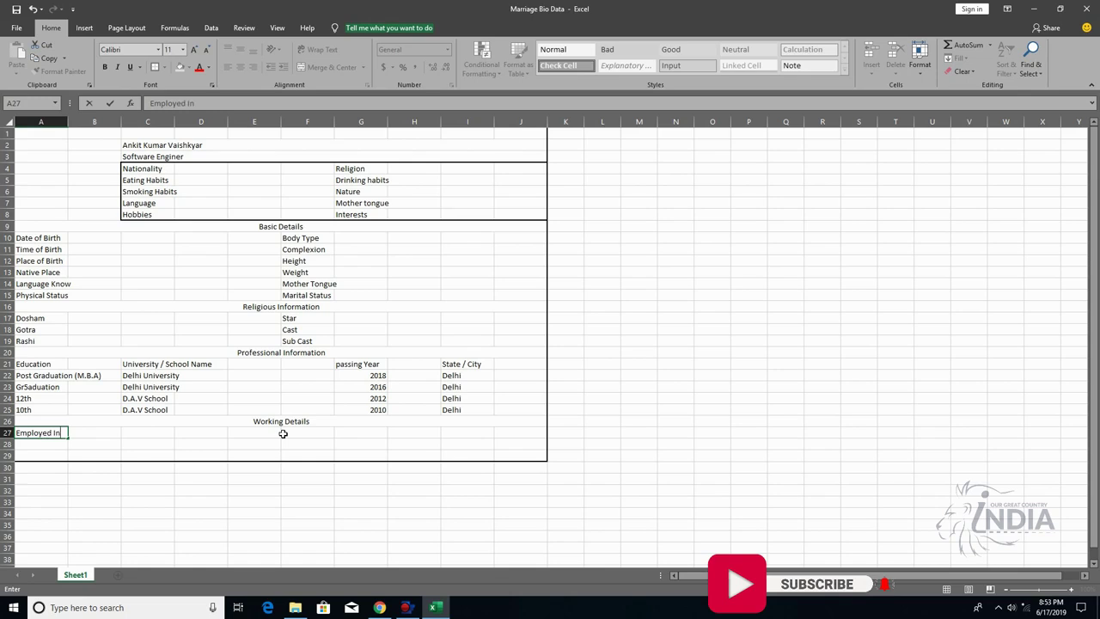
pyautogui.press('Return')
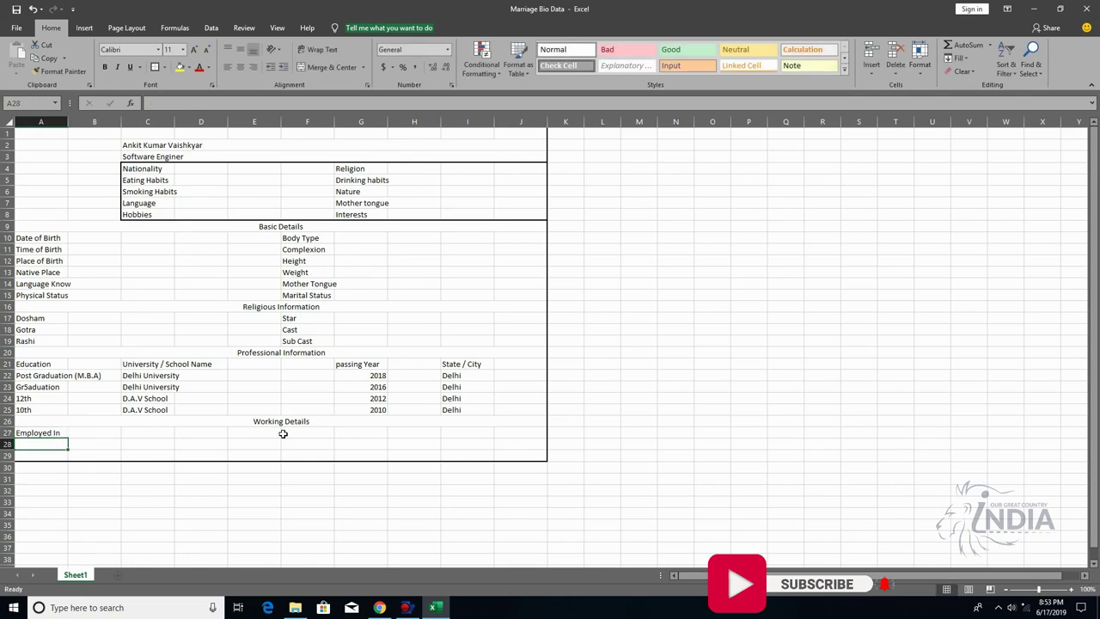
# Remove the old bottom border from rows 29 to 32.
pyautogui.moveTo(7, 455); pyautogui.dragTo(7, 489)
pyautogui.click(165, 67)
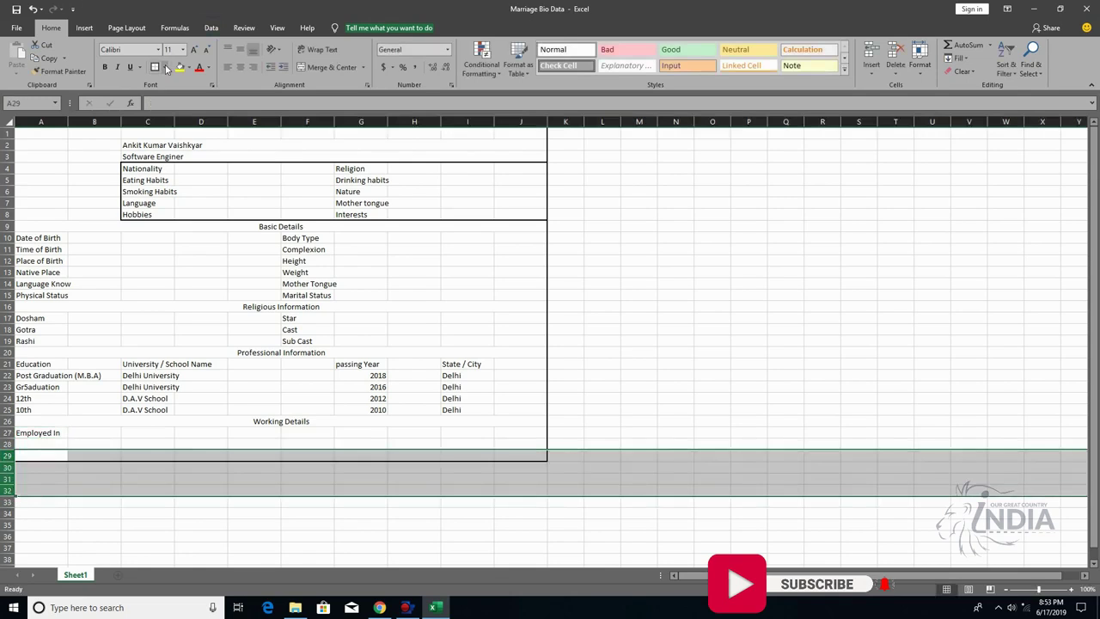
pyautogui.click(184, 163)
# Add the labels Annual Income, Occupation and Occupation Details in A28:A30.
pyautogui.click(93, 443)
pyautogui.press('Left')
pyautogui.write('A')
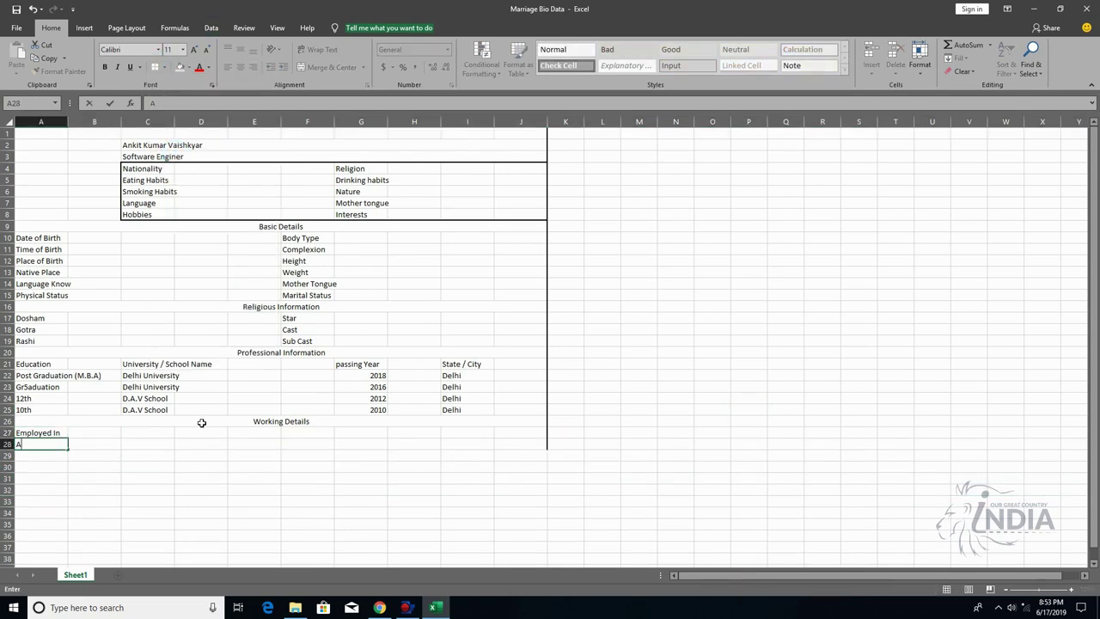
pyautogui.write('nnual Inco')
pyautogui.write('me')
pyautogui.press('Return')
pyautogui.write('Occup')
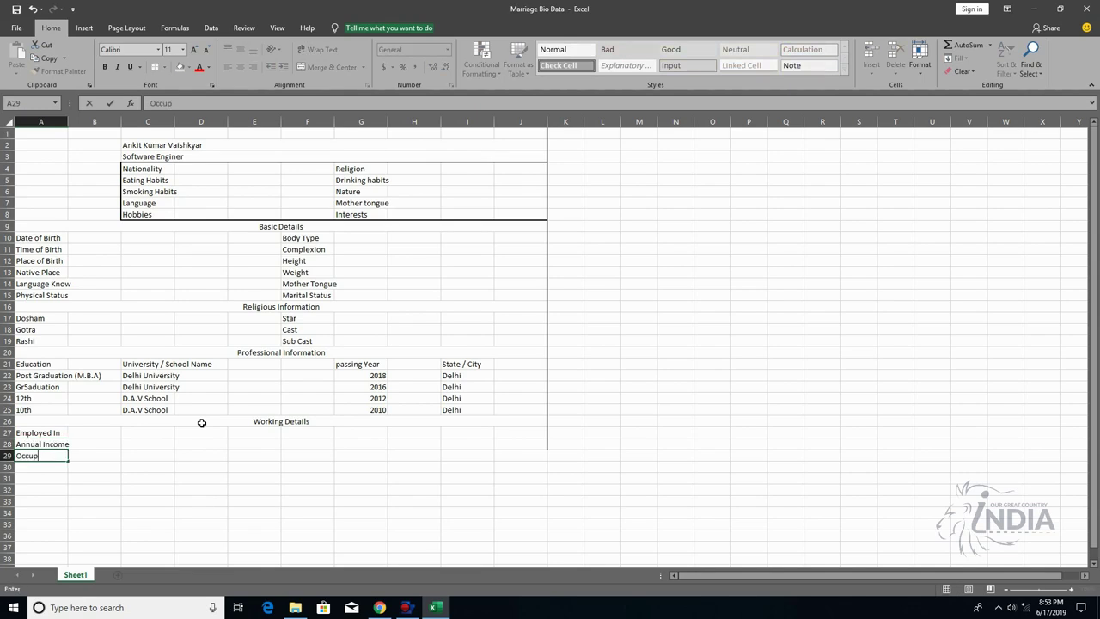
pyautogui.write('ation')
pyautogui.press('Return')
pyautogui.write('O')
pyautogui.press('F2')
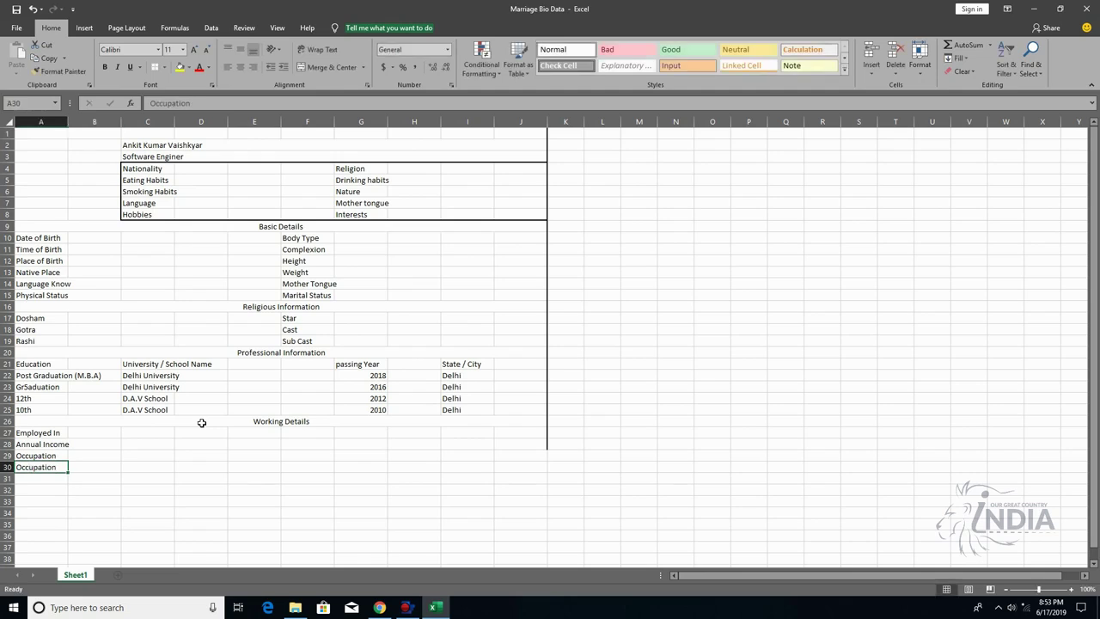
pyautogui.write('ails')
pyautogui.press('Return')
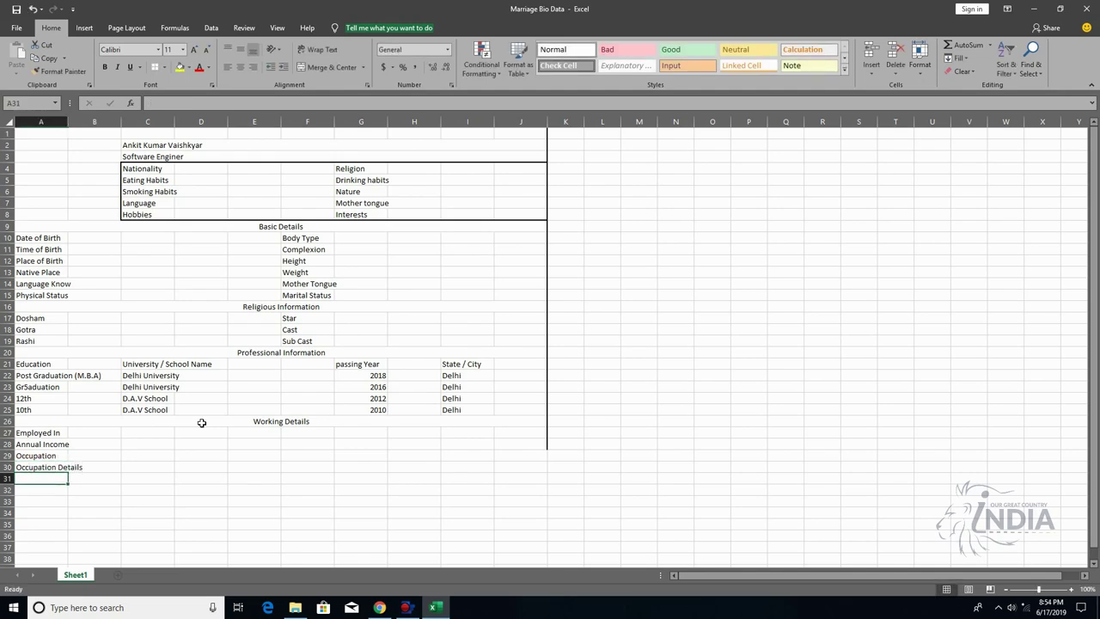
# Merge row 31 across the form and title it 'Family Details'.
pyautogui.moveTo(39, 478); pyautogui.dragTo(521, 479)
pyautogui.click(332, 67)
pyautogui.write('Fam')
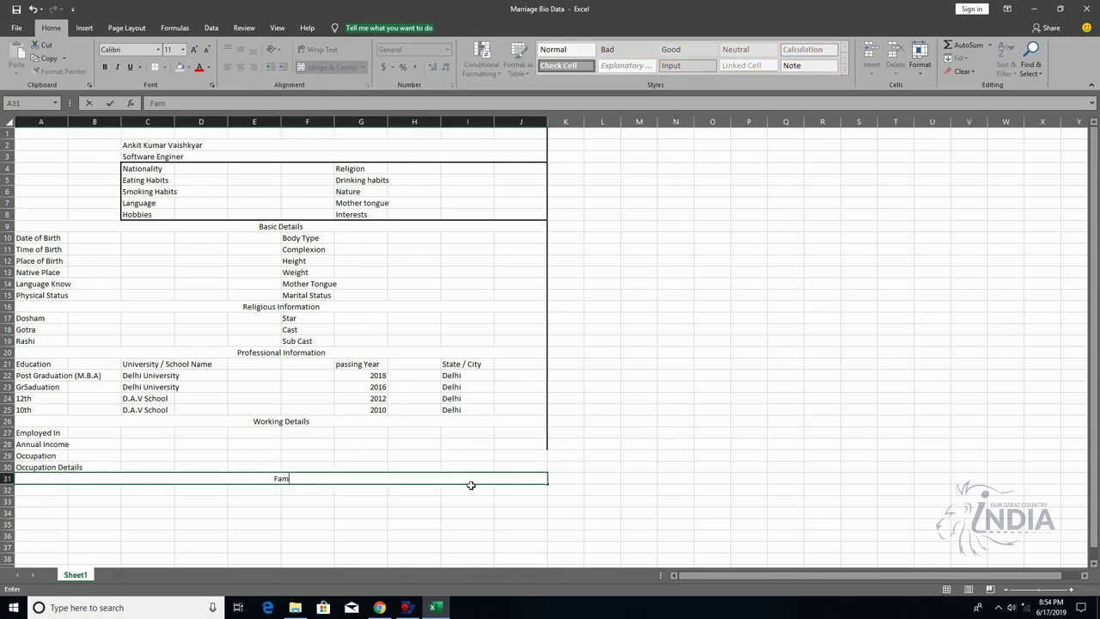
pyautogui.write('ily Details')
pyautogui.press('Return')
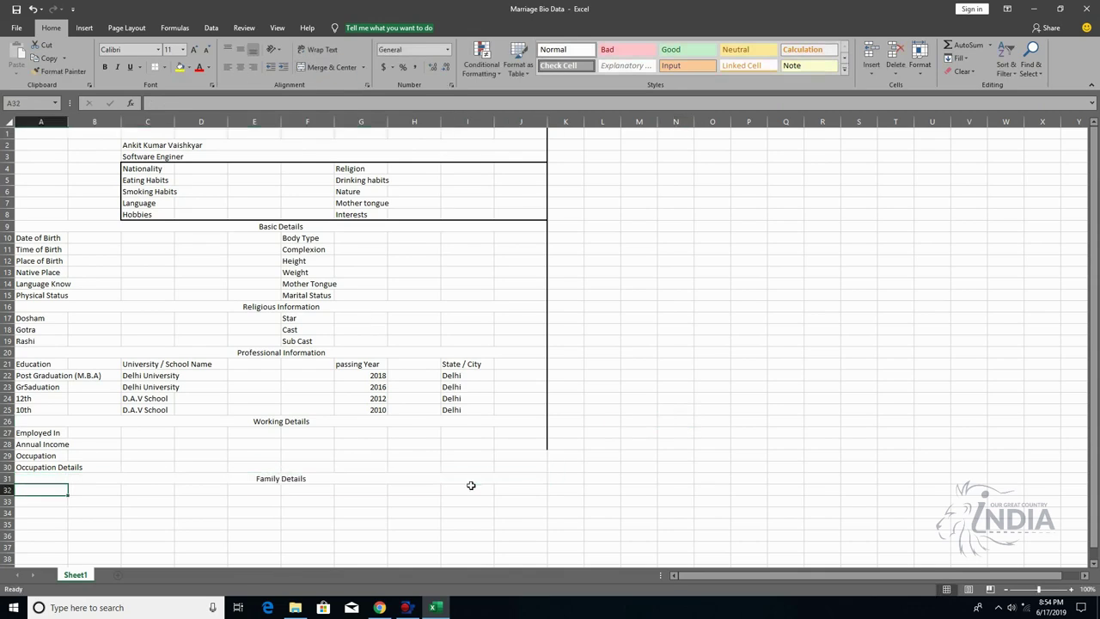
# Add the labels Father's Name and Mother's Name, capitalising 'Name' in the latter.
pyautogui.write("Father's")
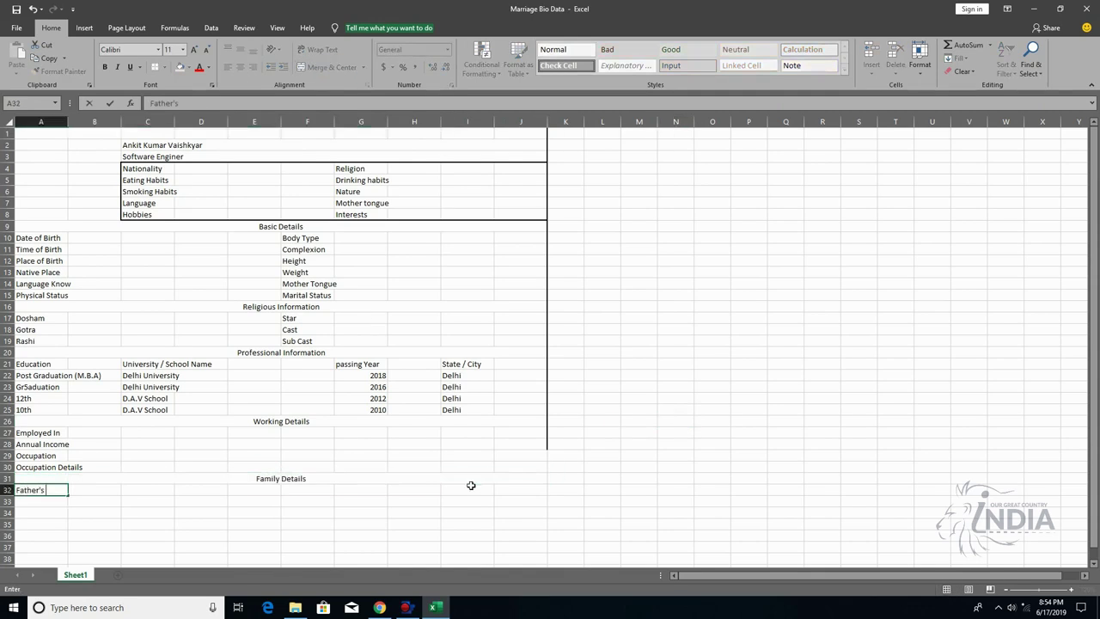
pyautogui.write(' Name')
pyautogui.press('Return')
pyautogui.write("Mother's name")
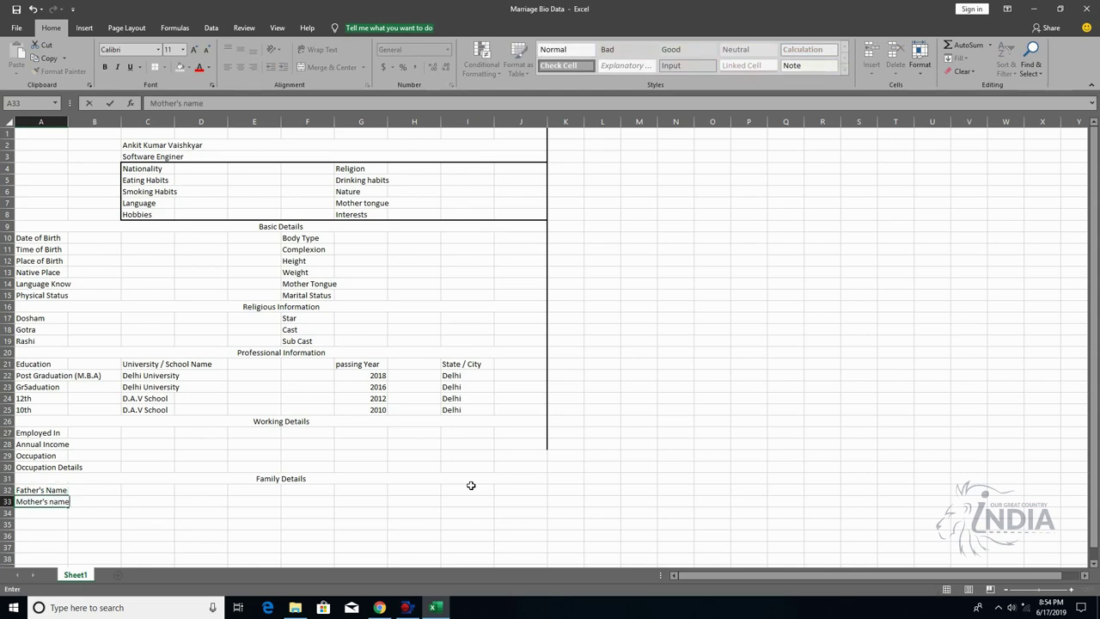
pyautogui.press('Return')
pyautogui.press('Up')
pyautogui.press('F2')
pyautogui.press('BackSpace')
pyautogui.press('BackSpace')
pyautogui.press('BackSpace')
pyautogui.write('Name')
pyautogui.press('Return')
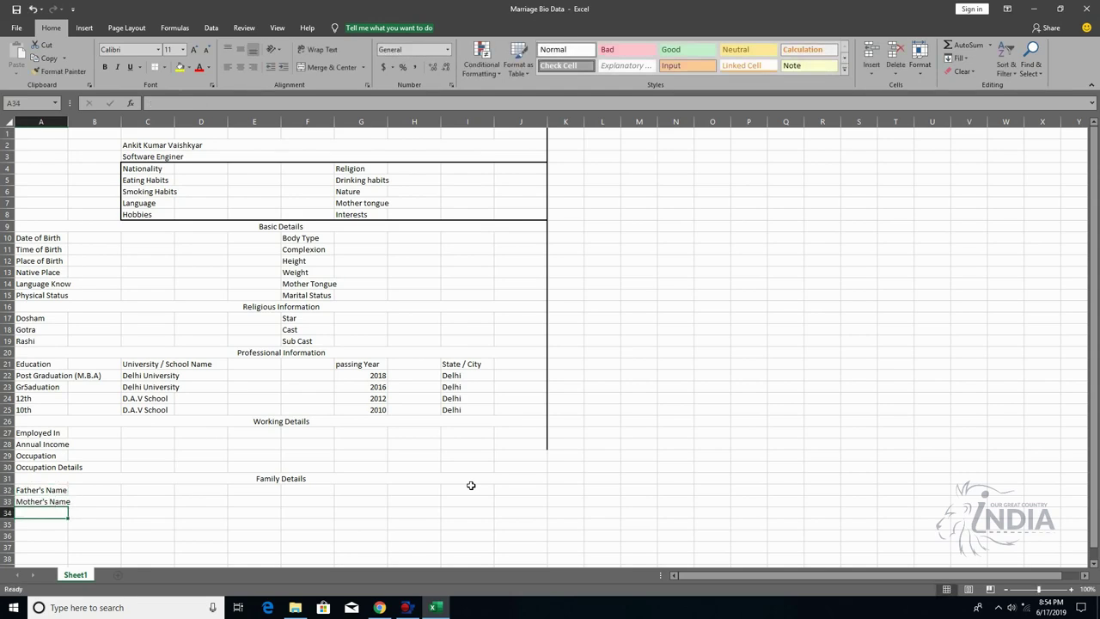
# Add the labels No. of Brothers, No. Of Sisters, Family Origin and Family Type below.
pyautogui.write('No.')
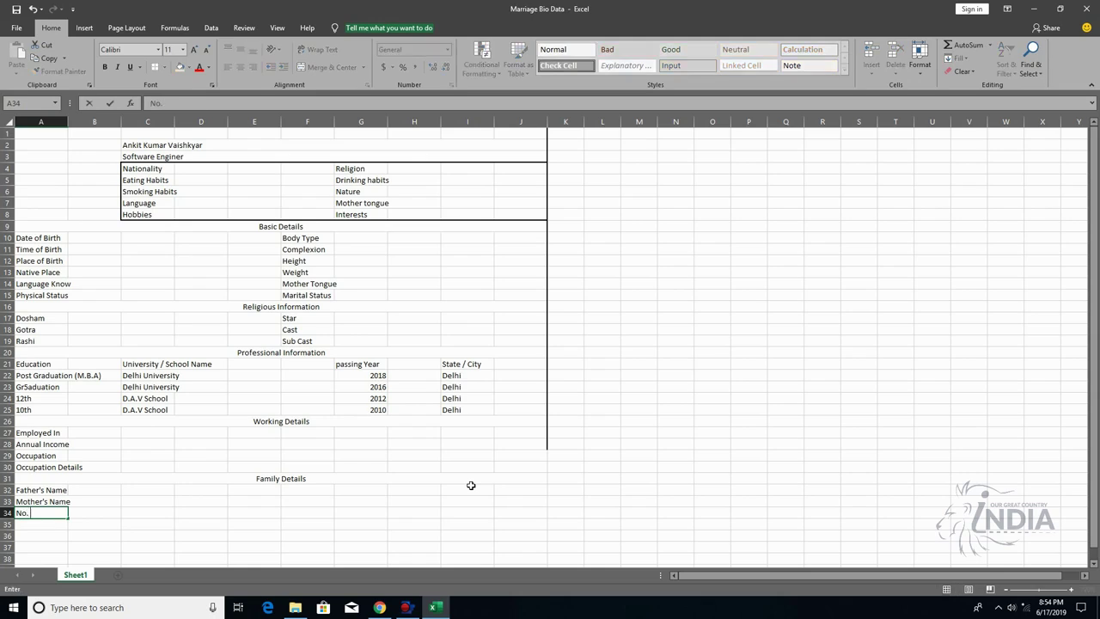
pyautogui.write(' of Brother')
pyautogui.write('s')
pyautogui.press('Return')
pyautogui.write('No. Of S')
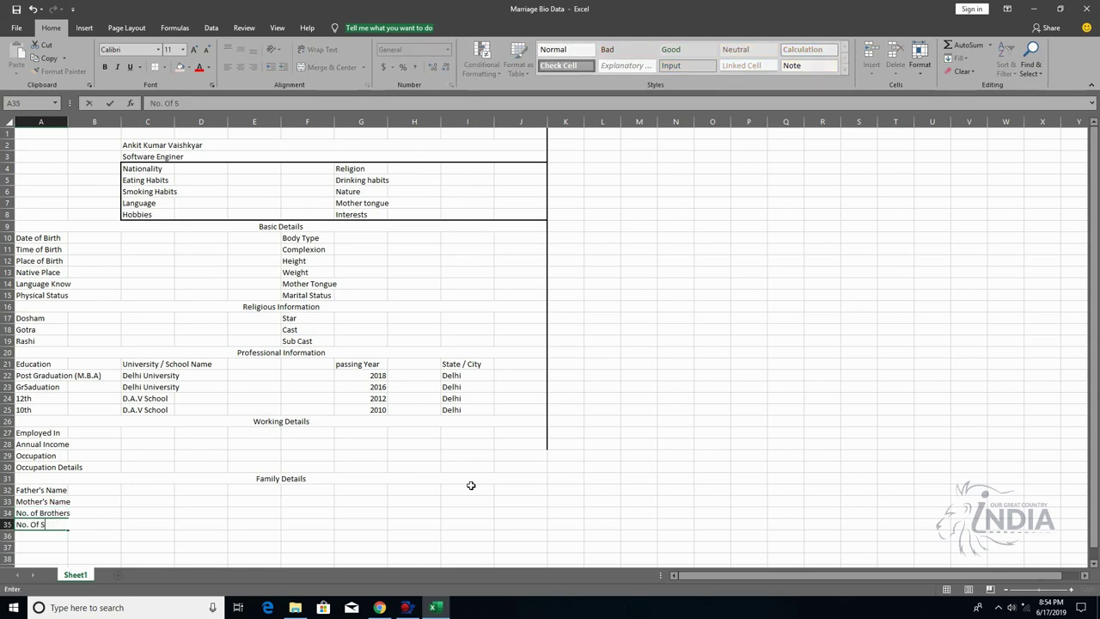
pyautogui.write('isters')
pyautogui.press('Return')
pyautogui.write('Family Origin')
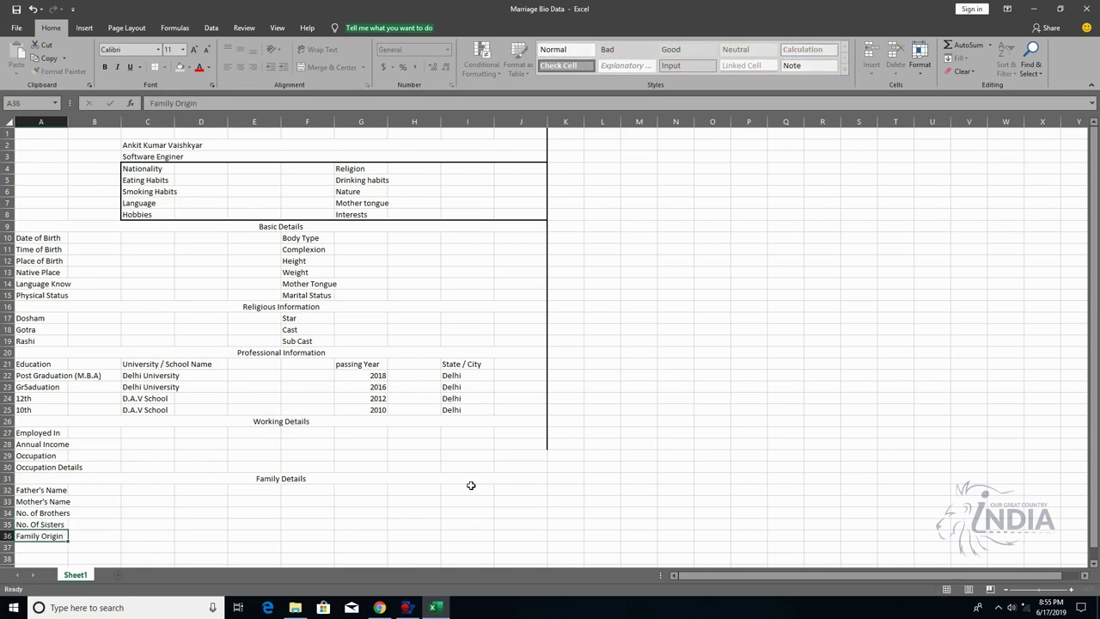
pyautogui.press('Return')
pyautogui.write('Family Type')
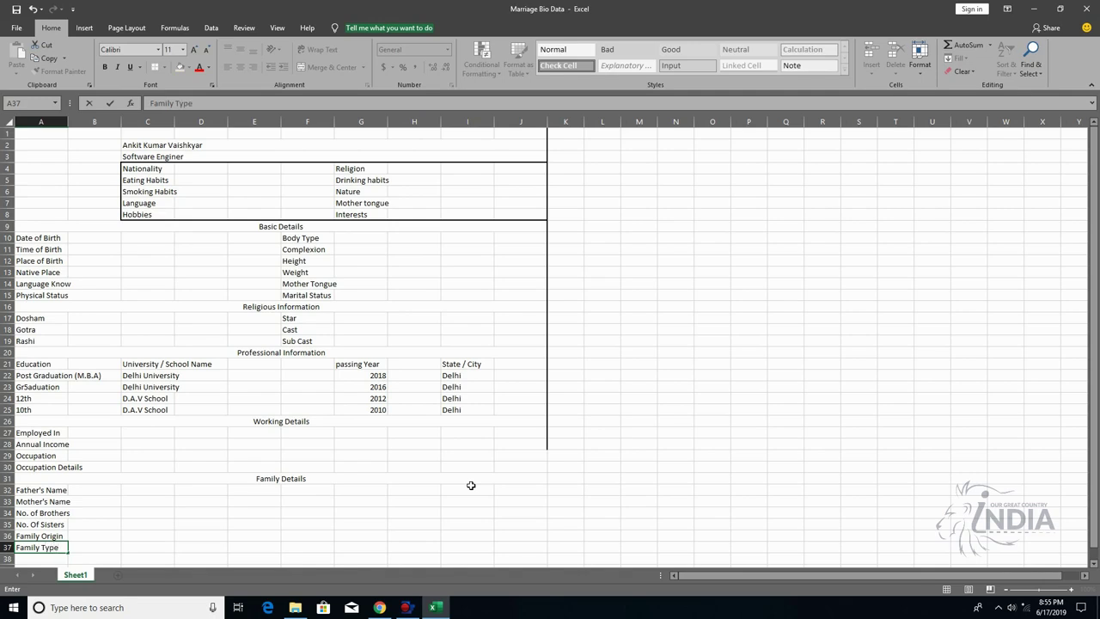
pyautogui.press('Return')
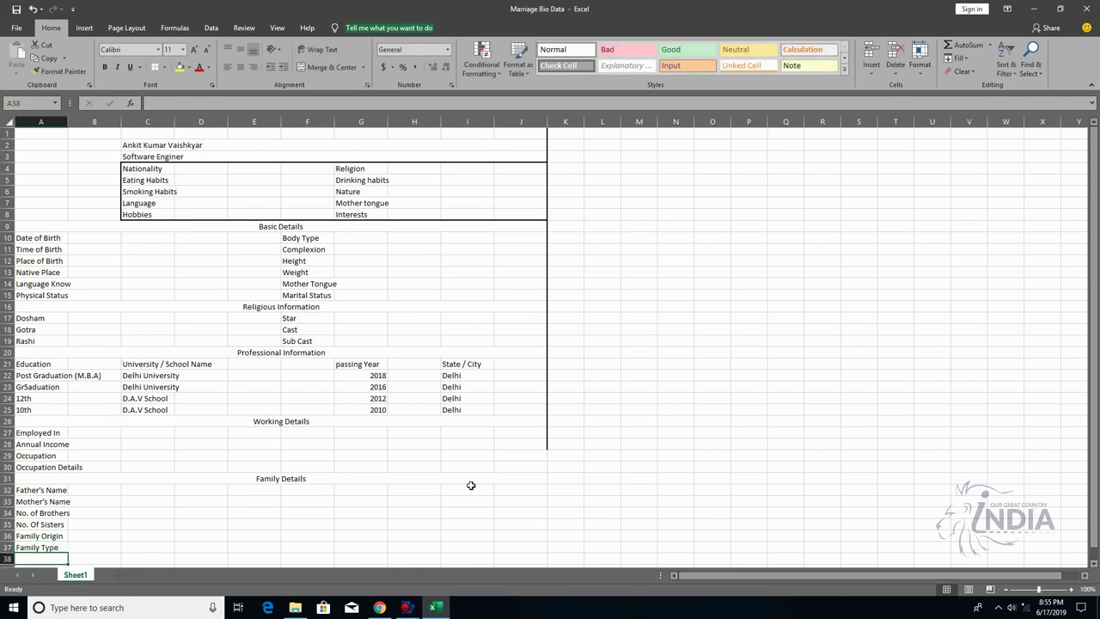
# Add Father Occupation and Mother Occupation labels in the second label column.
pyautogui.press('Up')
pyautogui.press('Up')
pyautogui.press('Up')
pyautogui.press('Up')
pyautogui.press('Right')
pyautogui.press('Right')
pyautogui.press('Right')
pyautogui.press('Right')
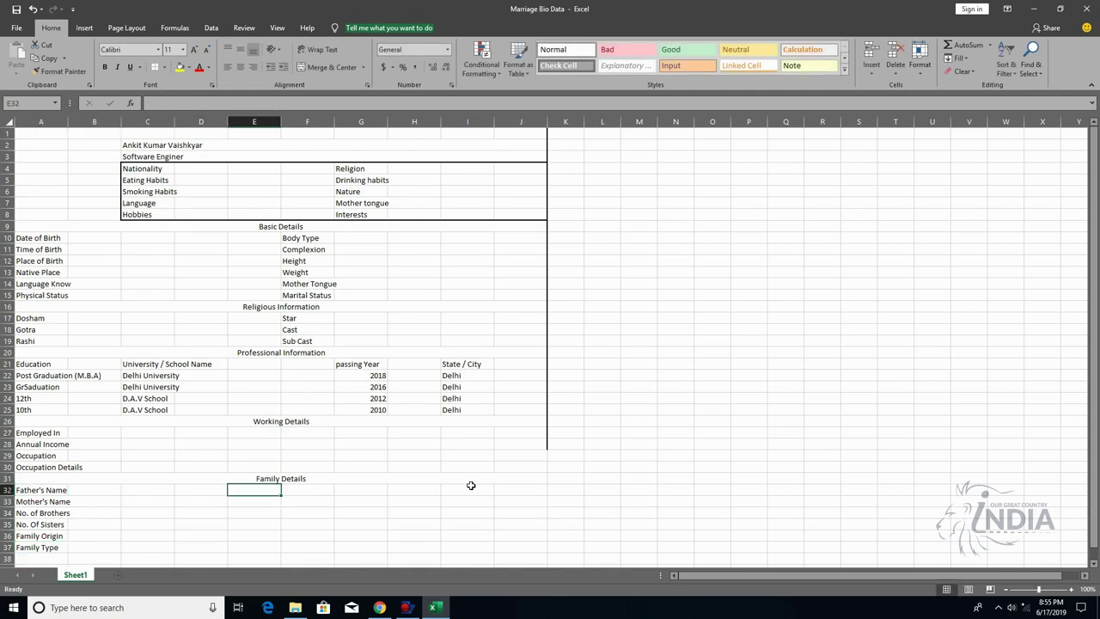
pyautogui.press('Right')
pyautogui.write('Fat')
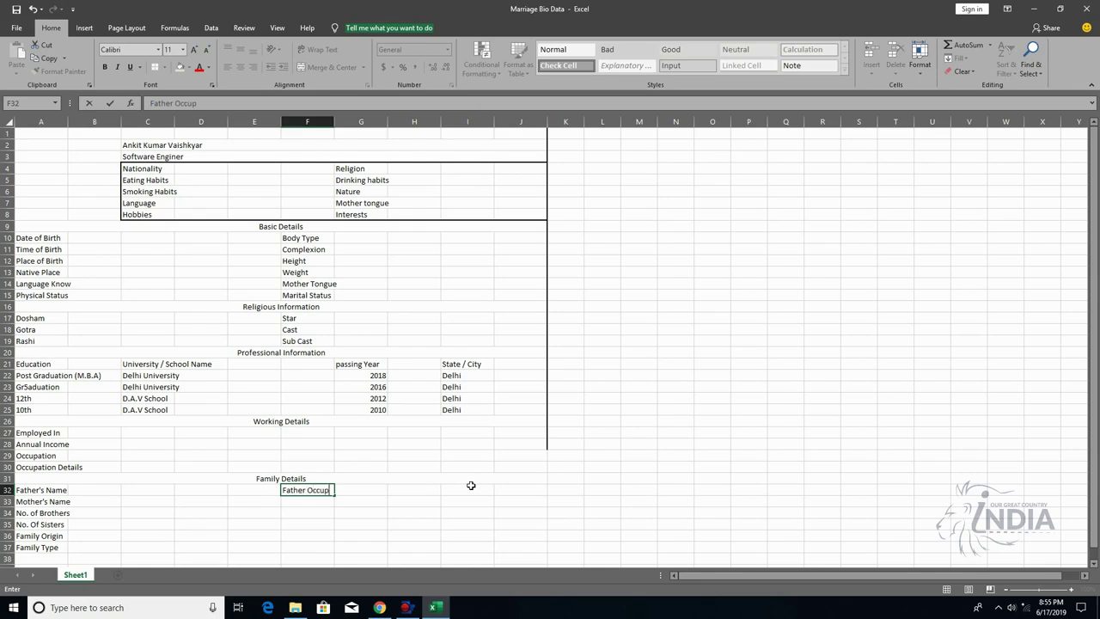
pyautogui.write('n')
pyautogui.press('Return')
pyautogui.write('Mother Oc')
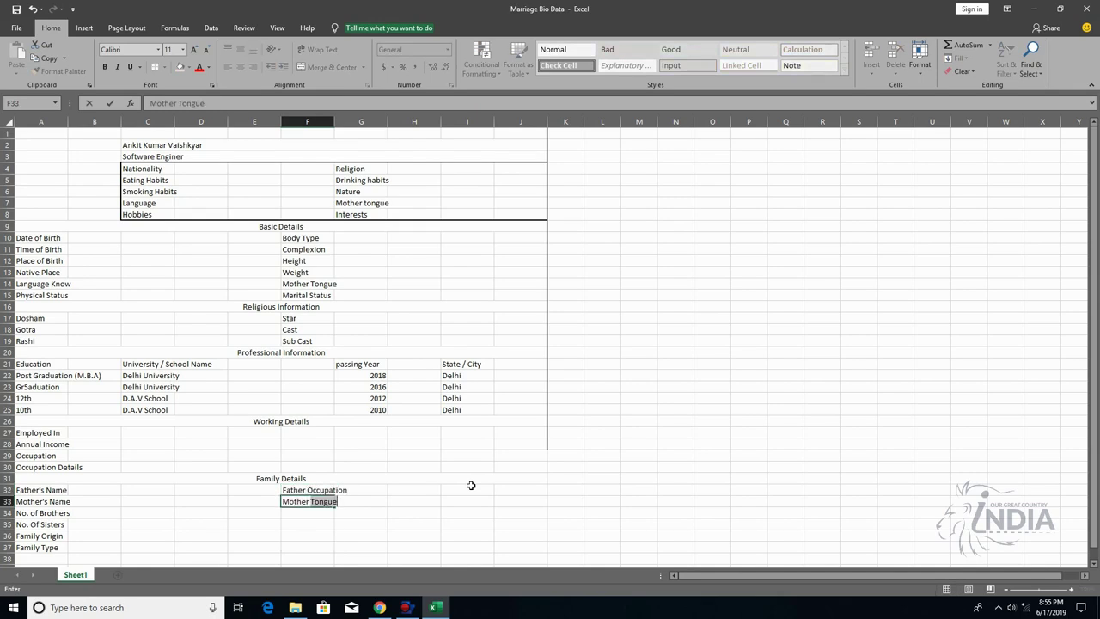
pyautogui.press('Return')
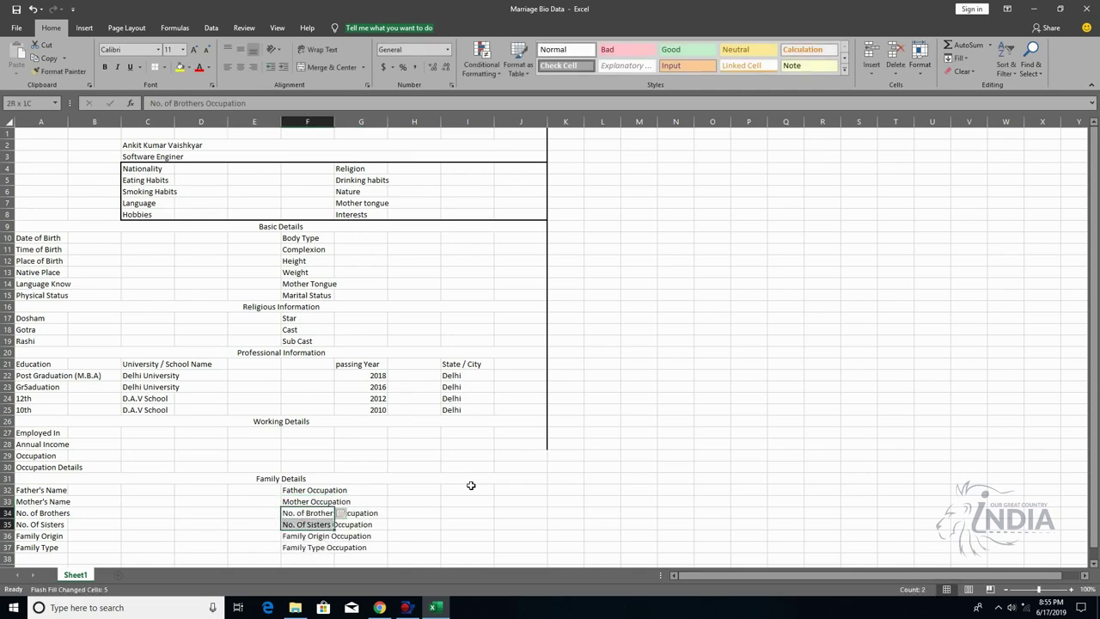
# Add Brother's Name, Sister's Name and Family Status labels beneath them.
pyautogui.write('Bro')
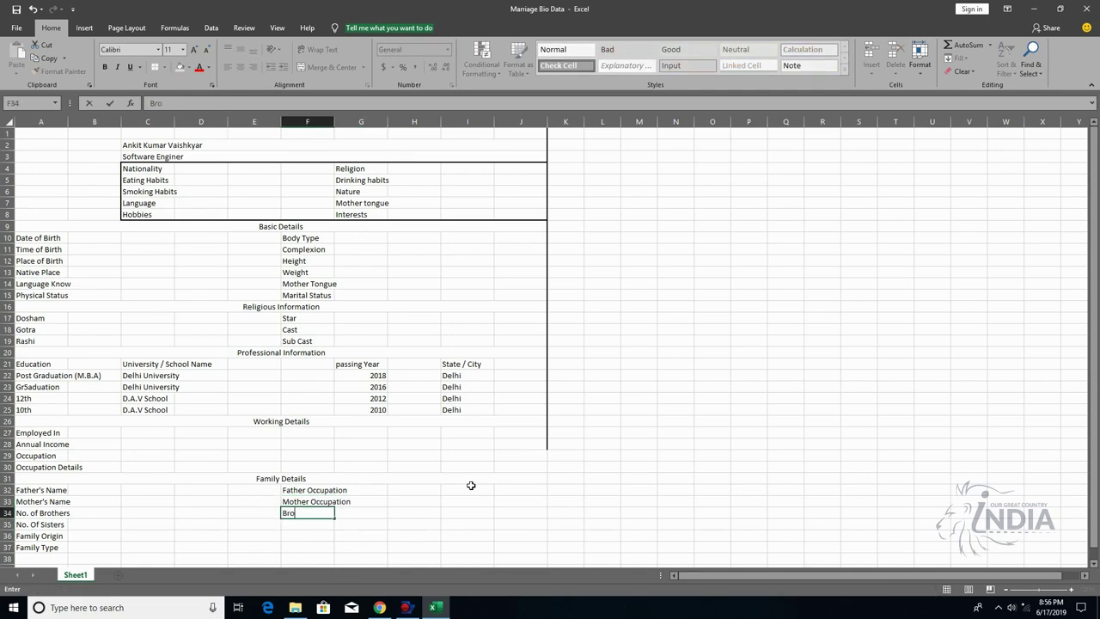
pyautogui.write('me')
pyautogui.press('Return')
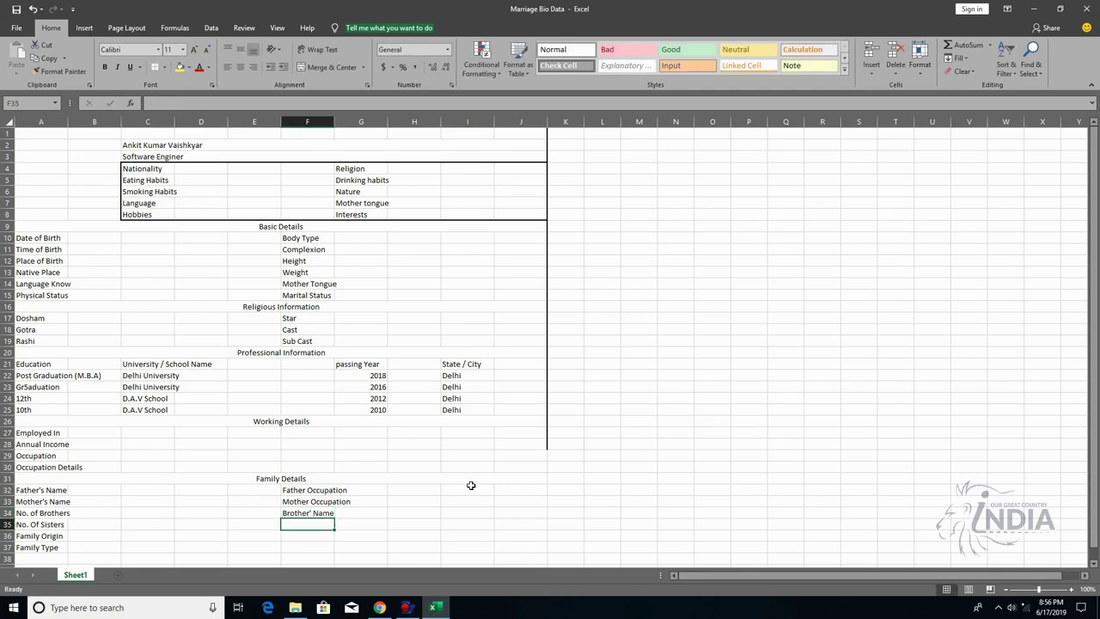
pyautogui.write("Sister's Name")
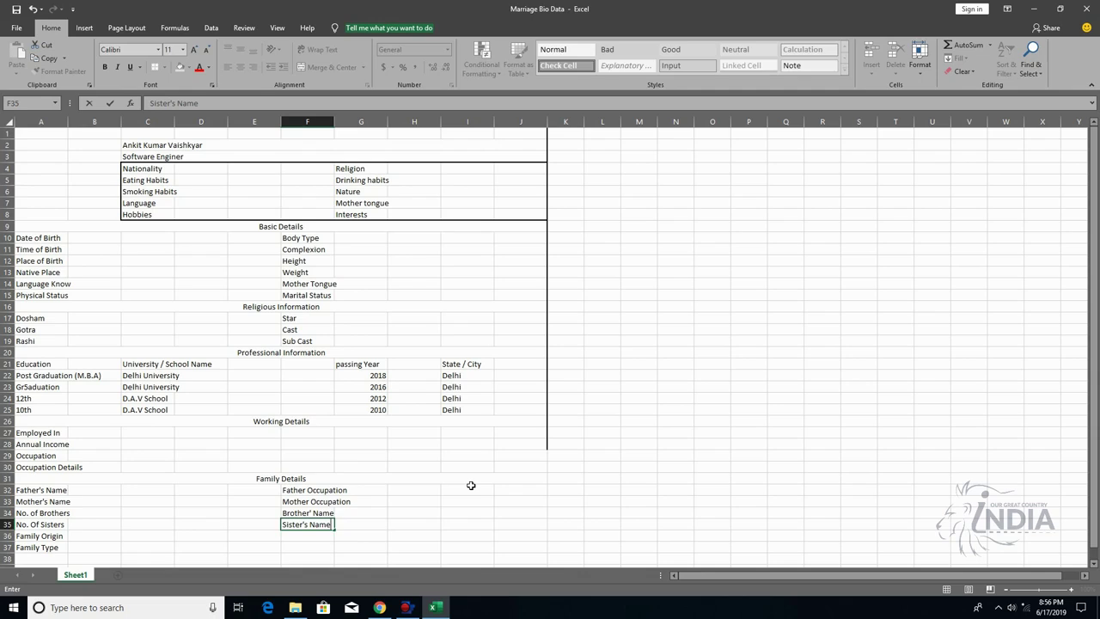
pyautogui.press('Up')
pyautogui.press('F2')
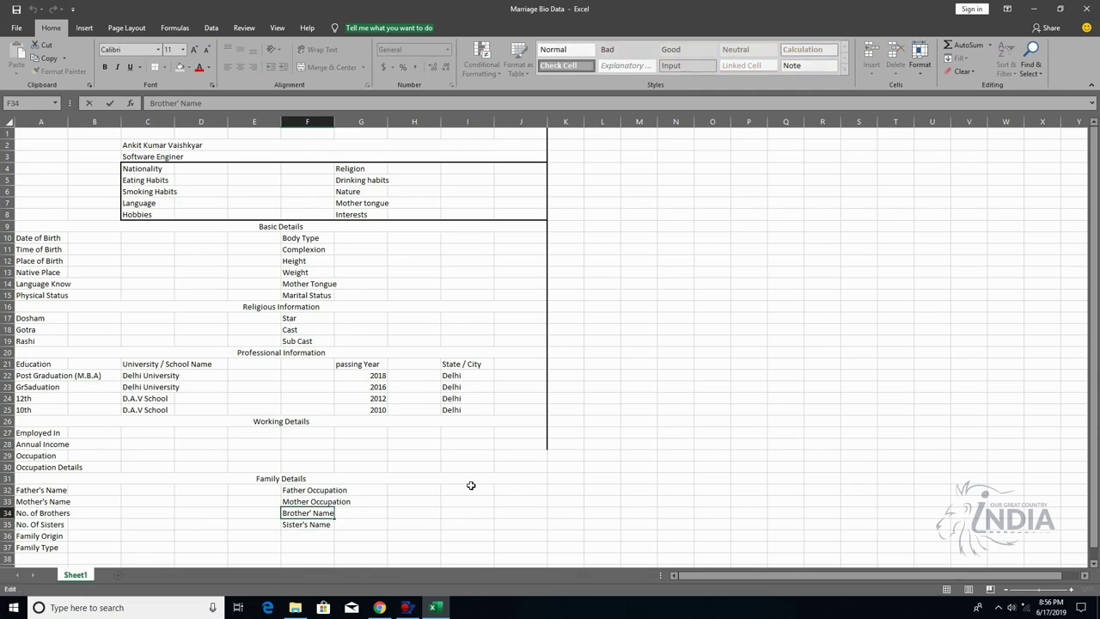
pyautogui.write('s')
pyautogui.press('Return')
pyautogui.press('Return')
pyautogui.write('F')
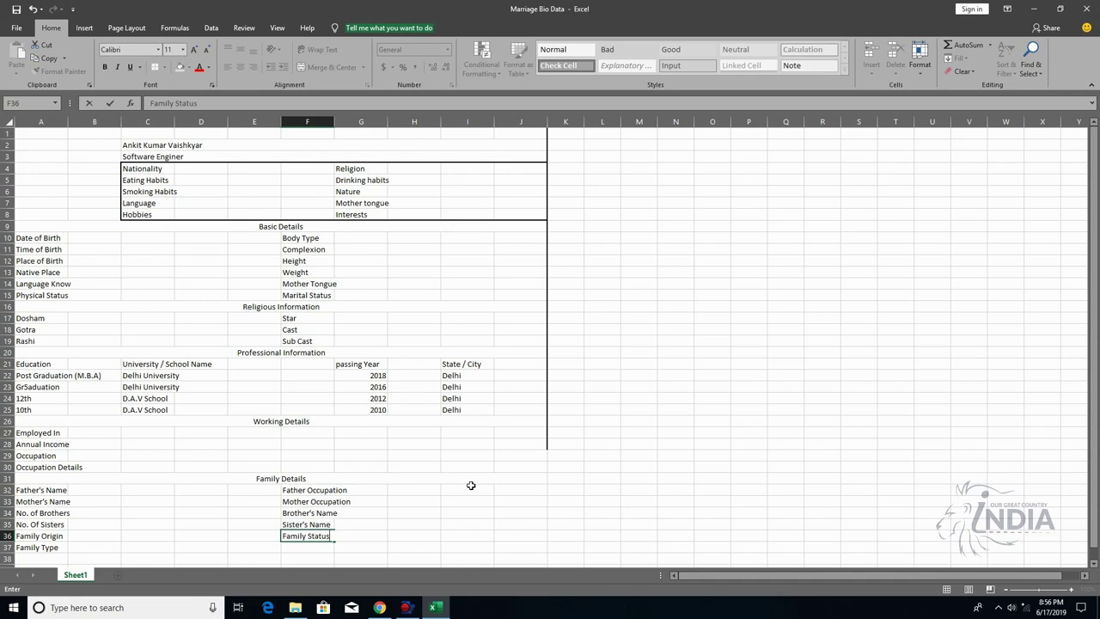
pyautogui.press('Return')
pyautogui.press('Down')
pyautogui.press('Left')
pyautogui.press('Left')
pyautogui.press('Left')
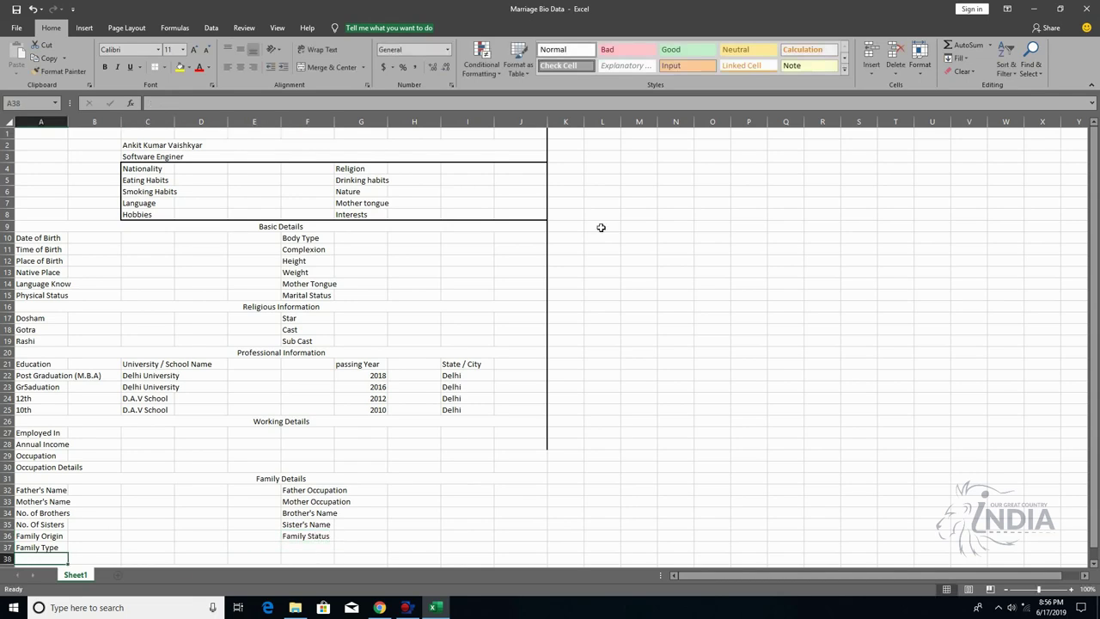
# Merge row 38 across the form and title it 'Communication Details'.
pyautogui.scroll(-1, 602, 228)
pyautogui.moveTo(52, 523); pyautogui.dragTo(517, 525)
pyautogui.click(327, 67)
pyautogui.scroll(-2, 270, 485)
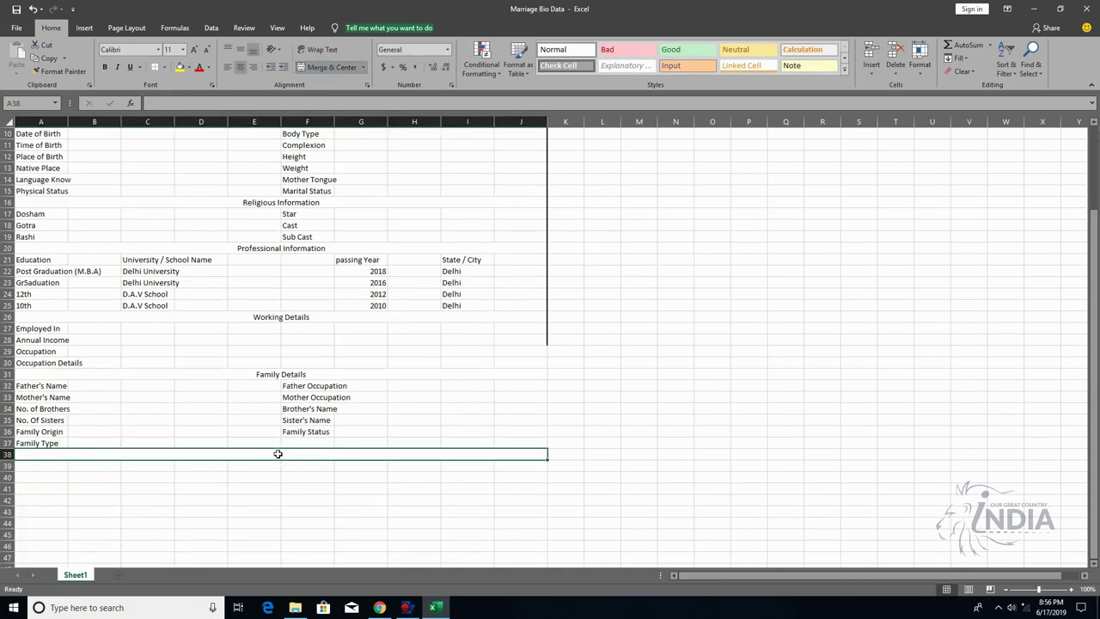
pyautogui.write('Communicatio')
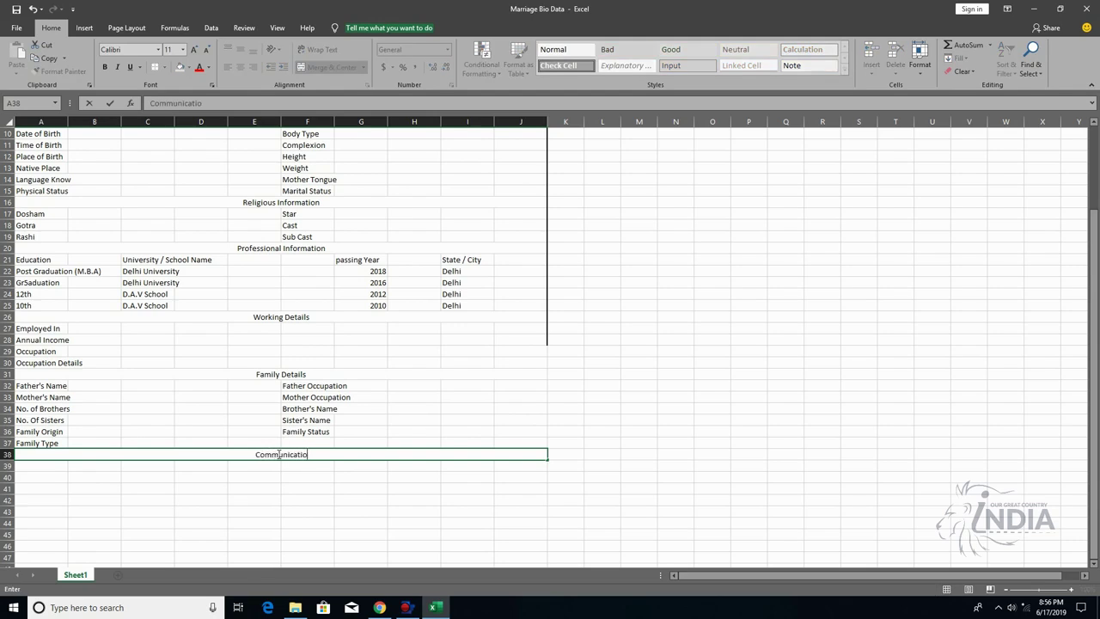
pyautogui.write('ils')
pyautogui.press('Return')
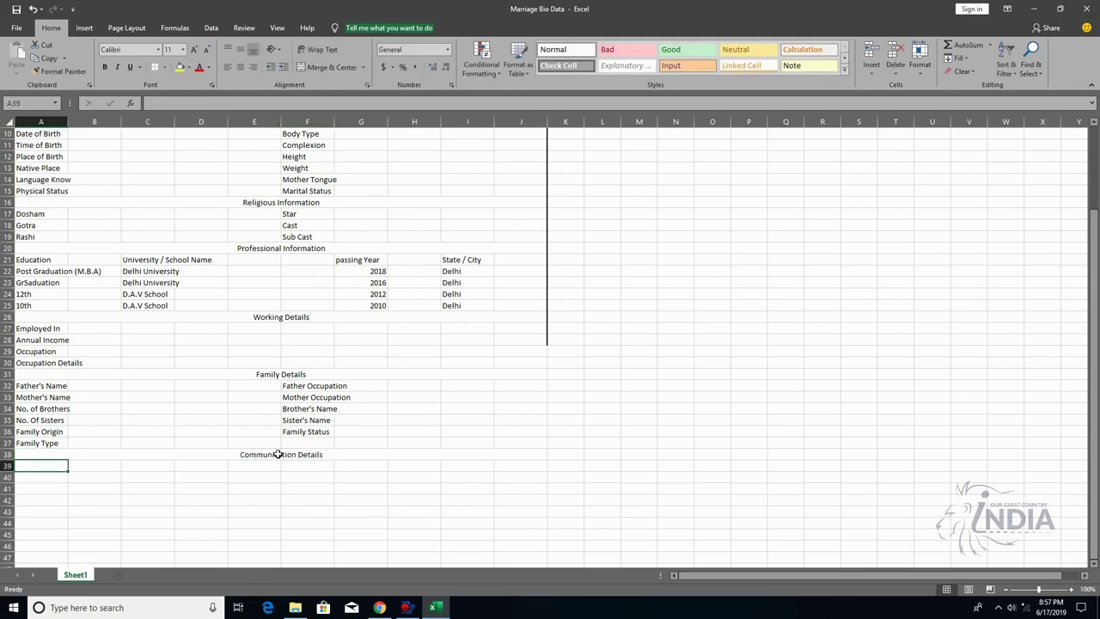
# Add the labels Email ID, Contact No., Current Address and Parmanent Address in A39:A42.
pyautogui.write('Email ID :')
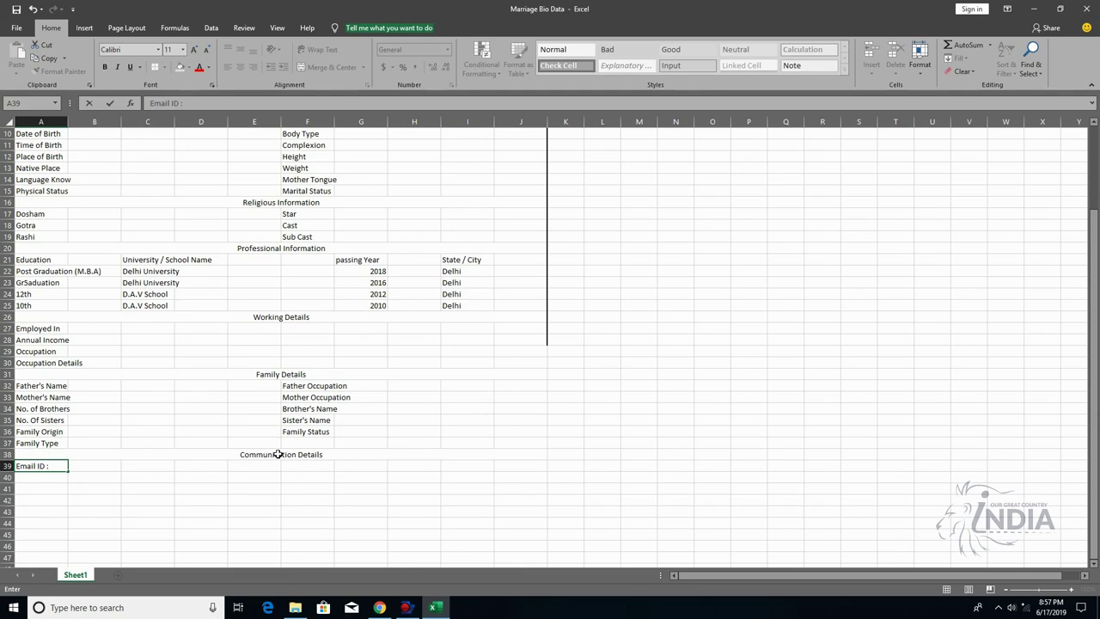
pyautogui.press('Return')
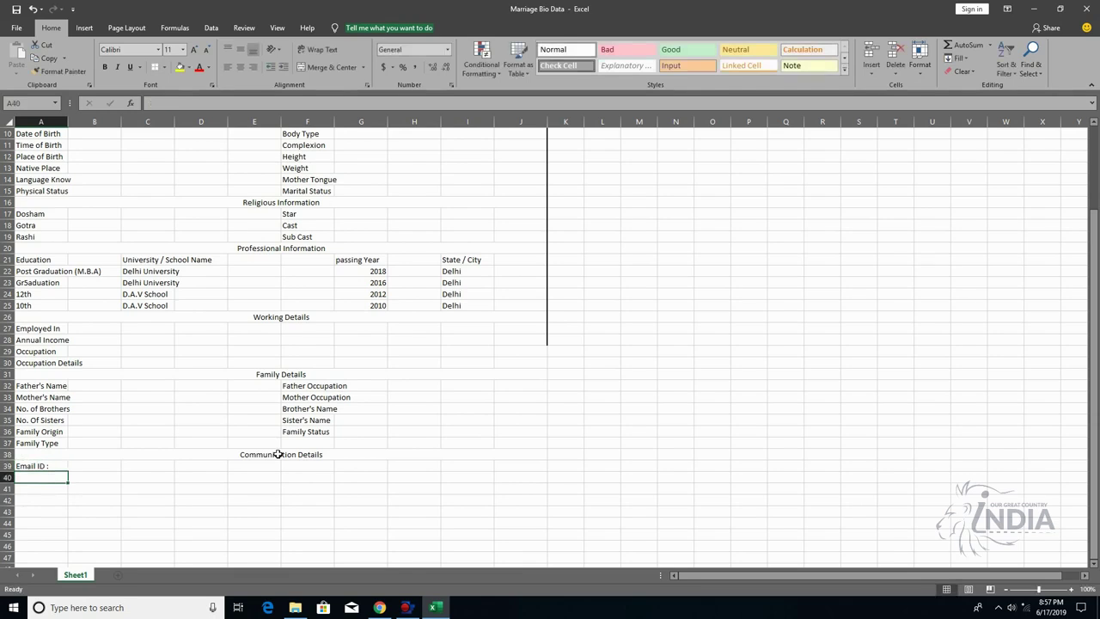
pyautogui.write('Contact No.')
pyautogui.press('Return')
pyautogui.write('Current Addre')
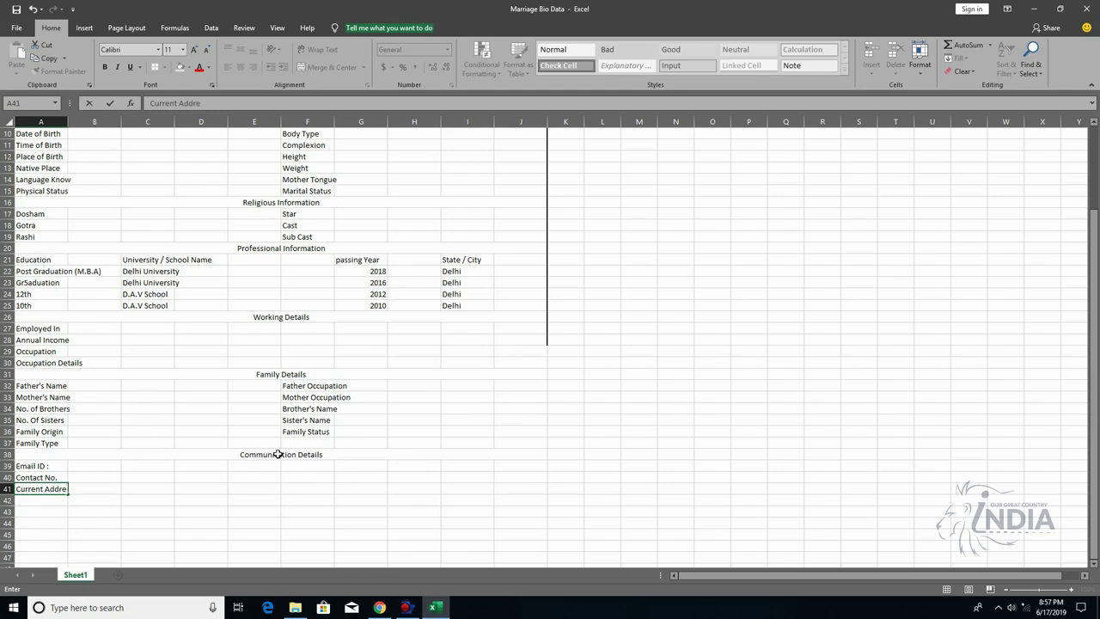
pyautogui.write('ss')
pyautogui.press('Return')
pyautogui.write('P')
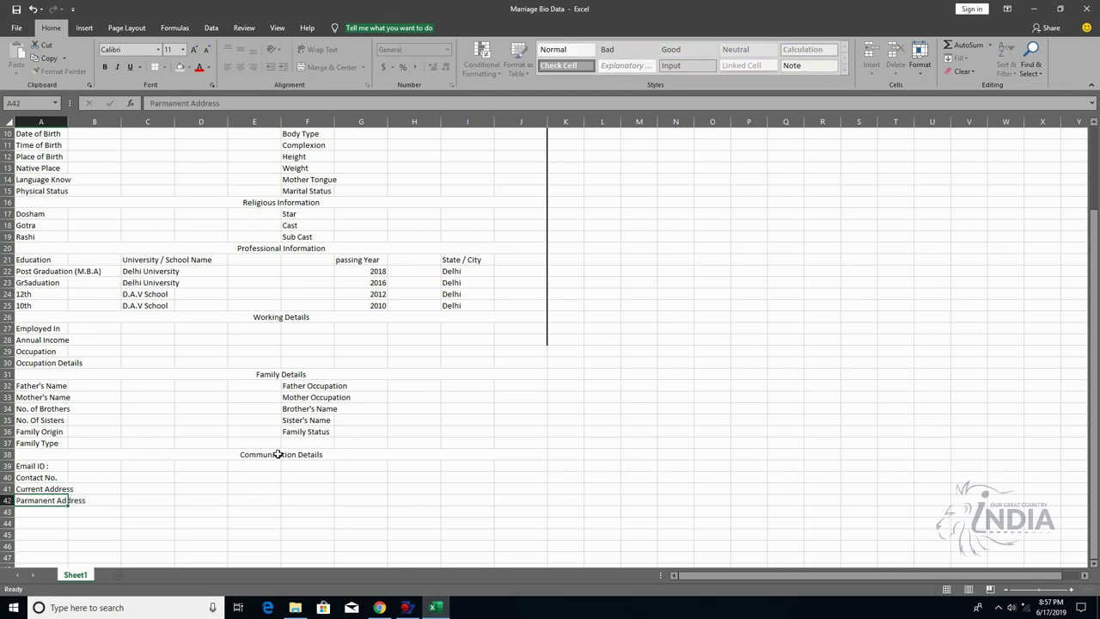
pyautogui.press('Return')
# Select the whole biodata range from the top down to row 42.
pyautogui.click(34, 466)
pyautogui.scroll(3, 49, 258)
pyautogui.moveTo(49, 138)
pyautogui.mouseDown()
pyautogui.moveTo(397, 572)
pyautogui.moveTo(410, 464)
pyautogui.mouseUp()
# Give the biodata a thick outside border and italic Times New Roman font.
pyautogui.click(164, 67)
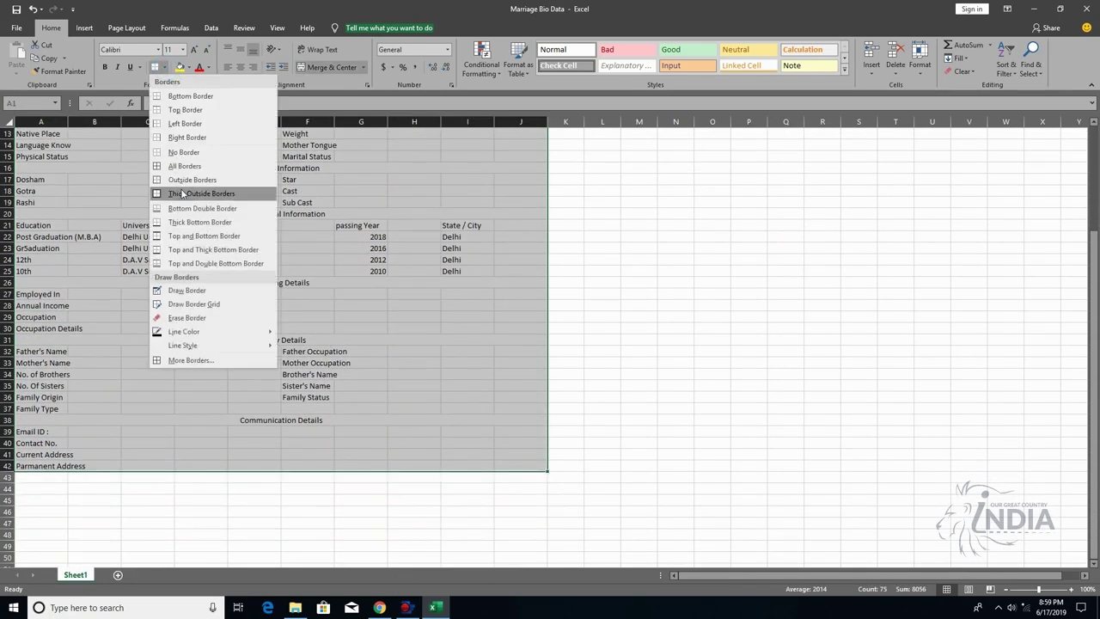
pyautogui.click(183, 194)
pyautogui.click(158, 49)
pyautogui.write('Times New Roma')
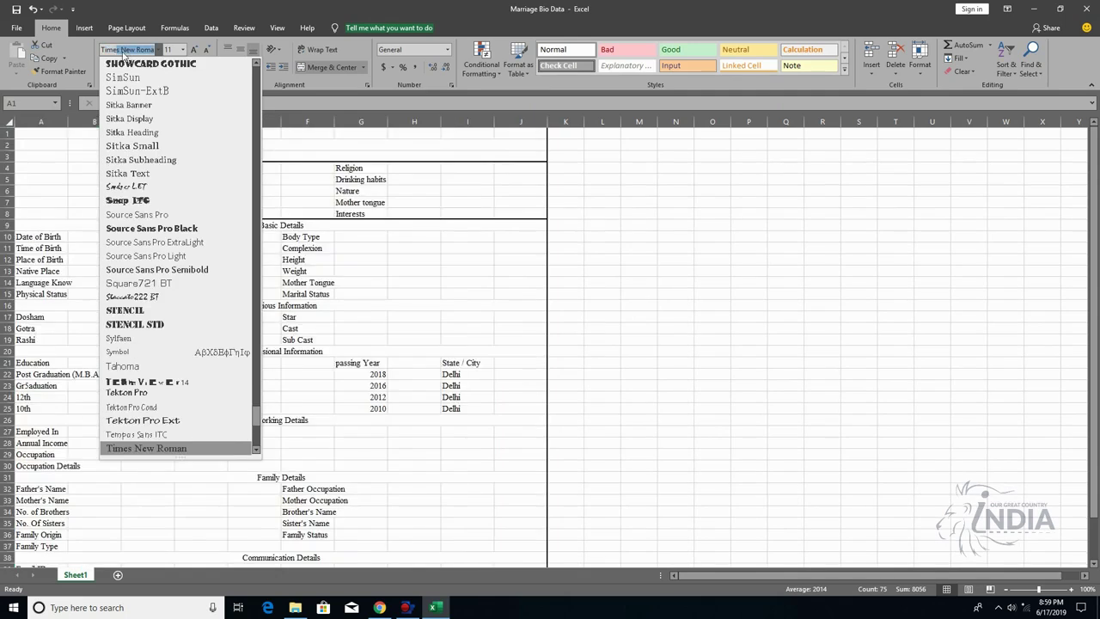
pyautogui.click(179, 444)
pyautogui.click(118, 69)
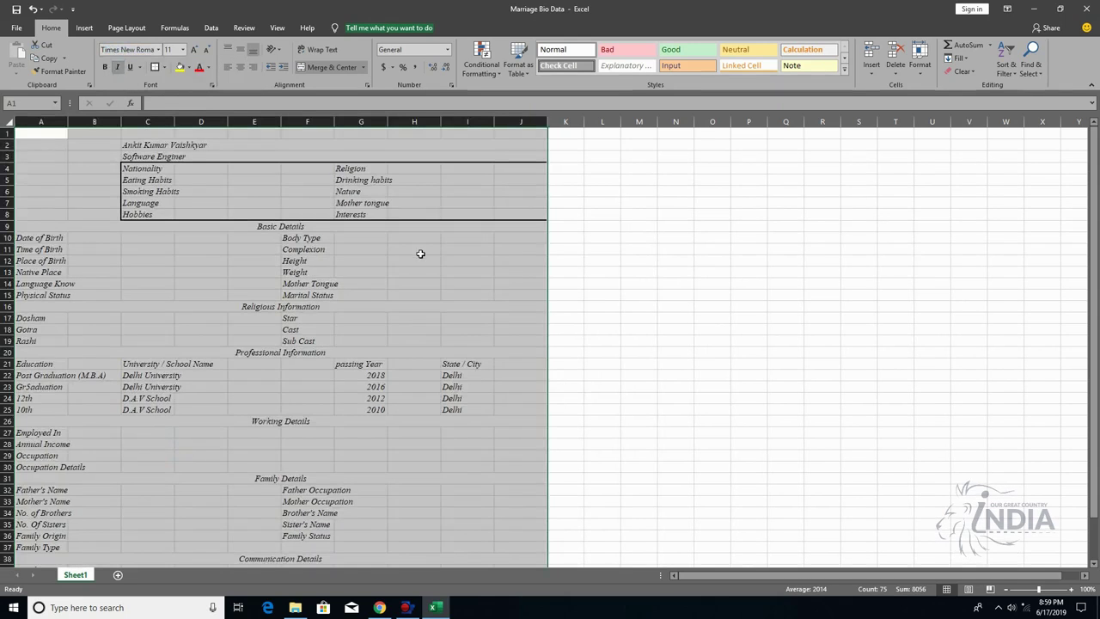
# Set the Basic Details heading to font size 12.
pyautogui.click(556, 258)
pyautogui.click(370, 227)
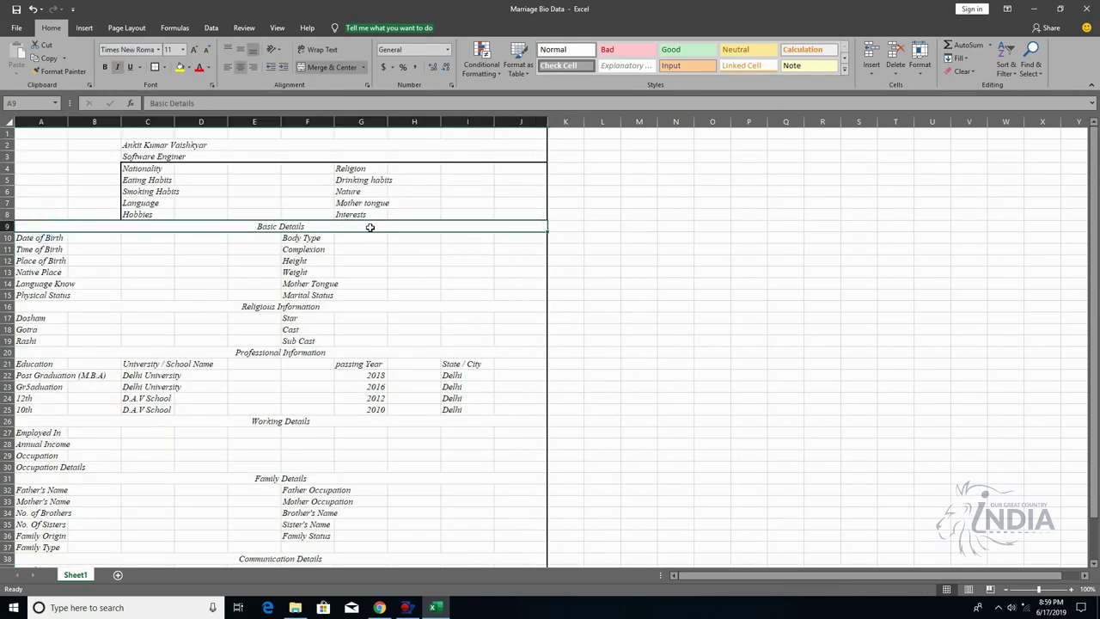
pyautogui.click(193, 49)
# Fill the Basic Details heading row dark blue and copy that banner to Religious Information.
pyautogui.click(181, 69)
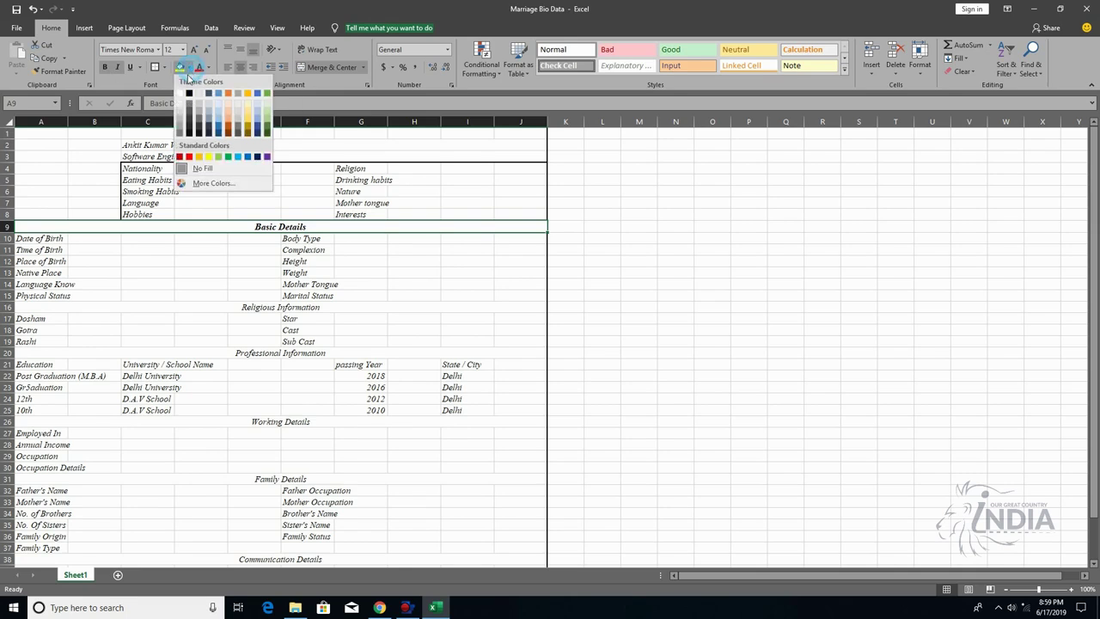
pyautogui.click(219, 136)
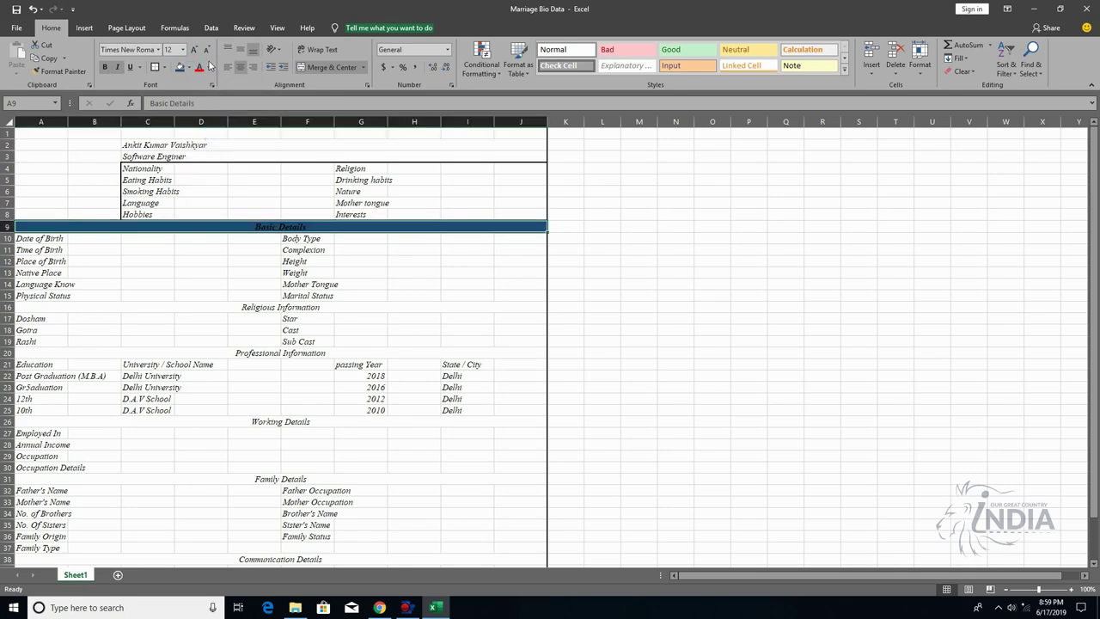
pyautogui.click(8, 226)
pyautogui.click(60, 71)
pyautogui.click(8, 307)
# Paint the dark blue banner onto the Professional, Working, Family and Communication Details headings.
pyautogui.click(60, 71)
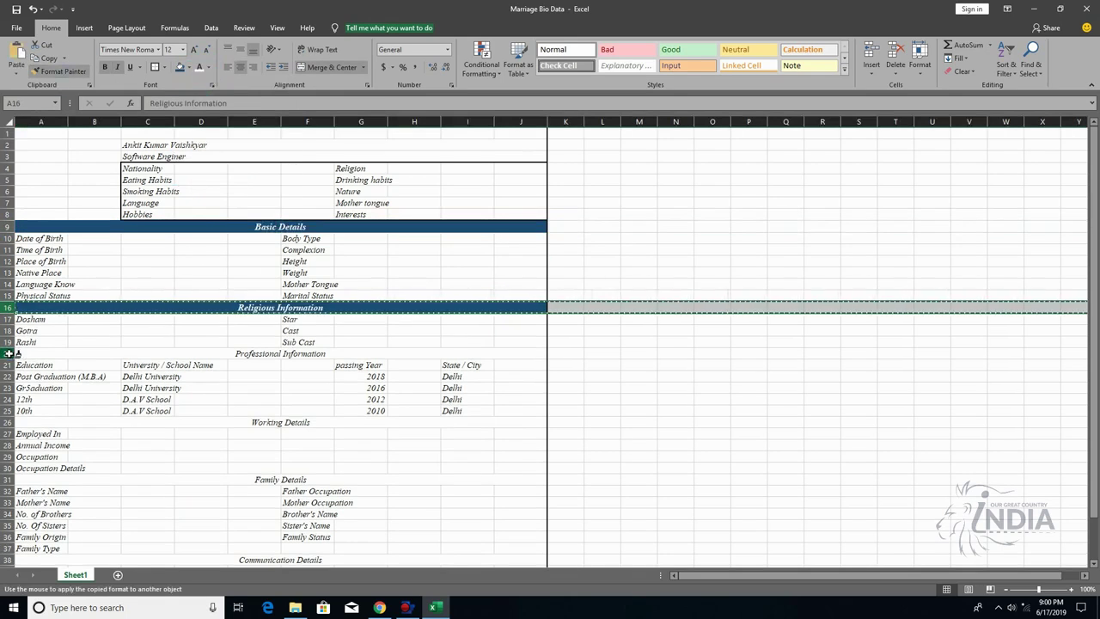
pyautogui.click(7, 353)
pyautogui.click(60, 71)
pyautogui.click(7, 423)
pyautogui.click(64, 71)
pyautogui.scroll(-3, 275, 343)
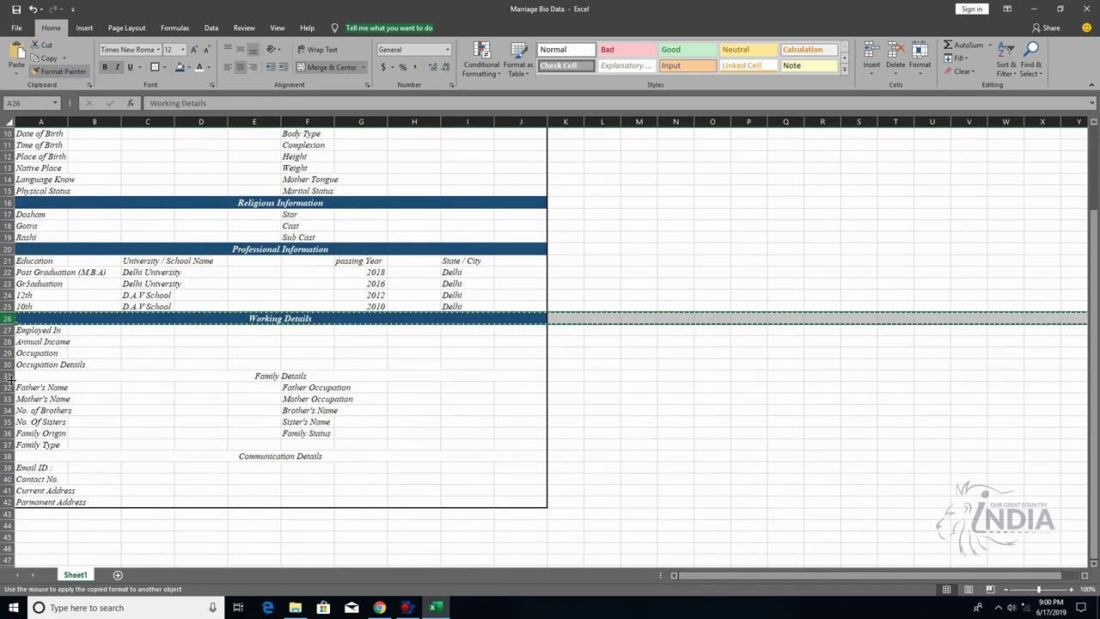
pyautogui.click(8, 376)
pyautogui.click(60, 71)
pyautogui.click(8, 456)
pyautogui.click(638, 342)
pyautogui.scroll(3, 645, 403)
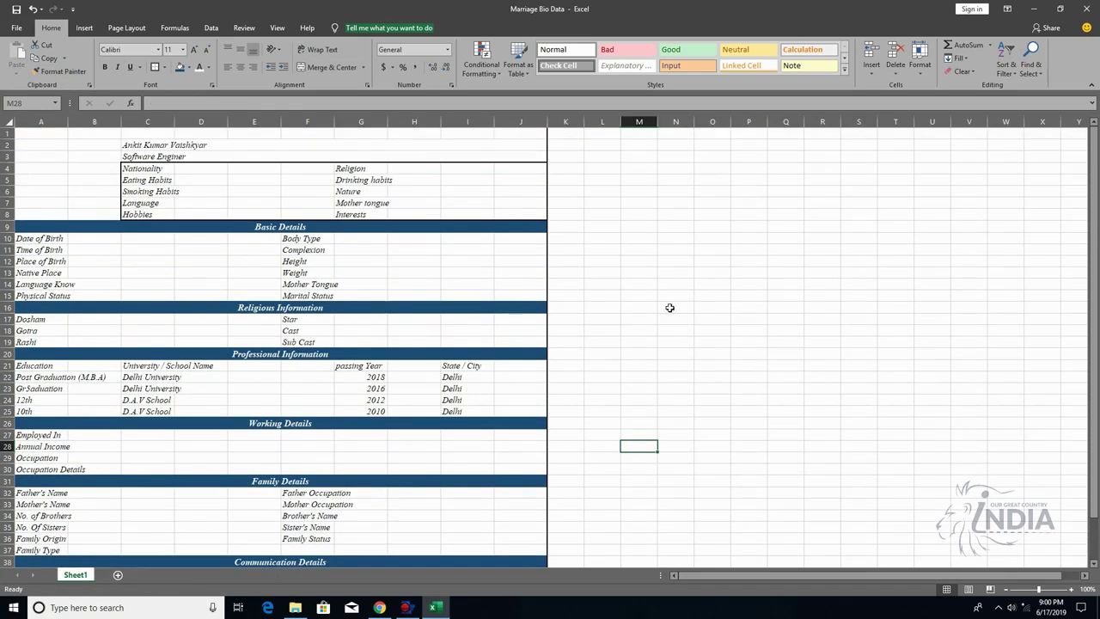
# Enlarge the name and job title, and merge the Nationality to Hobbies labels across C and D.
pyautogui.moveTo(154, 142)
pyautogui.mouseDown()
pyautogui.moveTo(154, 157)
pyautogui.moveTo(211, 172)
pyautogui.mouseUp()
pyautogui.click(194, 48)
pyautogui.click(325, 67)
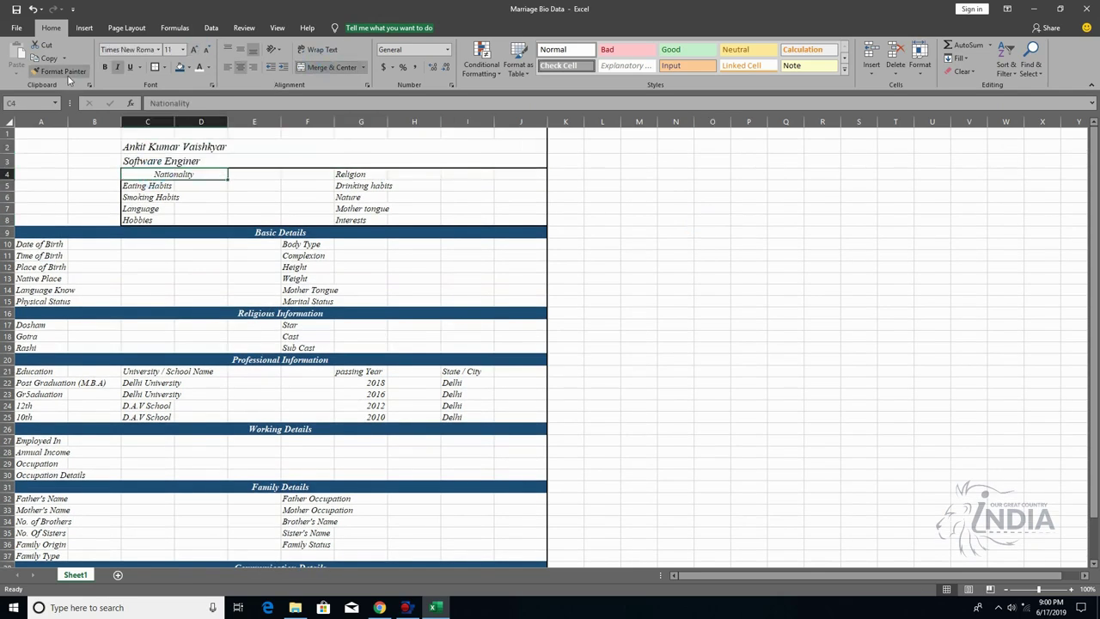
pyautogui.moveTo(147, 185); pyautogui.dragTo(210, 220)
pyautogui.click(325, 67)
# Change the borders on the left labels and copy their merged format to Religion through Interests.
pyautogui.moveTo(147, 174); pyautogui.dragTo(258, 220)
pyautogui.click(163, 67)
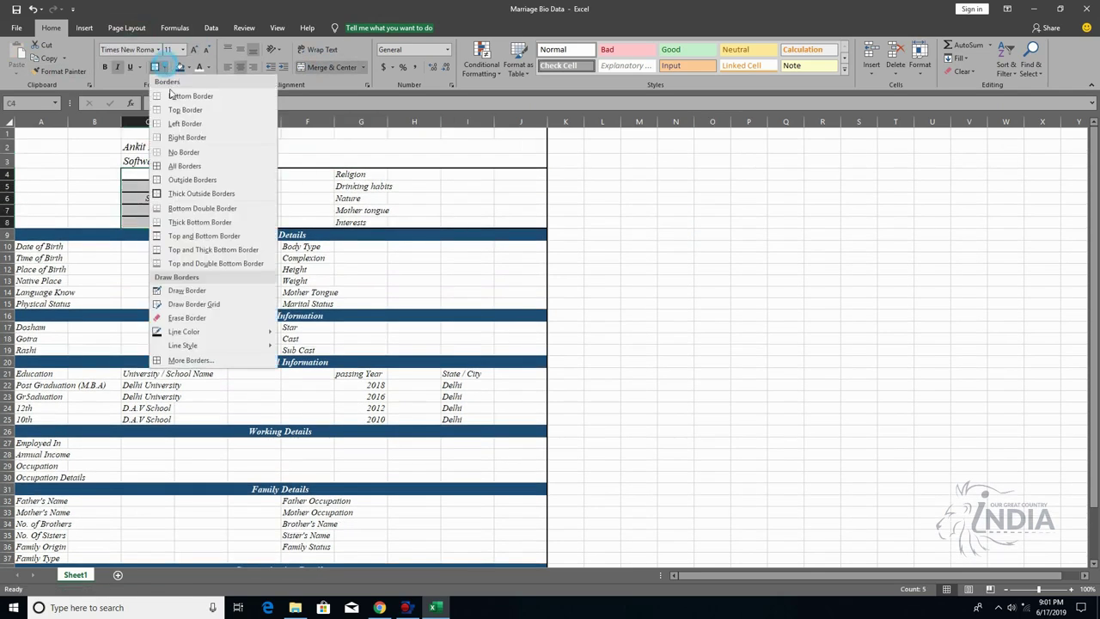
pyautogui.click(171, 95)
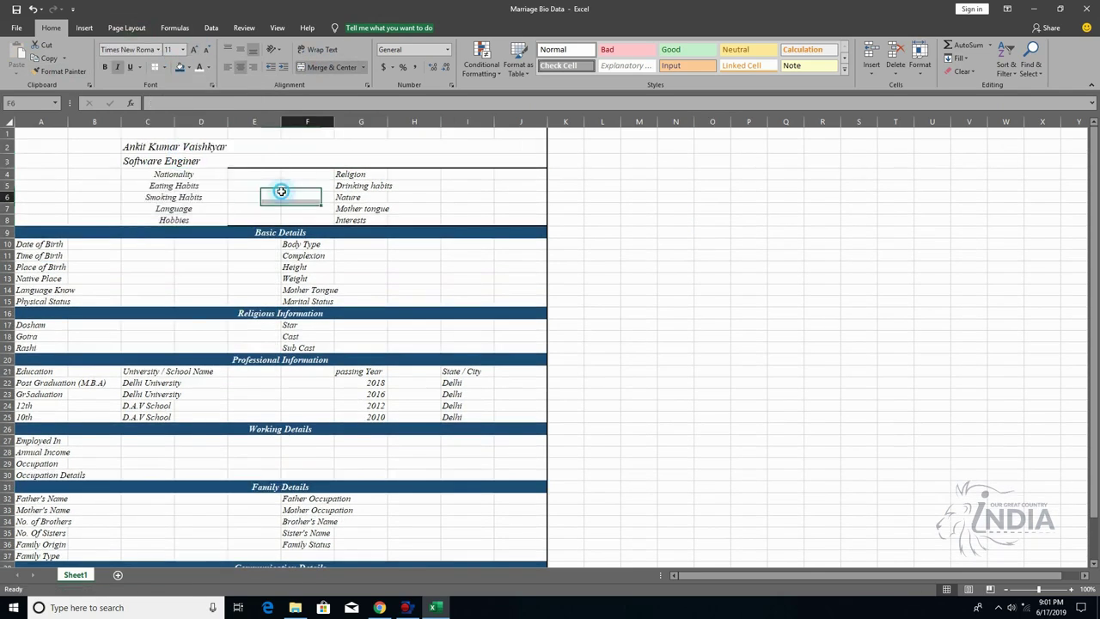
pyautogui.click(78, 75)
pyautogui.moveTo(352, 174)
pyautogui.mouseDown()
pyautogui.moveTo(403, 177)
pyautogui.moveTo(404, 220)
pyautogui.mouseUp()
pyautogui.click(78, 75)
pyautogui.click(486, 209)
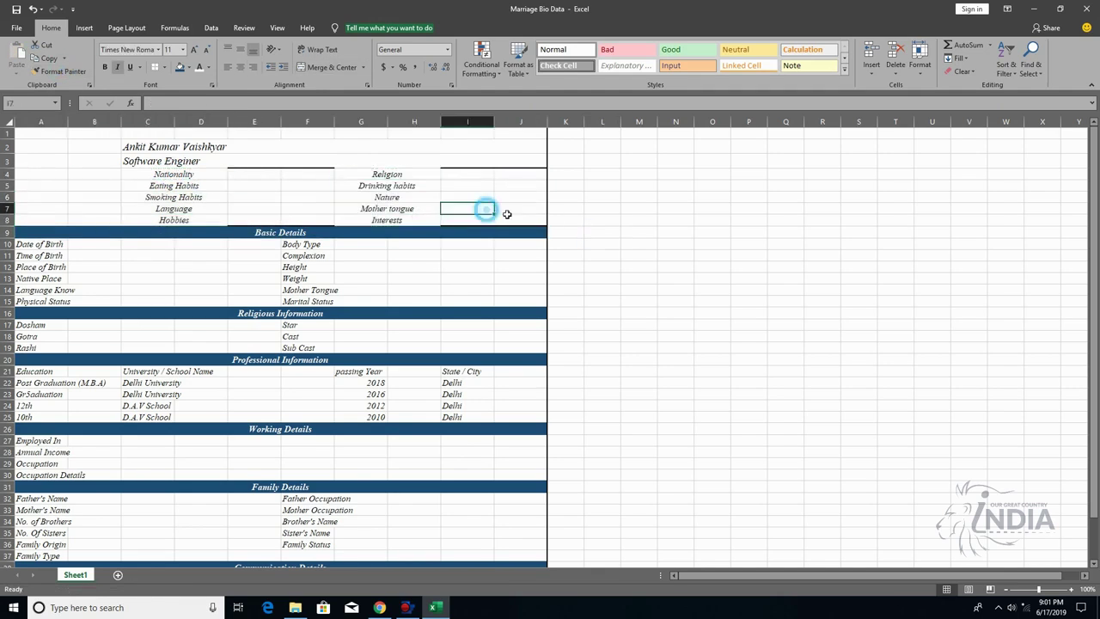
# Merge the value cells across E:F and I:J for rows 4 to 8.
pyautogui.moveTo(255, 186)
pyautogui.mouseDown()
pyautogui.moveTo(306, 185)
pyautogui.moveTo(309, 176)
pyautogui.mouseUp()
pyautogui.click(333, 67)
pyautogui.click(342, 198)
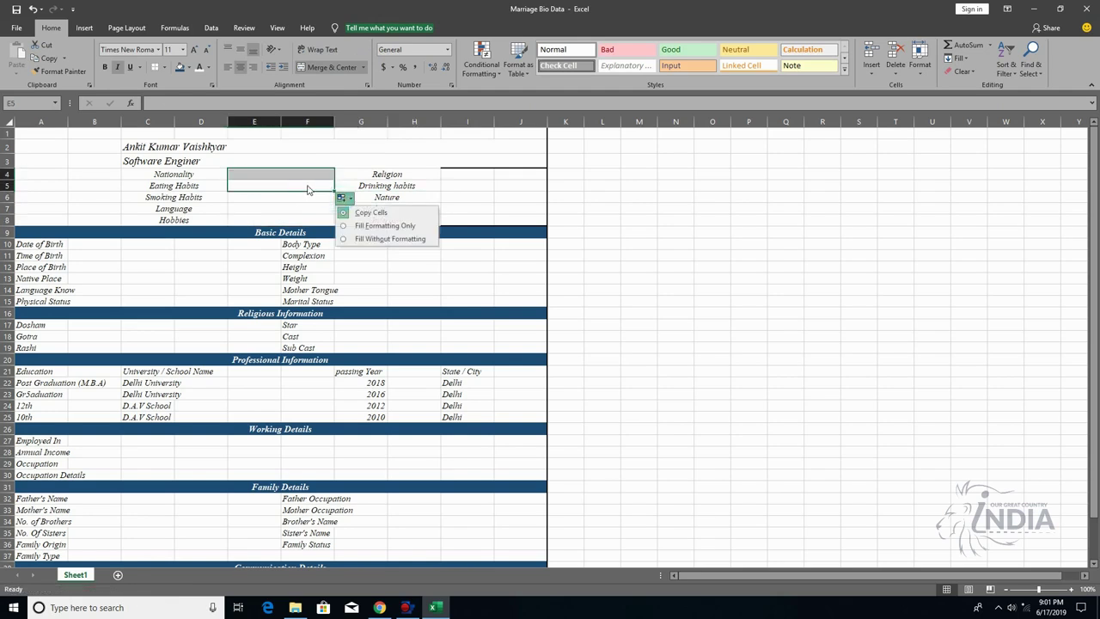
pyautogui.click(308, 189)
pyautogui.click(78, 75)
pyautogui.click(456, 176)
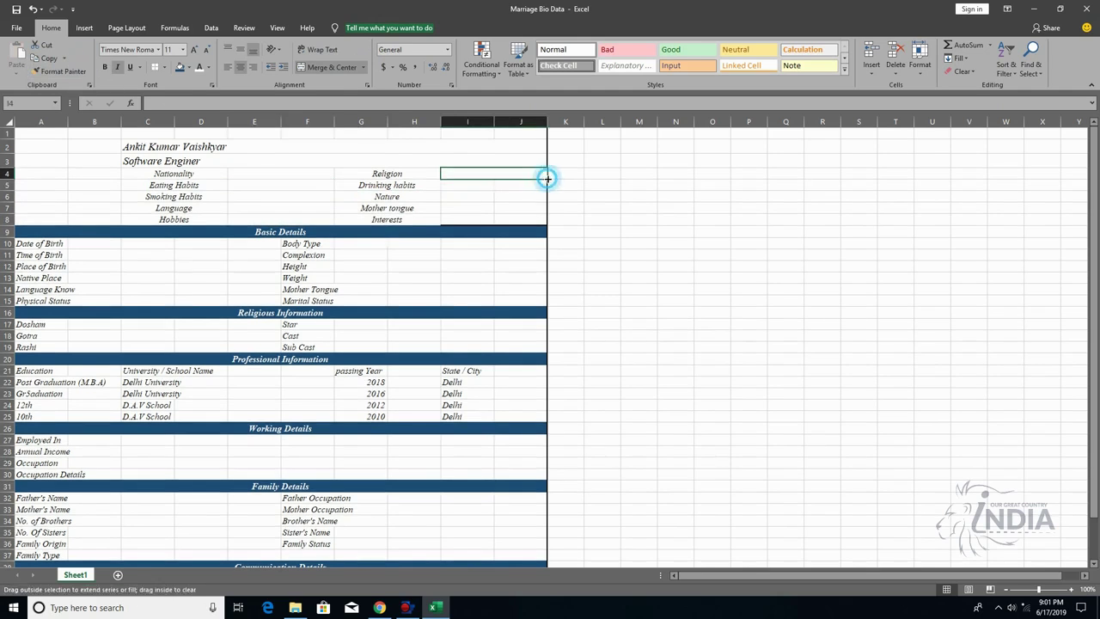
pyautogui.moveTo(547, 178); pyautogui.dragTo(546, 221)
# Box the C4:J8 block with an outside border, left-align it and indent twice.
pyautogui.moveTo(142, 174); pyautogui.dragTo(537, 220)
pyautogui.click(189, 67)
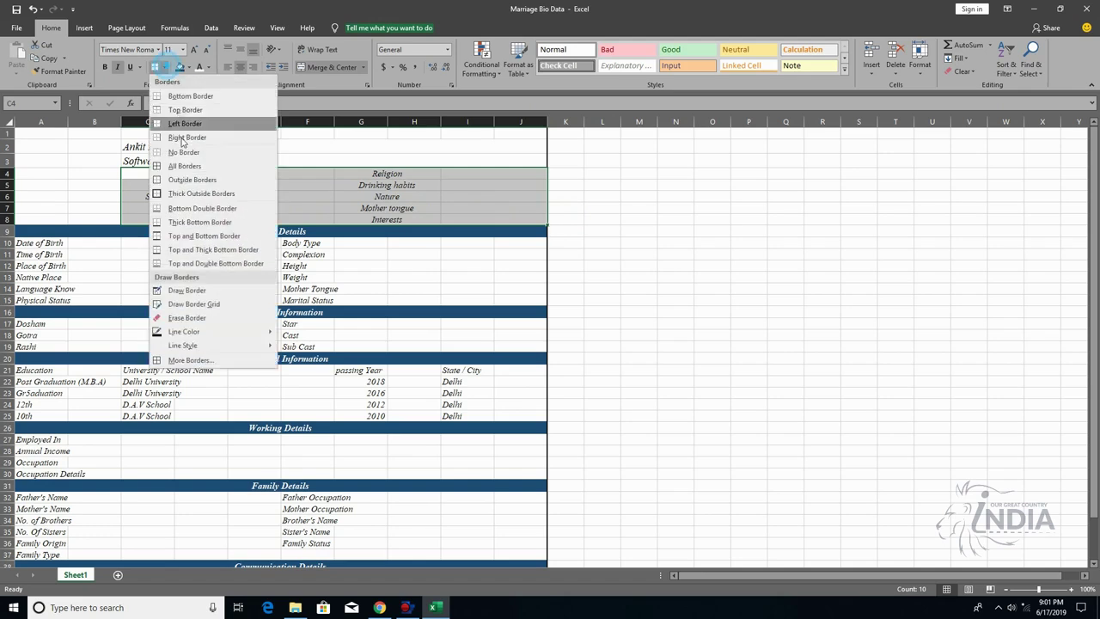
pyautogui.click(192, 180)
pyautogui.click(227, 67)
pyautogui.click(283, 67)
pyautogui.click(283, 67)
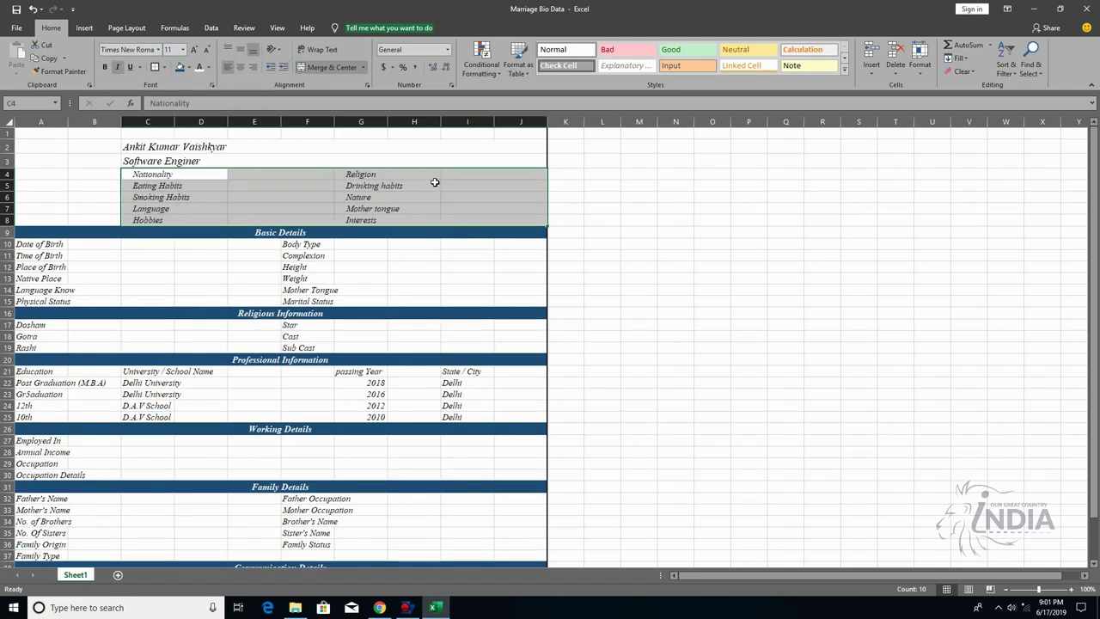
pyautogui.click(639, 232)
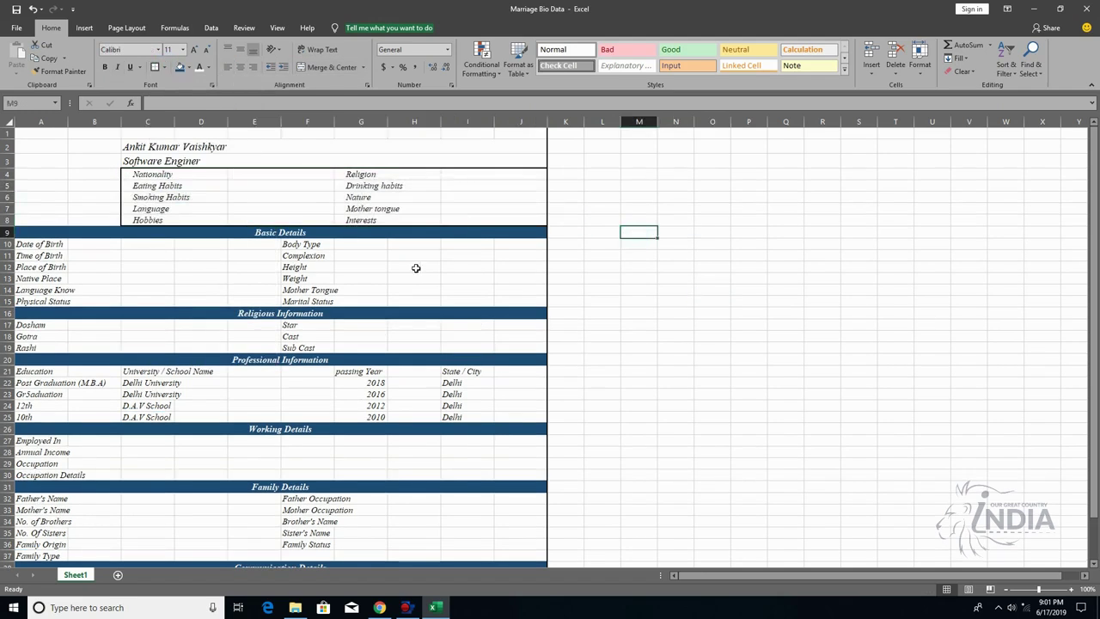
# Merge the Date of Birth to Physical Status labels across A:B and their values across C:E.
pyautogui.moveTo(34, 244)
pyautogui.mouseDown()
pyautogui.moveTo(94, 244)
pyautogui.moveTo(103, 256)
pyautogui.mouseUp()
pyautogui.click(331, 67)
pyautogui.click(331, 67)
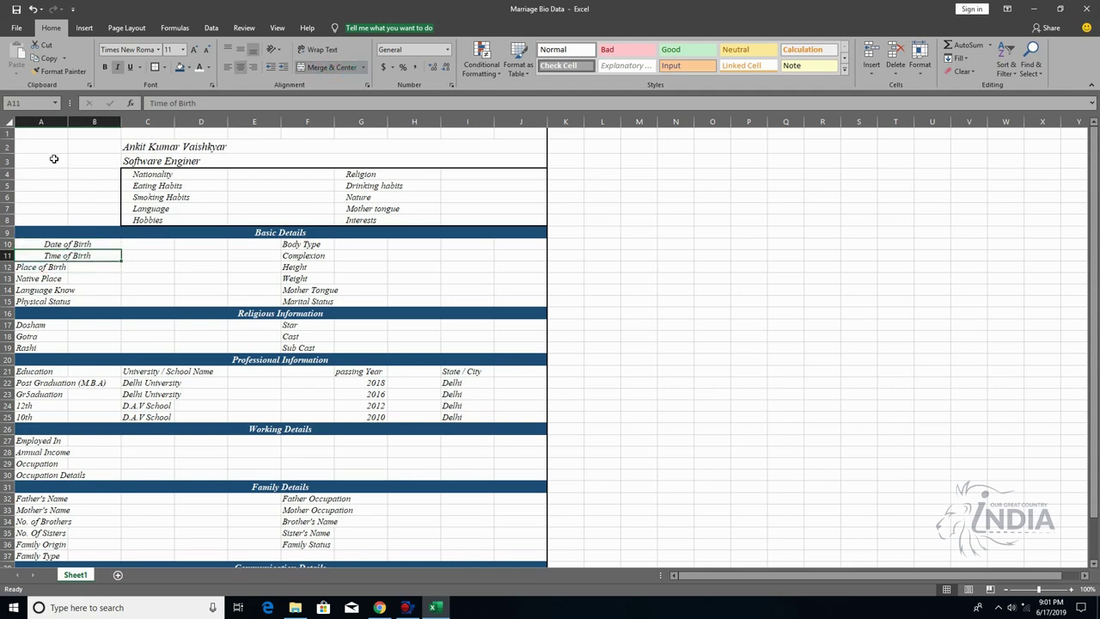
pyautogui.moveTo(34, 267); pyautogui.dragTo(94, 302)
pyautogui.press('F4')
pyautogui.click(80, 246)
pyautogui.moveTo(148, 244); pyautogui.dragTo(256, 245)
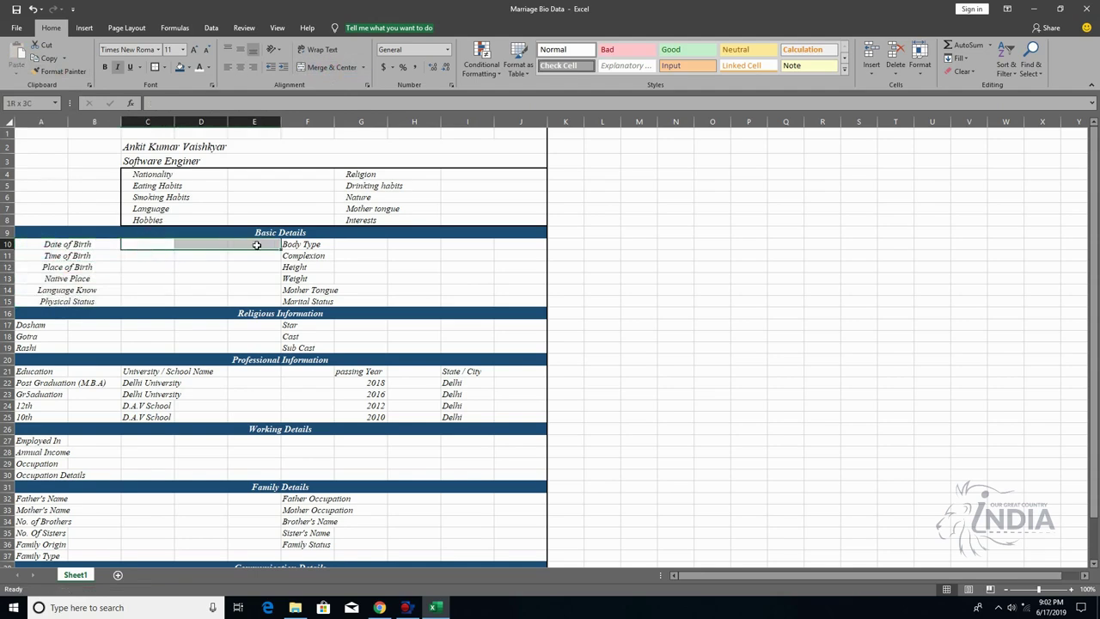
pyautogui.press('F4')
pyautogui.moveTo(147, 244); pyautogui.dragTo(256, 302)
pyautogui.click(221, 277)
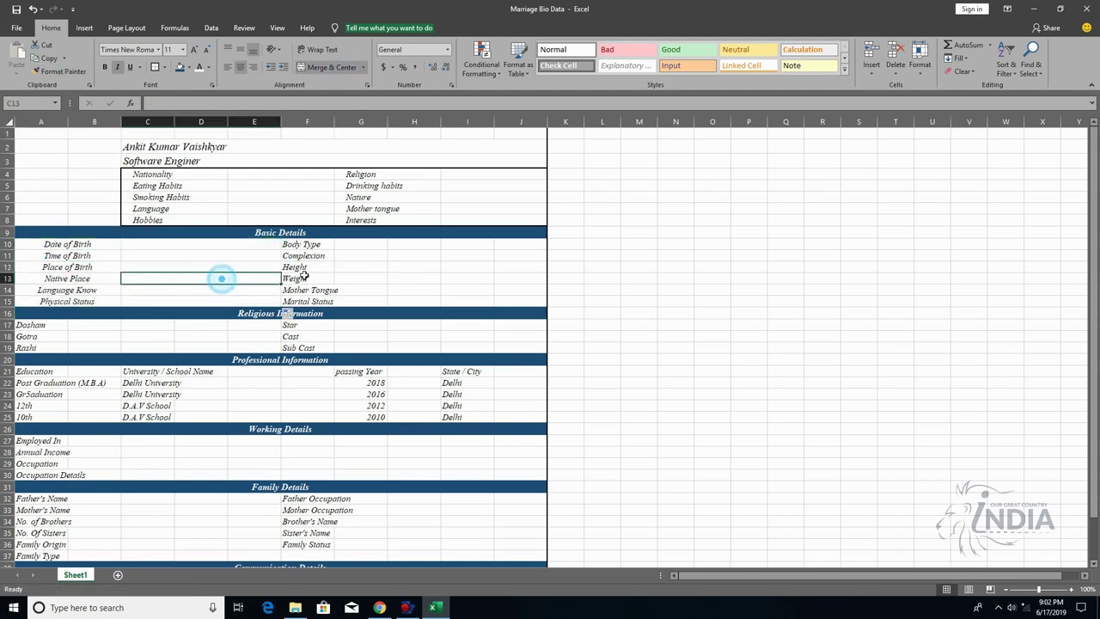
# Merge the Body Type labels across F:G and values across H:J, then left-align and indent A10:J15.
pyautogui.moveTo(301, 244)
pyautogui.mouseDown()
pyautogui.moveTo(348, 244)
pyautogui.moveTo(370, 301)
pyautogui.mouseUp()
pyautogui.press('F4')
pyautogui.press('F4')
pyautogui.moveTo(412, 244); pyautogui.dragTo(524, 244)
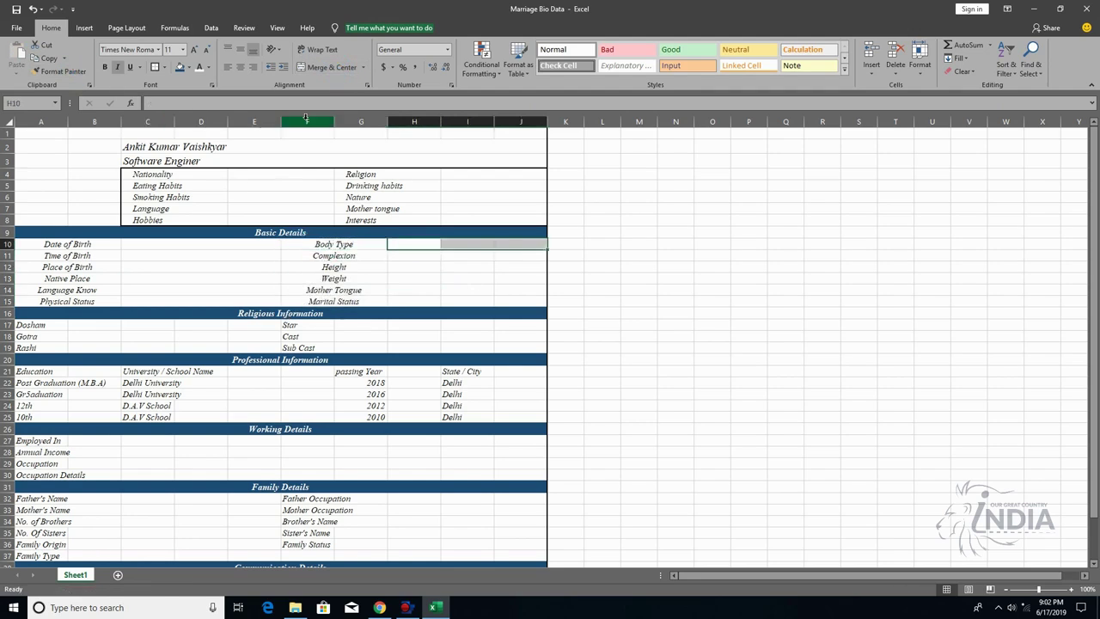
pyautogui.press('F4')
pyautogui.moveTo(412, 244); pyautogui.dragTo(542, 302)
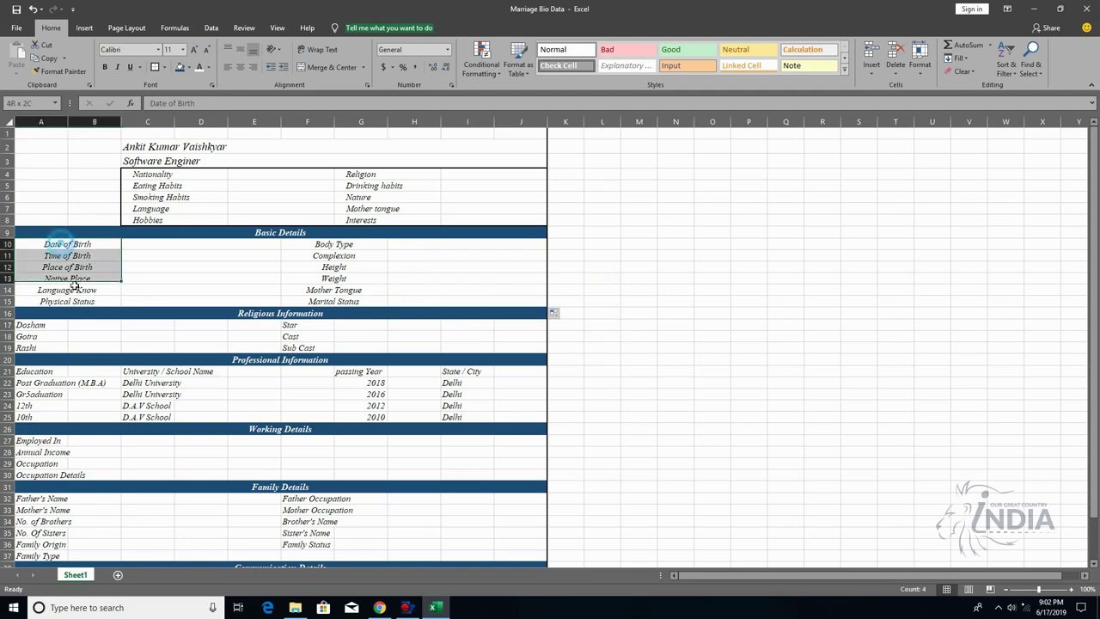
pyautogui.moveTo(67, 244); pyautogui.dragTo(541, 301)
pyautogui.click(227, 67)
pyautogui.click(283, 67)
pyautogui.click(565, 367)
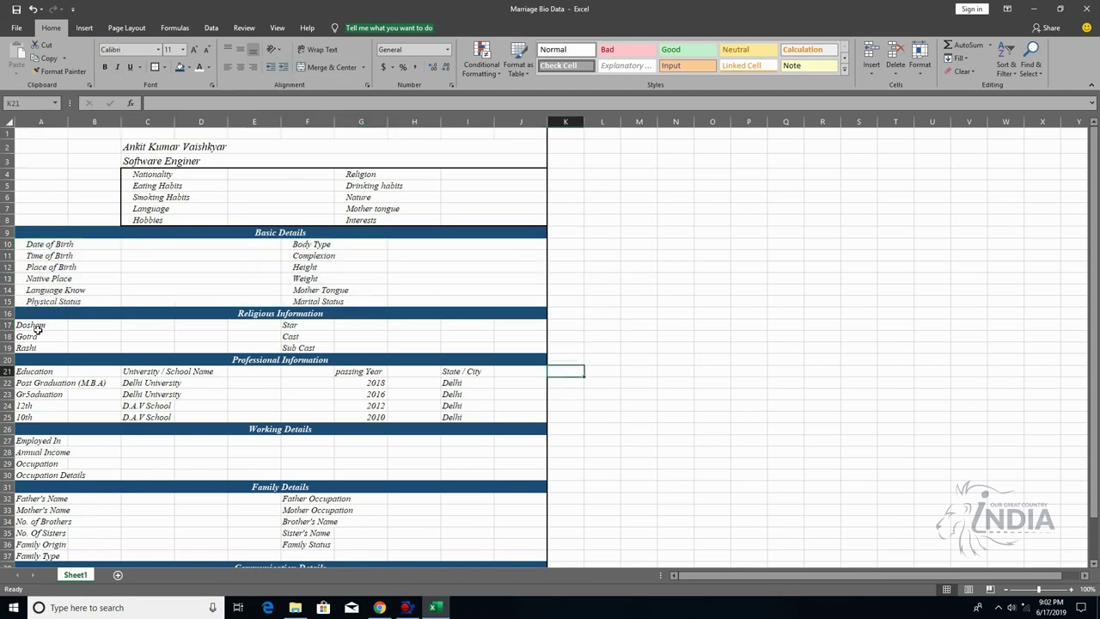
# Merge the Dosham, Star, Cast and Sub Cast labels and entries, then left-align and indent rows 17–19.
pyautogui.moveTo(40, 325)
pyautogui.mouseDown()
pyautogui.moveTo(94, 324)
pyautogui.moveTo(95, 347)
pyautogui.mouseUp()
pyautogui.click(326, 67)
pyautogui.click(337, 325)
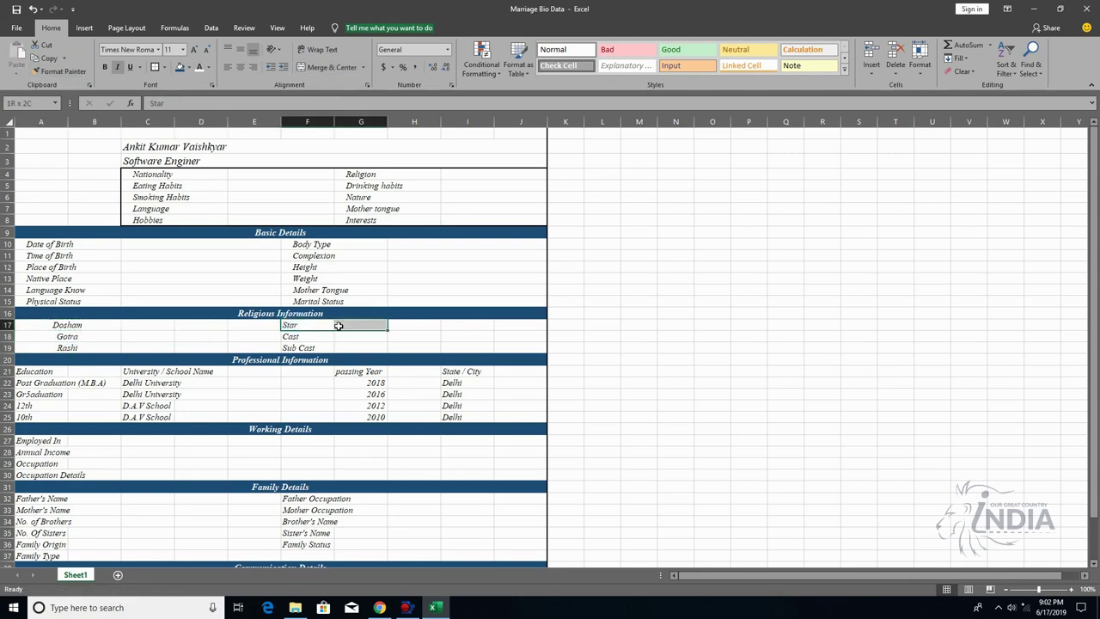
pyautogui.moveTo(296, 336); pyautogui.dragTo(368, 348)
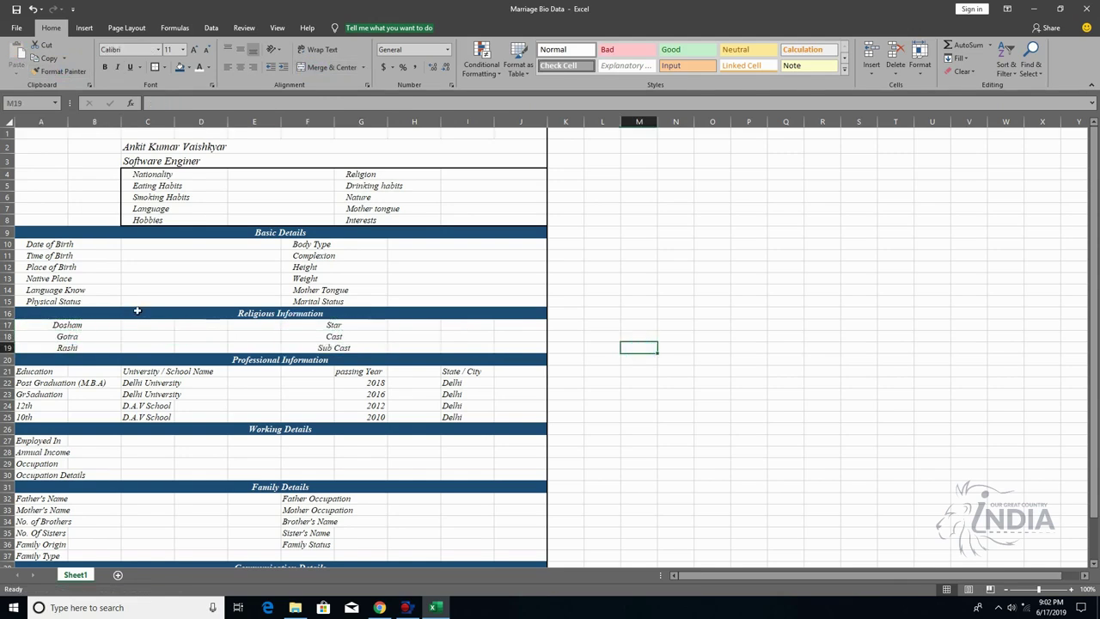
pyautogui.moveTo(133, 325)
pyautogui.mouseDown()
pyautogui.moveTo(254, 328)
pyautogui.moveTo(258, 348)
pyautogui.mouseUp()
pyautogui.click(344, 75)
pyautogui.moveTo(541, 326); pyautogui.dragTo(431, 347)
pyautogui.click(228, 67)
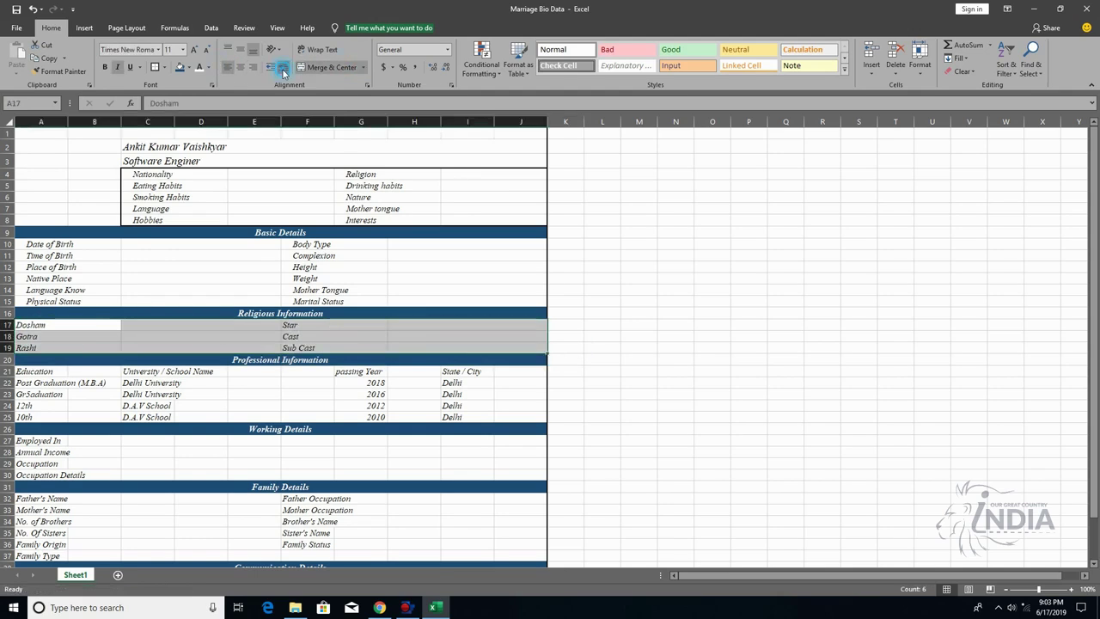
pyautogui.click(568, 343)
# Merge and centre the Education, University / School Name, Year and State / City headings on row 21.
pyautogui.moveTo(34, 371); pyautogui.dragTo(69, 372)
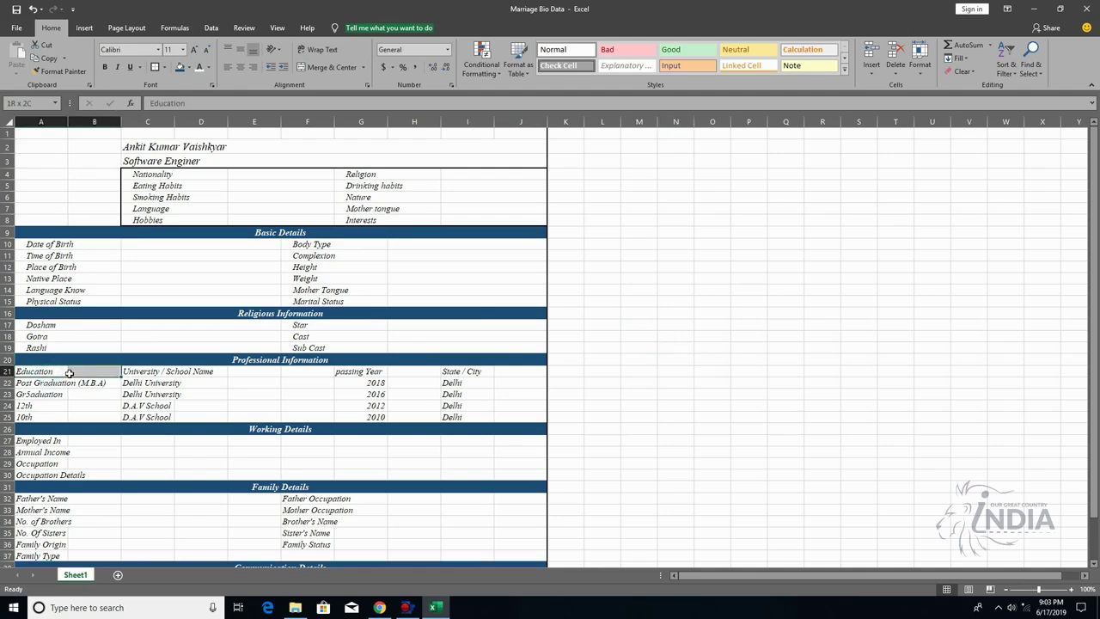
pyautogui.click(329, 71)
pyautogui.moveTo(136, 372); pyautogui.dragTo(515, 372)
pyautogui.click(348, 68)
pyautogui.click(329, 67)
pyautogui.click(329, 67)
pyautogui.click(713, 347)
# Copy row 21's merged layout onto the education entries in rows 22–25.
pyautogui.moveTo(41, 382); pyautogui.dragTo(79, 381)
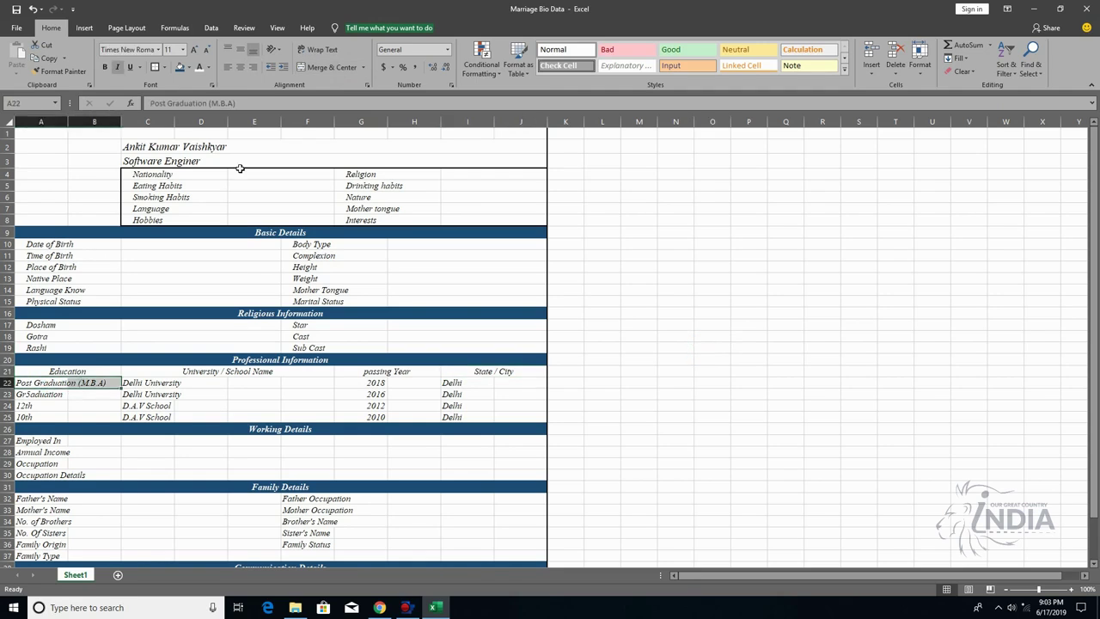
pyautogui.click(86, 371)
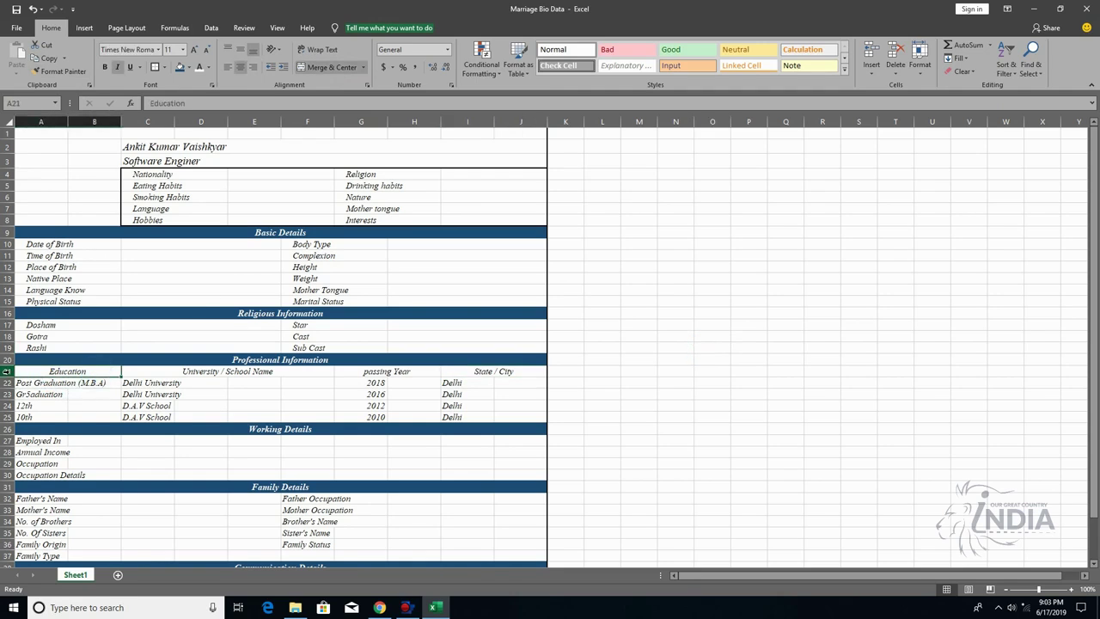
pyautogui.click(6, 371)
pyautogui.click(62, 72)
pyautogui.moveTo(6, 383); pyautogui.dragTo(7, 417)
# Give the education header row a light blue fill with bold text.
pyautogui.click(628, 460)
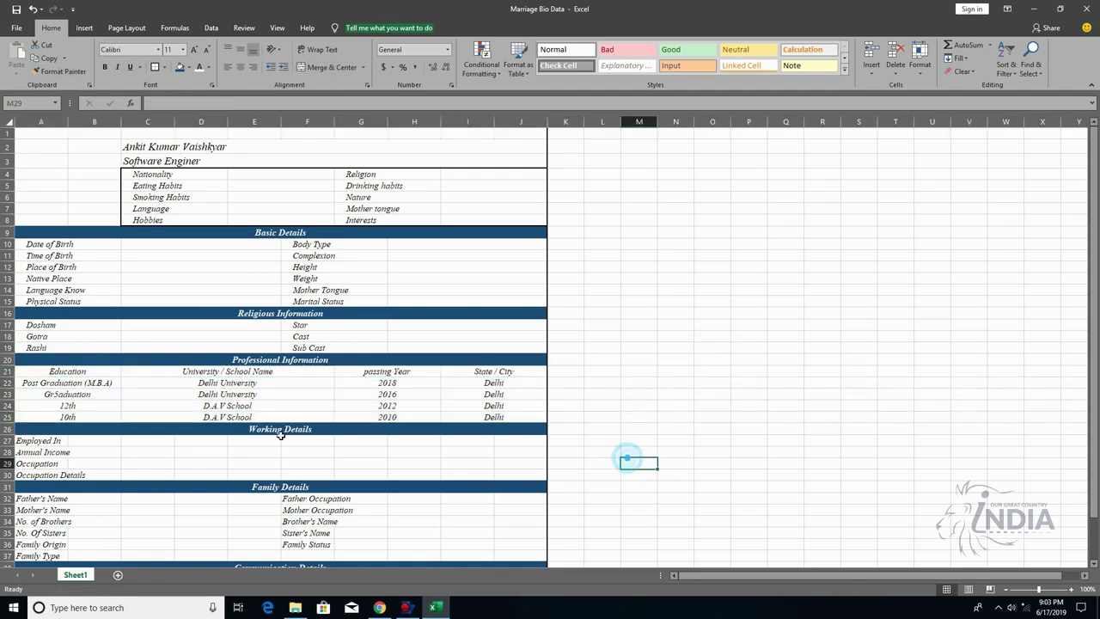
pyautogui.moveTo(69, 371); pyautogui.dragTo(533, 372)
pyautogui.click(187, 67)
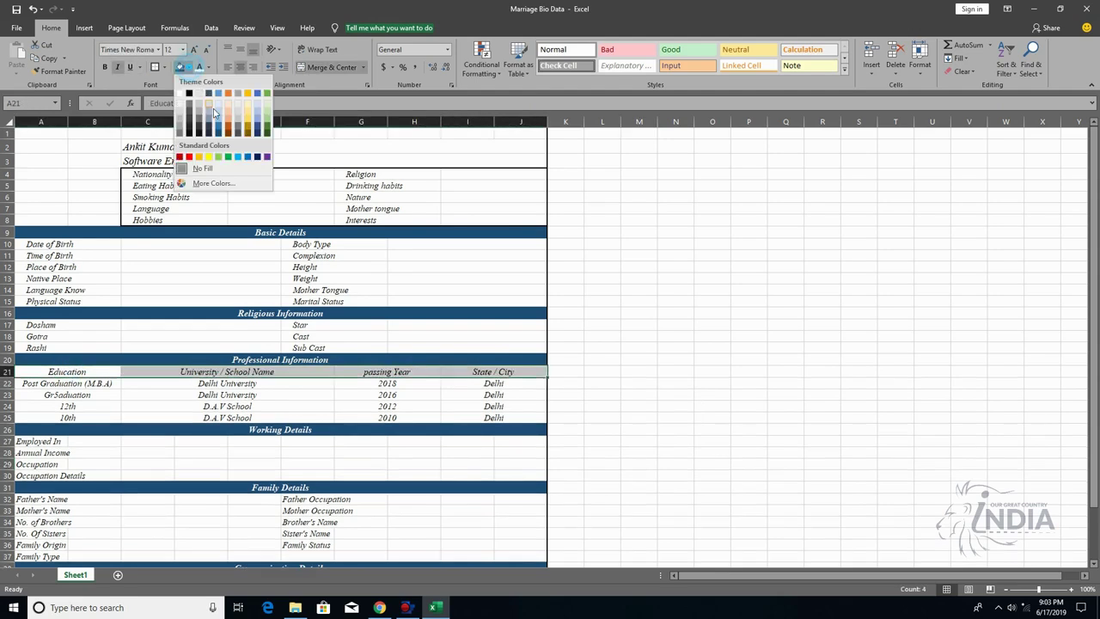
pyautogui.click(218, 103)
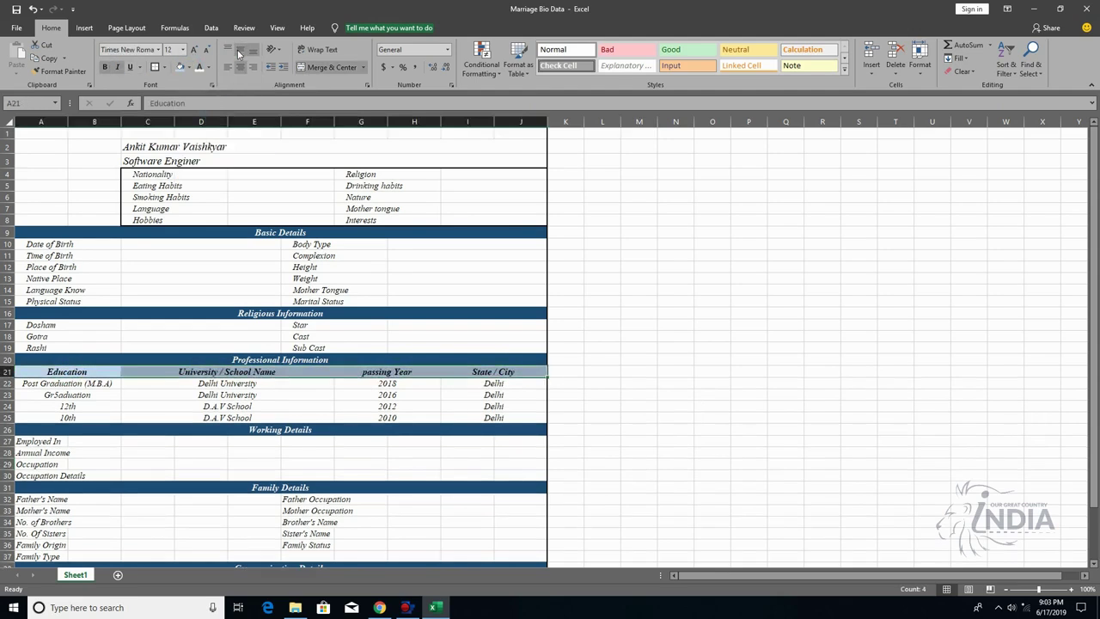
pyautogui.click(675, 256)
pyautogui.click(748, 371)
# Left-align and indent the education levels in A22:A25, and left-align the university and school names.
pyautogui.moveTo(67, 384); pyautogui.dragTo(67, 417)
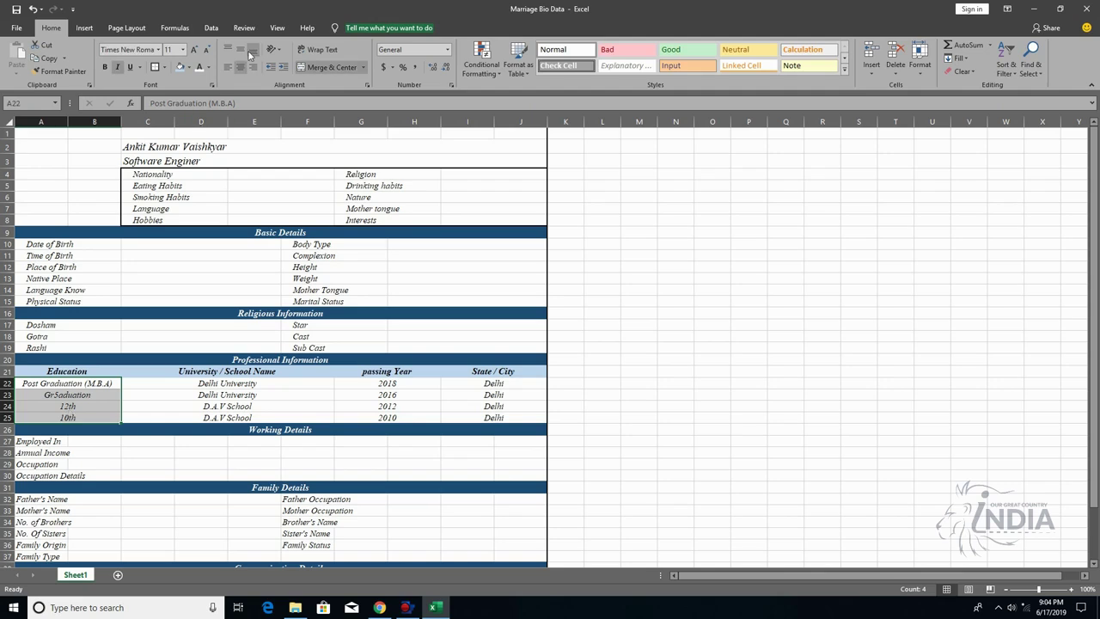
pyautogui.click(227, 67)
pyautogui.click(283, 67)
pyautogui.moveTo(211, 384); pyautogui.dragTo(243, 417)
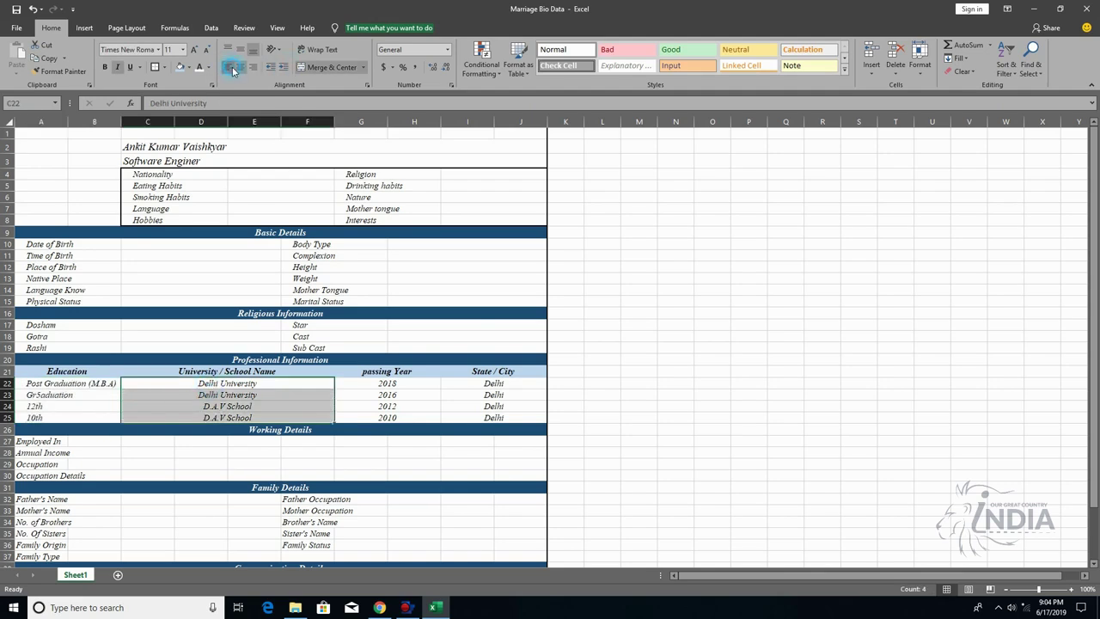
pyautogui.click(230, 67)
# Correct the G21 heading to read 'Passing Year'.
pyautogui.doubleClick(412, 372)
pyautogui.write('P')
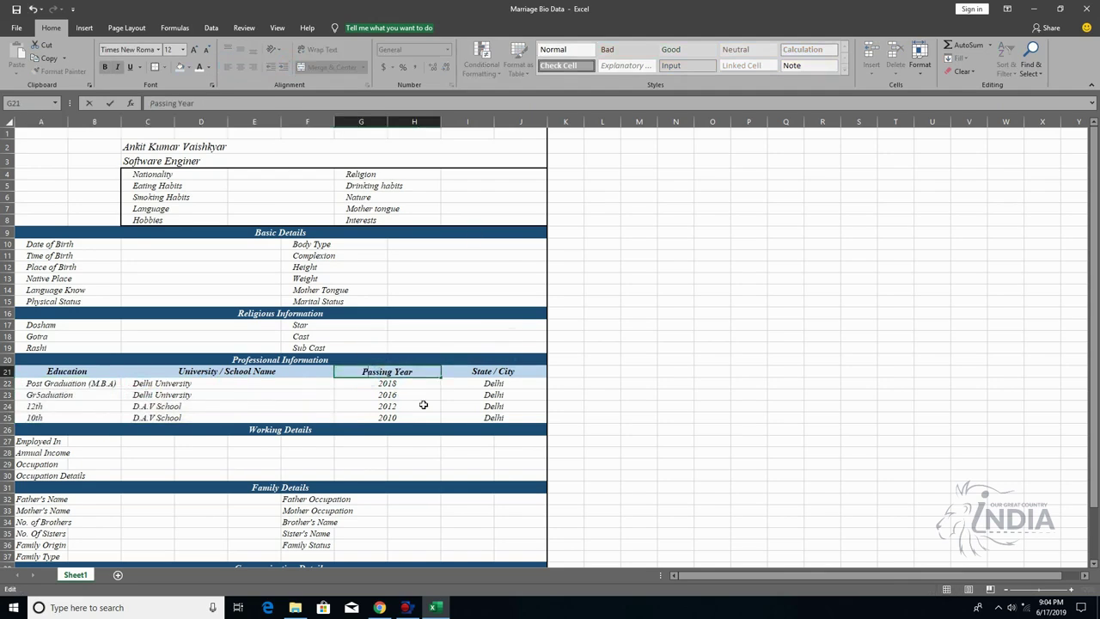
pyautogui.press('Return')
pyautogui.click(601, 383)
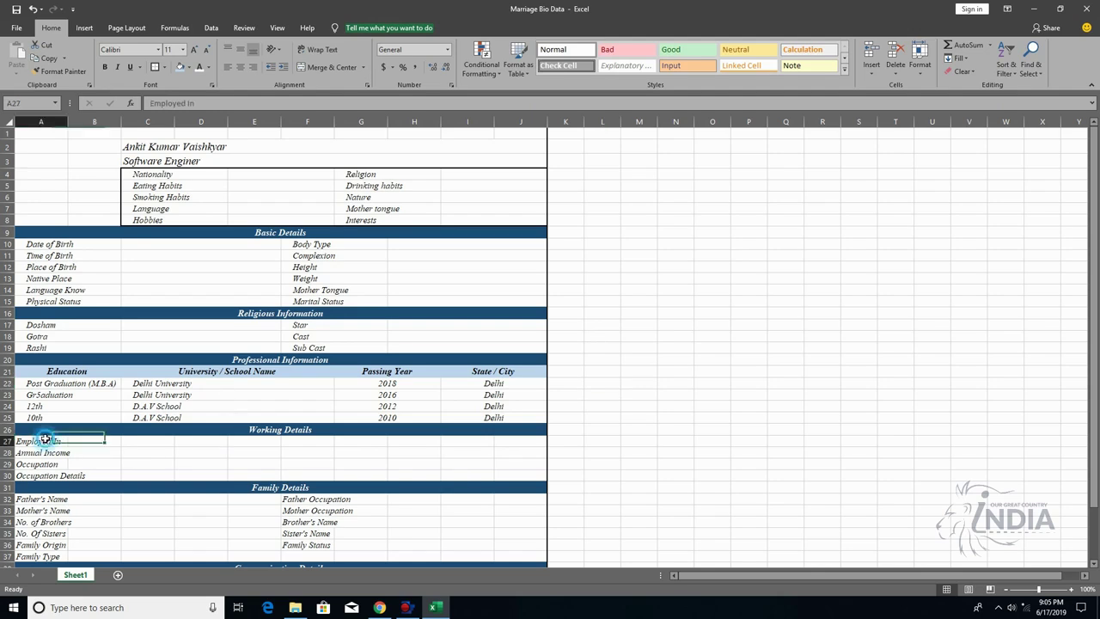
# Merge, left-align and indent the Employed In label, and merge its entry cells into one.
pyautogui.moveTo(38, 441)
pyautogui.mouseDown()
pyautogui.moveTo(98, 440)
pyautogui.moveTo(52, 476)
pyautogui.mouseUp()
pyautogui.click(331, 67)
pyautogui.click(227, 67)
pyautogui.click(277, 67)
pyautogui.click(391, 444)
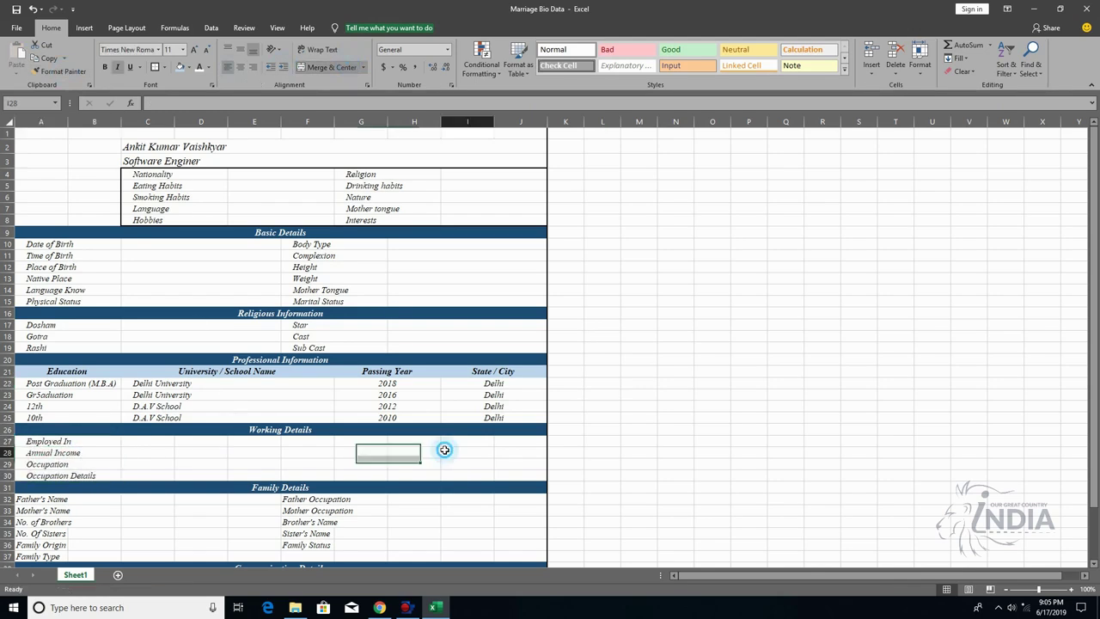
pyautogui.moveTo(150, 441); pyautogui.dragTo(516, 441)
pyautogui.click(352, 68)
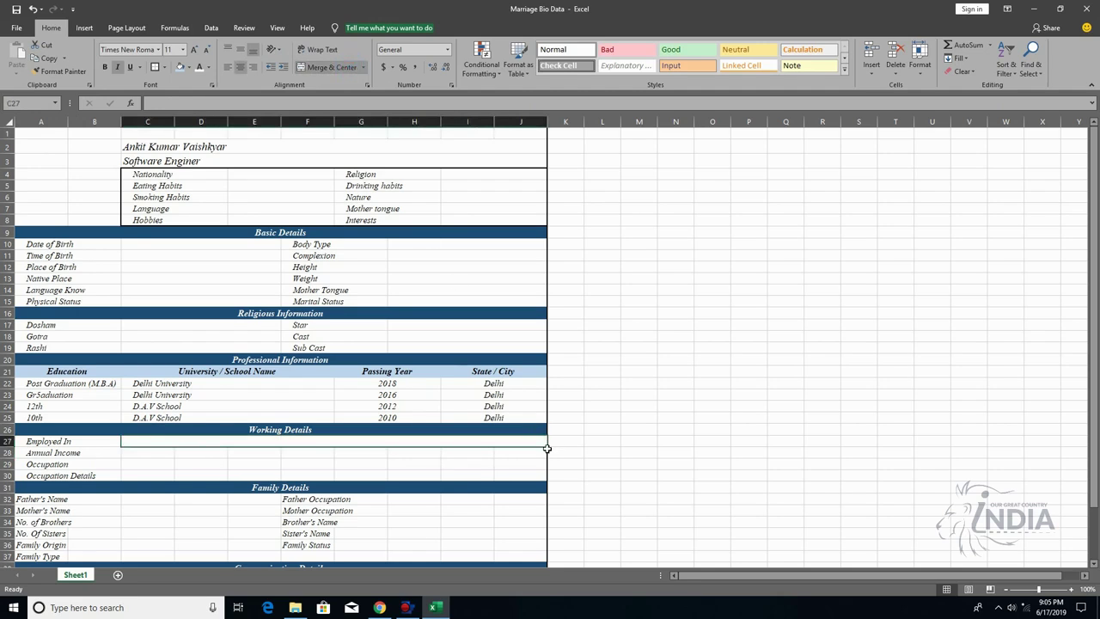
pyautogui.click(602, 450)
# Merge and centre the Father's Name label and copy that format to the other family labels.
pyautogui.scroll(-2, 344, 386)
pyautogui.moveTo(35, 424); pyautogui.dragTo(91, 425)
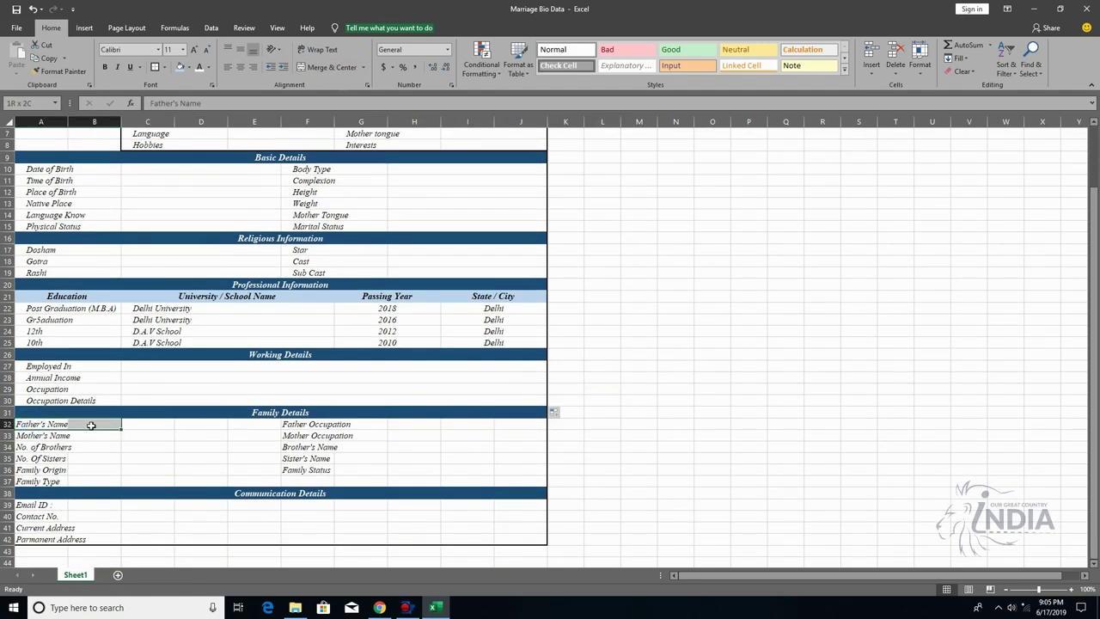
pyautogui.click(331, 67)
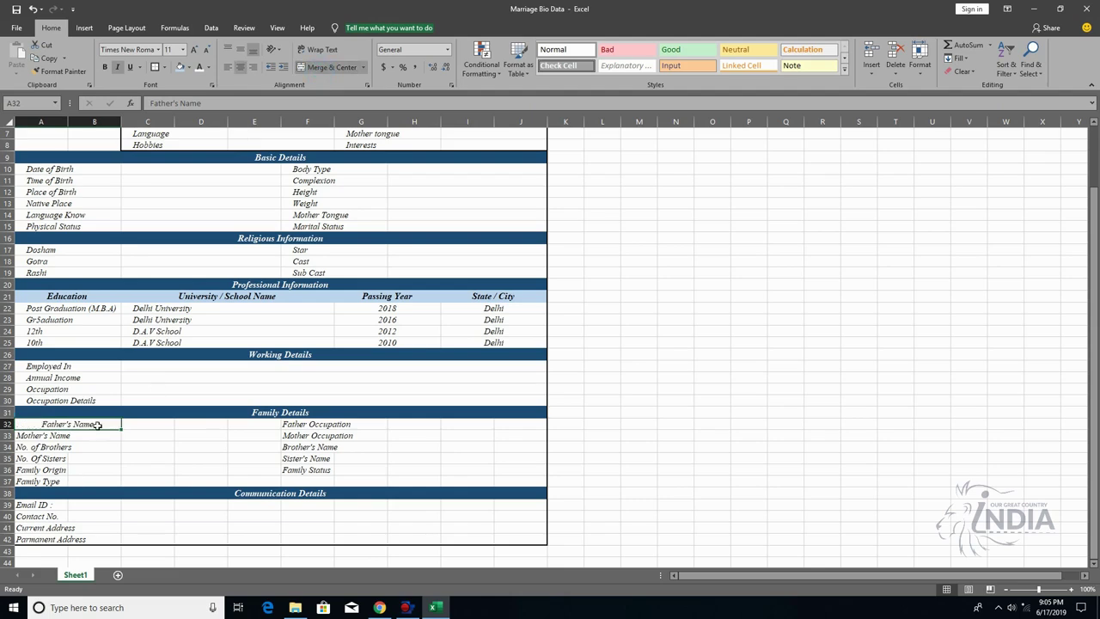
pyautogui.click(59, 71)
pyautogui.moveTo(35, 436); pyautogui.dragTo(120, 482)
pyautogui.click(177, 456)
# Merge the Father Occupation cells and paint row 32's layout onto rows 33–37.
pyautogui.moveTo(138, 424); pyautogui.dragTo(504, 423)
pyautogui.click(336, 69)
pyautogui.click(323, 69)
pyautogui.click(6, 423)
pyautogui.click(58, 72)
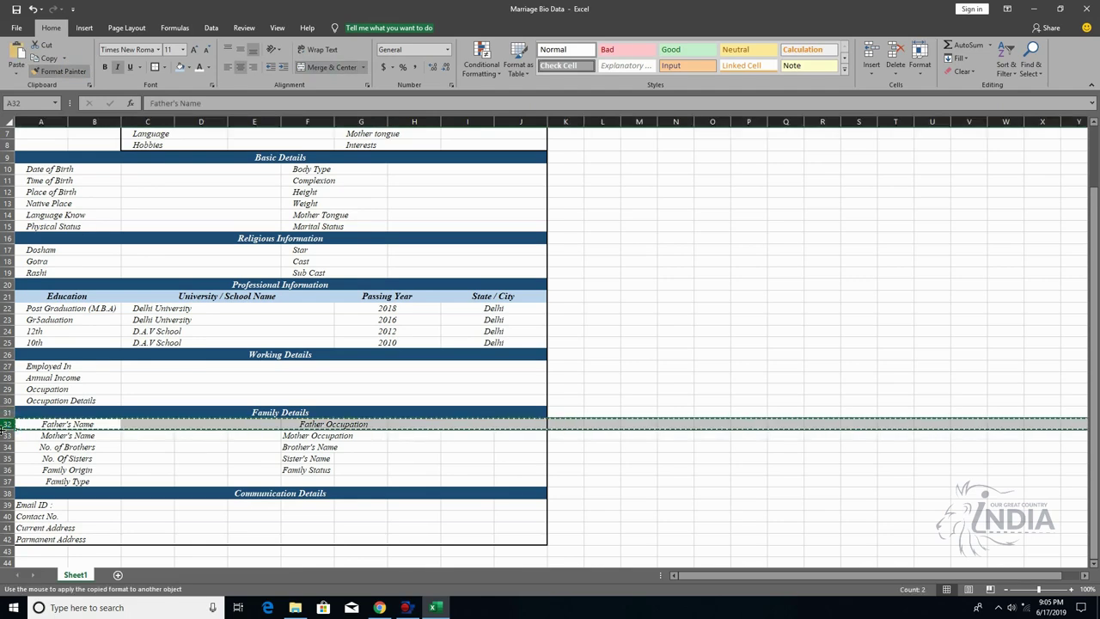
pyautogui.moveTo(11, 437); pyautogui.dragTo(10, 482)
pyautogui.moveTo(69, 424); pyautogui.dragTo(434, 481)
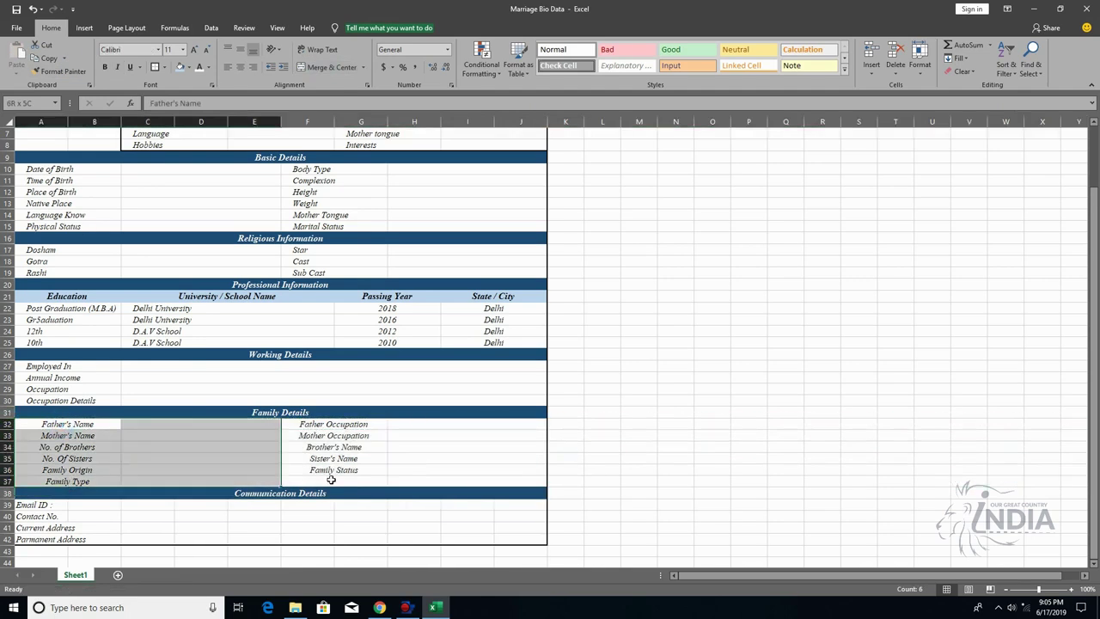
# Left-align and indent the Family Details labels.
pyautogui.click(240, 67)
pyautogui.scroll(-3, 436, 412)
pyautogui.click(335, 367)
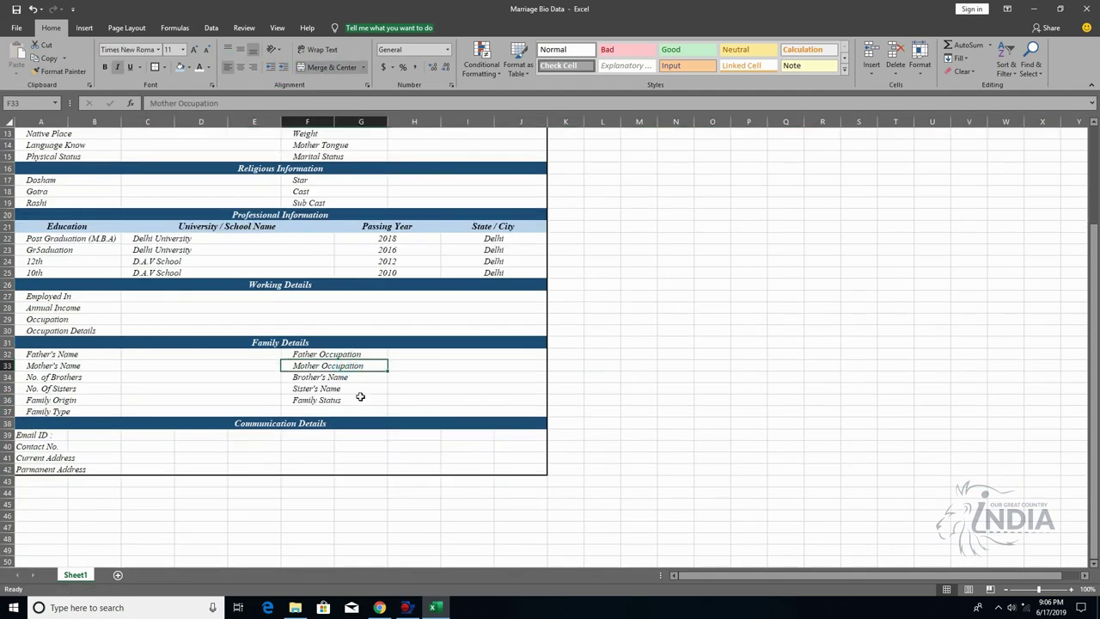
pyautogui.click(358, 393)
pyautogui.scroll(-1, 29, 401)
# Merge the Email ID label and entry cells, and carry the merged layout down to row 42.
pyautogui.moveTo(29, 401)
pyautogui.mouseDown()
pyautogui.moveTo(51, 435)
pyautogui.moveTo(94, 400)
pyautogui.moveTo(74, 435)
pyautogui.mouseUp()
pyautogui.click(331, 67)
pyautogui.click(70, 76)
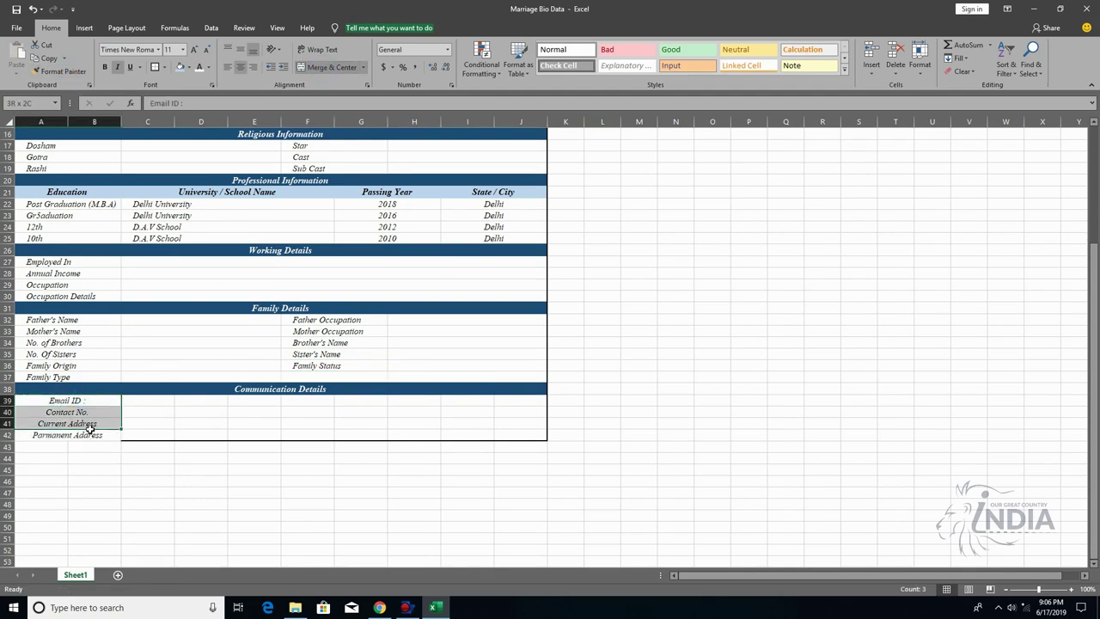
pyautogui.moveTo(171, 398)
pyautogui.mouseDown()
pyautogui.moveTo(516, 401)
pyautogui.moveTo(546, 435)
pyautogui.mouseUp()
pyautogui.hotkey('alt', 'h')
pyautogui.press('m')
pyautogui.press('c')
pyautogui.click(565, 514)
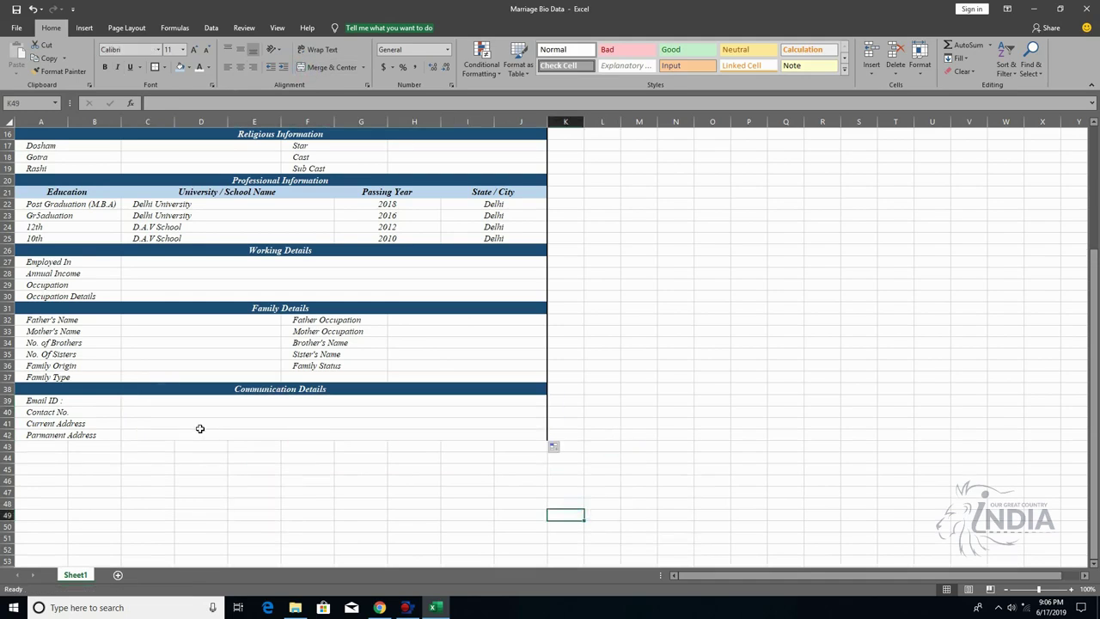
# Decrease the indent across the biodata so all labels sit flush left.
pyautogui.scroll(5, 178, 427)
pyautogui.moveTo(34, 131)
pyautogui.mouseDown()
pyautogui.moveTo(448, 593)
pyautogui.moveTo(457, 405)
pyautogui.mouseUp()
pyautogui.click(271, 67)
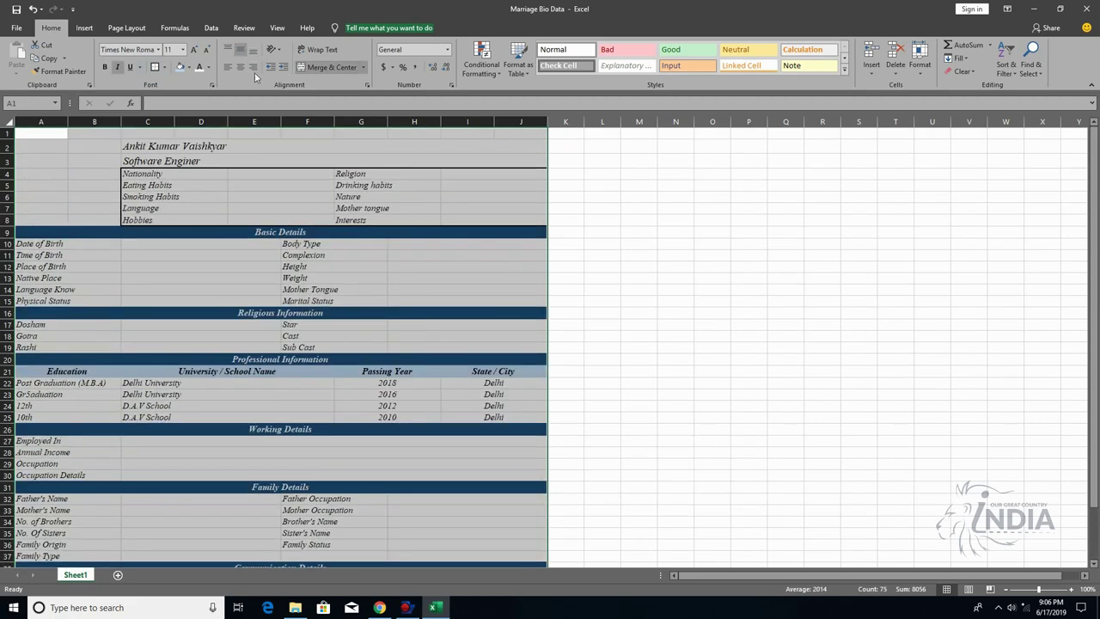
# Undo the earlier indent decrease on the labels.
pyautogui.scroll(-4, 249, 185)
pyautogui.scroll(4, 250, 186)
pyautogui.click(33, 10)
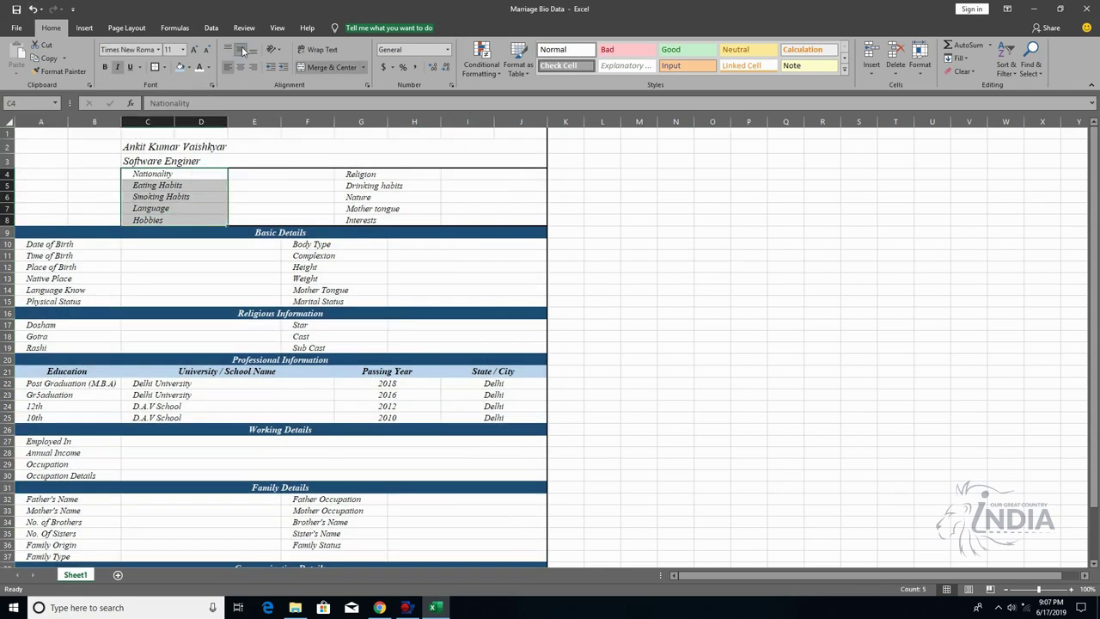
# Vertically centre the top details box from Nationality to Interests (C4:J8).
pyautogui.click(356, 165)
pyautogui.moveTo(142, 174); pyautogui.dragTo(515, 217)
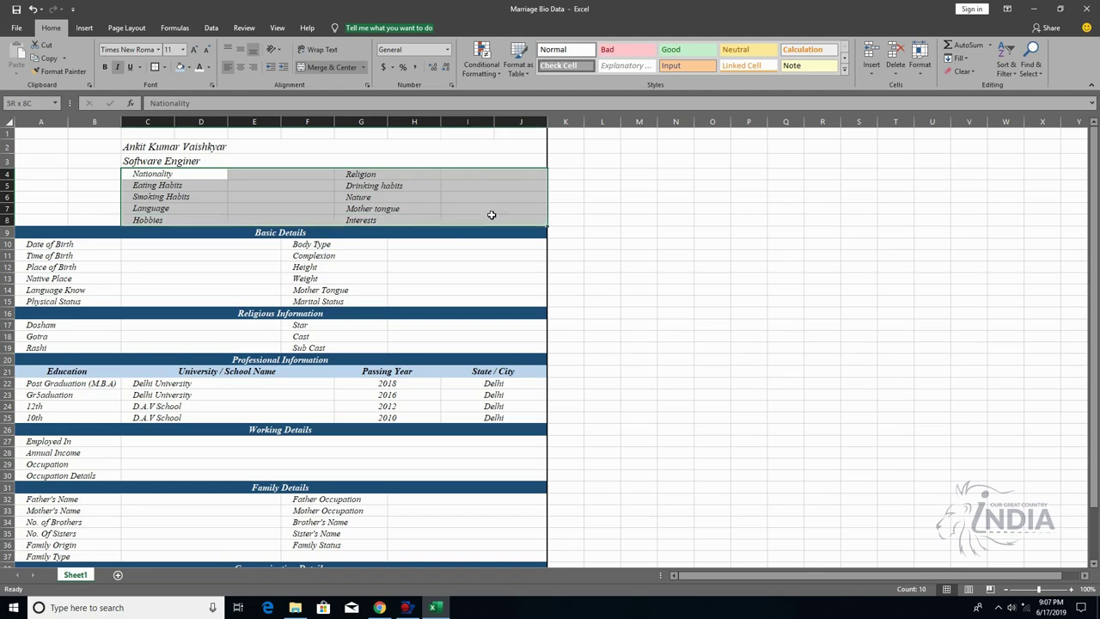
pyautogui.click(242, 55)
pyautogui.click(638, 336)
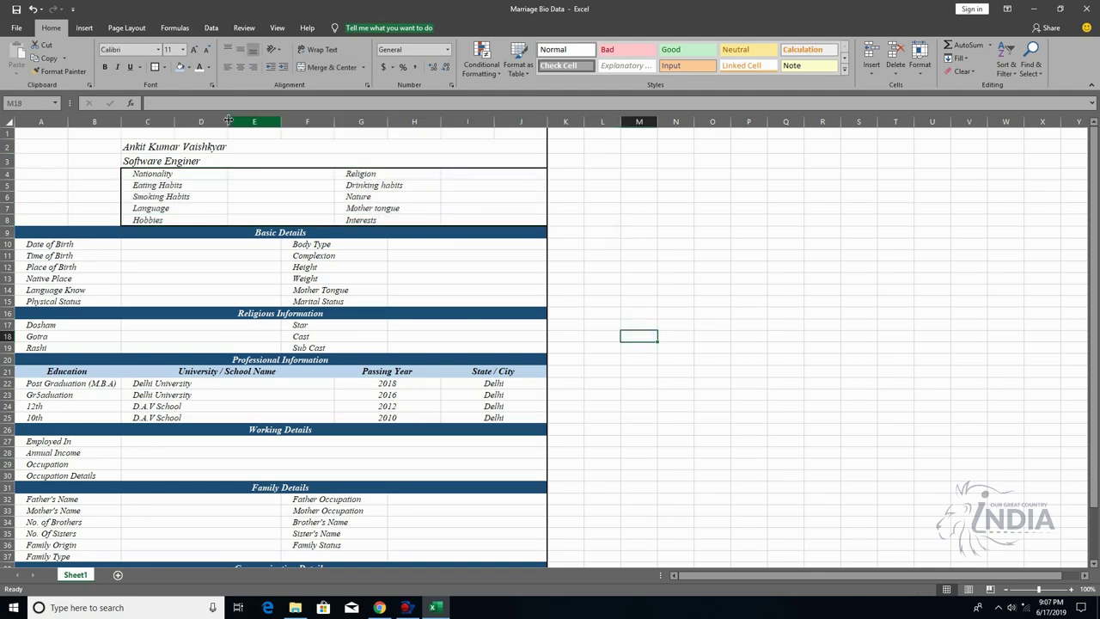
# Set the row height across columns A–J to 25, then 20, and select rows 2–3.
pyautogui.moveTo(40, 121); pyautogui.dragTo(520, 121)
pyautogui.click(919, 64)
pyautogui.click(946, 98)
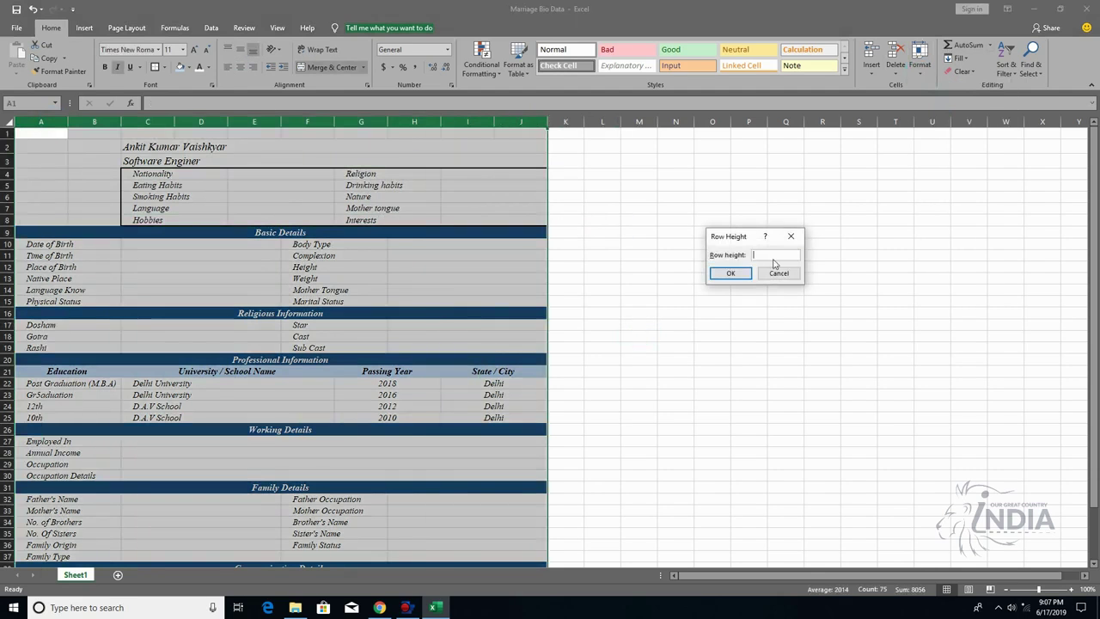
pyautogui.write('25')
pyautogui.press('Return')
pyautogui.scroll(-5, 405, 466)
pyautogui.scroll(5, 405, 467)
pyautogui.click(920, 69)
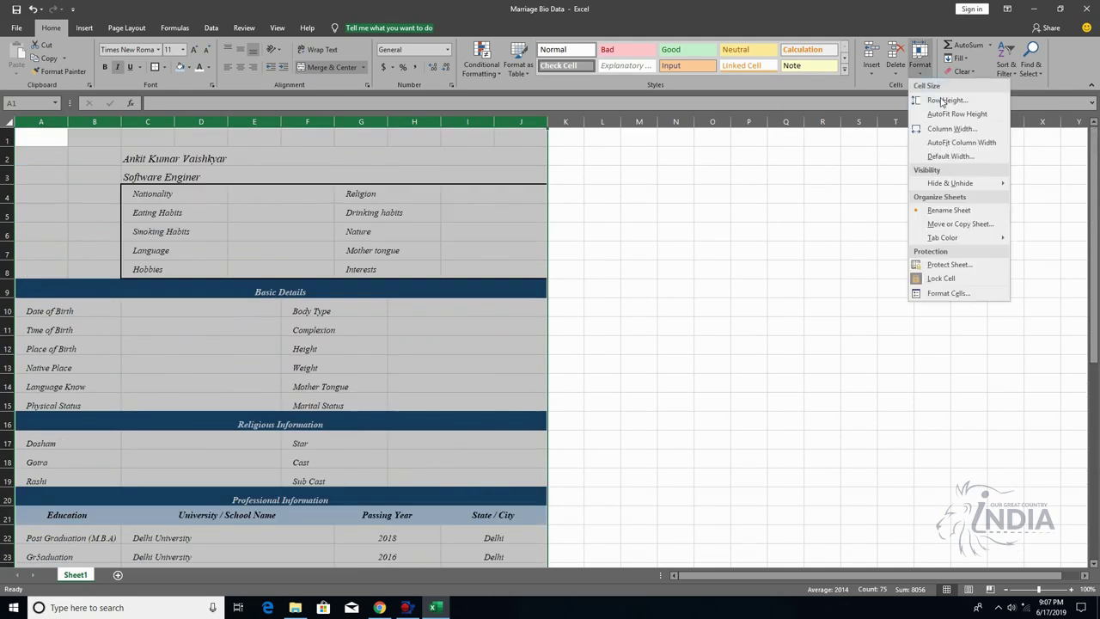
pyautogui.click(943, 101)
pyautogui.write('20')
pyautogui.press('Return')
pyautogui.click(675, 270)
pyautogui.moveTo(7, 150); pyautogui.dragTo(10, 162)
# Enlarge the name and title rows, resize their fonts, and top-align the subtitle.
pyautogui.click(163, 174)
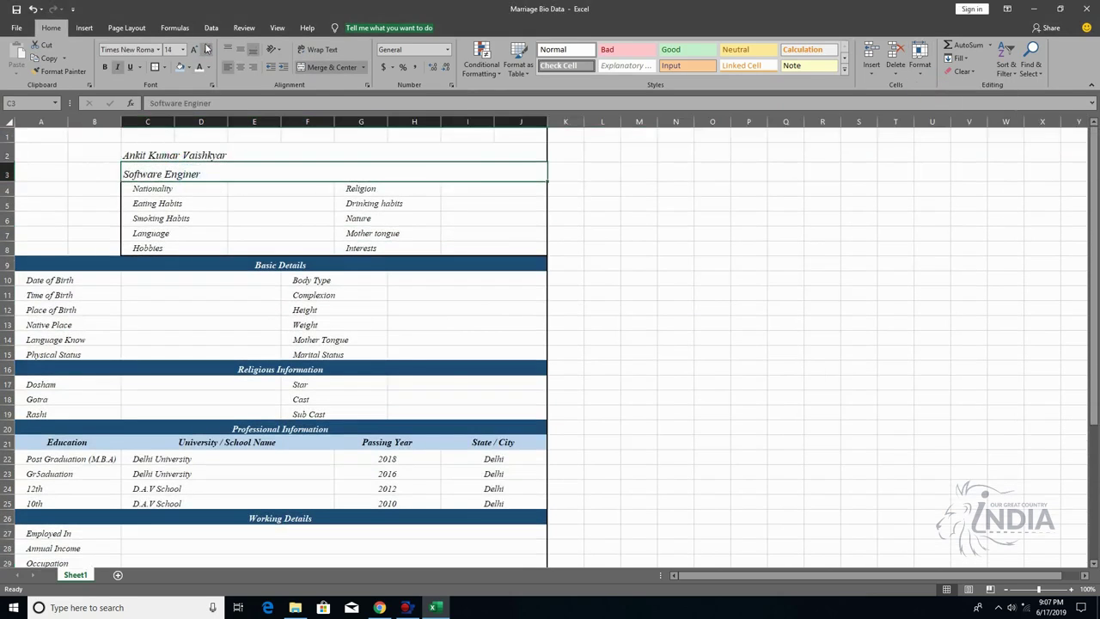
pyautogui.click(206, 49)
pyautogui.click(180, 153)
pyautogui.click(195, 49)
pyautogui.click(194, 49)
pyautogui.click(151, 172)
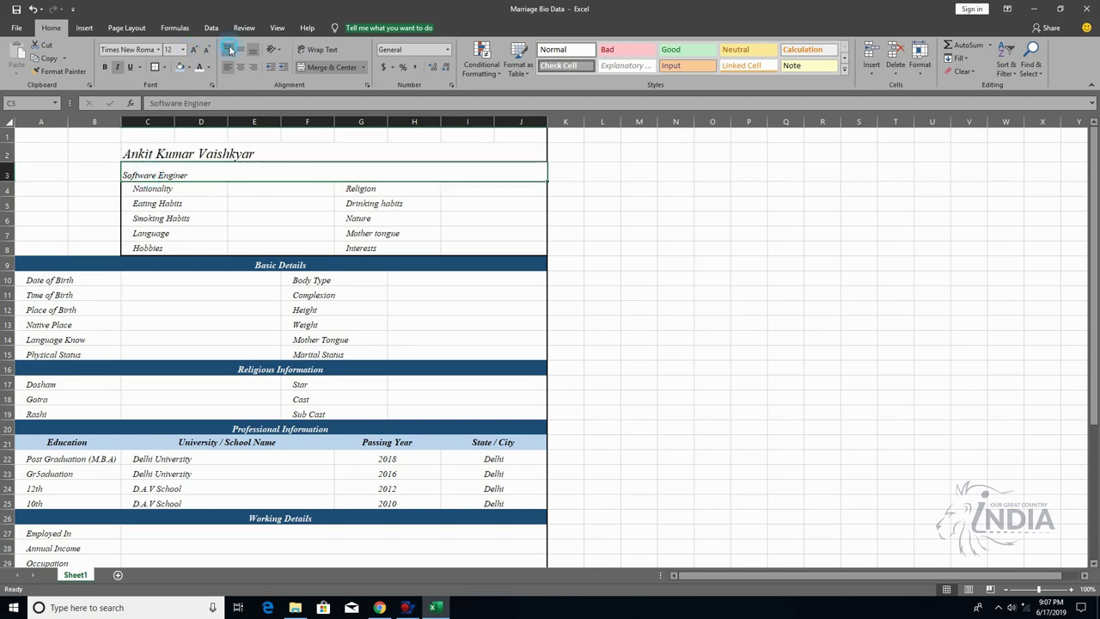
pyautogui.click(230, 50)
pyautogui.click(222, 165)
# Widen columns A through J together.
pyautogui.moveTo(50, 132); pyautogui.dragTo(94, 247)
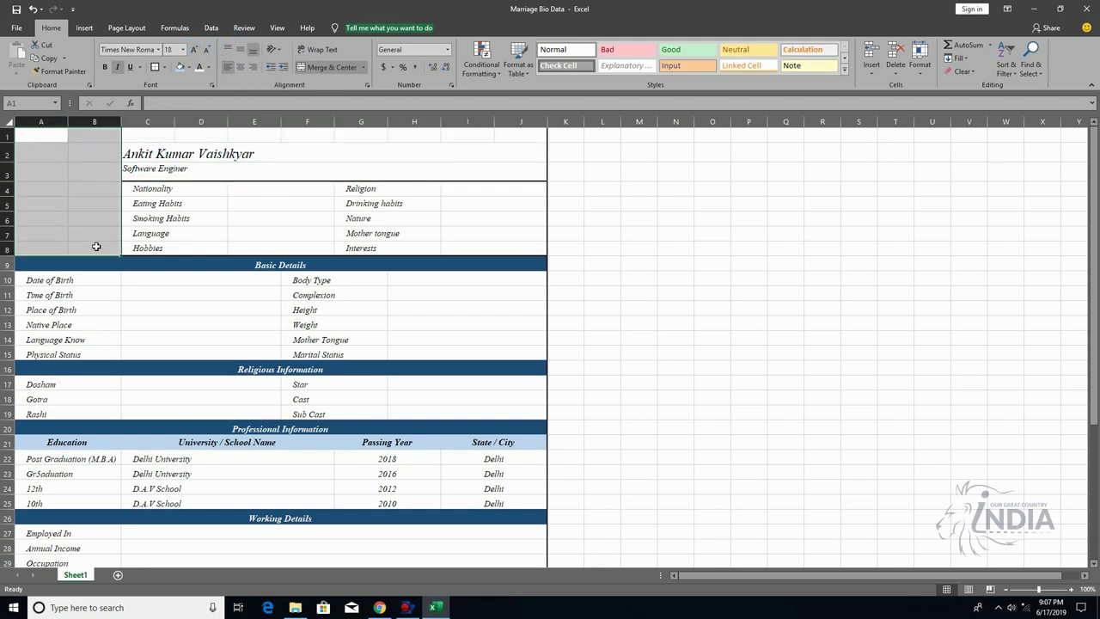
pyautogui.click(361, 203)
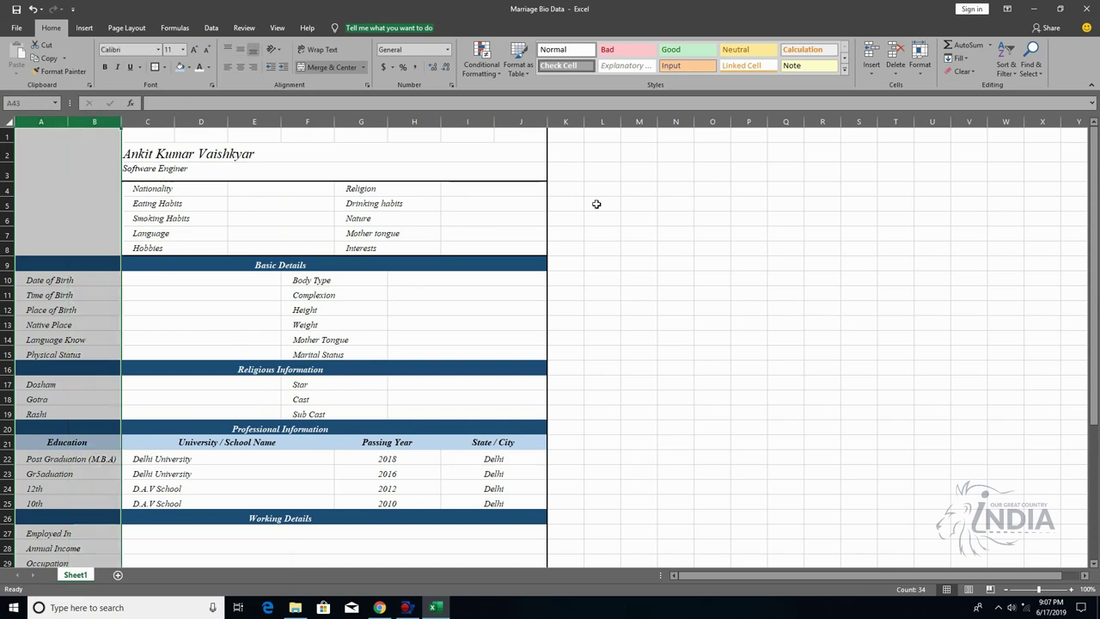
pyautogui.click(599, 203)
pyautogui.moveTo(41, 122); pyautogui.dragTo(621, 121)
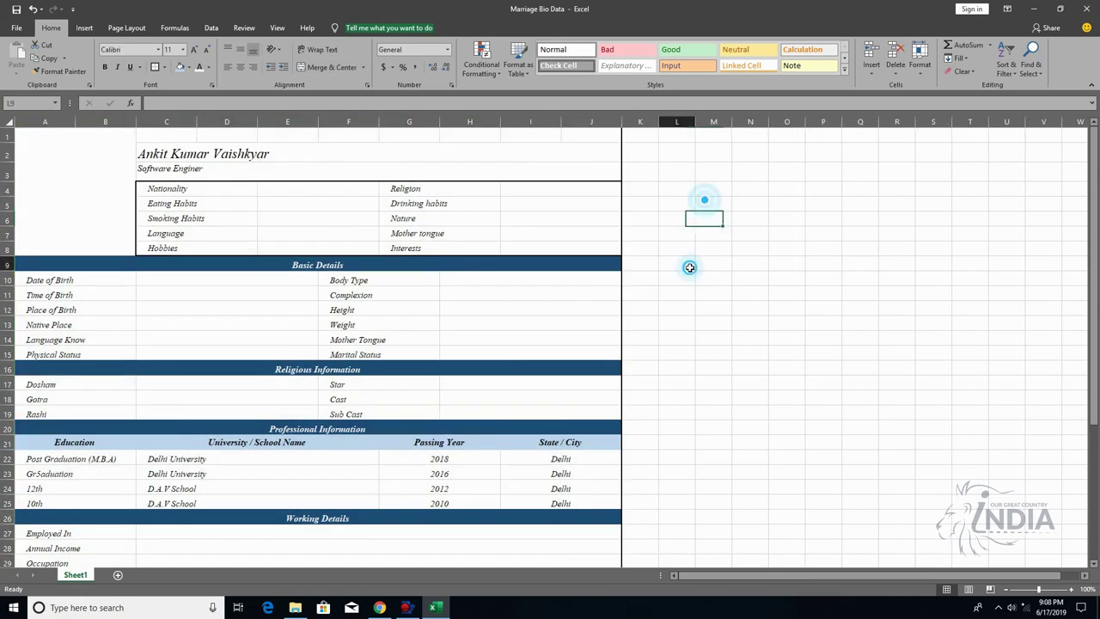
pyautogui.scroll(-1, 232, 295)
pyautogui.scroll(1, 233, 294)
# Left-align and indent all text in rows 9 through 42.
pyautogui.click(7, 264)
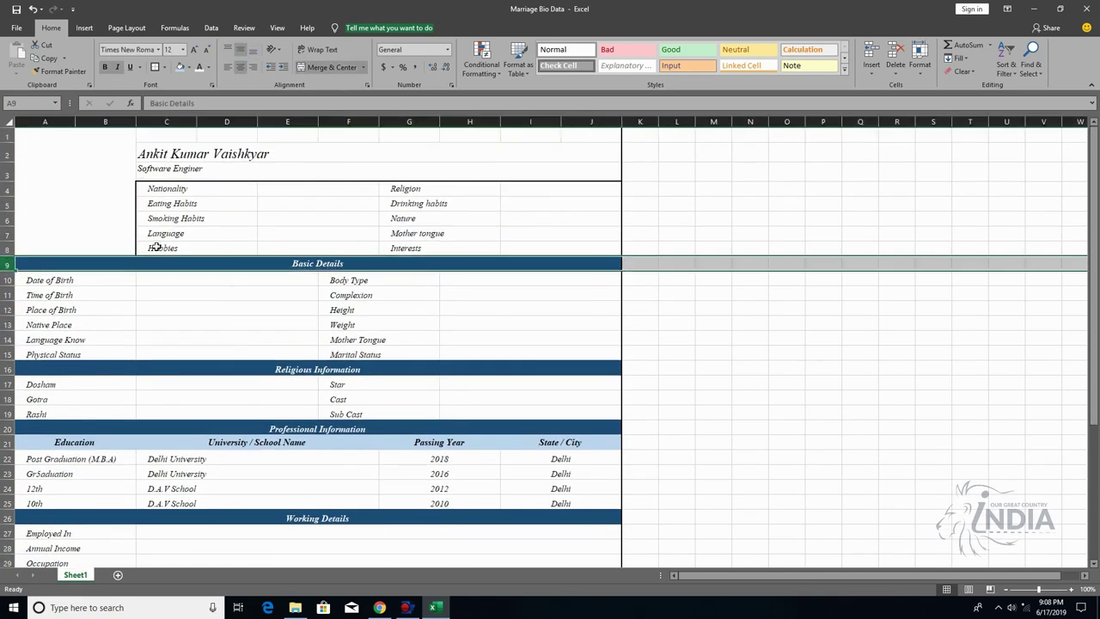
pyautogui.click(86, 325)
pyautogui.moveTo(6, 265); pyautogui.dragTo(7, 554)
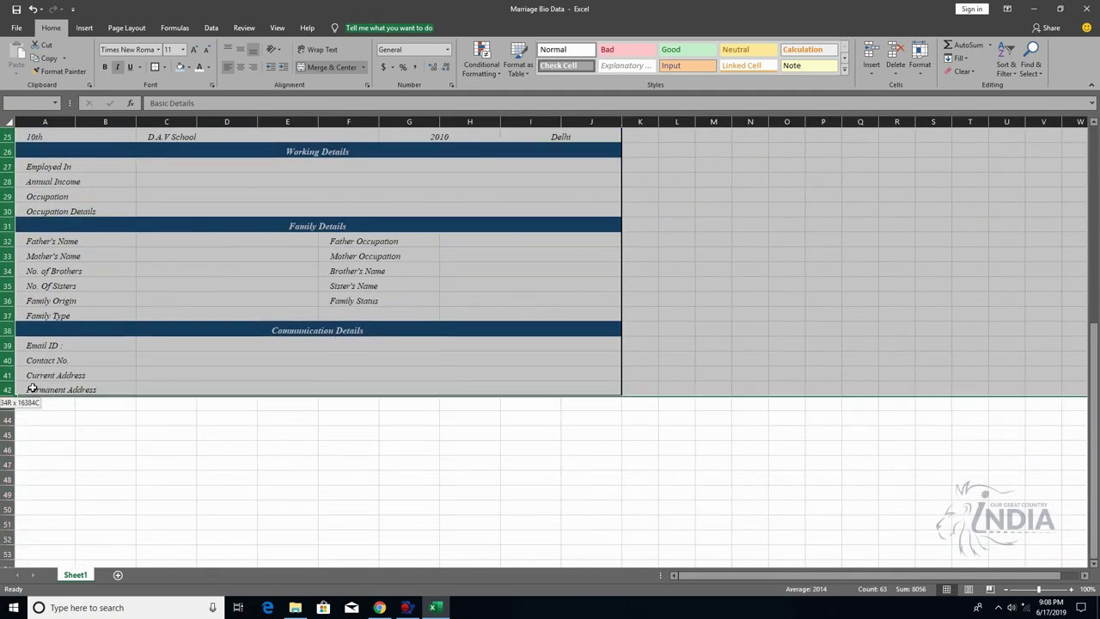
pyautogui.click(241, 54)
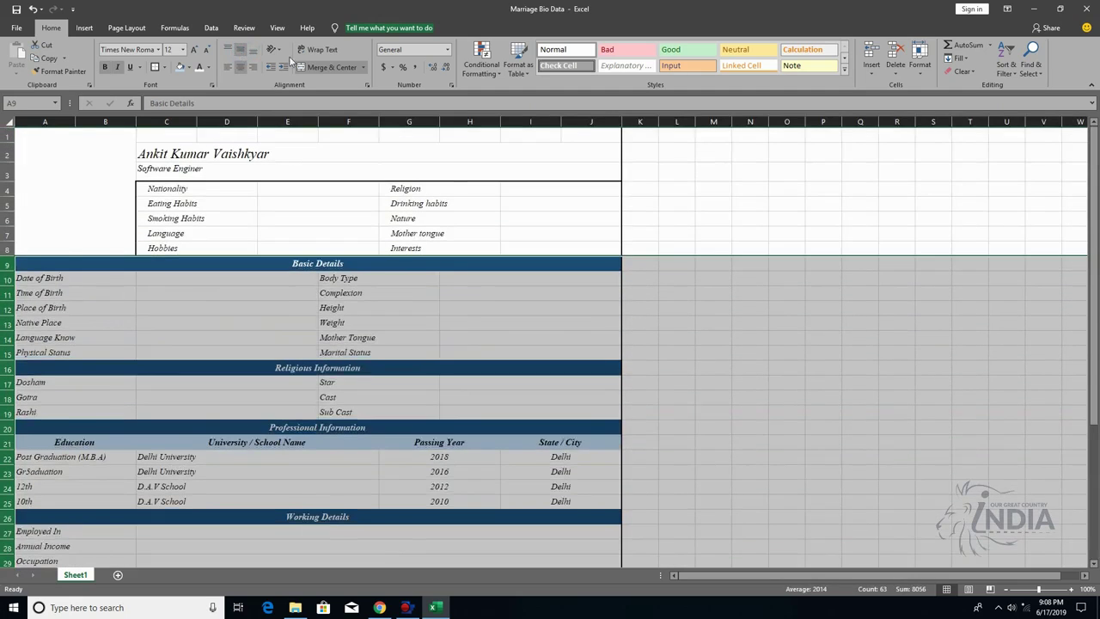
pyautogui.click(283, 66)
pyautogui.click(283, 66)
pyautogui.click(639, 352)
# Review the realigned section headings and the Mother Occupation label cell.
pyautogui.scroll(-4, 710, 405)
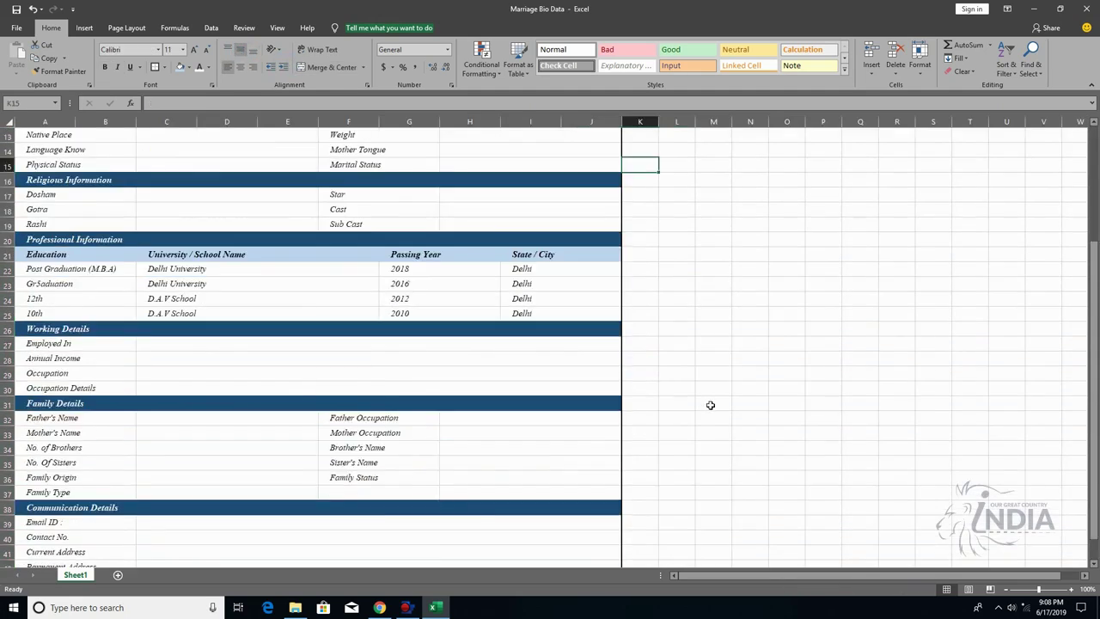
pyautogui.scroll(4, 266, 307)
pyautogui.click(515, 293)
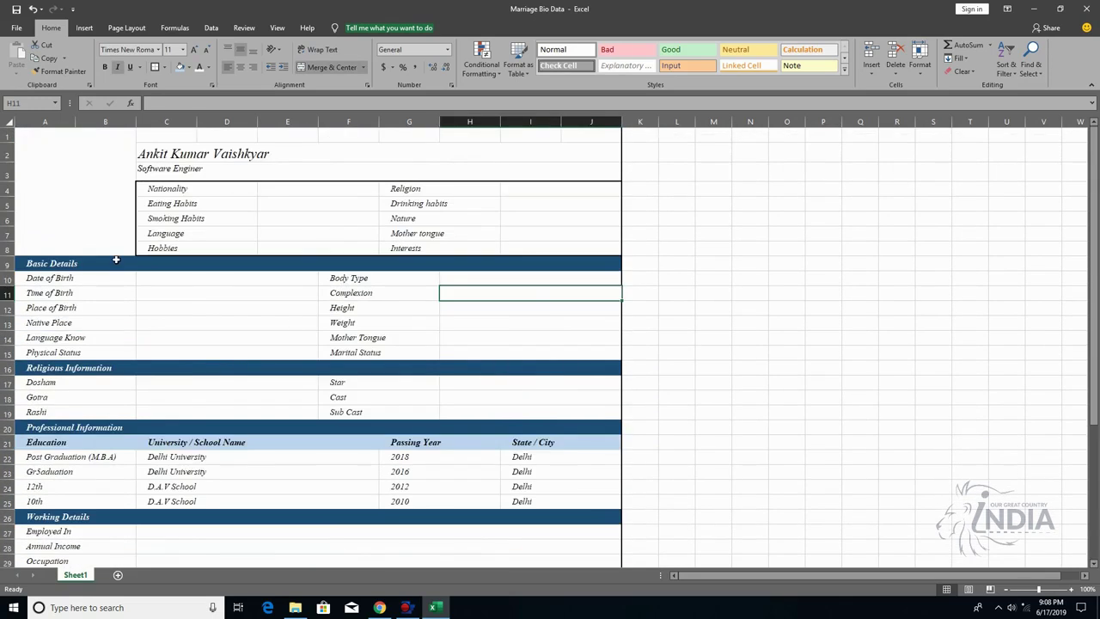
pyautogui.click(184, 307)
pyautogui.scroll(-2, 238, 344)
pyautogui.scroll(2, 241, 334)
pyautogui.scroll(-5, 409, 404)
pyautogui.click(429, 387)
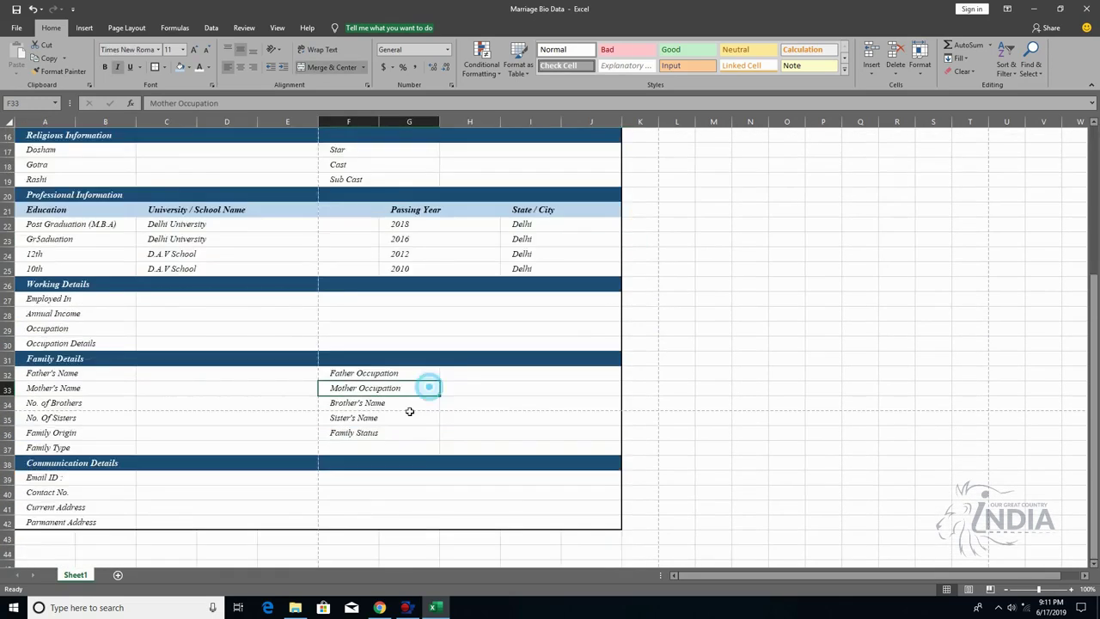
pyautogui.scroll(5, 409, 412)
# Apply page setup and narrow the left (0.26") and right print margins.
pyautogui.click(16, 27)
pyautogui.click(32, 226)
pyautogui.click(216, 402)
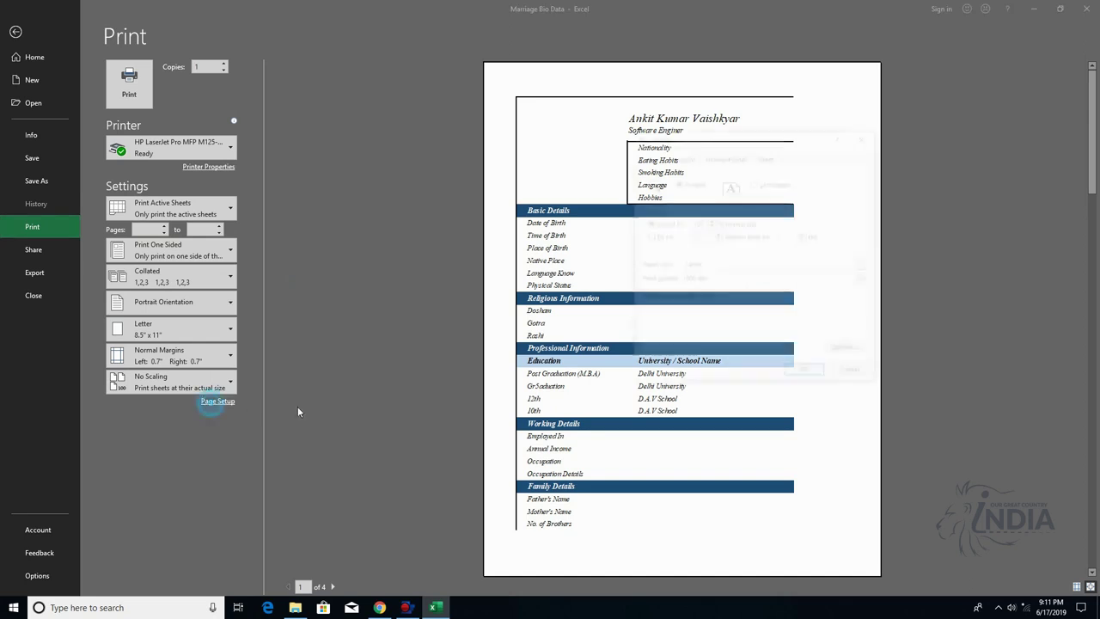
pyautogui.click(805, 373)
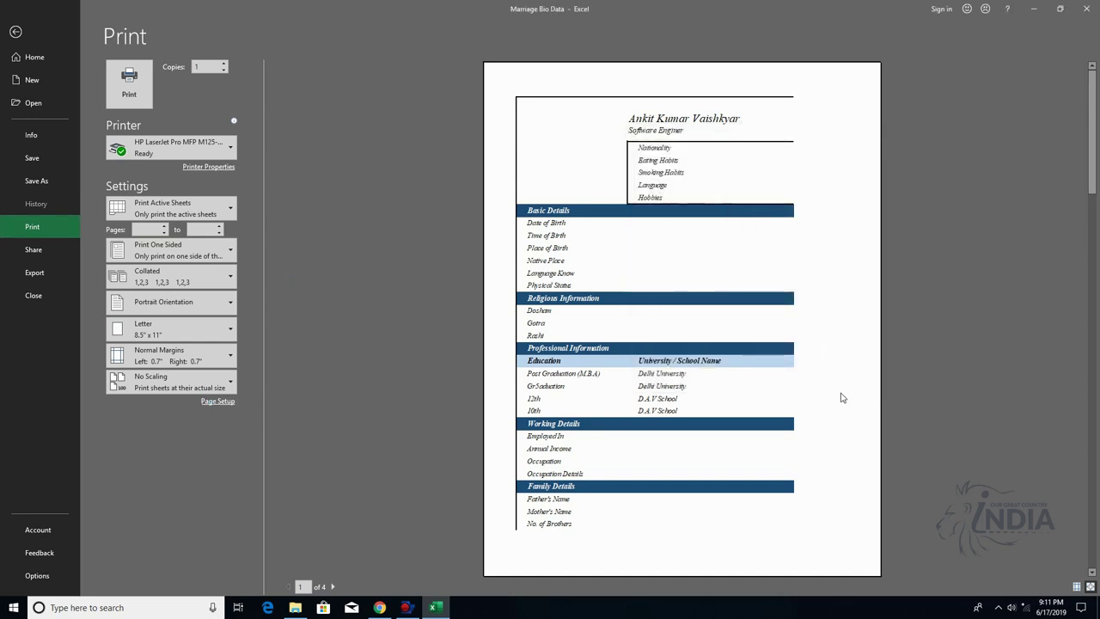
pyautogui.click(1076, 586)
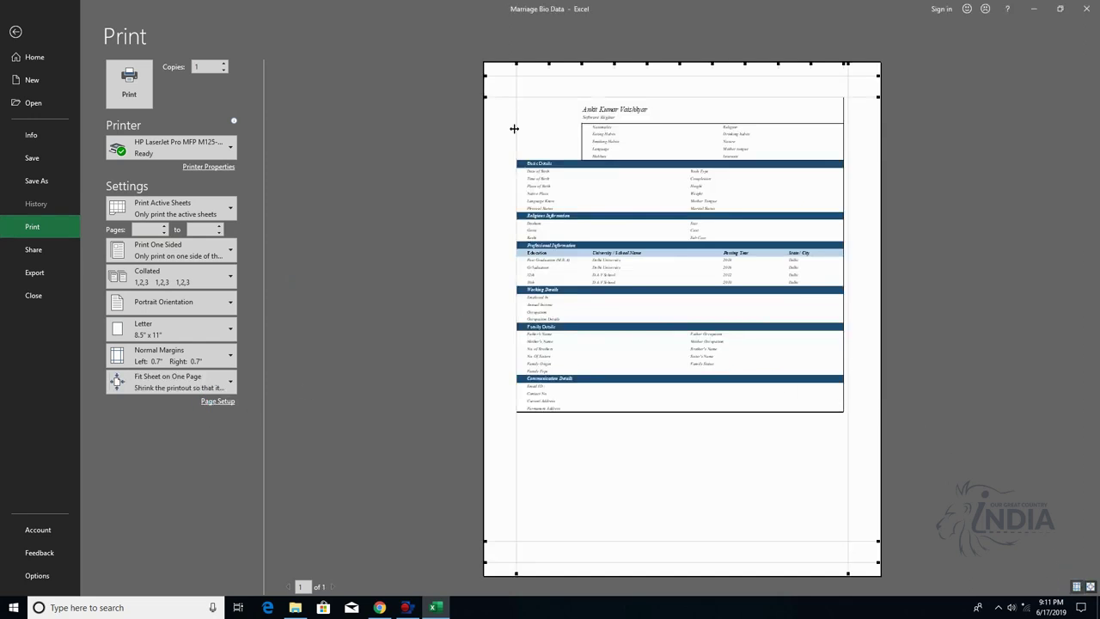
pyautogui.moveTo(516, 127); pyautogui.dragTo(496, 129)
pyautogui.moveTo(853, 157); pyautogui.dragTo(875, 156)
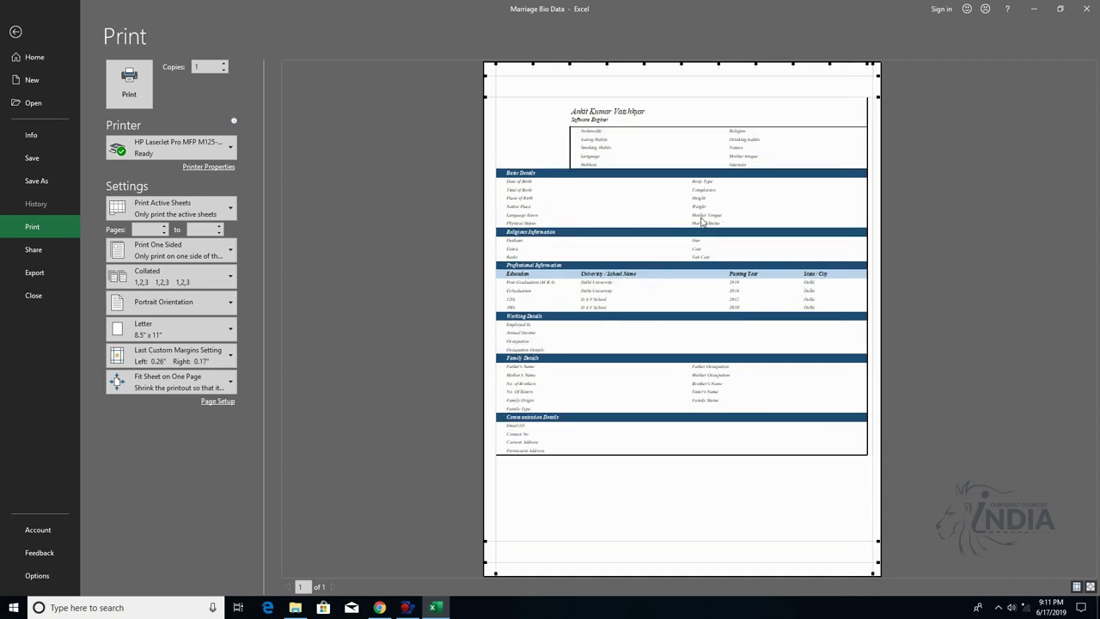
pyautogui.press('Escape')
# Set the row height to 20.
pyautogui.click(372, 122)
pyautogui.click(919, 67)
pyautogui.click(945, 97)
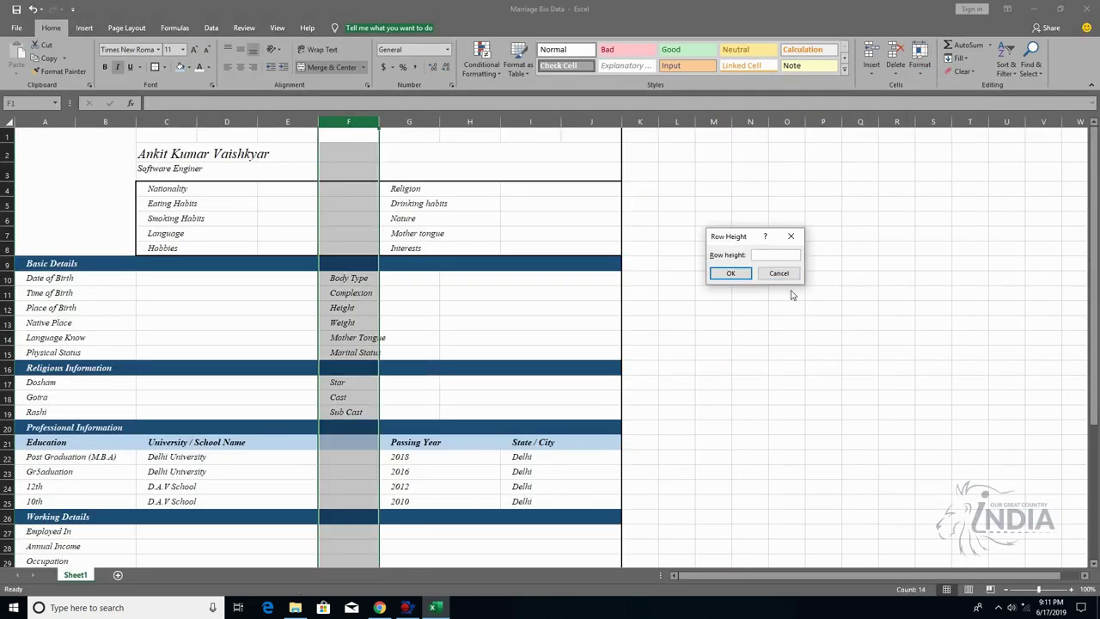
pyautogui.write('20')
pyautogui.press('Return')
pyautogui.scroll(-6, 506, 373)
pyautogui.scroll(-1, 658, 344)
pyautogui.click(676, 326)
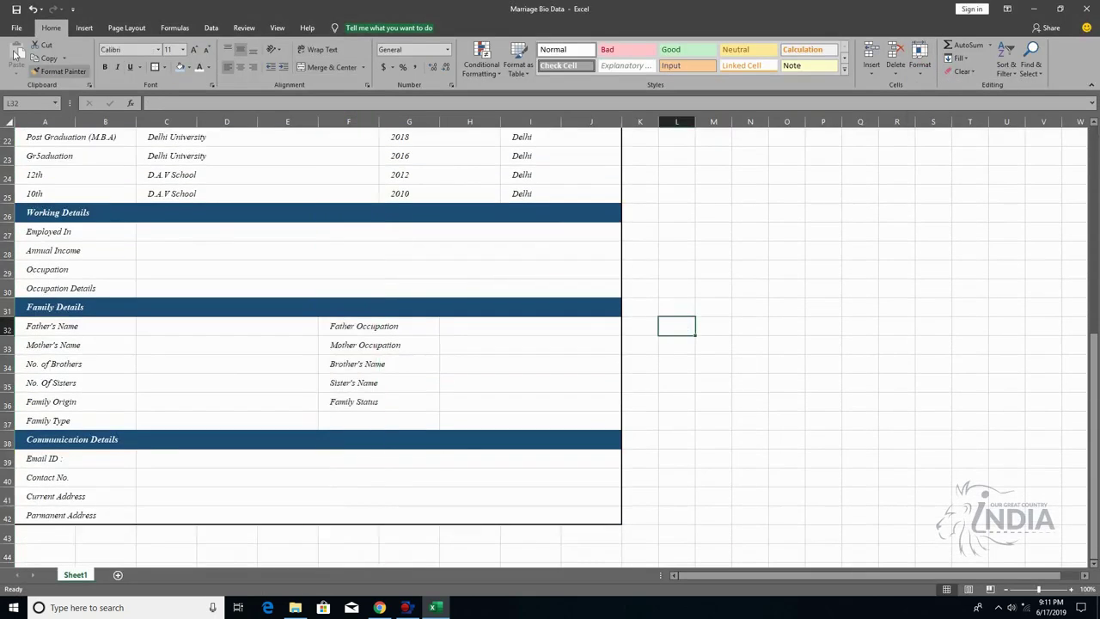
# Raise the top print margin and lower the bottom margin in print preview.
pyautogui.click(17, 28)
pyautogui.click(44, 226)
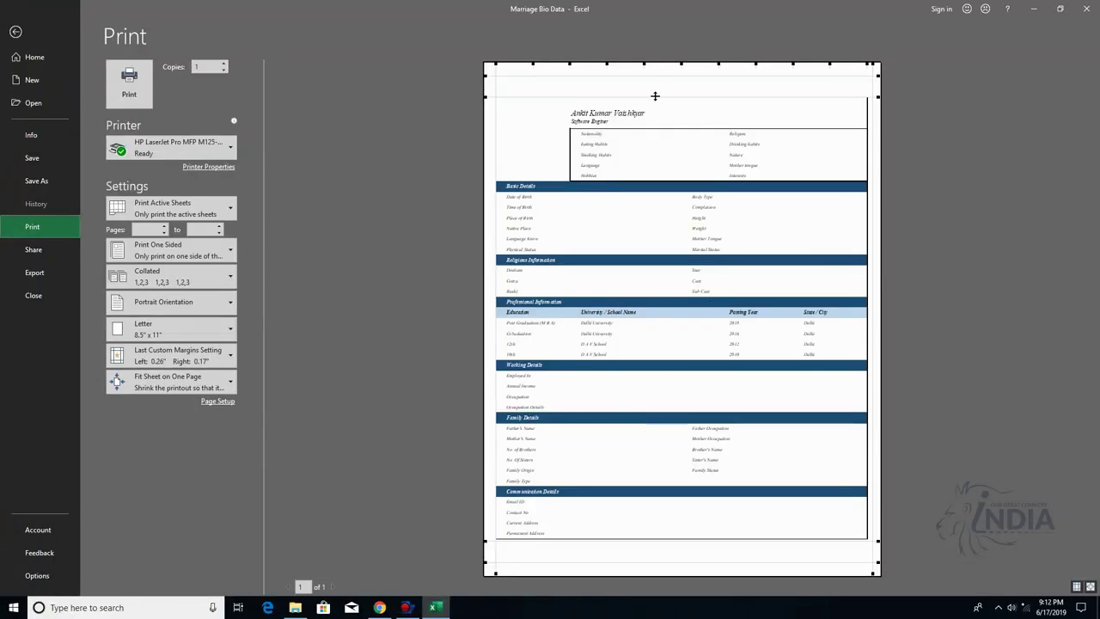
pyautogui.moveTo(655, 97); pyautogui.dragTo(655, 87)
pyautogui.moveTo(691, 543); pyautogui.dragTo(691, 550)
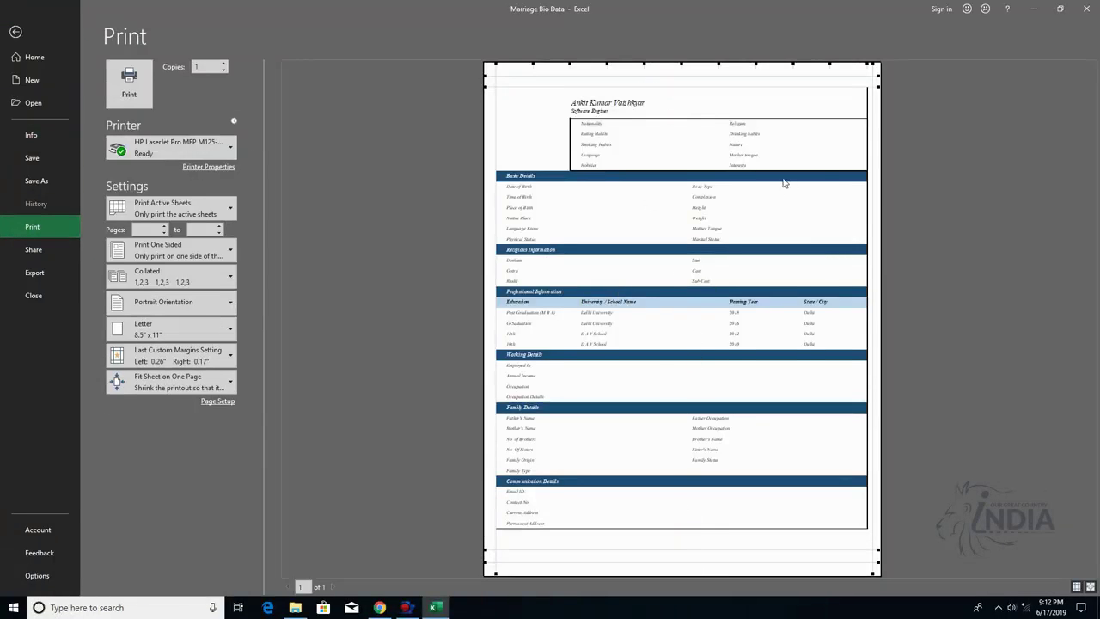
pyautogui.press('Escape')
pyautogui.scroll(5, 550, 344)
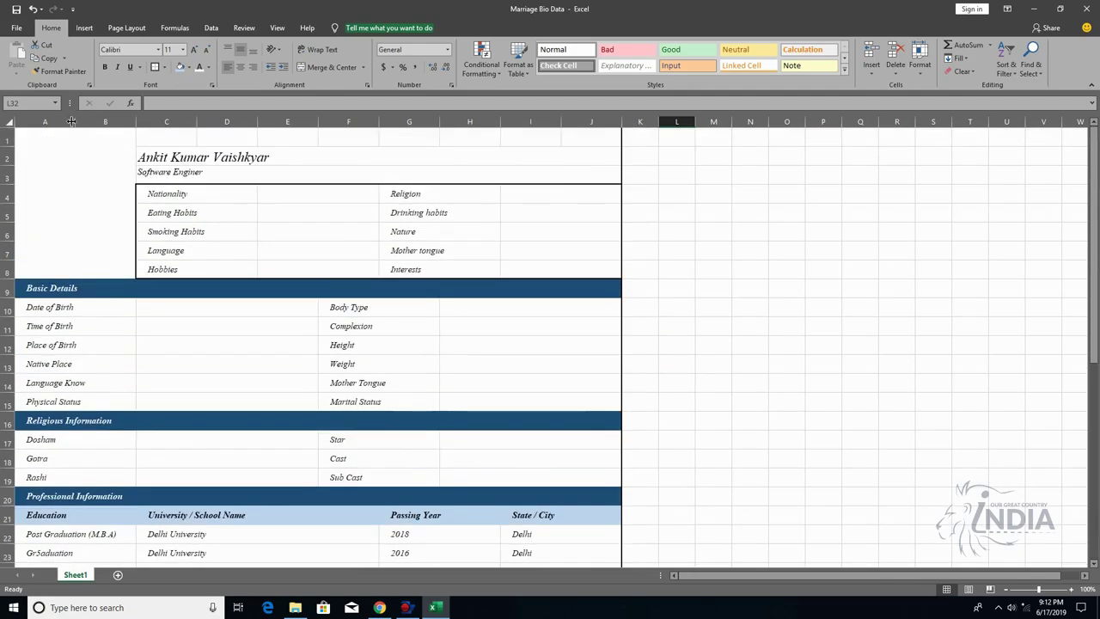
# Resize columns A through J to width 13.71 and check the print preview.
pyautogui.moveTo(45, 121); pyautogui.dragTo(590, 121)
pyautogui.moveTo(619, 122); pyautogui.dragTo(619, 121)
pyautogui.click(590, 250)
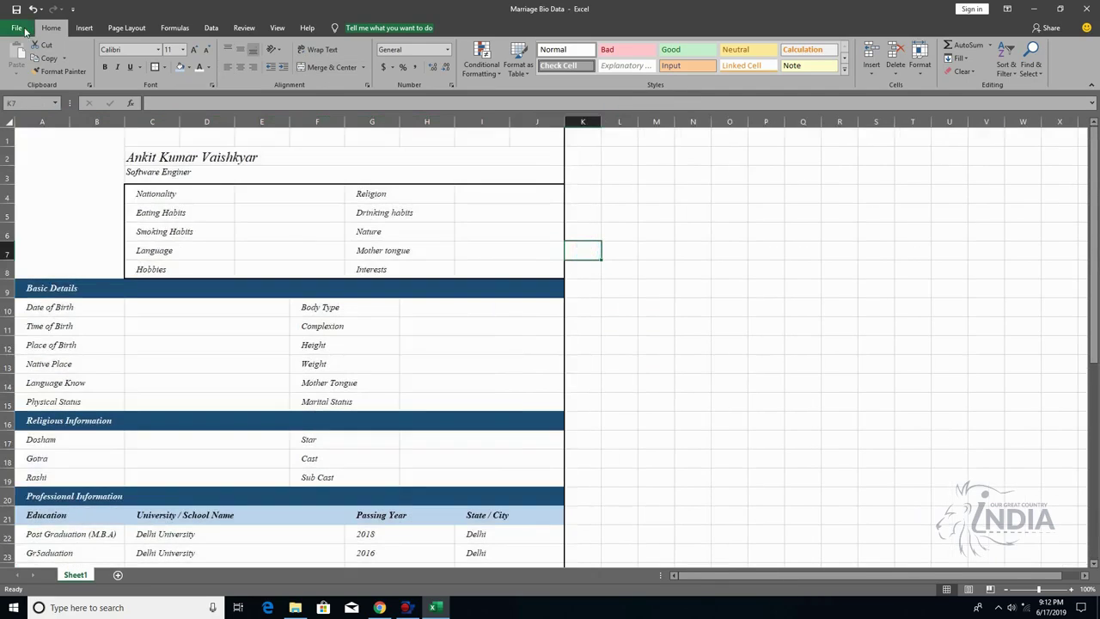
pyautogui.click(16, 28)
pyautogui.click(31, 226)
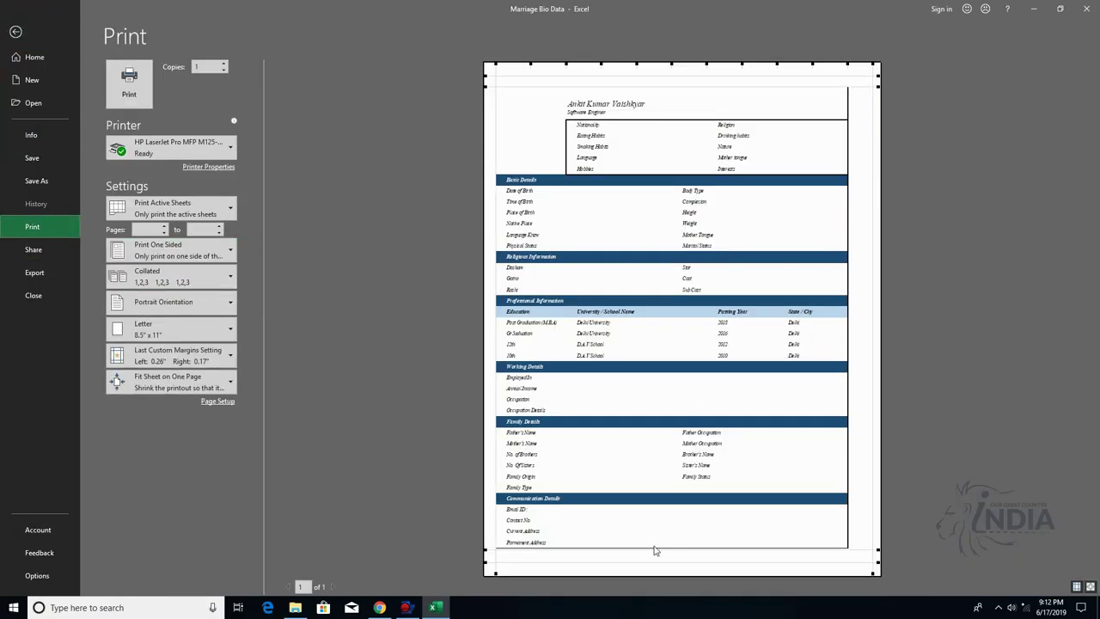
pyautogui.press('Escape')
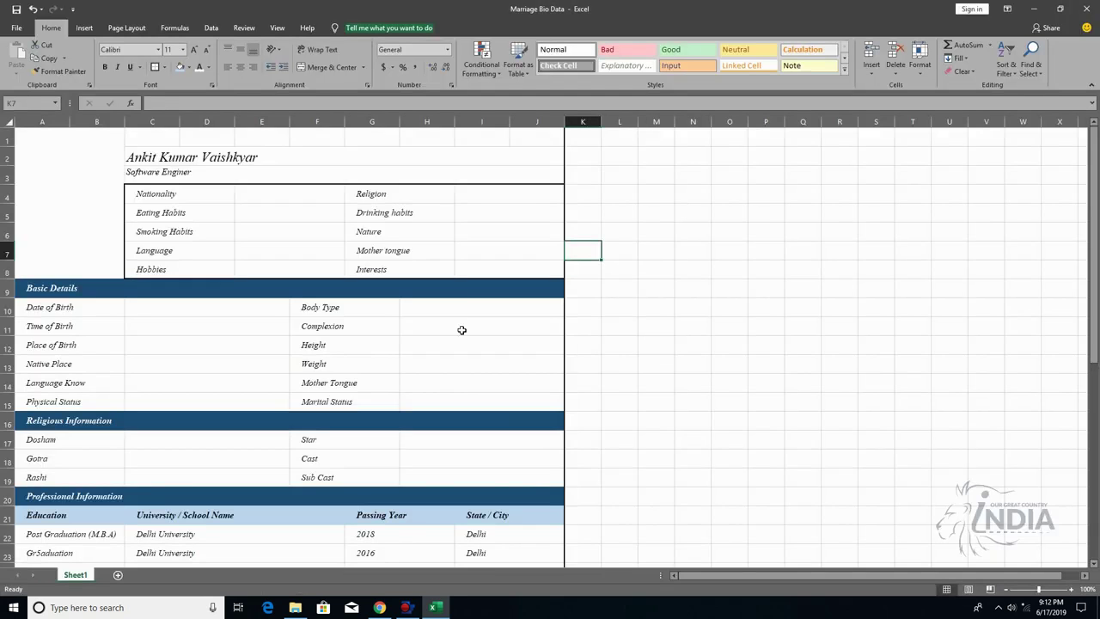
# Widen columns A–J further and shift the left print margin to 0.32 inches.
pyautogui.scroll(-1, 464, 326)
pyautogui.scroll(-5, 491, 315)
pyautogui.scroll(6, 496, 343)
pyautogui.moveTo(41, 121); pyautogui.dragTo(582, 121)
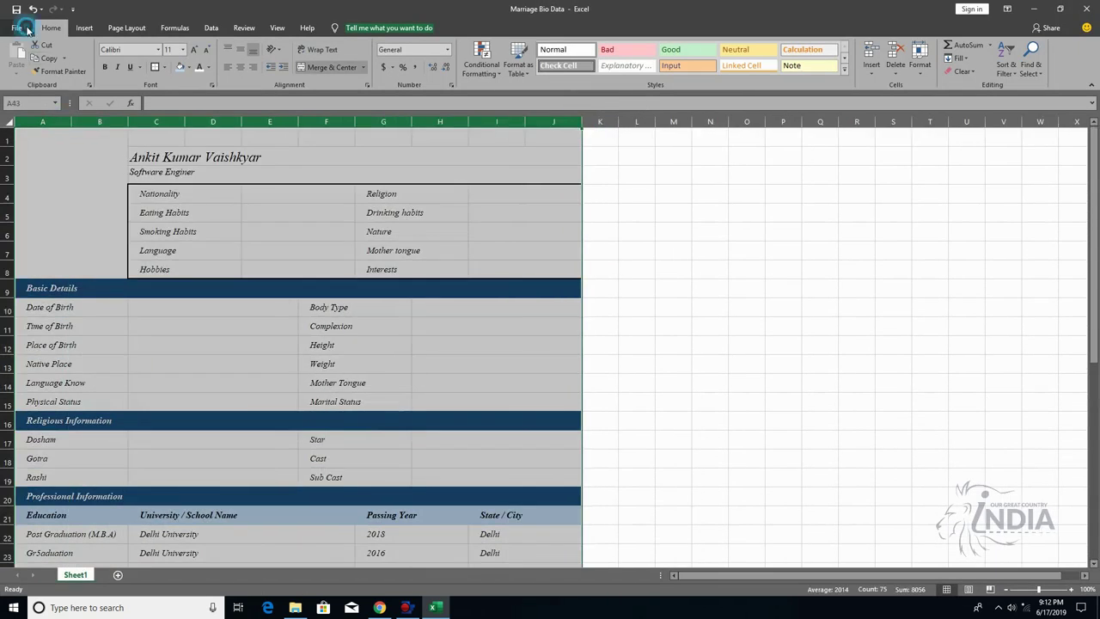
pyautogui.click(26, 29)
pyautogui.click(32, 226)
pyautogui.moveTo(496, 146); pyautogui.dragTo(508, 86)
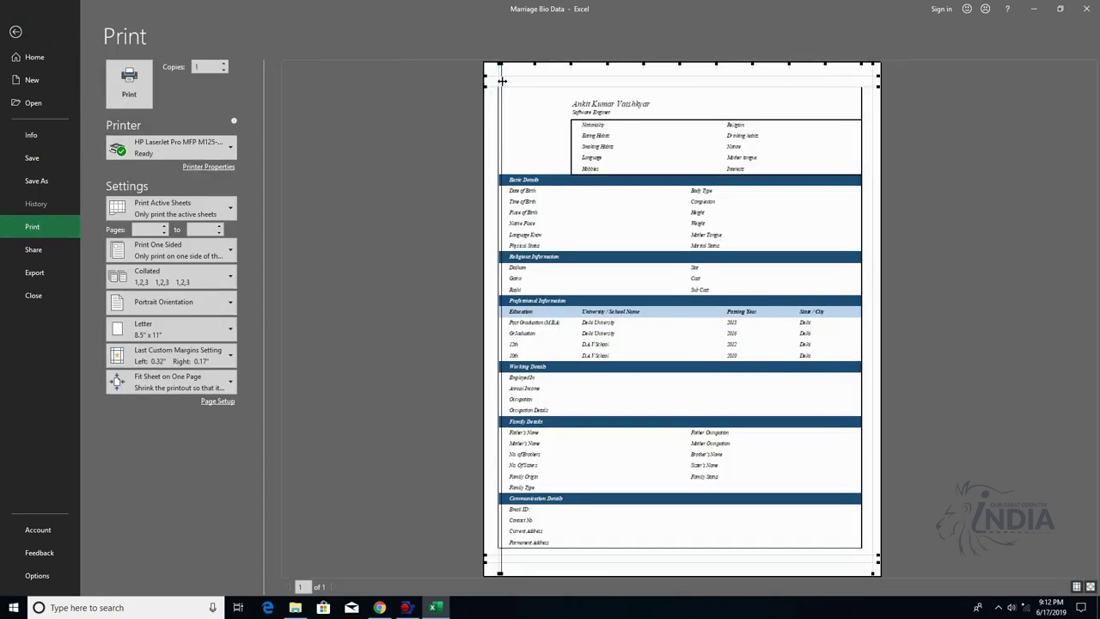
pyautogui.press('Escape')
pyautogui.click(710, 230)
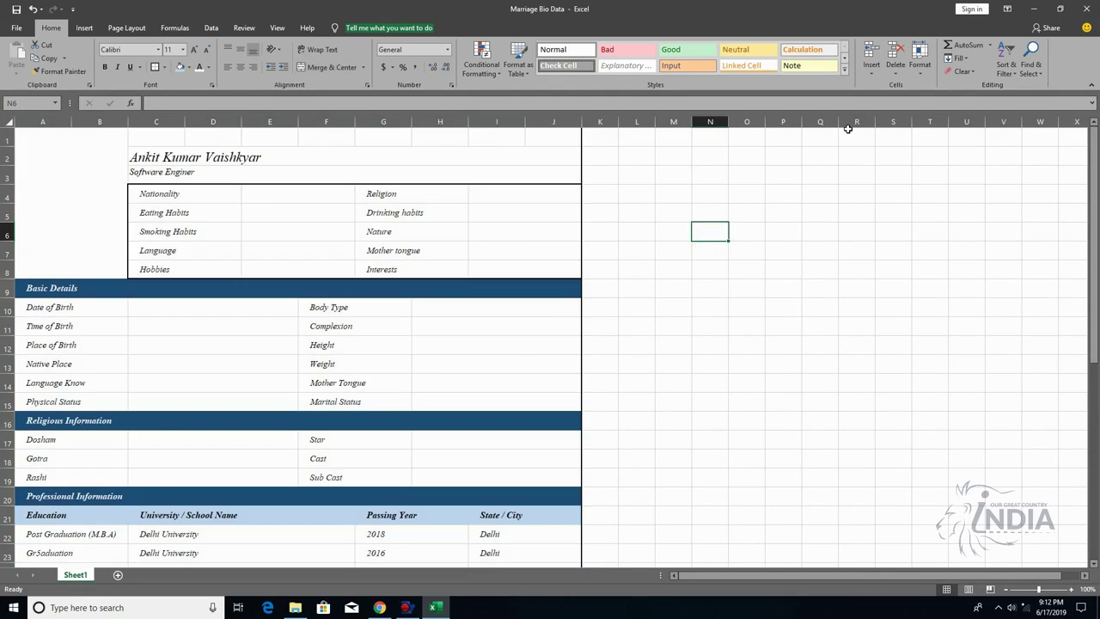
# Widen columns A and B and draw a rounded rectangle over A1:B8.
pyautogui.moveTo(43, 121); pyautogui.dragTo(137, 117)
pyautogui.click(326, 175)
pyautogui.click(69, 172)
pyautogui.click(84, 28)
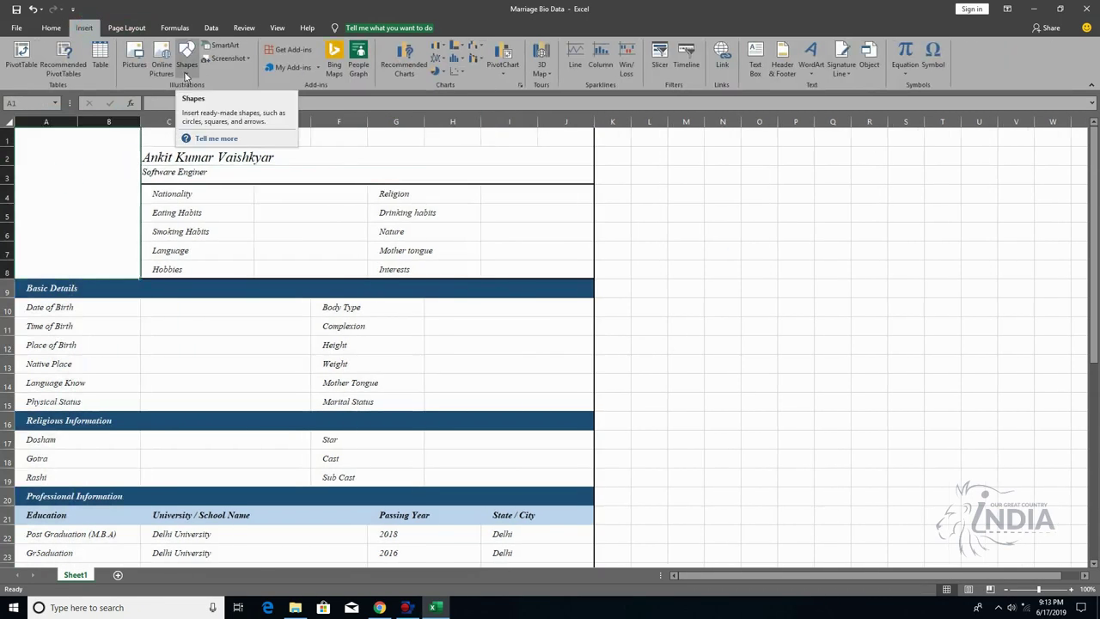
pyautogui.click(187, 65)
pyautogui.click(239, 100)
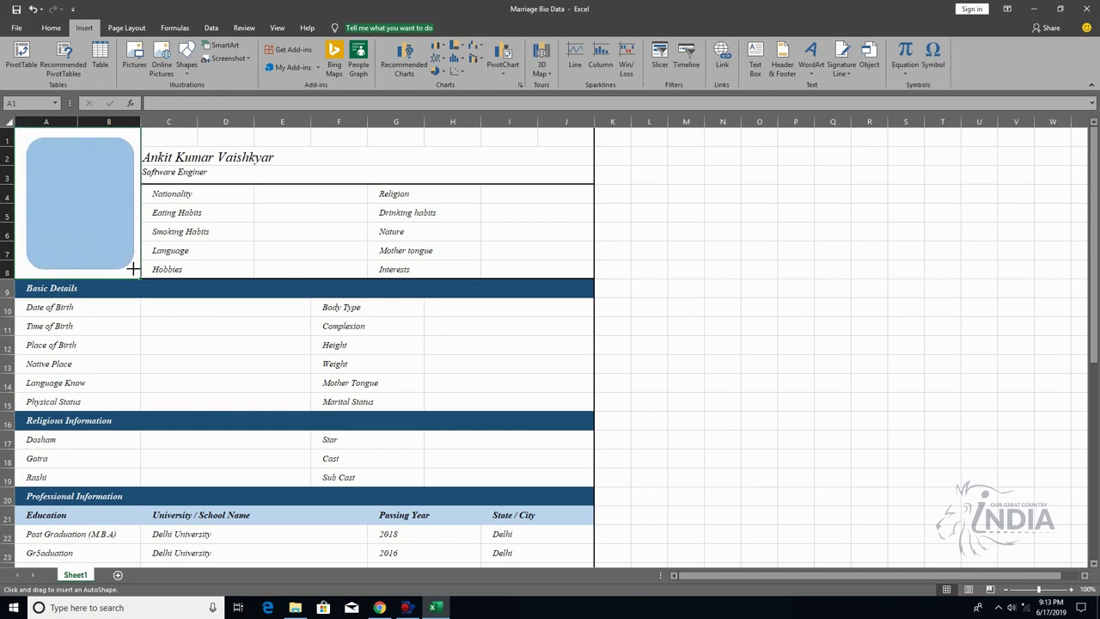
pyautogui.moveTo(26, 137); pyautogui.dragTo(130, 270)
# Remove the rounded rectangle's fill colour.
pyautogui.click(426, 44)
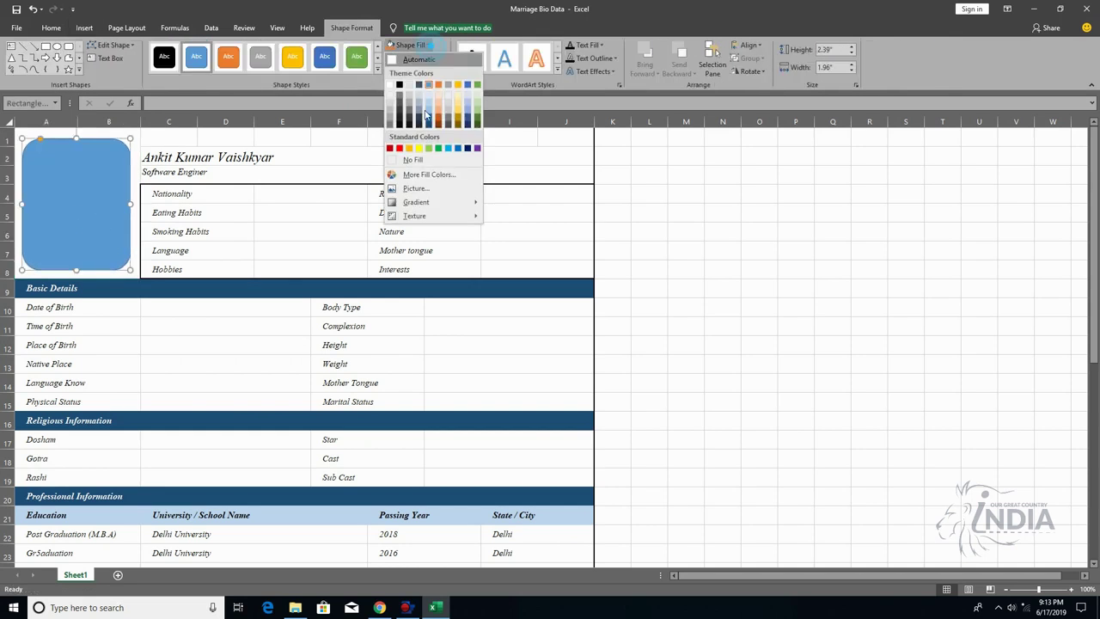
pyautogui.click(419, 158)
pyautogui.click(96, 178)
pyautogui.click(110, 140)
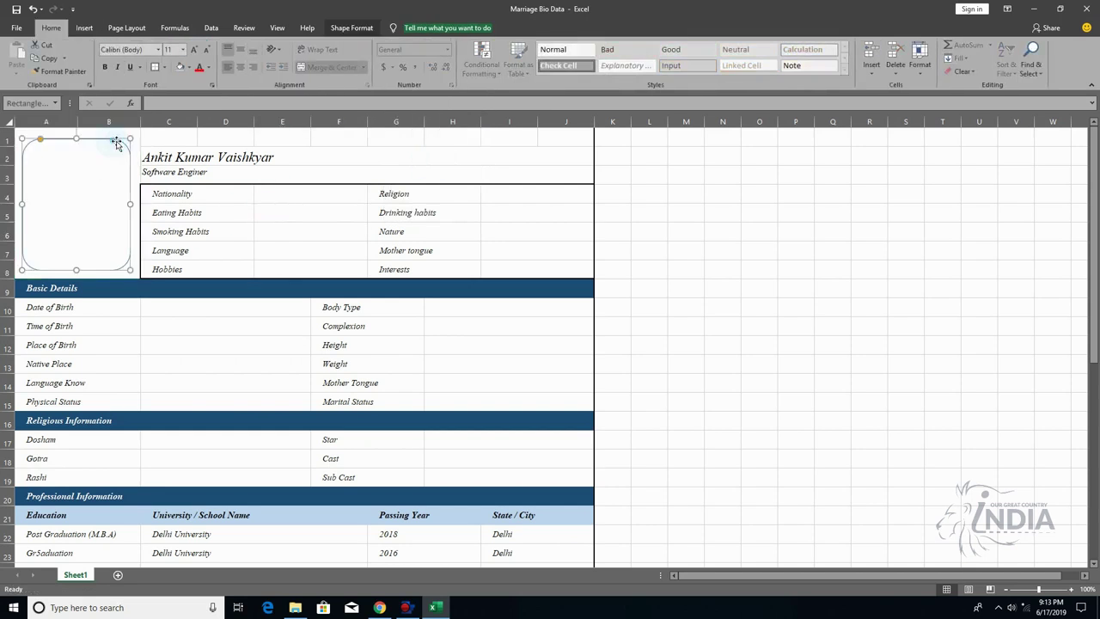
pyautogui.rightClick(127, 146)
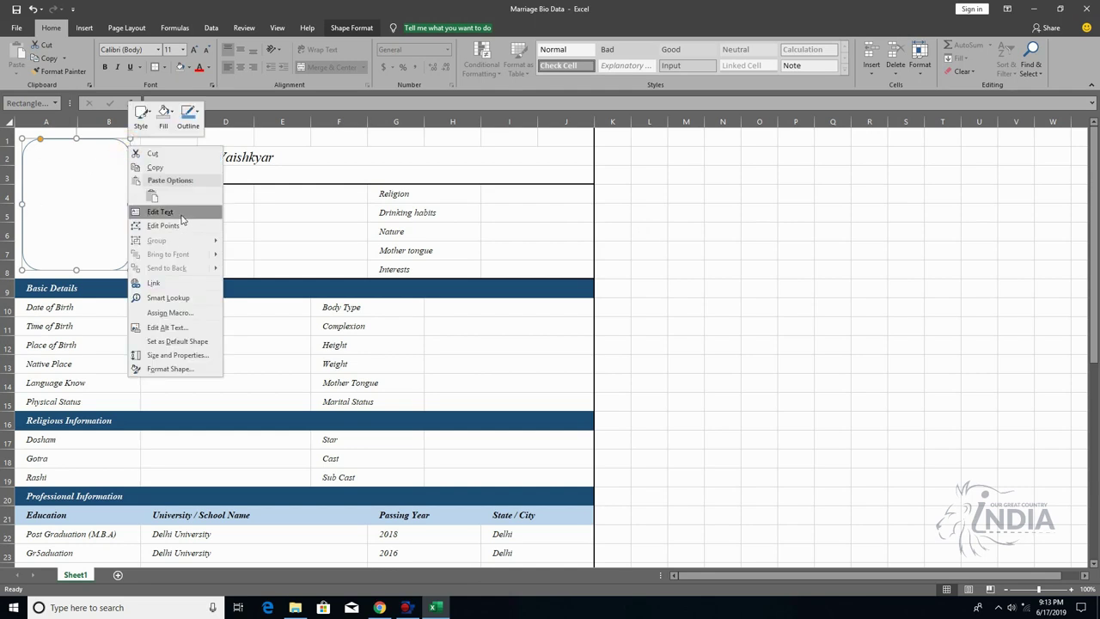
pyautogui.click(100, 139)
# Fill the rounded frame with a profile photo from a file.
pyautogui.click(352, 28)
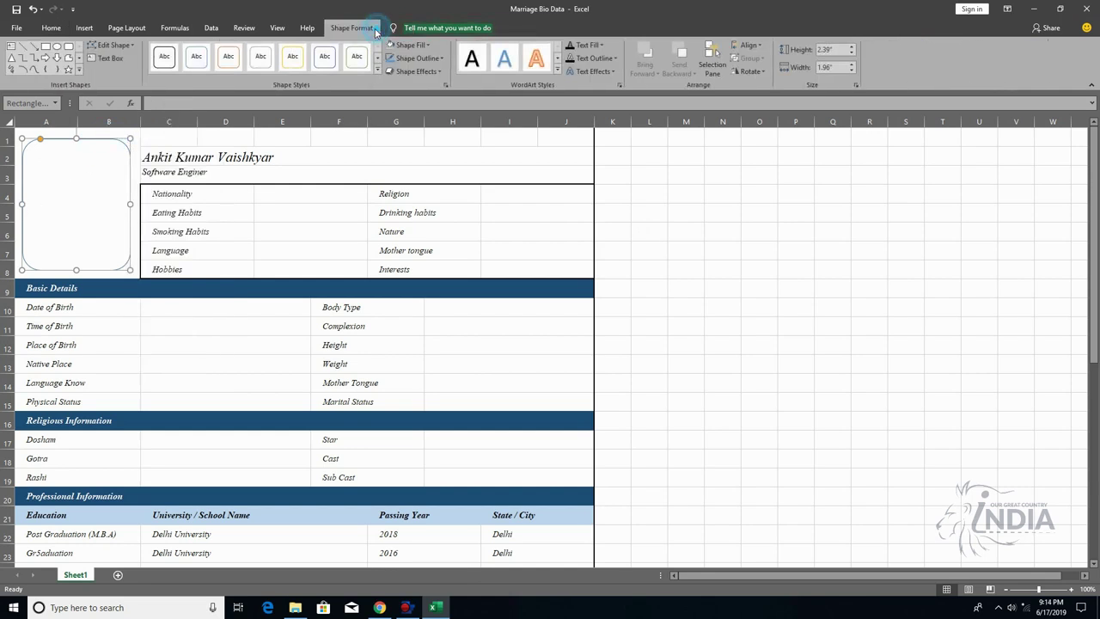
pyautogui.click(411, 45)
pyautogui.click(422, 191)
pyautogui.click(550, 327)
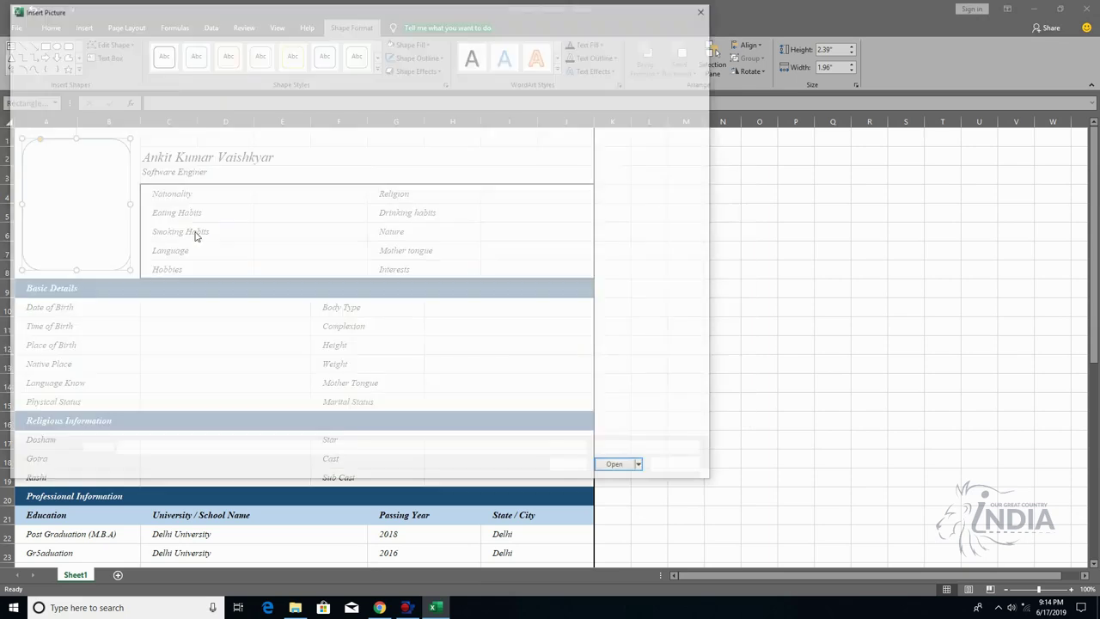
pyautogui.doubleClick(196, 121)
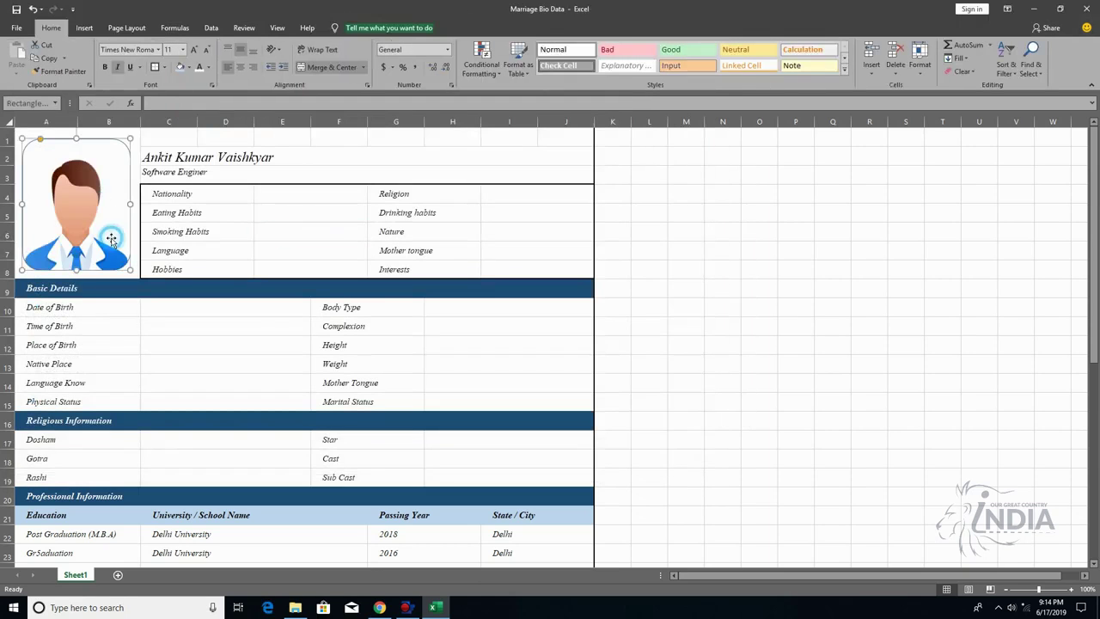
# Set the photo frame's Shape Outline to No Outline.
pyautogui.click(412, 28)
pyautogui.click(351, 27)
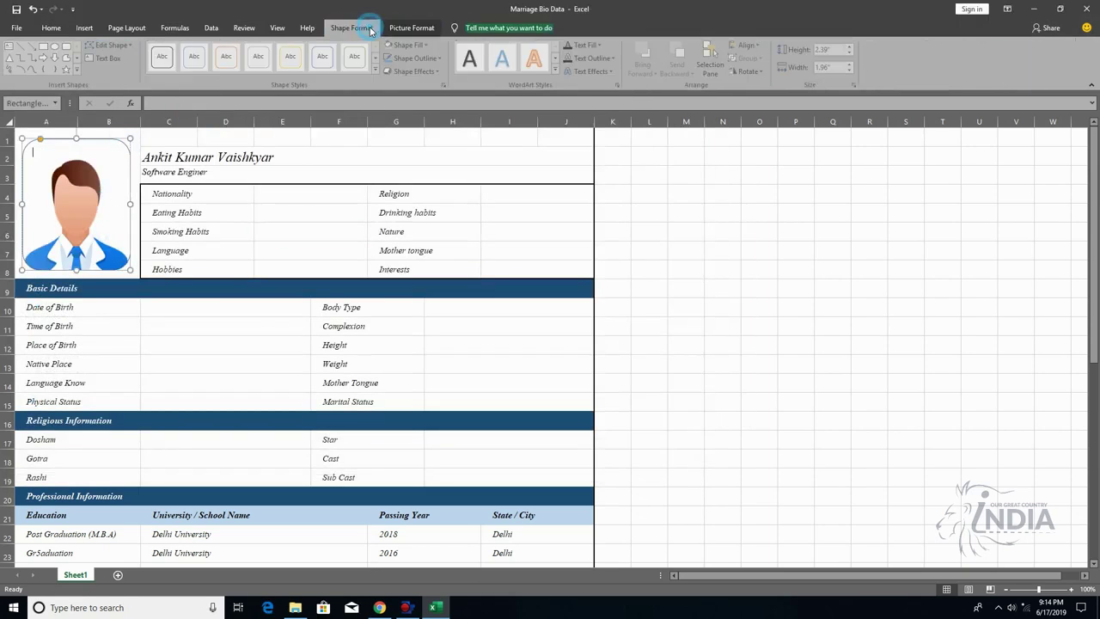
pyautogui.click(417, 57)
pyautogui.click(419, 173)
pyautogui.click(552, 214)
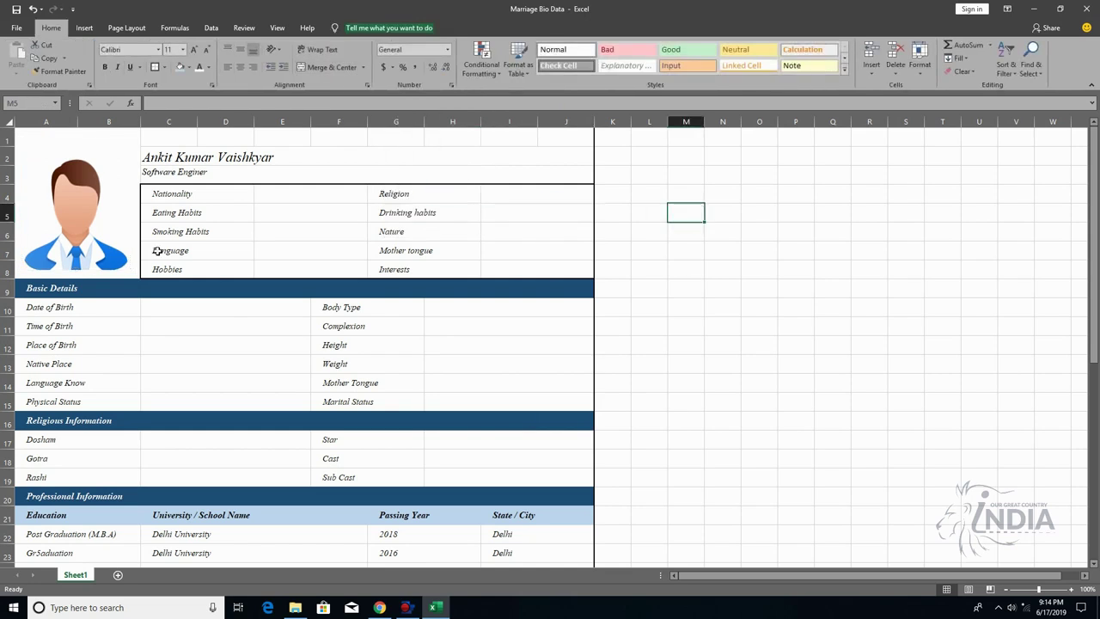
# Enter Indian, Pure Vegetarian, No, Hindi, English and the hobbies in the left details column.
pyautogui.click(283, 197)
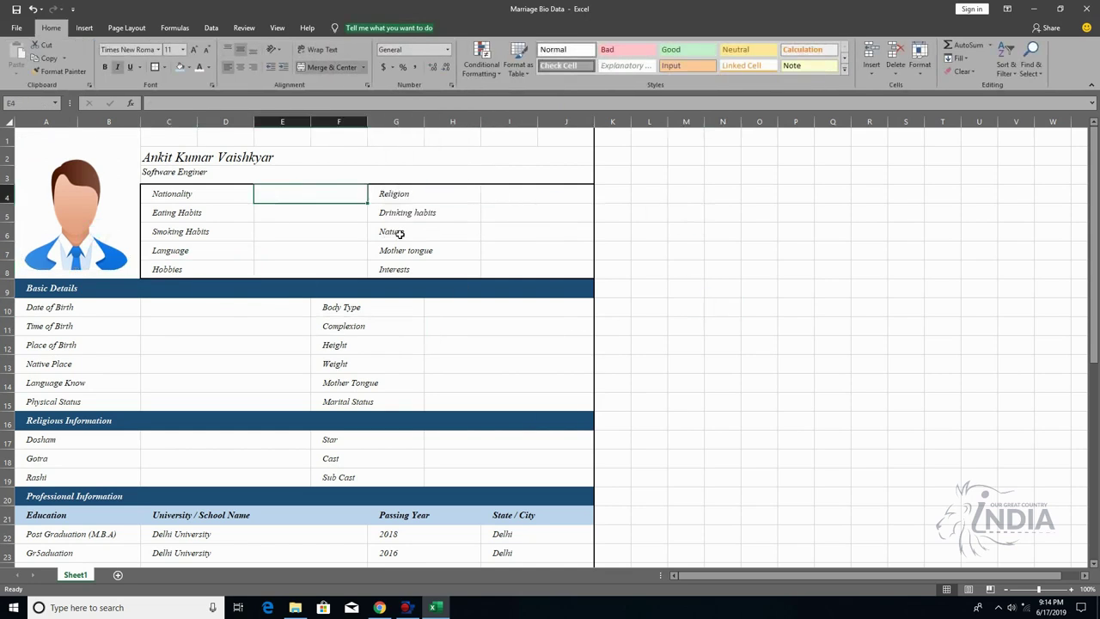
pyautogui.write('Indian')
pyautogui.press('Return')
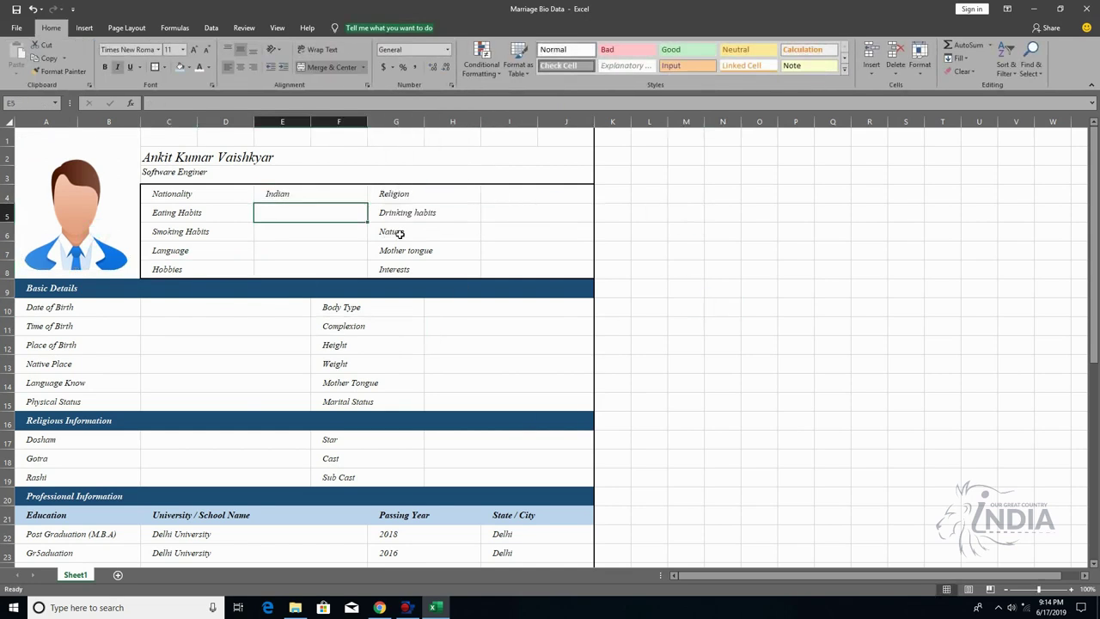
pyautogui.write('Pure Vegetarian')
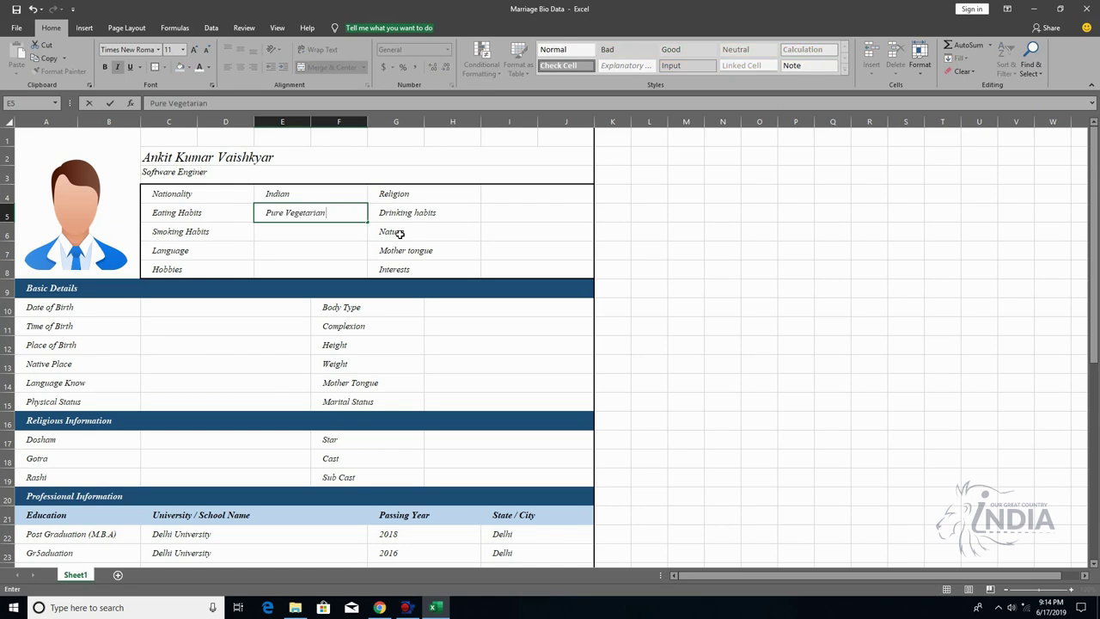
pyautogui.press('Return')
pyautogui.write('No')
pyautogui.press('Return')
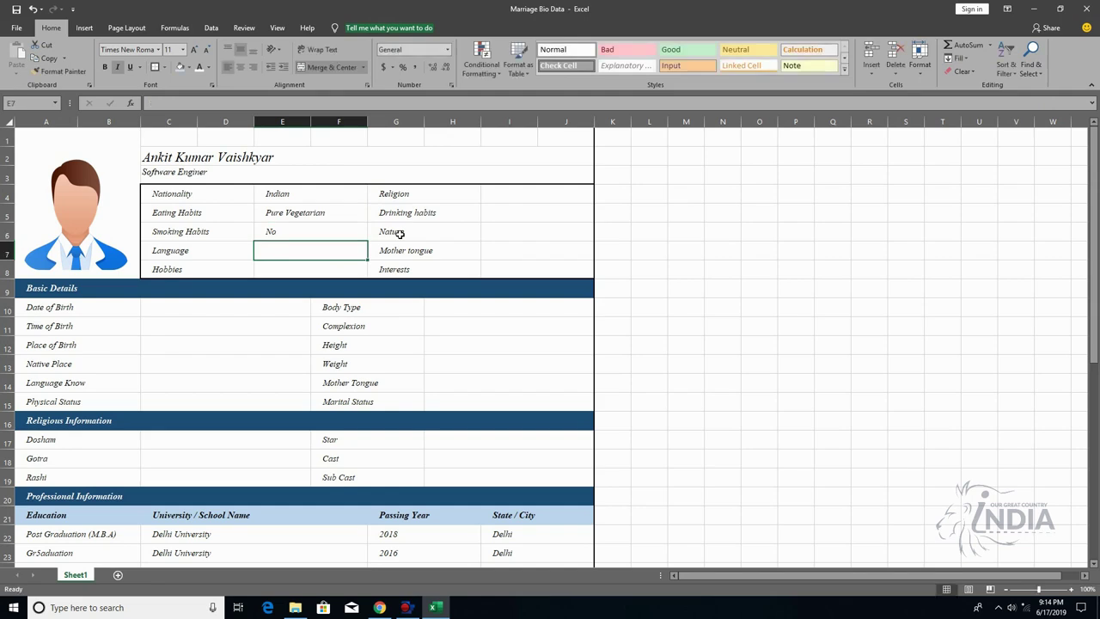
pyautogui.write('Hindi, English')
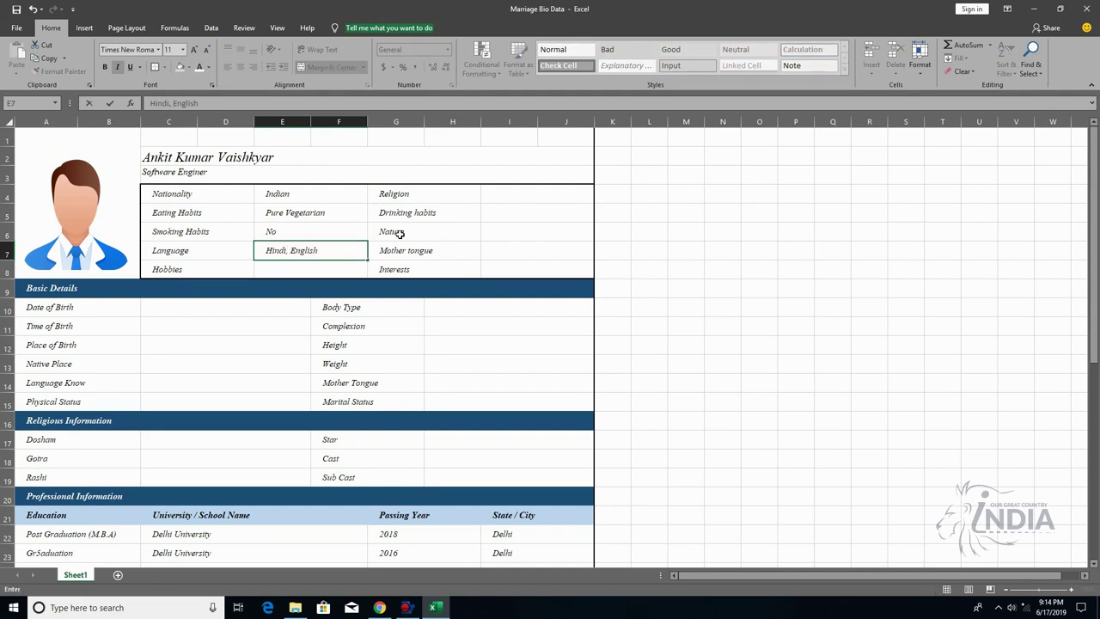
pyautogui.press('Return')
pyautogui.write('Re')
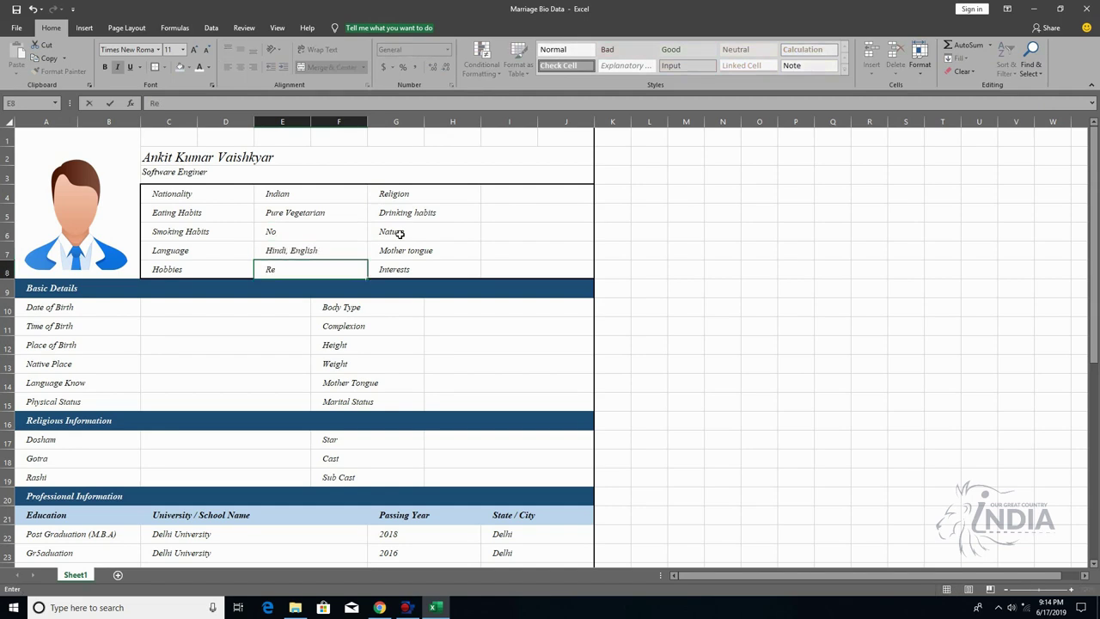
pyautogui.write('ooks, Net Su')
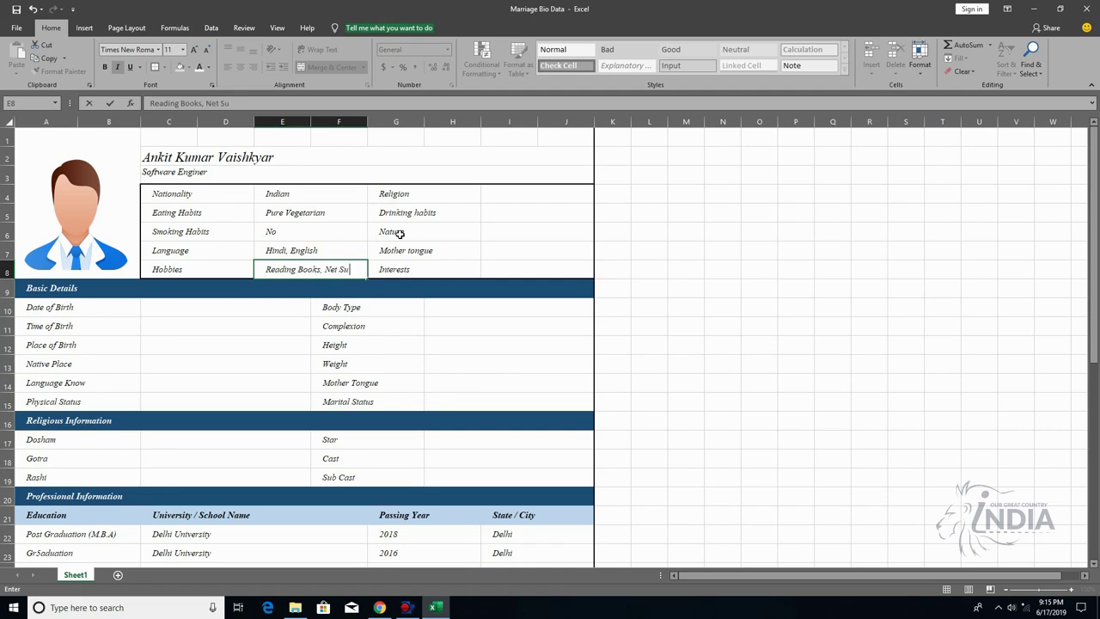
pyautogui.write('ing')
pyautogui.press('Tab')
# Enter Hindu, No, Soft, Magahi and Travelling in the right details column.
pyautogui.click(493, 193)
pyautogui.write('Hi')
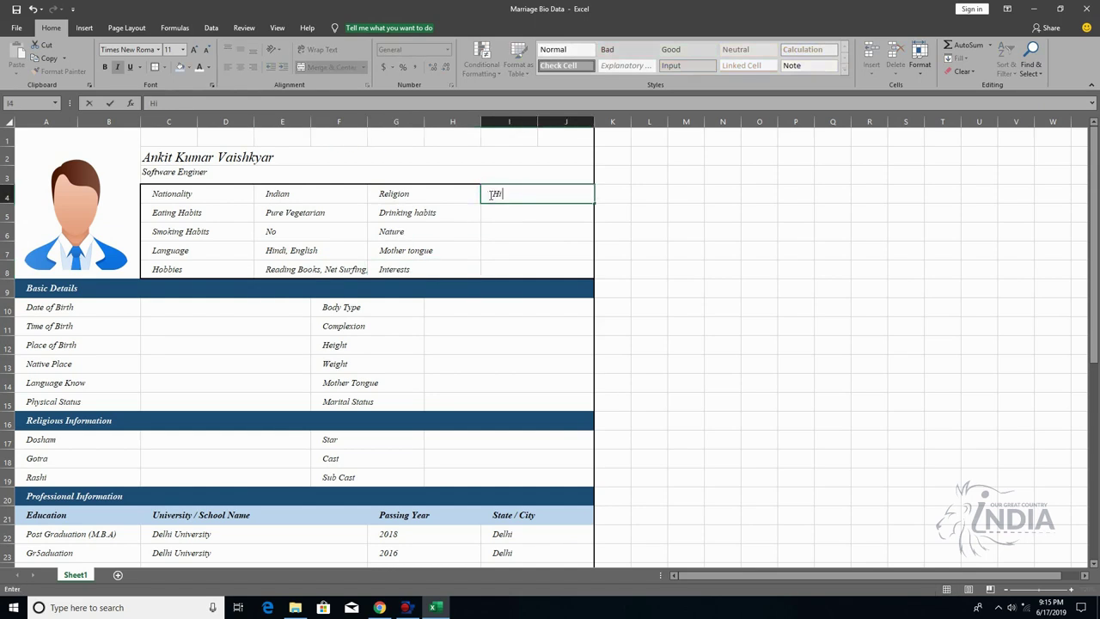
pyautogui.write('ndu')
pyautogui.press('Return')
pyautogui.write('No')
pyautogui.press('Return')
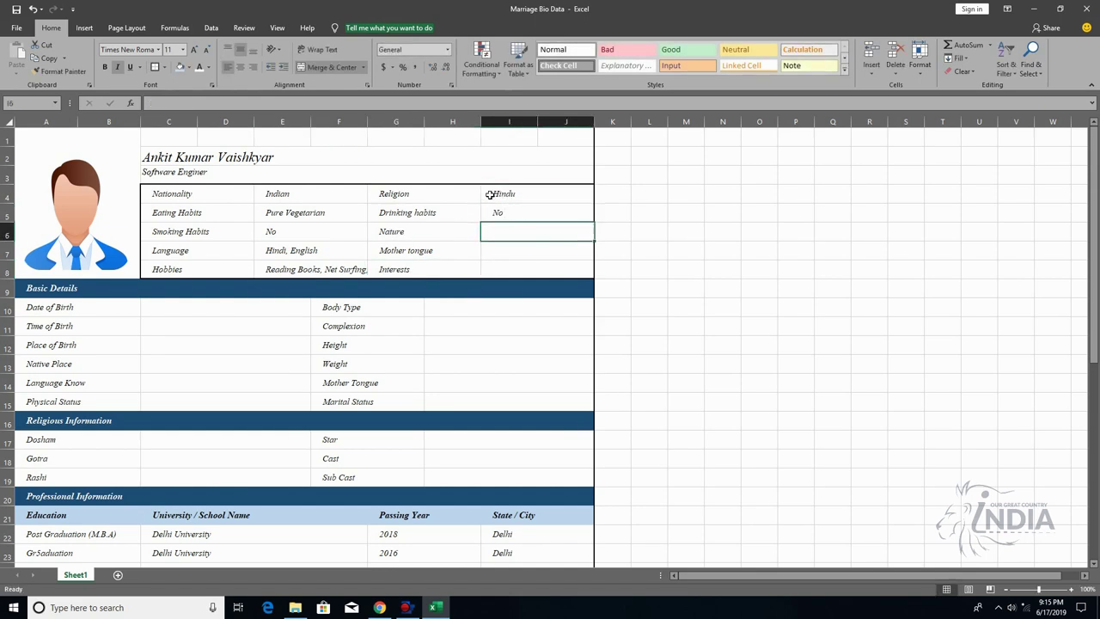
pyautogui.write('Soft')
pyautogui.press('Return')
pyautogui.write('Magah')
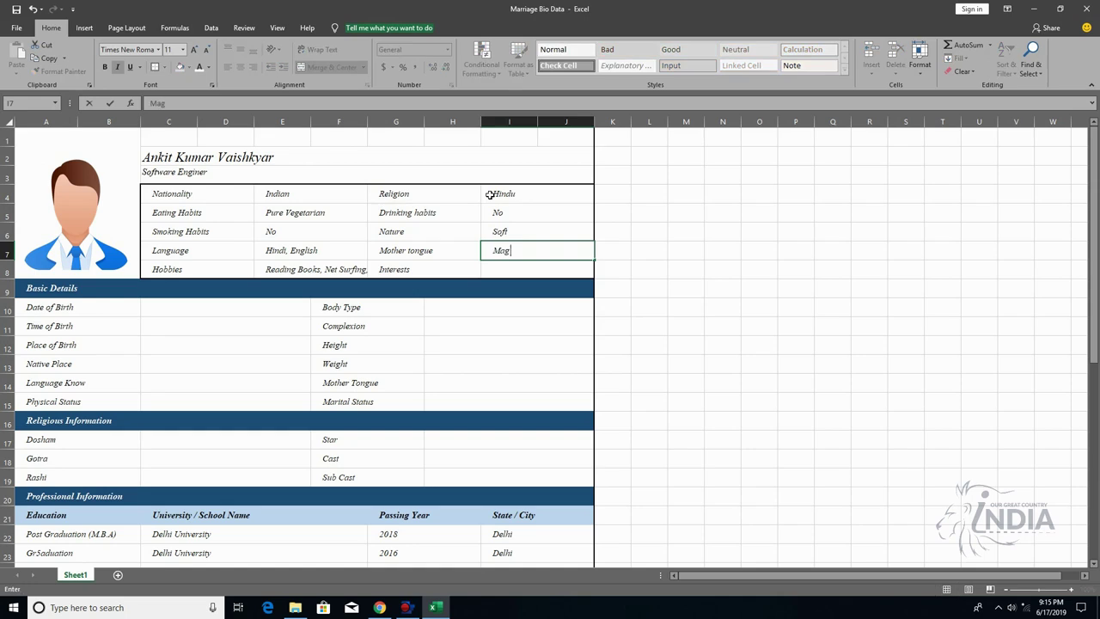
pyautogui.write('i')
pyautogui.press('Return')
pyautogui.write('Tra')
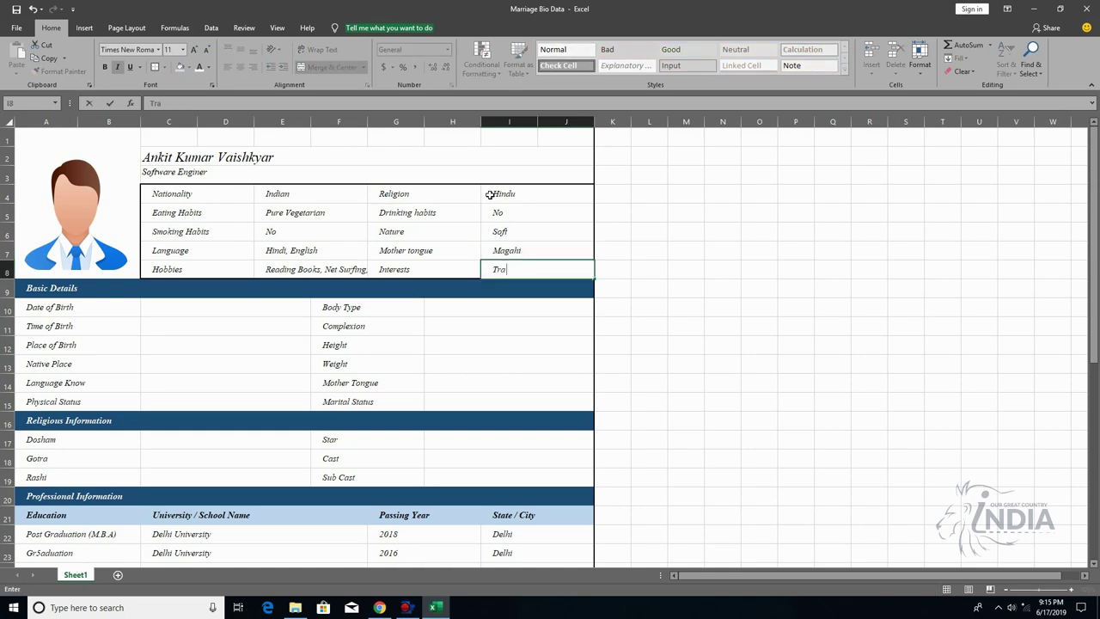
pyautogui.write('g')
pyautogui.press('Return')
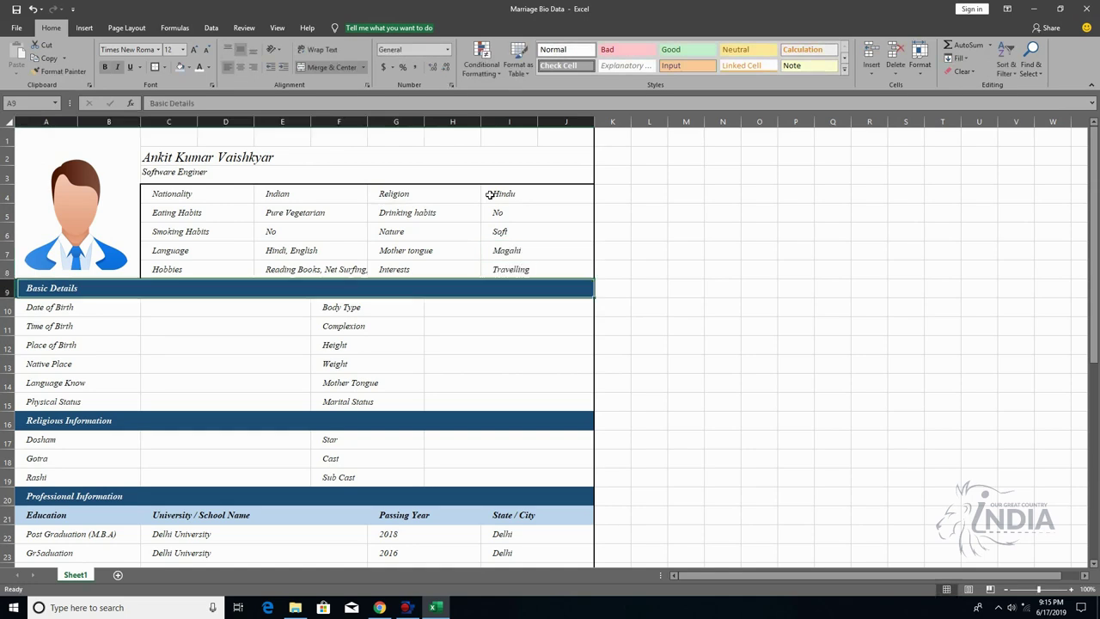
# Reduce the Hobbies value's indent and bold the labels Nationality–Hobbies and Religion–Interests.
pyautogui.click(359, 267)
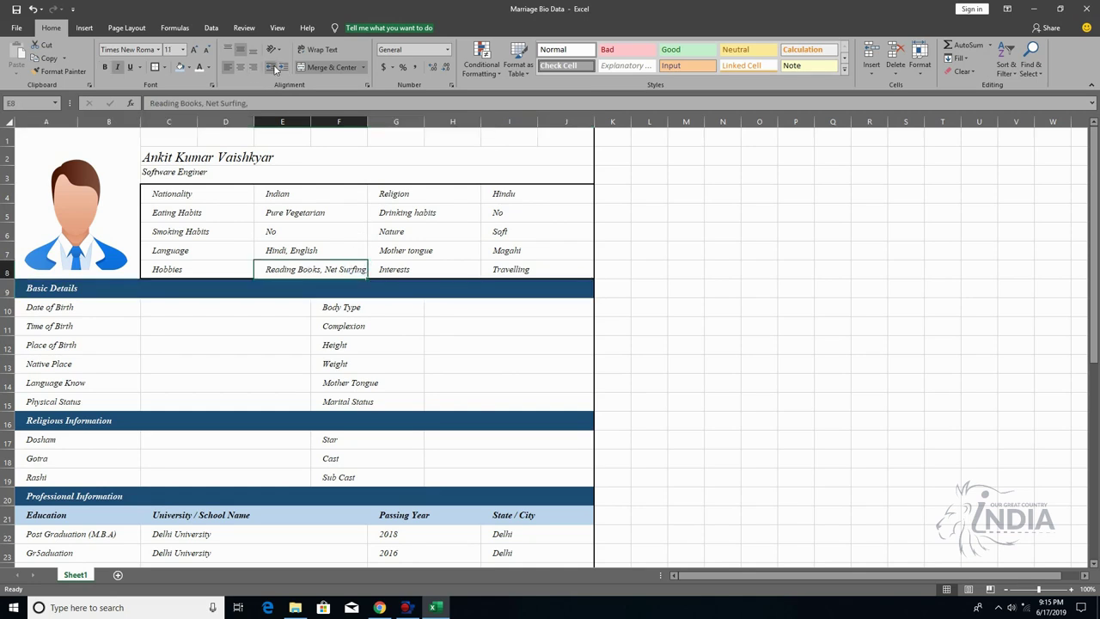
pyautogui.click(272, 67)
pyautogui.click(412, 196)
pyautogui.moveTo(172, 193); pyautogui.dragTo(215, 268)
pyautogui.click(105, 67)
pyautogui.moveTo(394, 193); pyautogui.dragTo(403, 269)
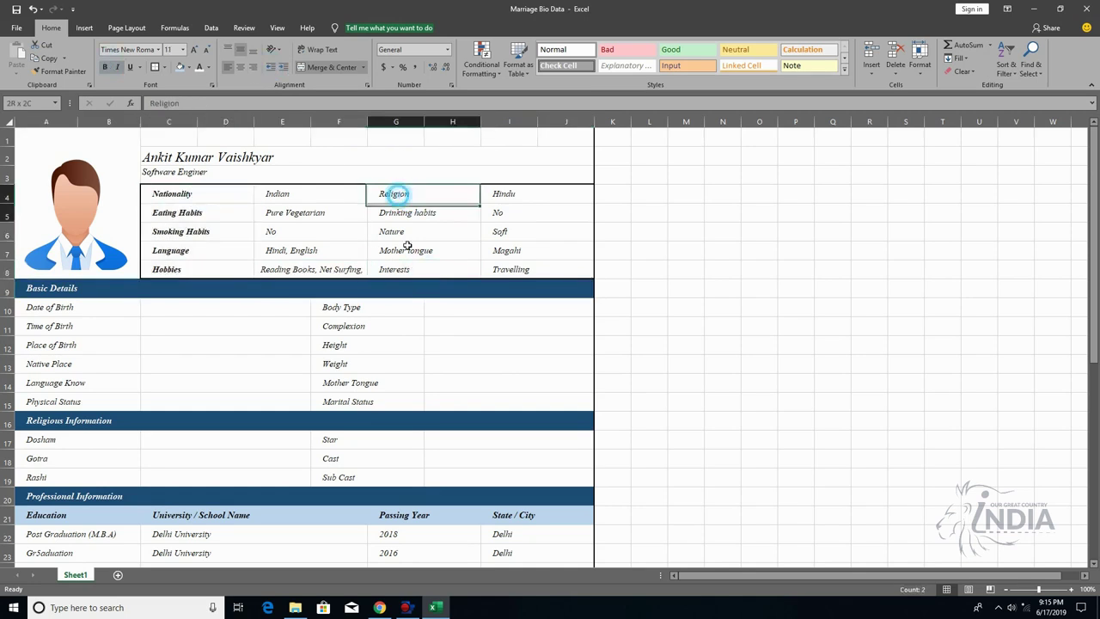
pyautogui.click(105, 67)
# Bold the Basic Details labels Date of Birth–Physical Status and Body Type–Marital Status.
pyautogui.click(773, 292)
pyautogui.moveTo(50, 307); pyautogui.dragTo(52, 402)
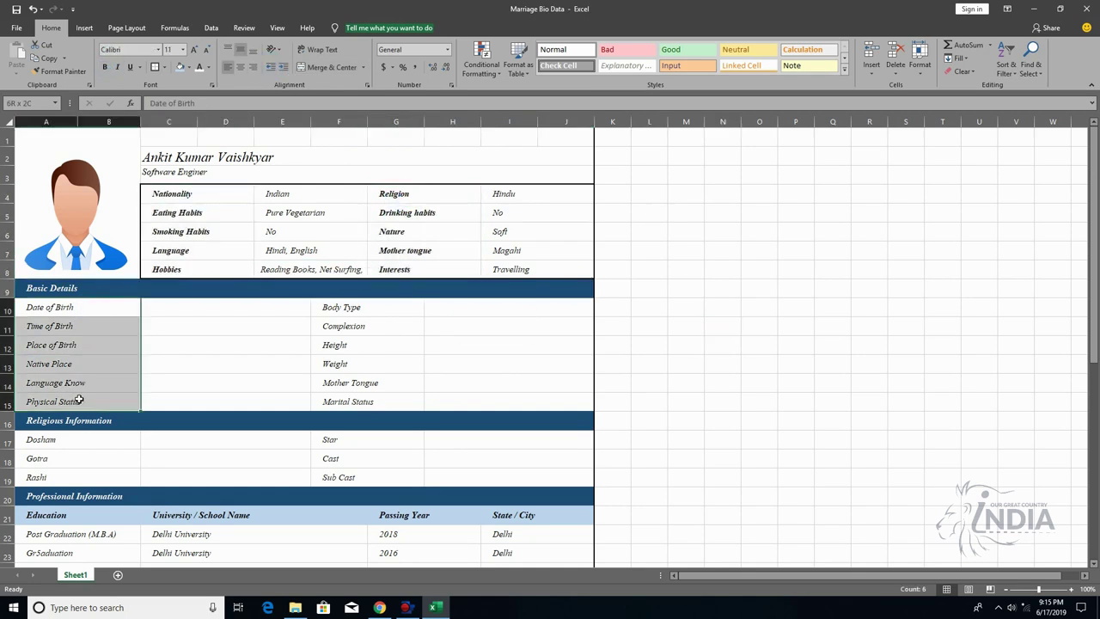
pyautogui.click(105, 67)
pyautogui.moveTo(343, 307); pyautogui.dragTo(348, 401)
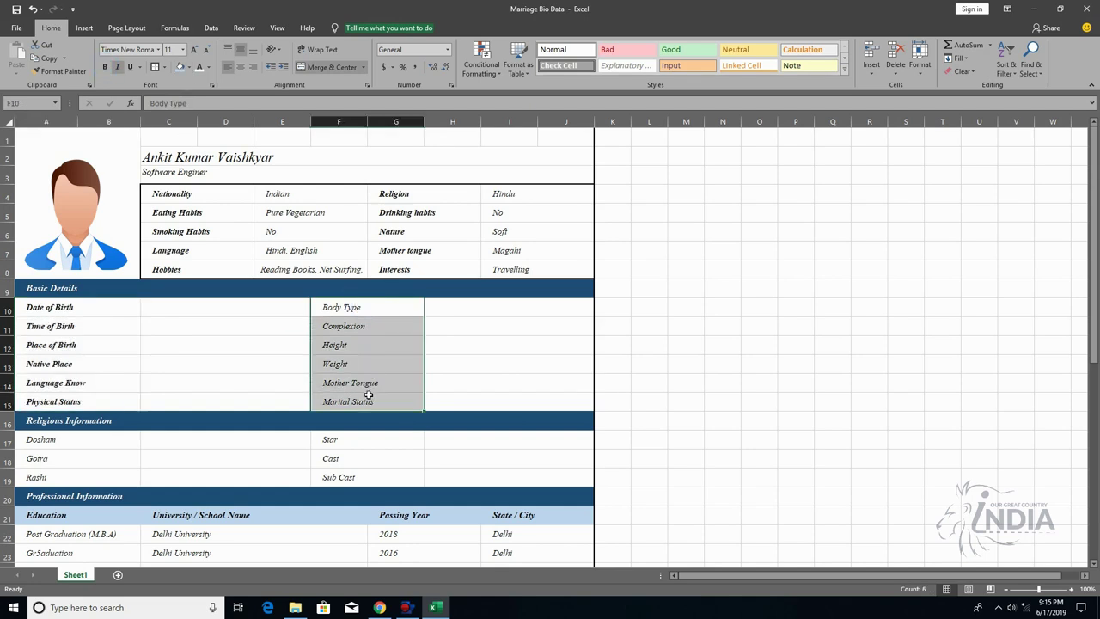
pyautogui.click(105, 67)
# Enter the date and AM time of birth, re-entering the birth date with its full year.
pyautogui.click(225, 306)
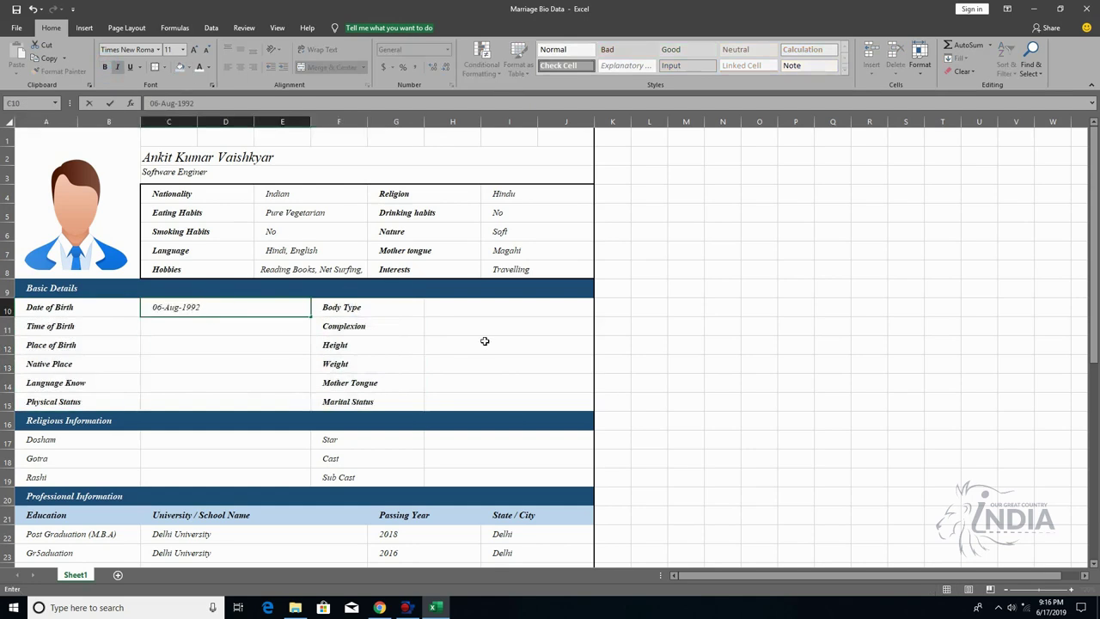
pyautogui.press('Return')
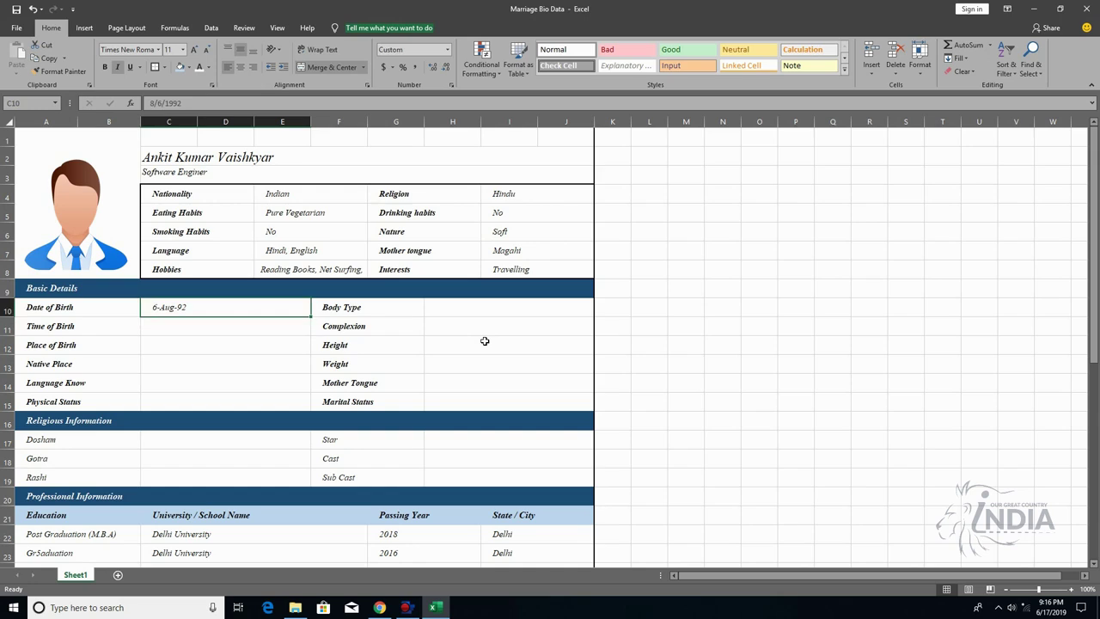
pyautogui.write('01')
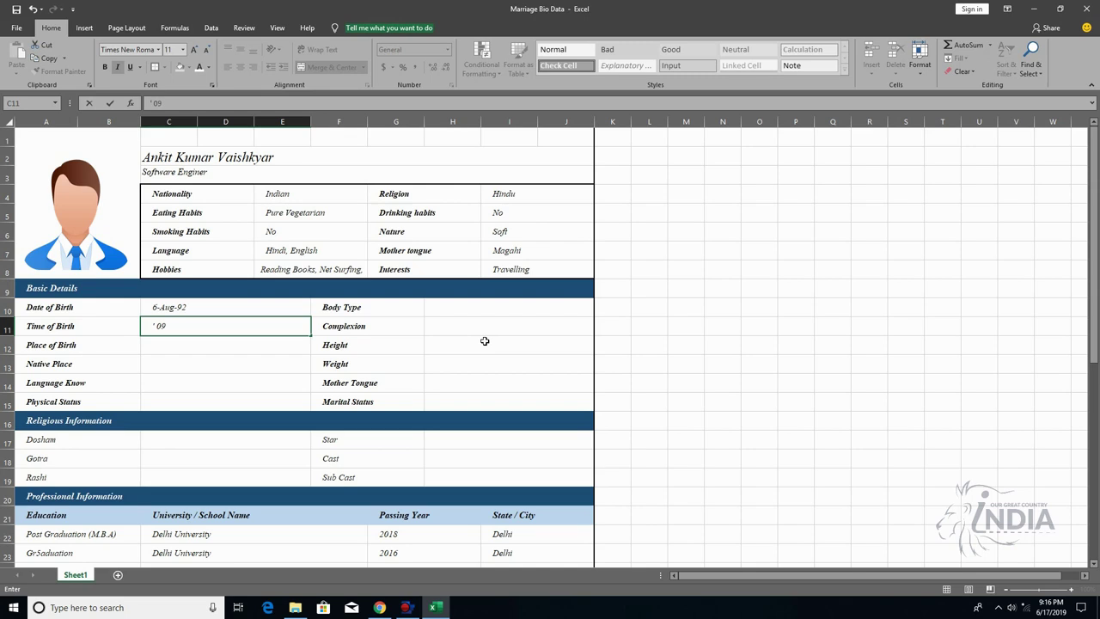
pyautogui.write('AM')
pyautogui.press('Return')
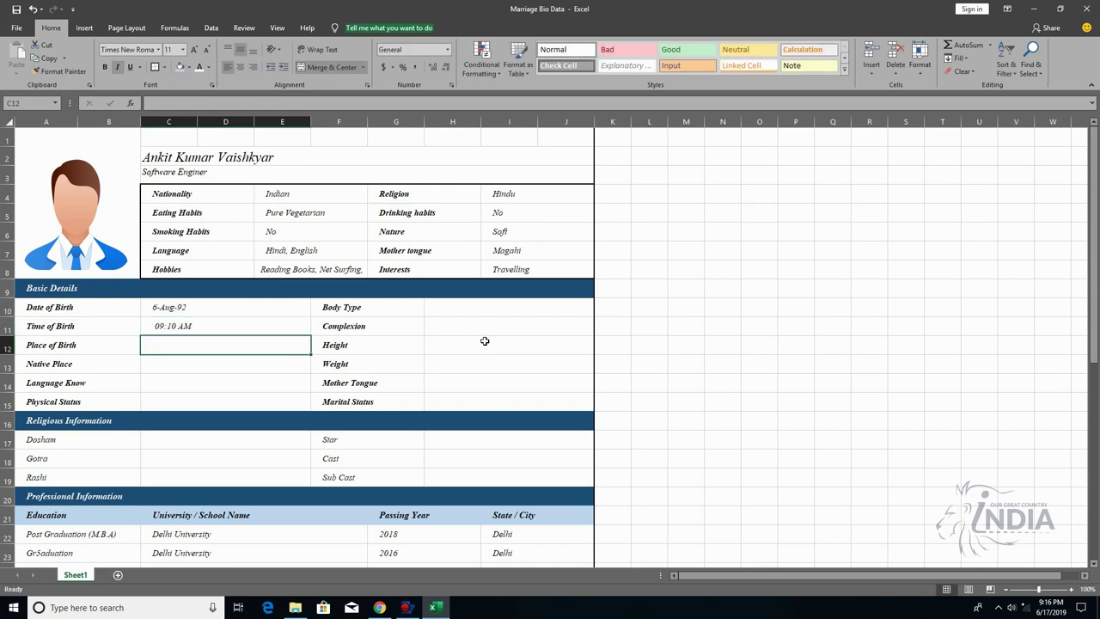
pyautogui.press('Up')
pyautogui.press('Up')
pyautogui.press('F2')
pyautogui.press('Escape')
pyautogui.write("'0")
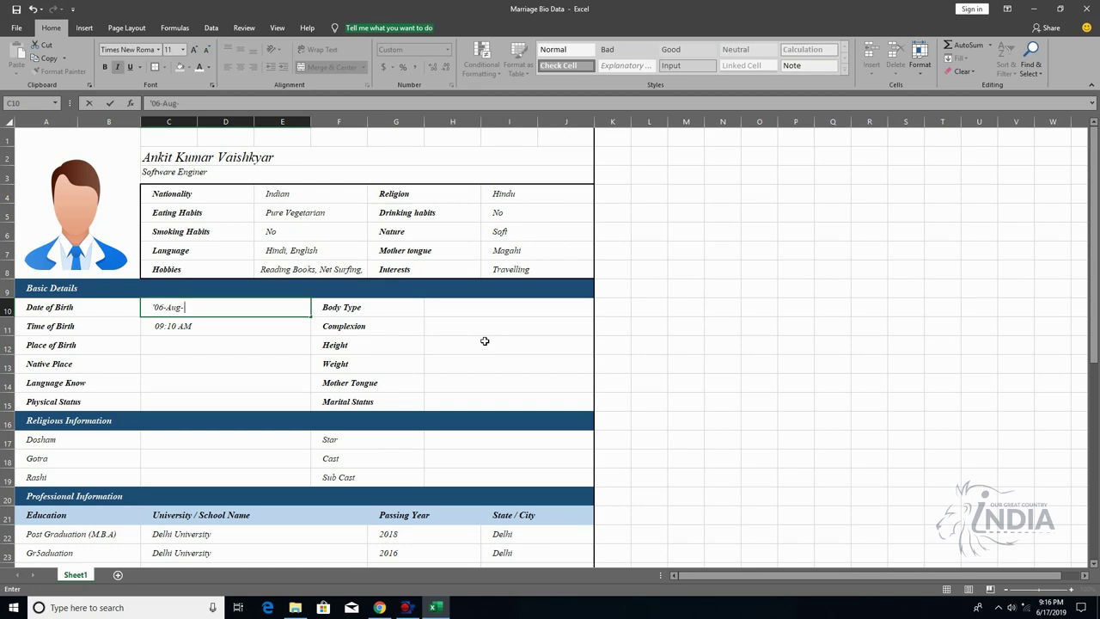
pyautogui.write('201')
pyautogui.press('Return')
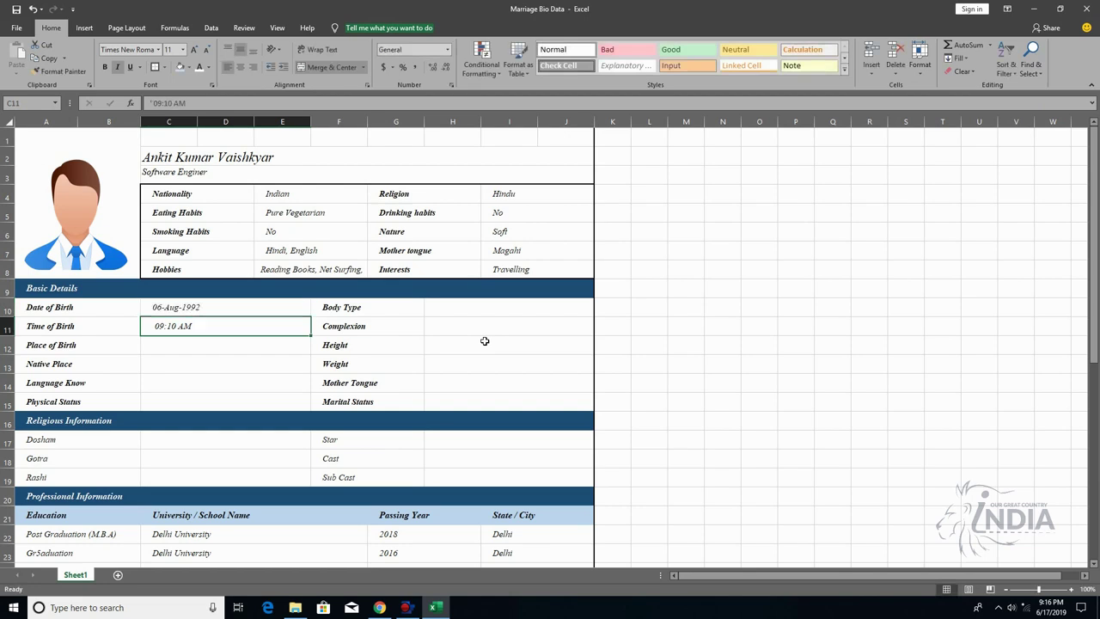
# Fill in Gaya as place of birth and native place, and Normal as physical status.
pyautogui.press('Return')
pyautogui.write('Gaya')
pyautogui.press('Return')
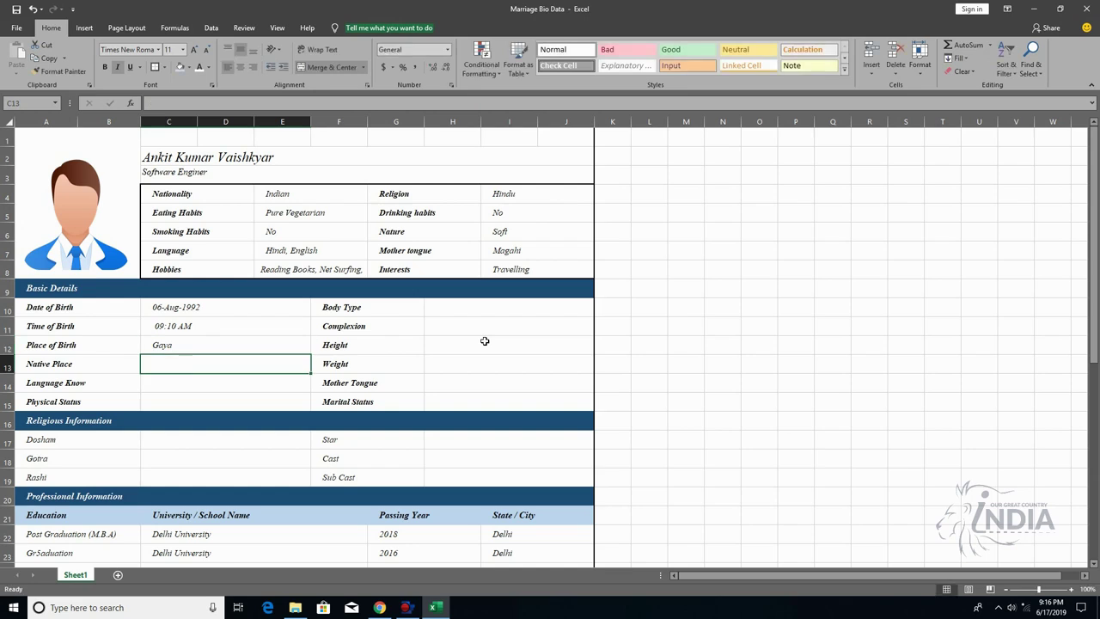
pyautogui.write('Gaya')
pyautogui.press('Return')
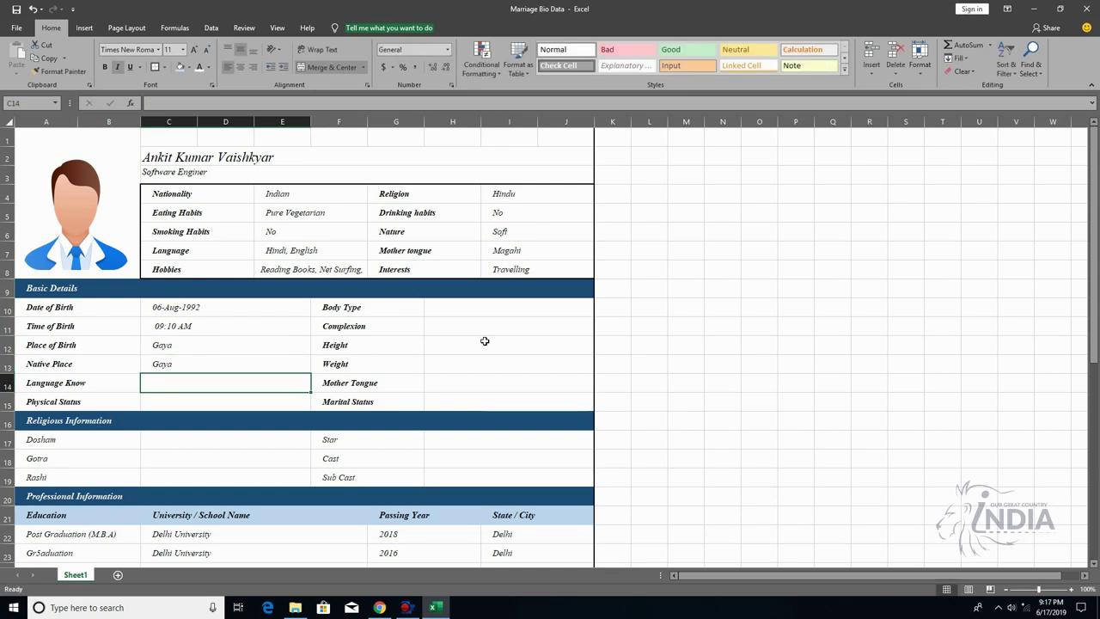
pyautogui.press('Return')
pyautogui.write('Normal')
pyautogui.press('Return')
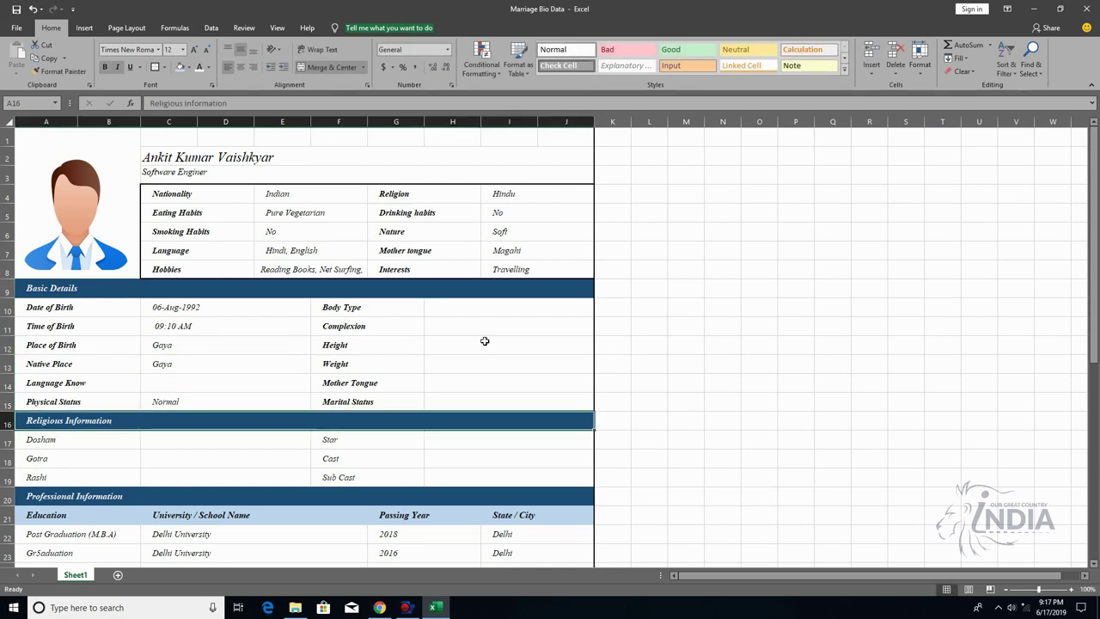
# Enter Average as body type and Fair as complexion, then begin the height value.
pyautogui.press('Up')
pyautogui.press('Up')
pyautogui.press('Up')
pyautogui.press('Up')
pyautogui.press('Right')
pyautogui.press('Right')
pyautogui.write('A')
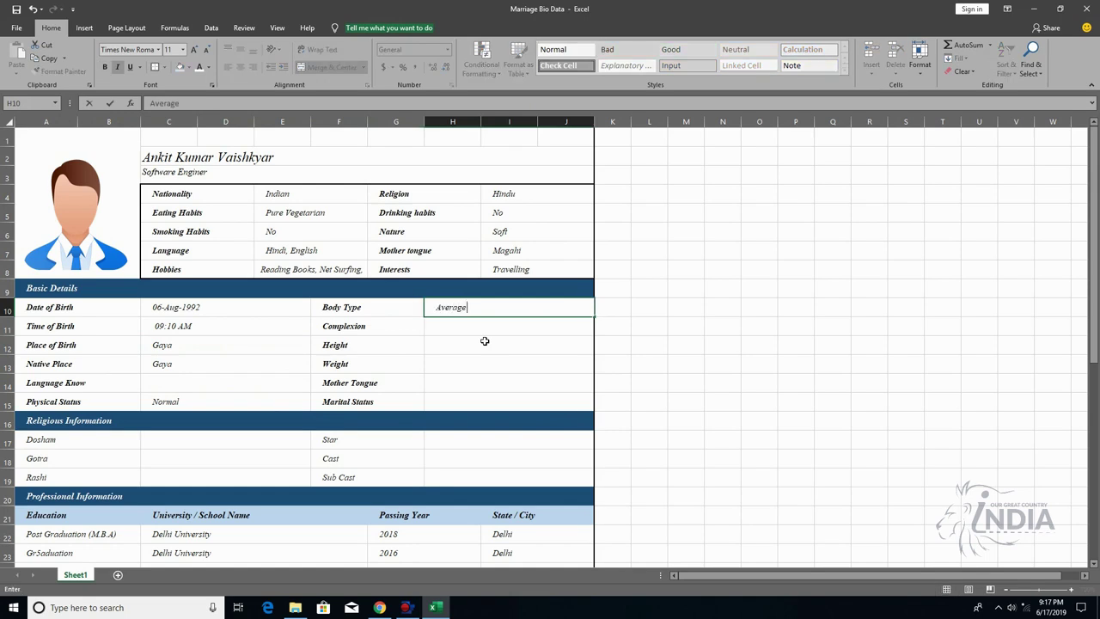
pyautogui.press('Return')
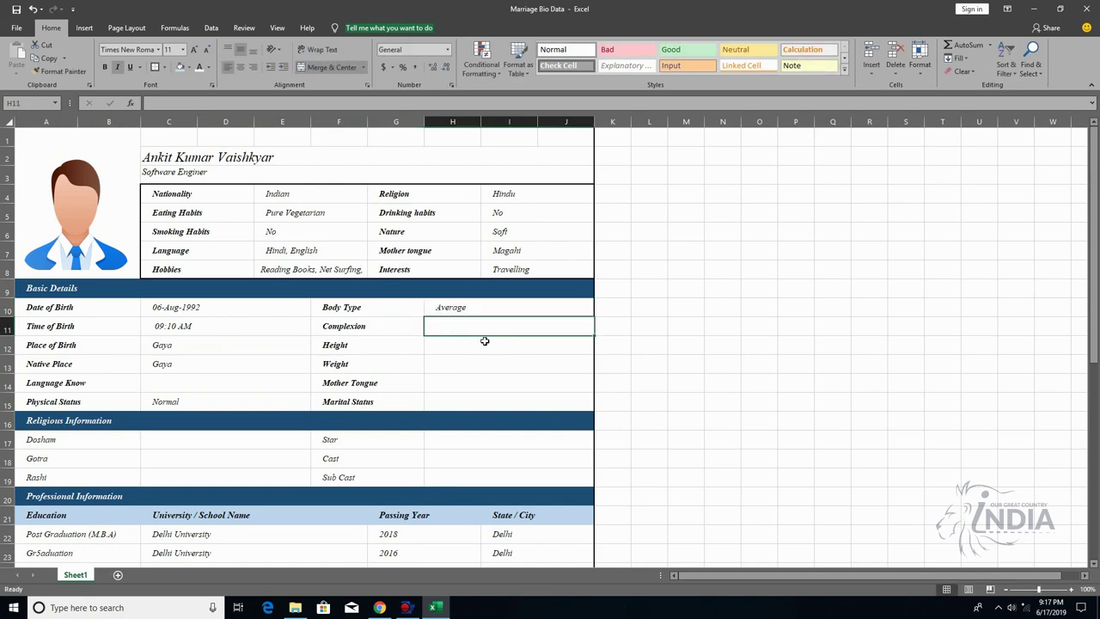
pyautogui.write('Fair')
pyautogui.press('Return')
pyautogui.write('5')
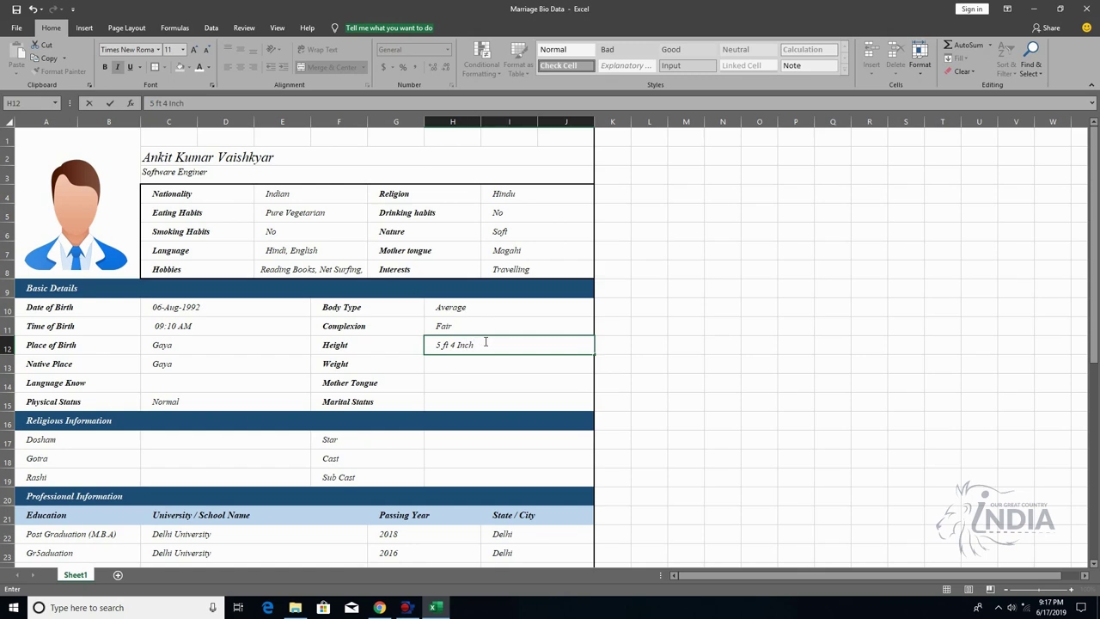
# Enter weight 60 Kg Approx., a dash for Mother Tongue, and Unmarried as marital status.
pyautogui.press('Return')
pyautogui.write('60 Kg Approx')
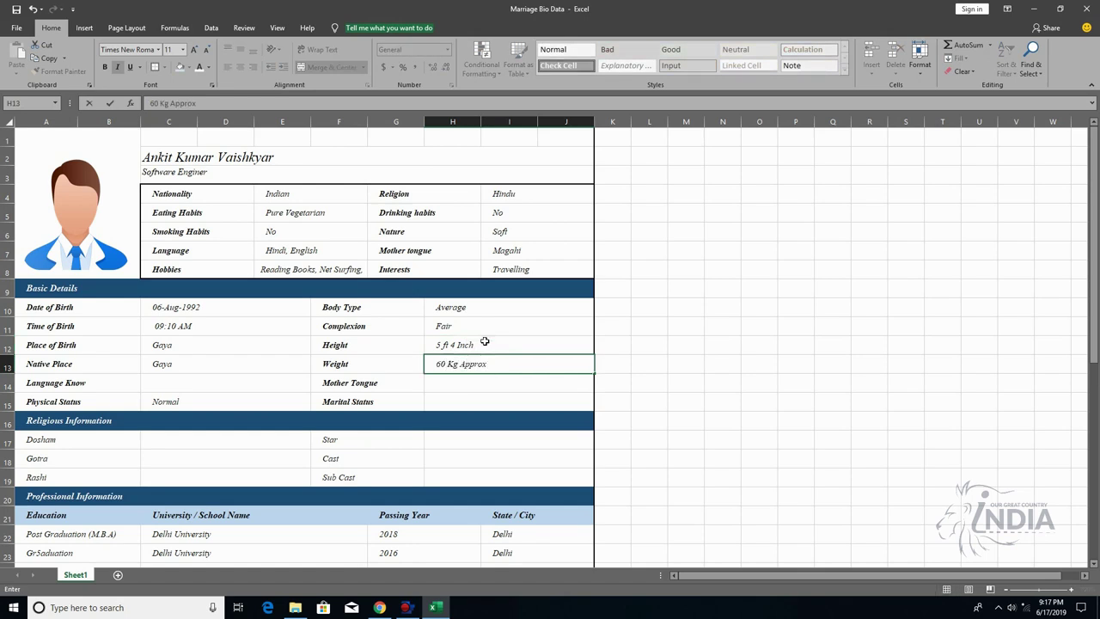
pyautogui.write('.')
pyautogui.press('Return')
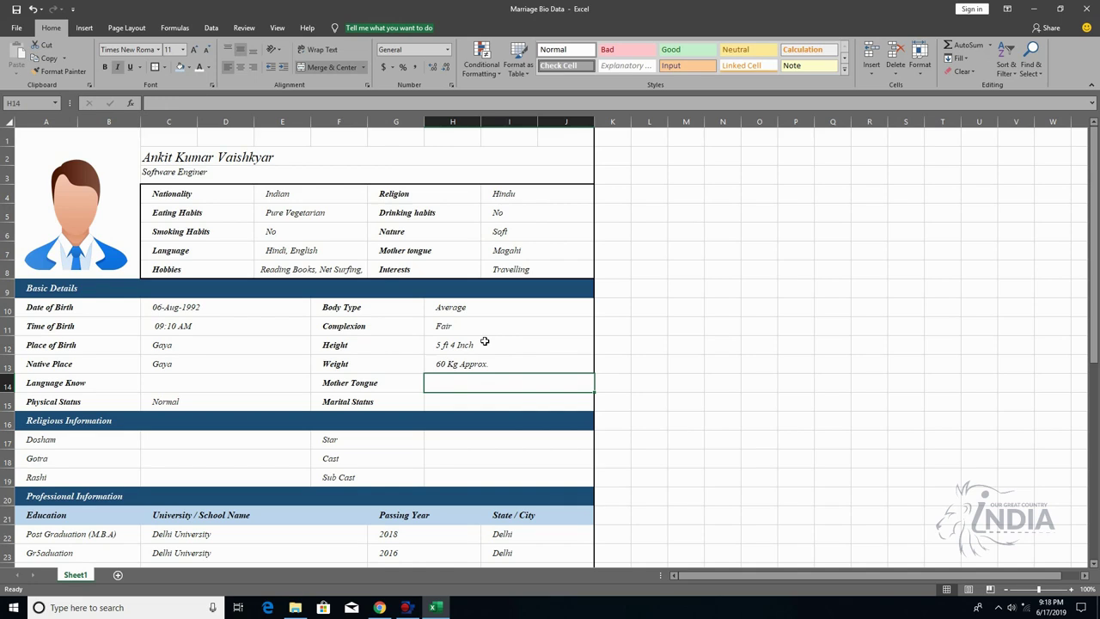
pyautogui.write('-')
pyautogui.press('Return')
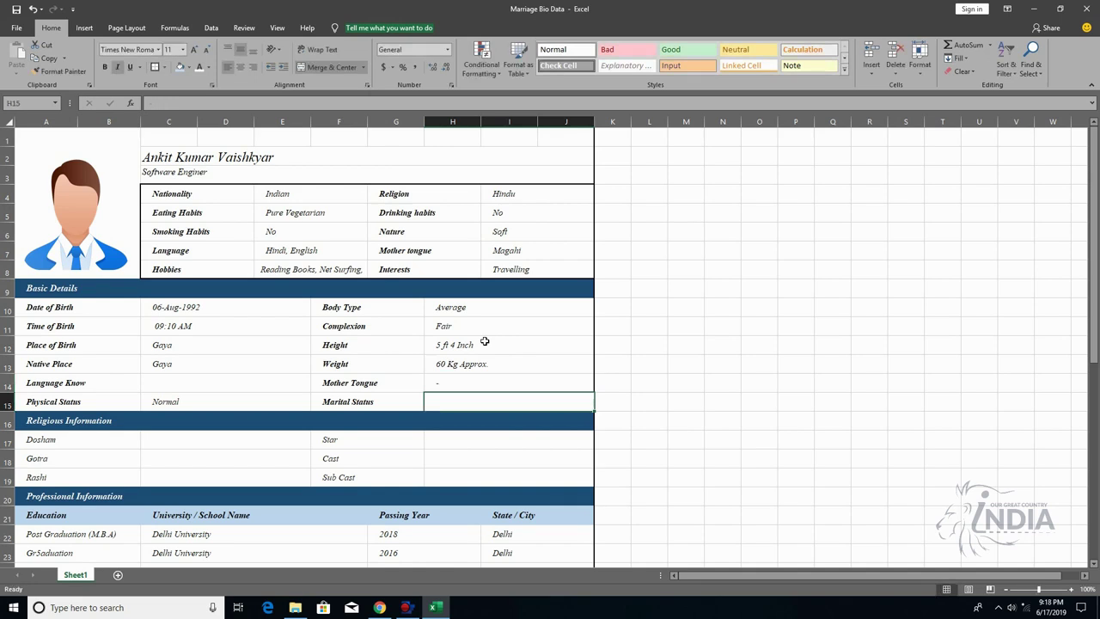
pyautogui.write('Unmarri')
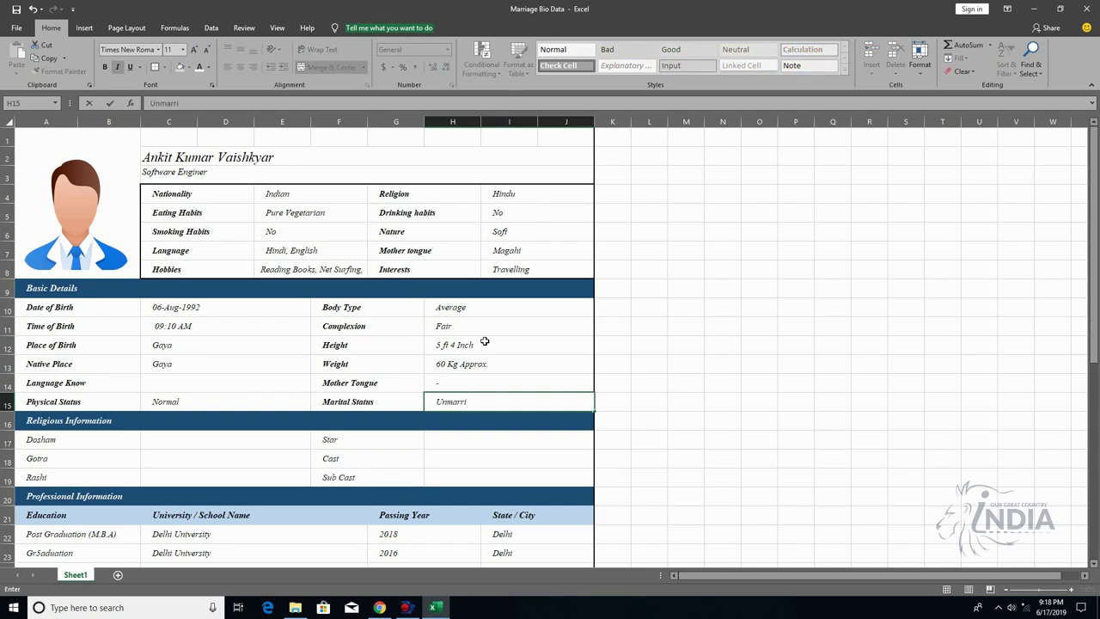
pyautogui.press('Return')
# Fill in Dosham No, Gotra Kamalmuni and Rashi Makar in the religious section.
pyautogui.press('Down')
pyautogui.press('Down')
pyautogui.press('Down')
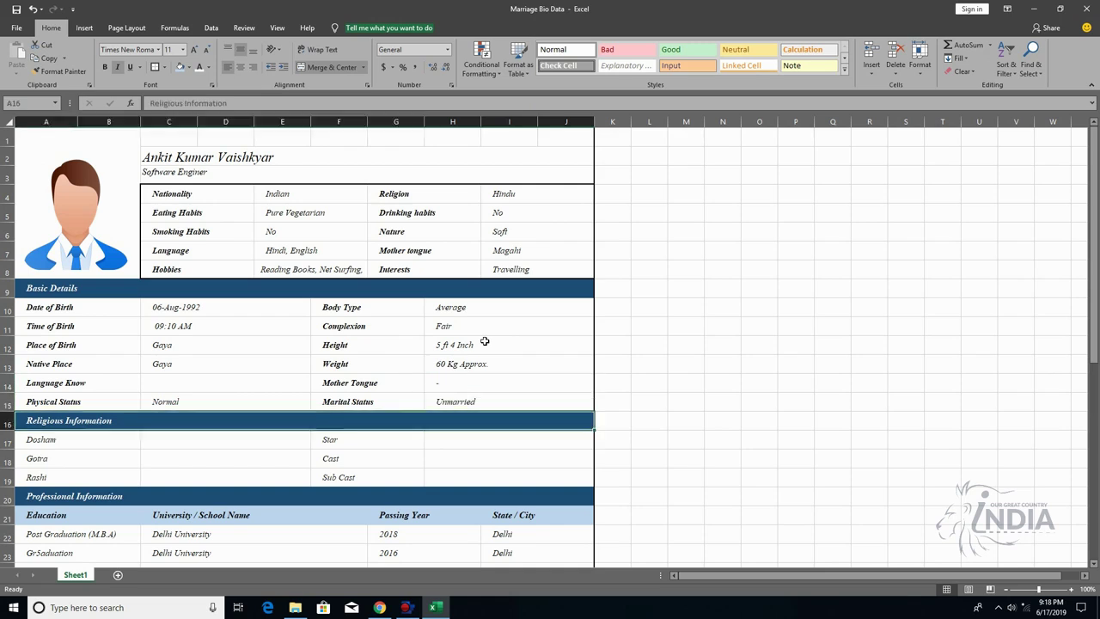
pyautogui.press('Left')
pyautogui.press('Left')
pyautogui.press('Up')
pyautogui.press('Up')
pyautogui.press('Right')
pyautogui.press('Down')
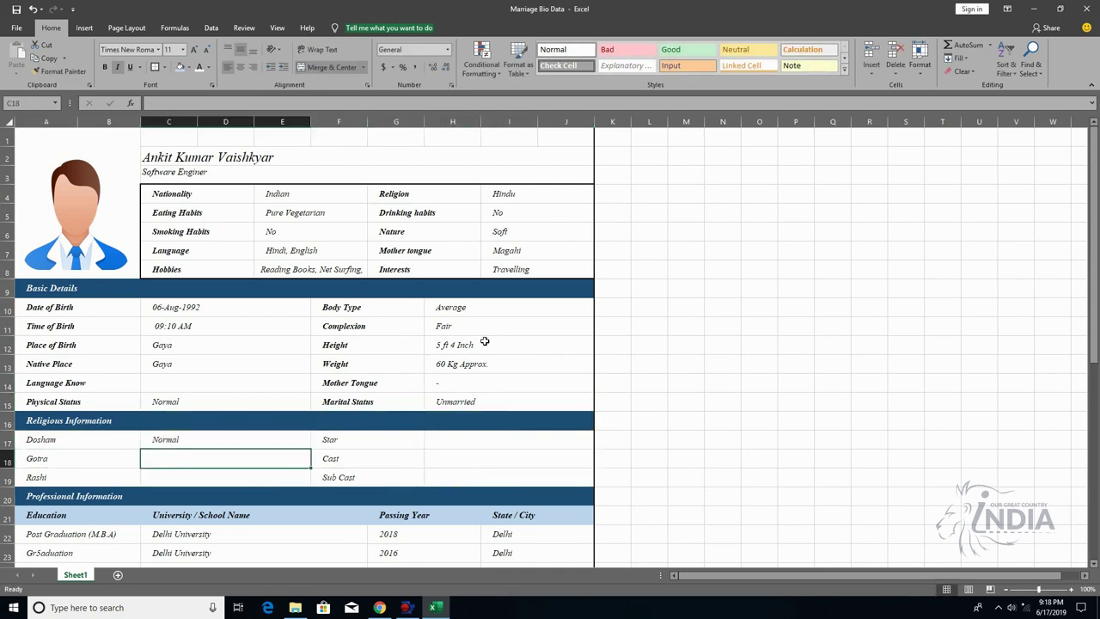
pyautogui.press('Up')
pyautogui.write('No')
pyautogui.press('Return')
pyautogui.write('Kamalm')
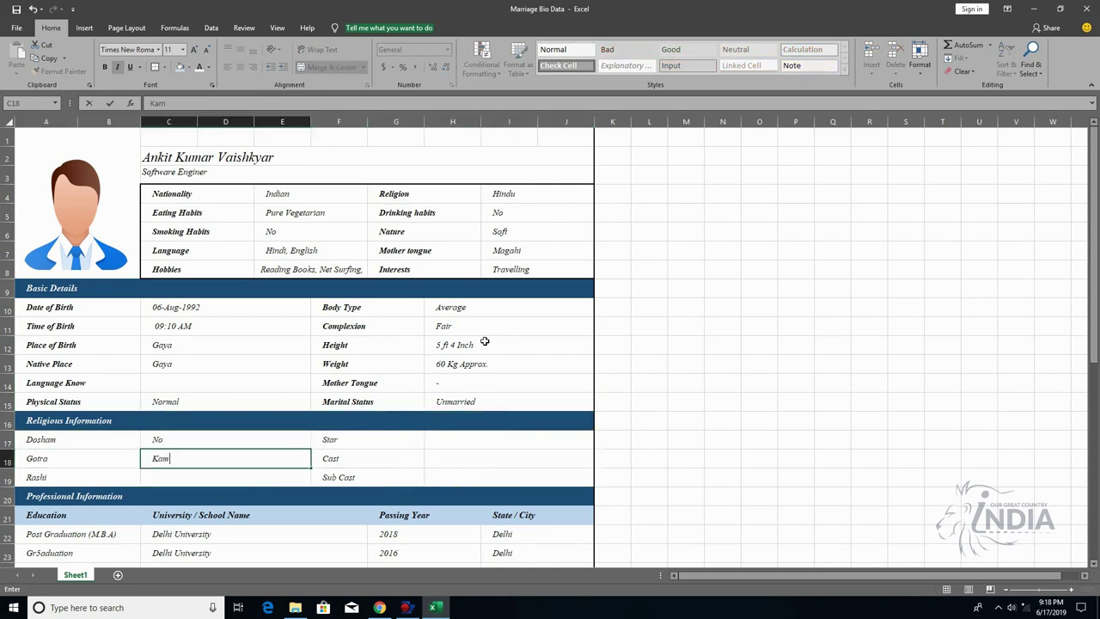
pyautogui.write('uni')
pyautogui.press('Return')
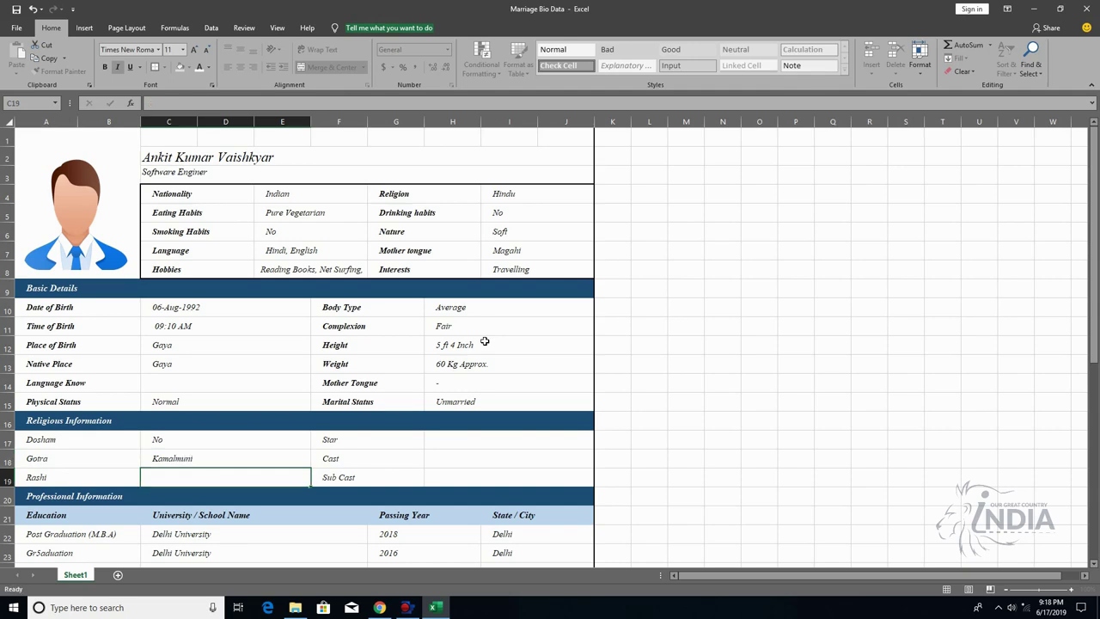
pyautogui.write('Mak')
pyautogui.press('Return')
pyautogui.press('Up')
pyautogui.press('Up')
pyautogui.press('Up')
# Zoom in on the sheet and enter a dash for Star.
pyautogui.click(1073, 589)
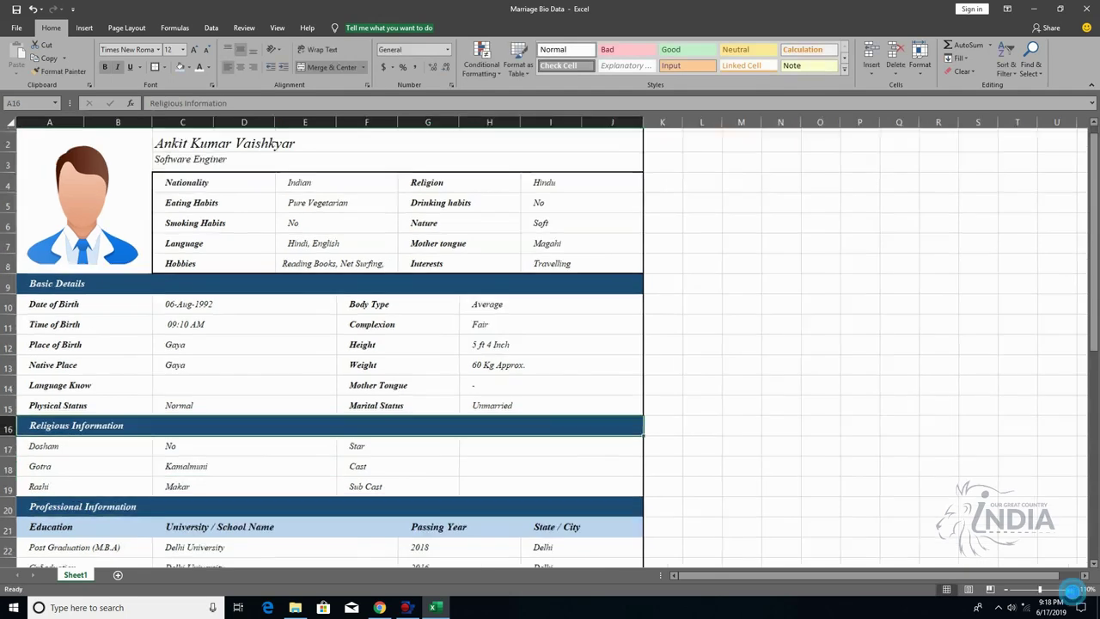
pyautogui.click(1074, 589)
pyautogui.click(1074, 590)
pyautogui.click(1073, 590)
pyautogui.scroll(-1, 211, 437)
pyautogui.click(265, 430)
pyautogui.click(365, 469)
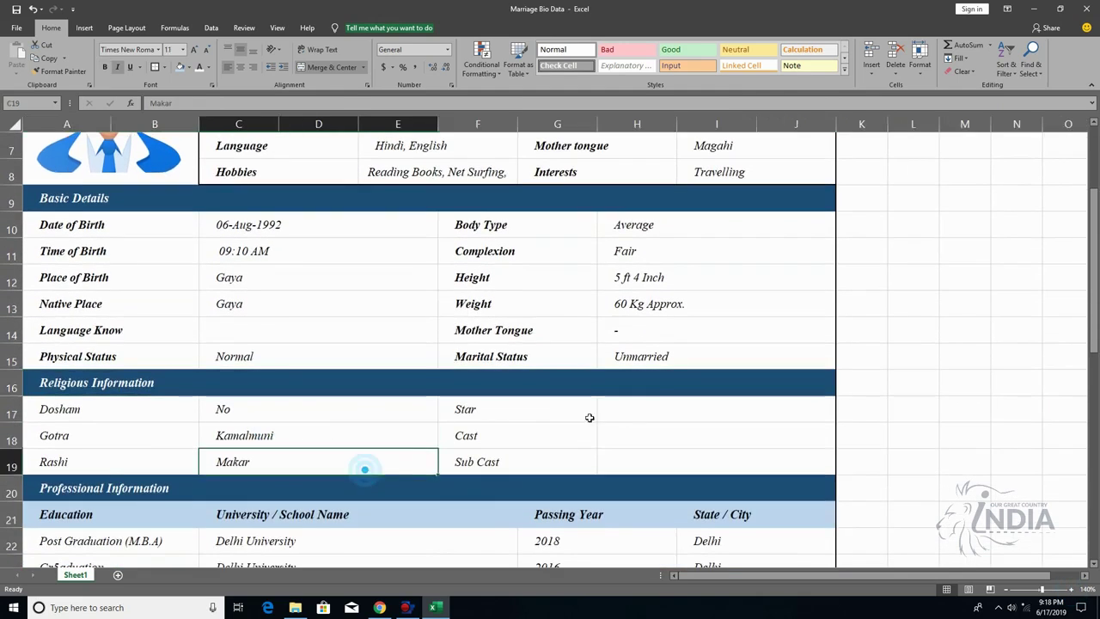
pyautogui.click(619, 417)
pyautogui.write('-')
pyautogui.press('Return')
# Enter Cast as Mahuri (Baniya) and Sub Cast as Vaishkyar, fixing typos along the way.
pyautogui.write('ma')
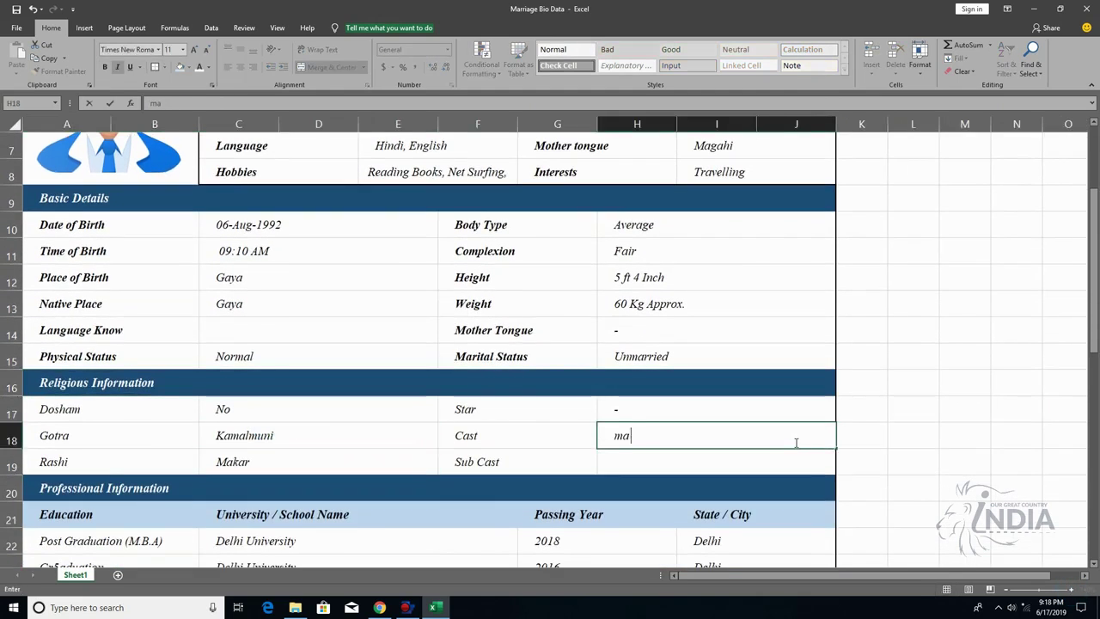
pyautogui.write('hur')
pyautogui.press('BackSpace')
pyautogui.press('BackSpace')
pyautogui.press('BackSpace')
pyautogui.press('BackSpace')
pyautogui.press('BackSpace')
pyautogui.write('Mahu')
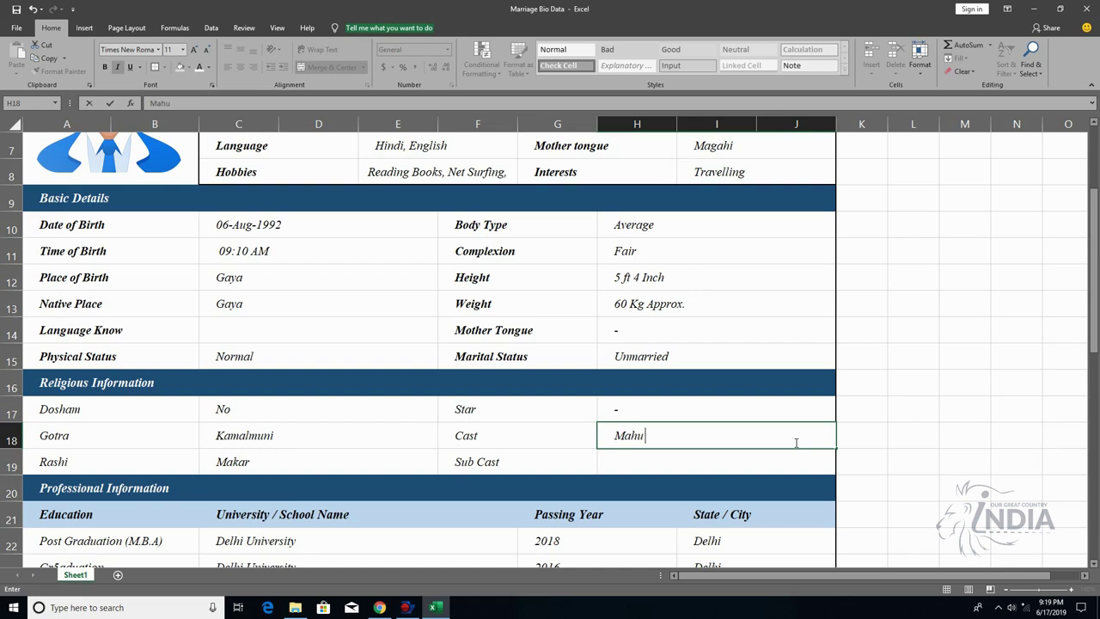
pyautogui.write('bano')
pyautogui.write('i')
pyautogui.press('BackSpace')
pyautogui.press('BackSpace')
pyautogui.press('BackSpace')
pyautogui.write('Baniy')
pyautogui.press('Return')
pyautogui.write('vai')
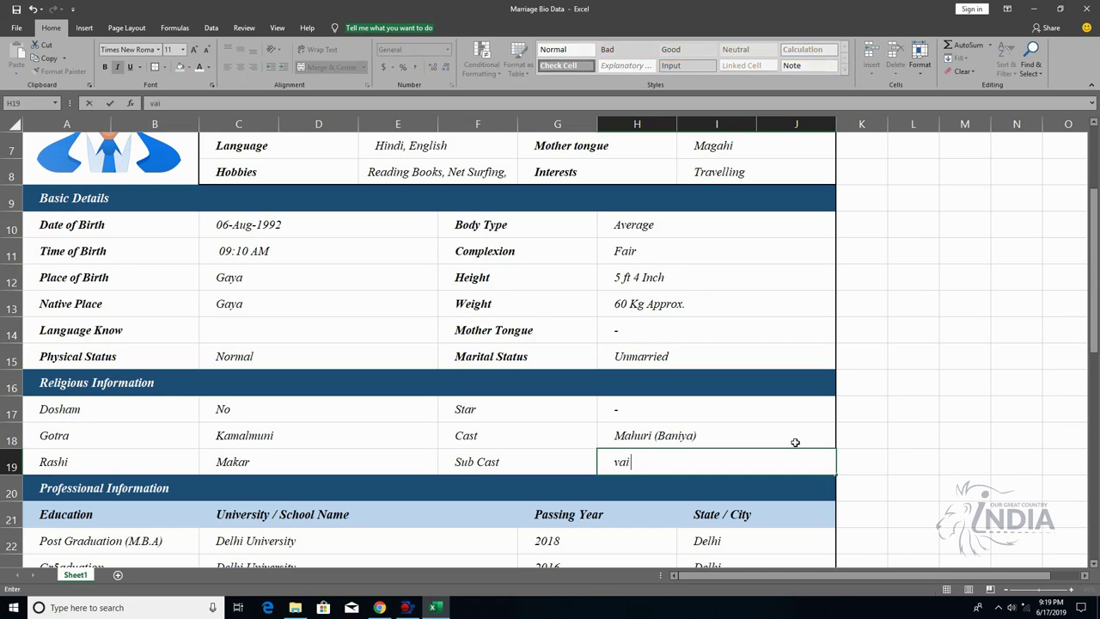
pyautogui.press('BackSpace')
pyautogui.press('BackSpace')
pyautogui.press('BackSpace')
pyautogui.press('BackSpace')
pyautogui.press('BackSpace')
pyautogui.write('V')
pyautogui.write('ky')
pyautogui.write('r')
pyautogui.press('Return')
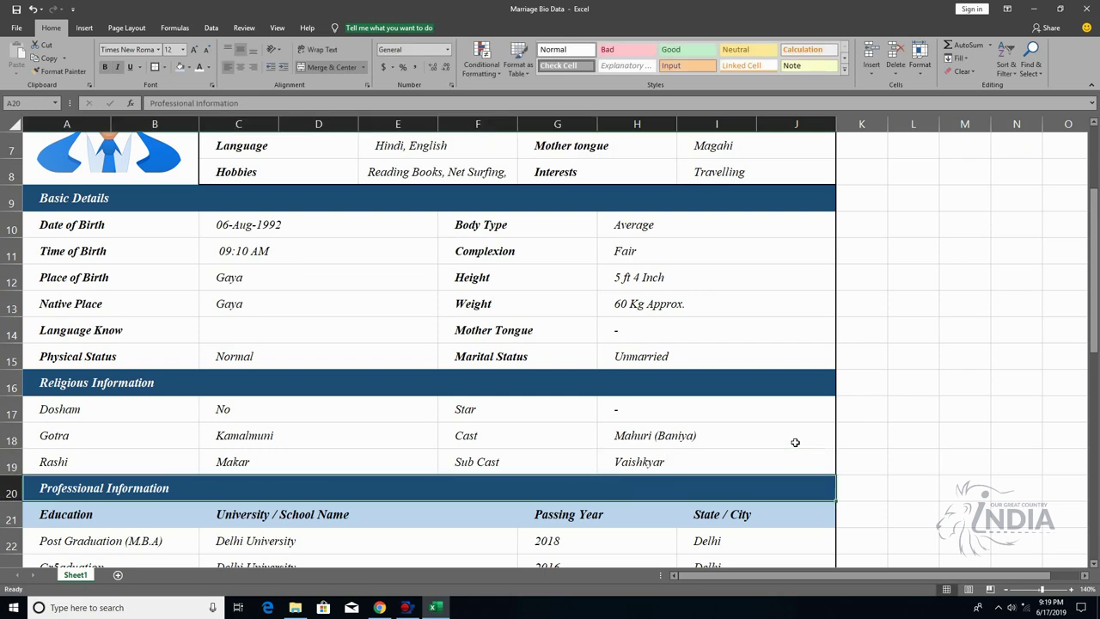
# Bold the Dosham–Rashi and Star–Sub Cast labels.
pyautogui.moveTo(92, 405); pyautogui.dragTo(103, 442)
pyautogui.click(105, 67)
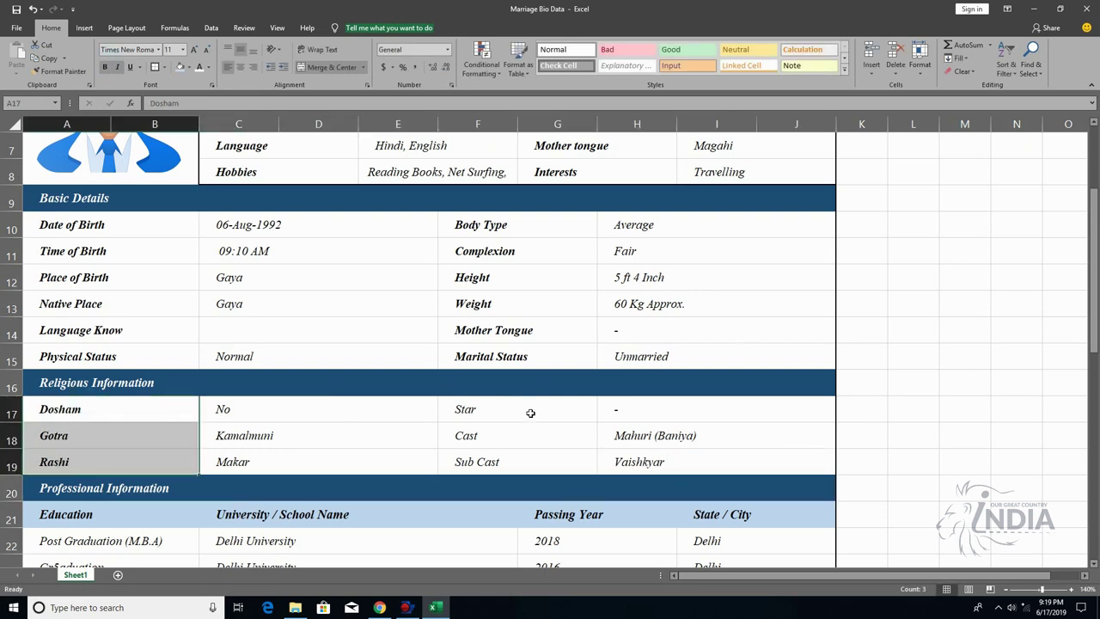
pyautogui.moveTo(481, 409); pyautogui.dragTo(481, 461)
pyautogui.click(105, 67)
pyautogui.click(913, 383)
# Bold the Working Details labels, leaving the education labels unbolded after a trial.
pyautogui.moveTo(1085, 300); pyautogui.dragTo(1086, 331)
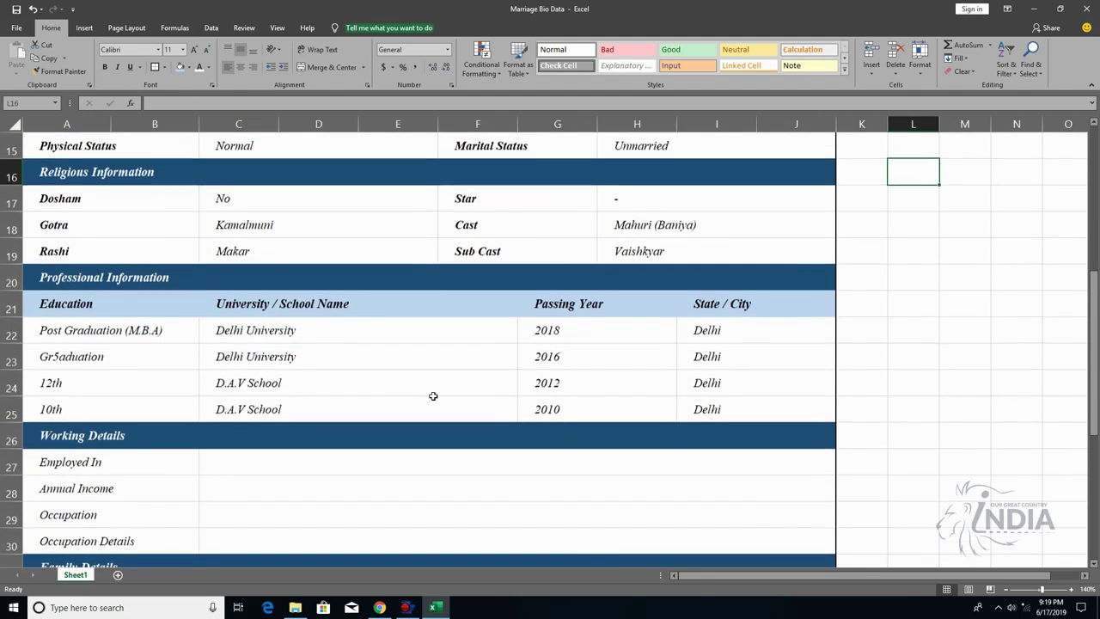
pyautogui.moveTo(94, 330); pyautogui.dragTo(146, 408)
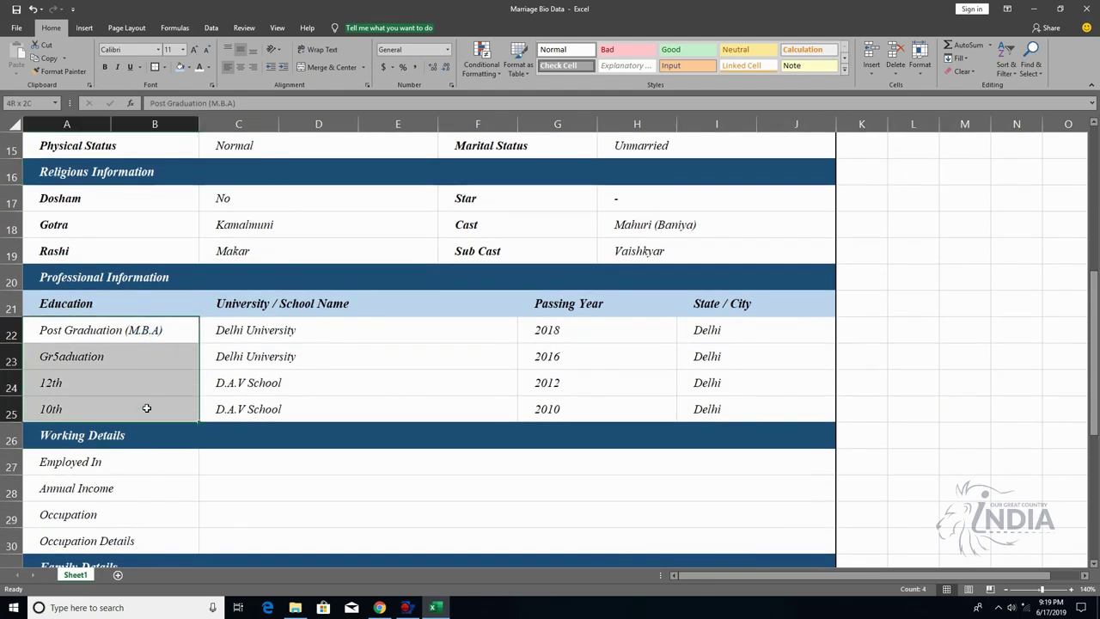
pyautogui.click(105, 67)
pyautogui.click(319, 325)
pyautogui.moveTo(186, 329); pyautogui.dragTo(182, 408)
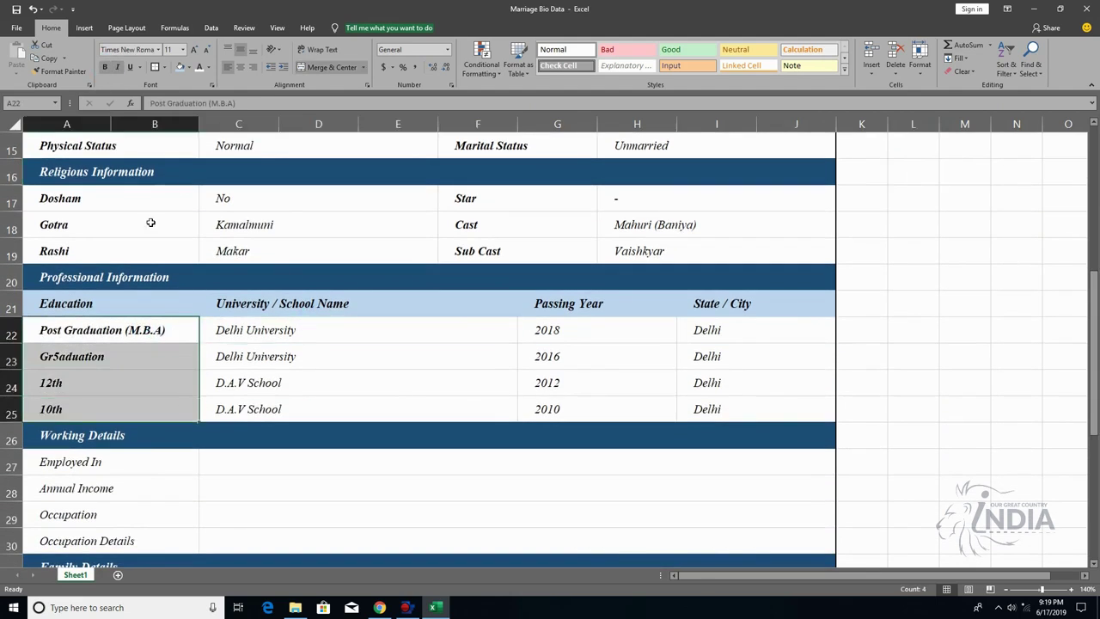
pyautogui.click(105, 67)
pyautogui.click(319, 356)
pyautogui.scroll(-1, 385, 400)
pyautogui.moveTo(77, 382); pyautogui.dragTo(131, 451)
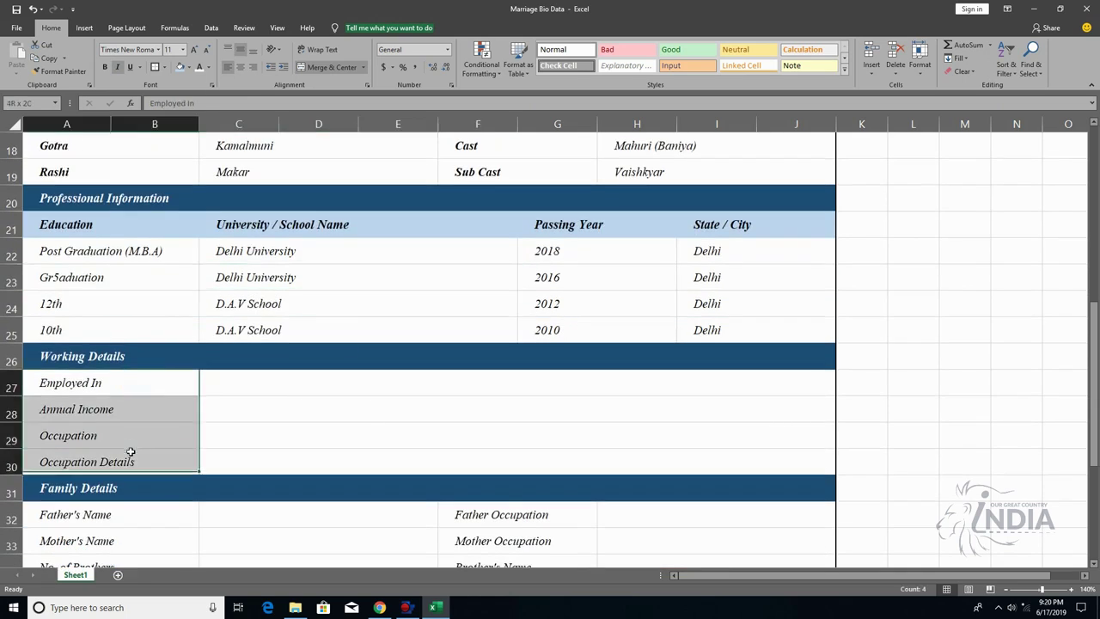
pyautogui.click(105, 67)
# Enter employer ABC Pvt. Ltd Company, income 4 to 5 Lack, and dashes for both occupation fields.
pyautogui.click(305, 379)
pyautogui.write('BC Pvt.')
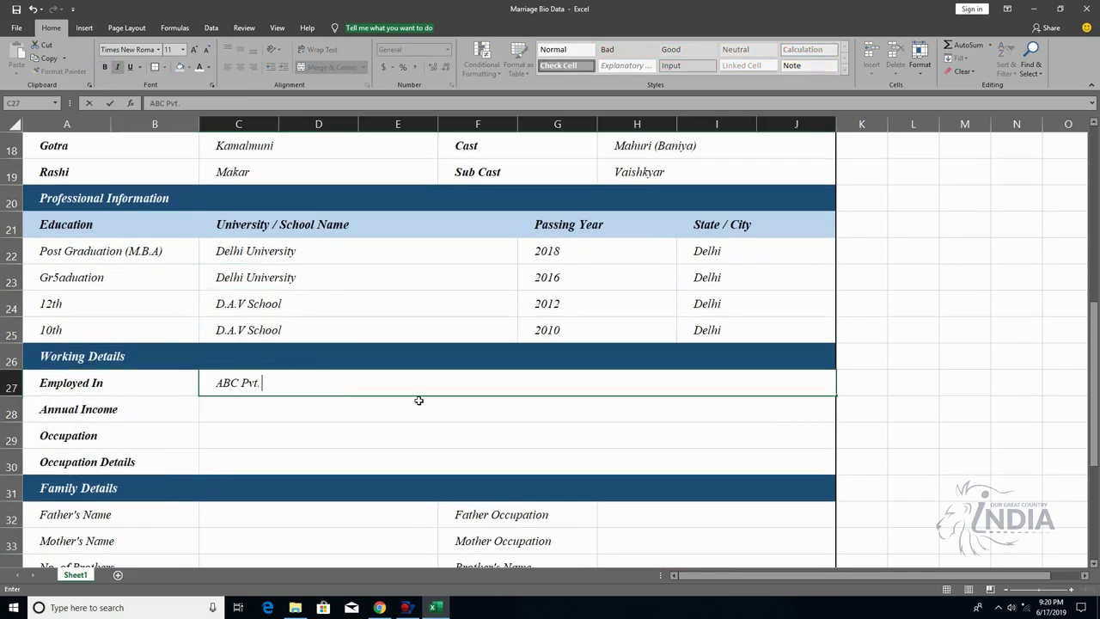
pyautogui.write('Ltd Comp')
pyautogui.write('any')
pyautogui.press('Return')
pyautogui.write('4 to 5 La')
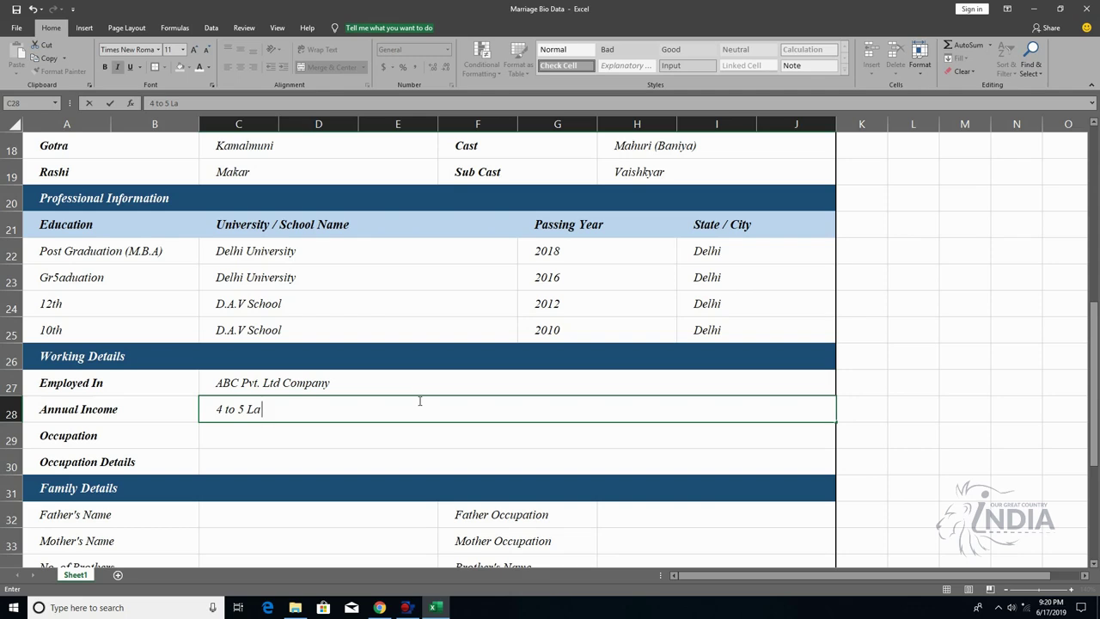
pyautogui.write('k')
pyautogui.press('Return')
pyautogui.write('-')
pyautogui.press('Return')
pyautogui.write('-')
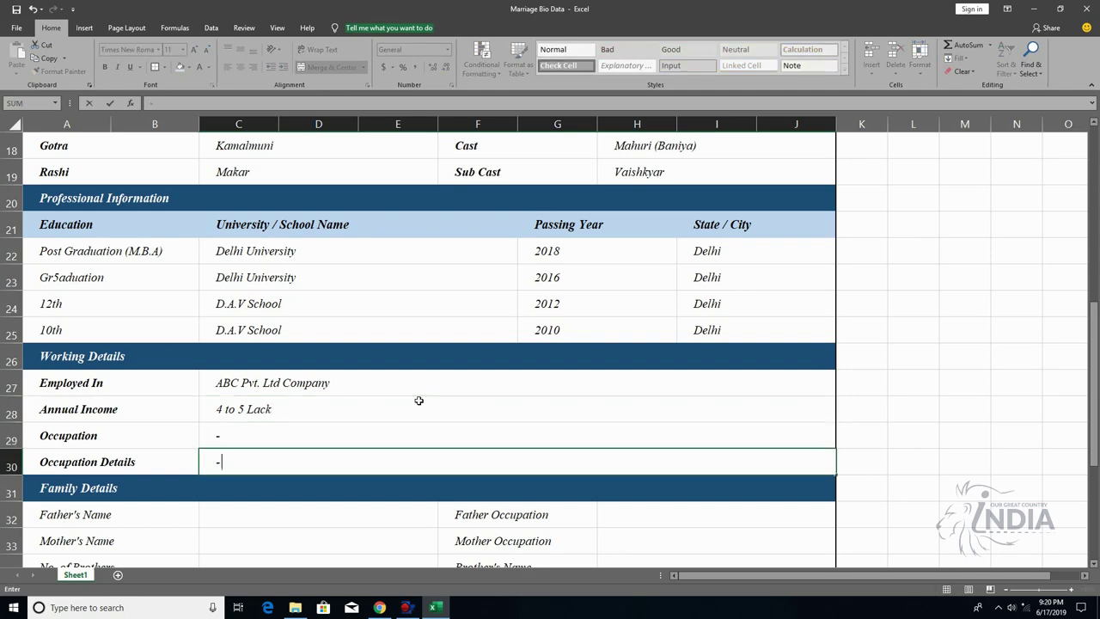
pyautogui.press('Return')
pyautogui.scroll(-2, 368, 385)
pyautogui.click(238, 355)
# Enter the father's and mother's names, 2 brothers and 1 sister.
pyautogui.write('Sh. ')
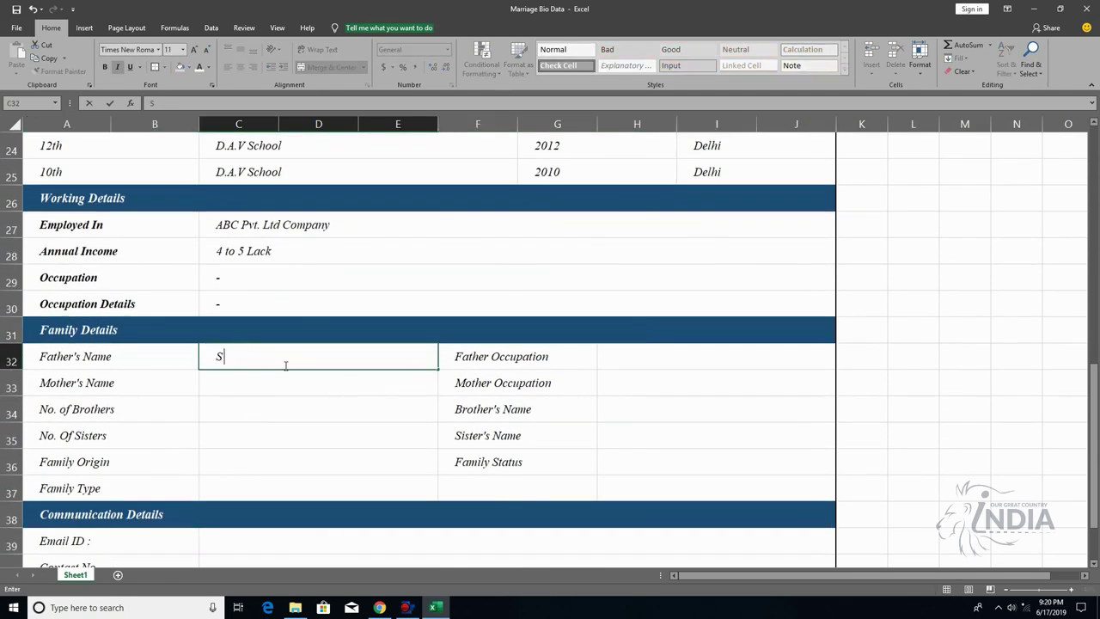
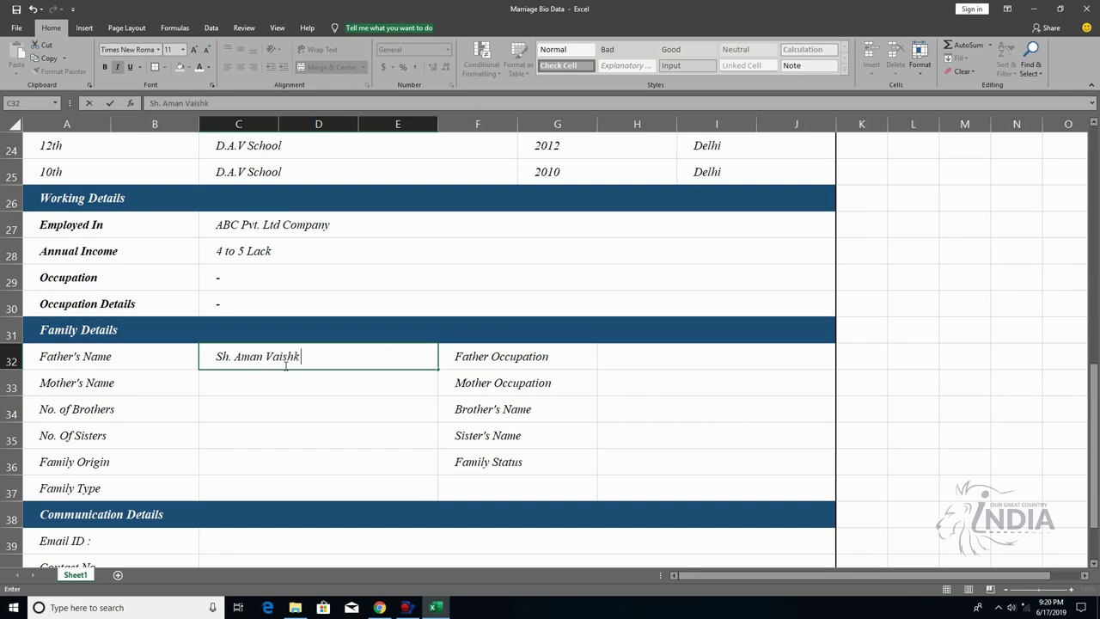
pyautogui.press('Return')
pyautogui.write('Smt. ')
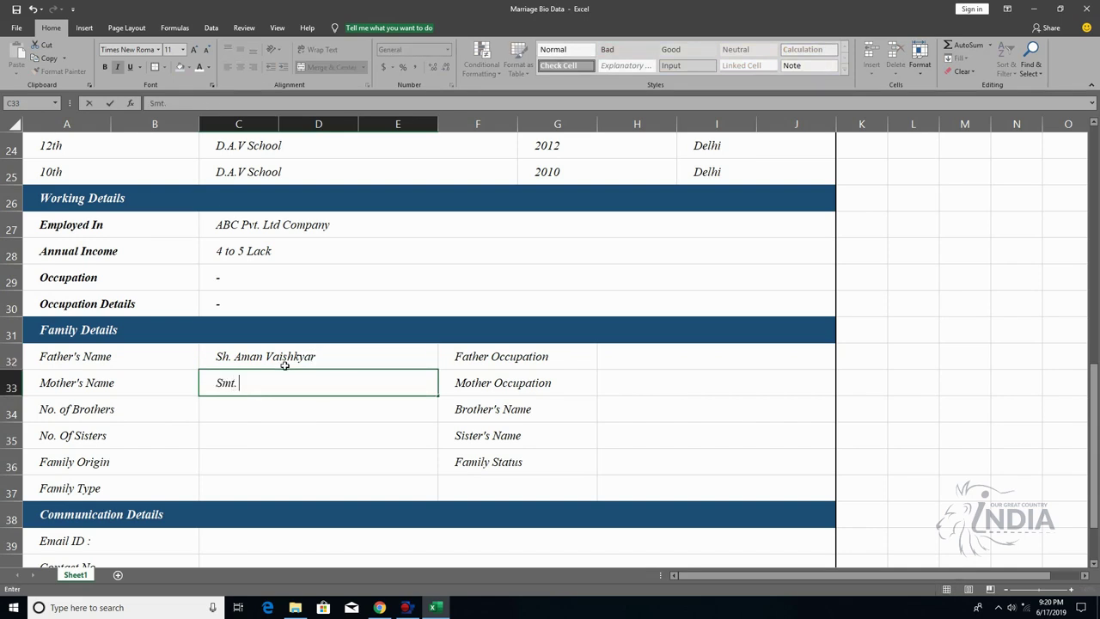
pyautogui.press('Return')
pyautogui.write('2')
pyautogui.press('Return')
pyautogui.write('1')
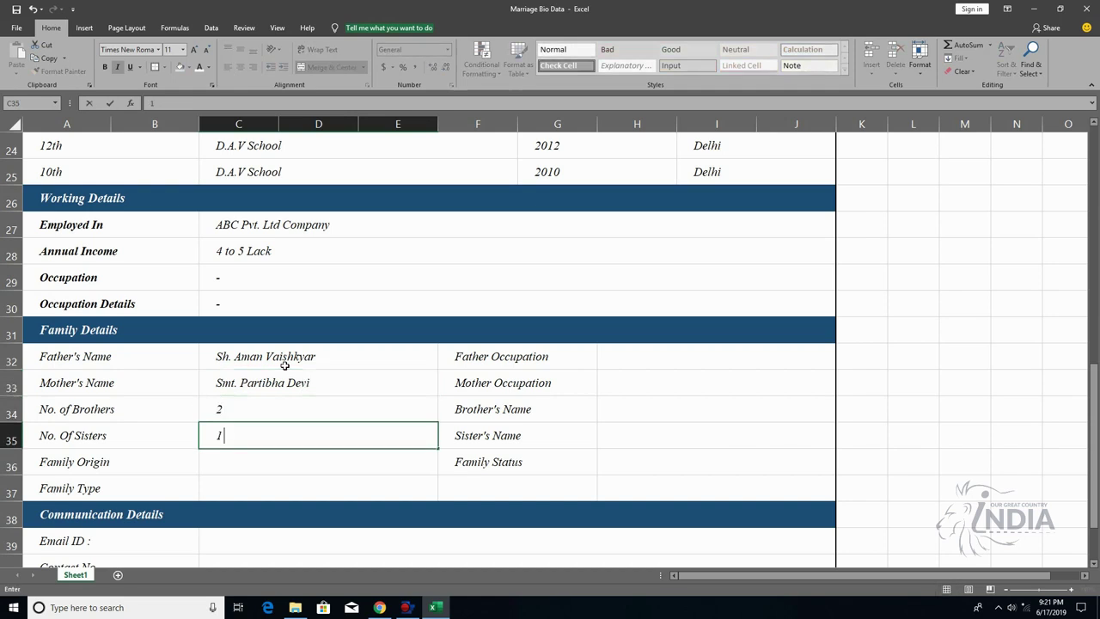
pyautogui.press('Up')
pyautogui.press('Up')
# Bold the Father's Name–Family Type and Father Occupation–Family Status labels with Ctrl+B.
pyautogui.press('Left')
pyautogui.press('Up')
pyautogui.hotkey('shift', 'Down')
pyautogui.hotkey('shift', 'Down')
pyautogui.hotkey('shift', 'Down')
pyautogui.hotkey('shift', 'Up')
pyautogui.hotkey('shift', 'Left')
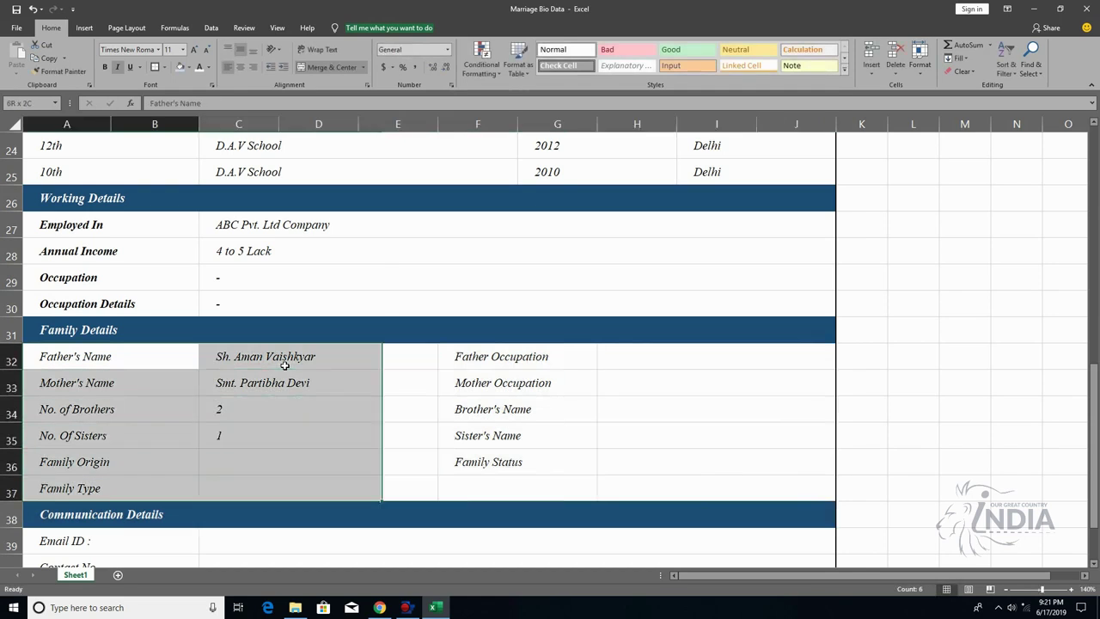
pyautogui.hotkey('shift', 'Left')
pyautogui.hotkey('ctrl', 'b')
pyautogui.press('Right')
pyautogui.press('Right')
pyautogui.hotkey('shift', 'Down')
pyautogui.hotkey('shift', 'Down')
pyautogui.hotkey('shift', 'Down')
pyautogui.hotkey('shift', 'Down')
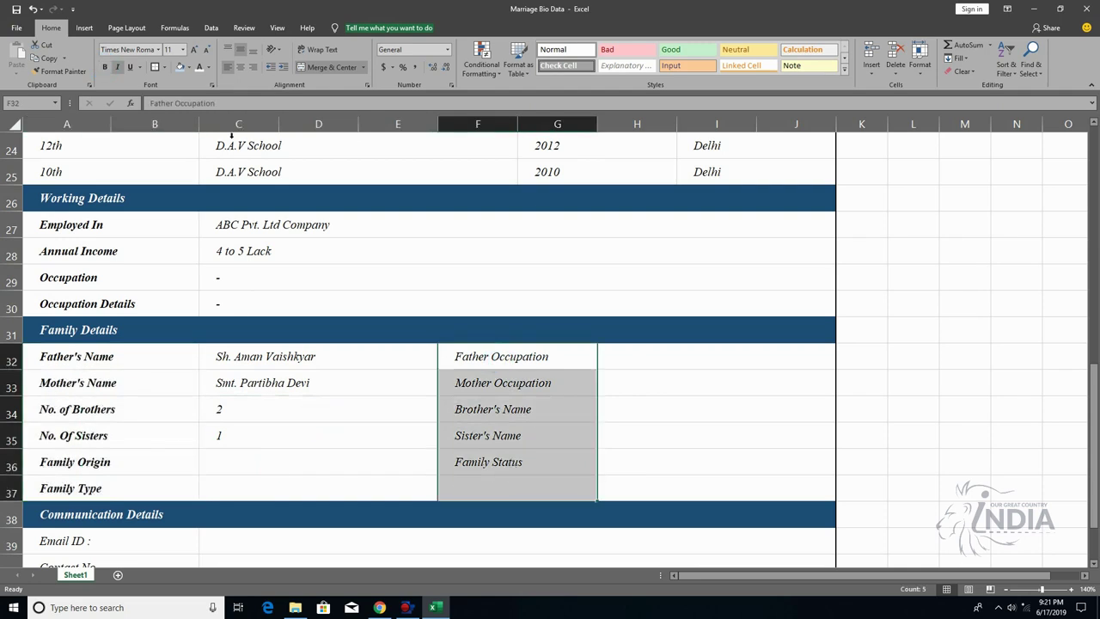
pyautogui.hotkey('ctrl', 'b')
pyautogui.click(649, 409)
pyautogui.click(381, 454)
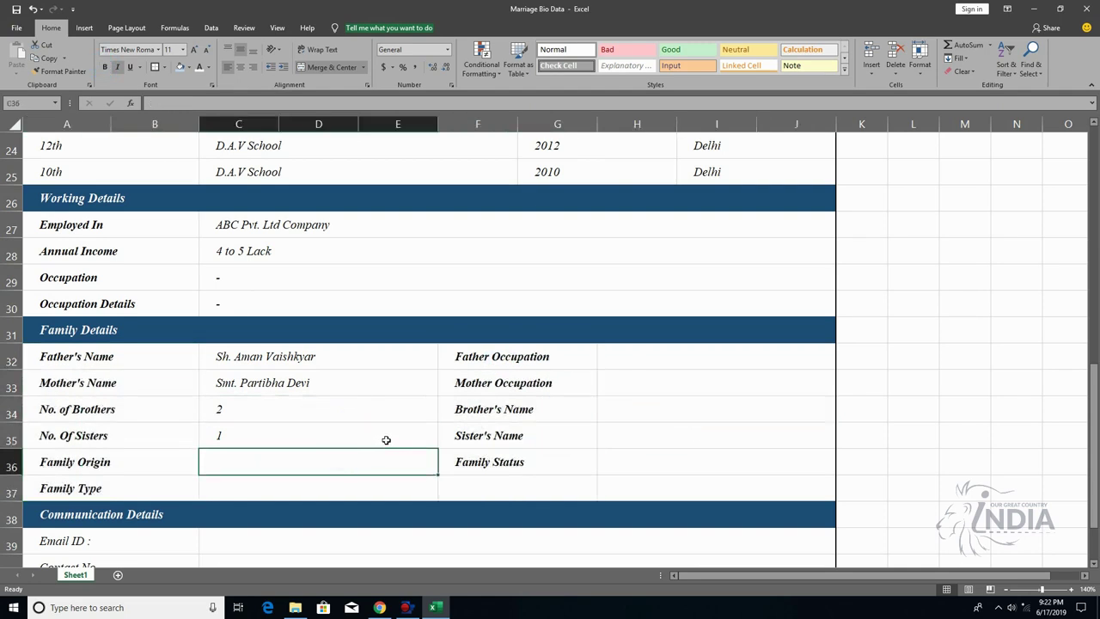
# Enter Hisua as family origin and a dash under Family Type.
pyautogui.write('Hisua')
pyautogui.press('Return')
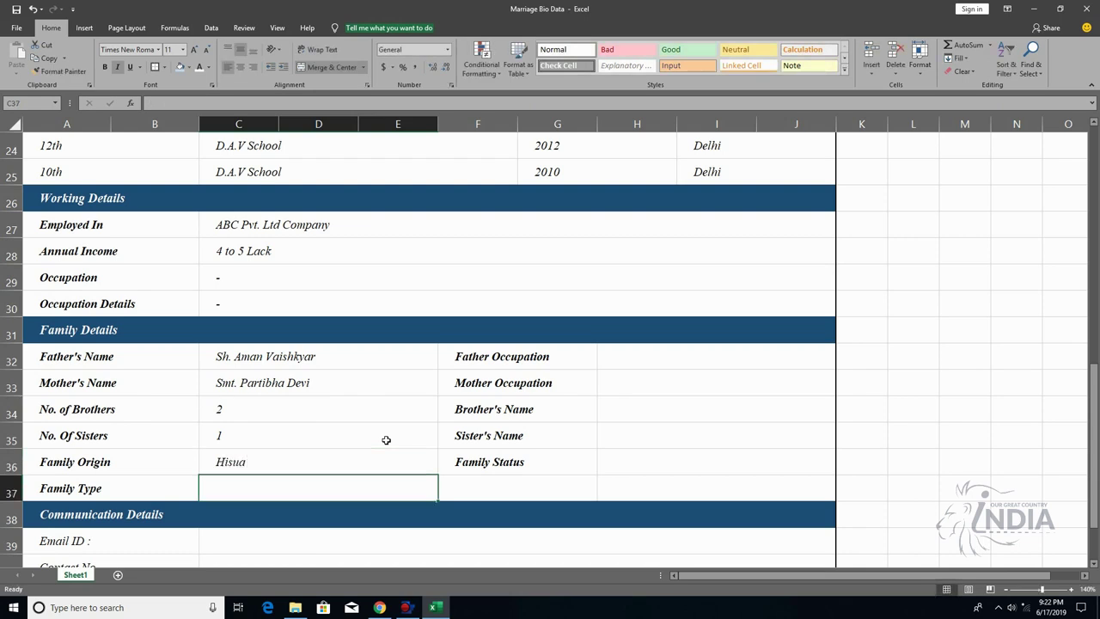
pyautogui.write('=')
pyautogui.press('Up')
pyautogui.press('Up')
pyautogui.press('Up')
# Record Own Business as father's occupation and House Wife as mother's occupation.
pyautogui.press('Up')
pyautogui.press('Right')
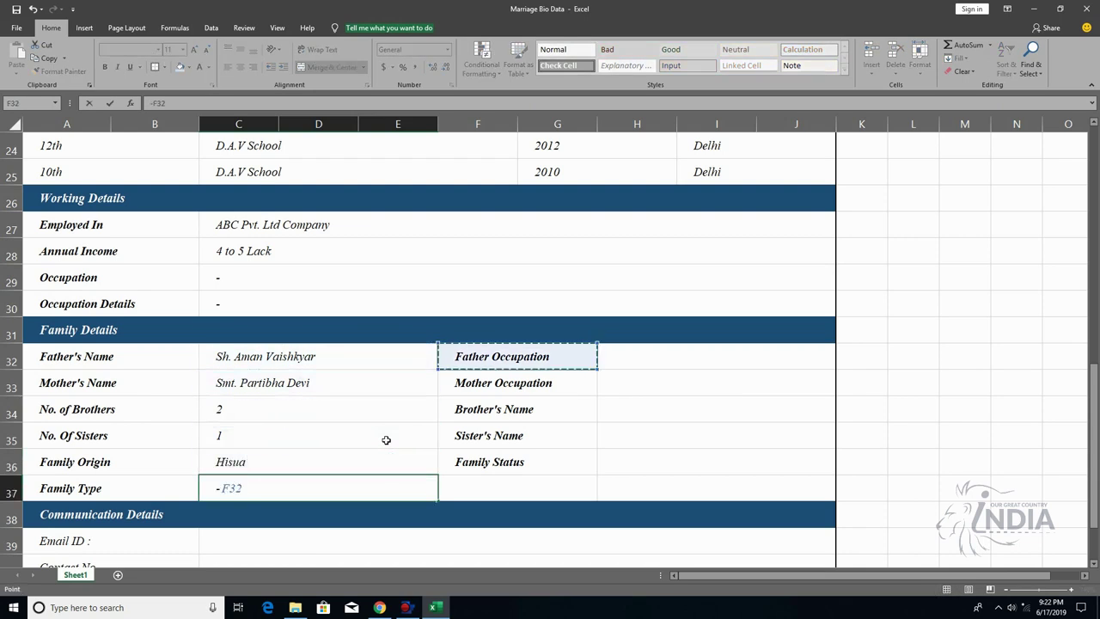
pyautogui.press('Escape')
pyautogui.write('-')
pyautogui.press('Tab')
pyautogui.press('Up')
pyautogui.press('Up')
pyautogui.press('Up')
pyautogui.press('Right')
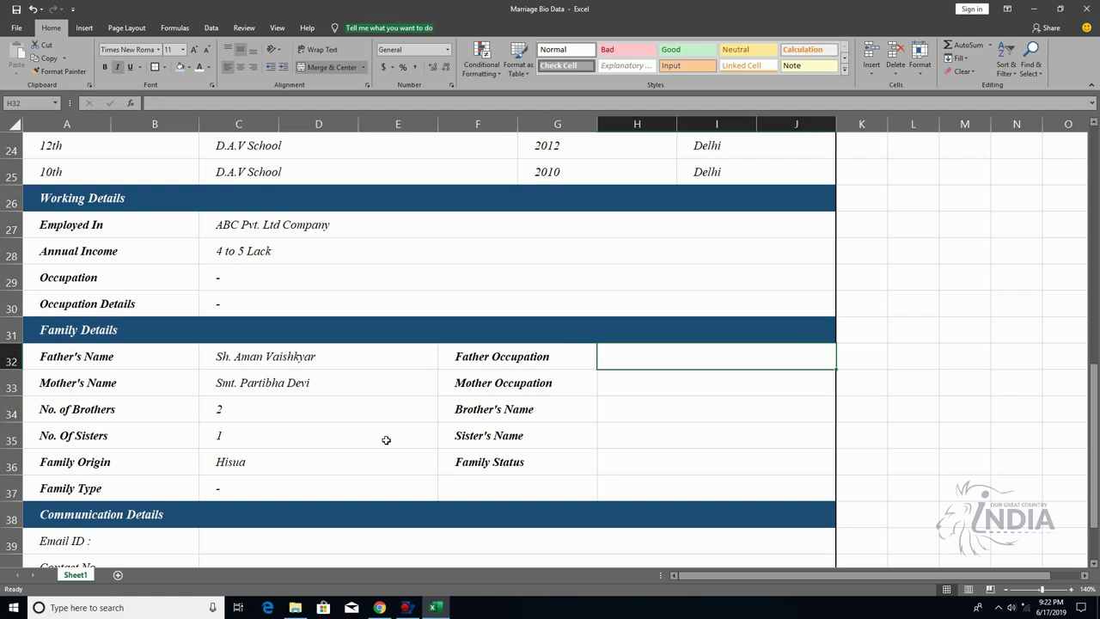
pyautogui.write('B')
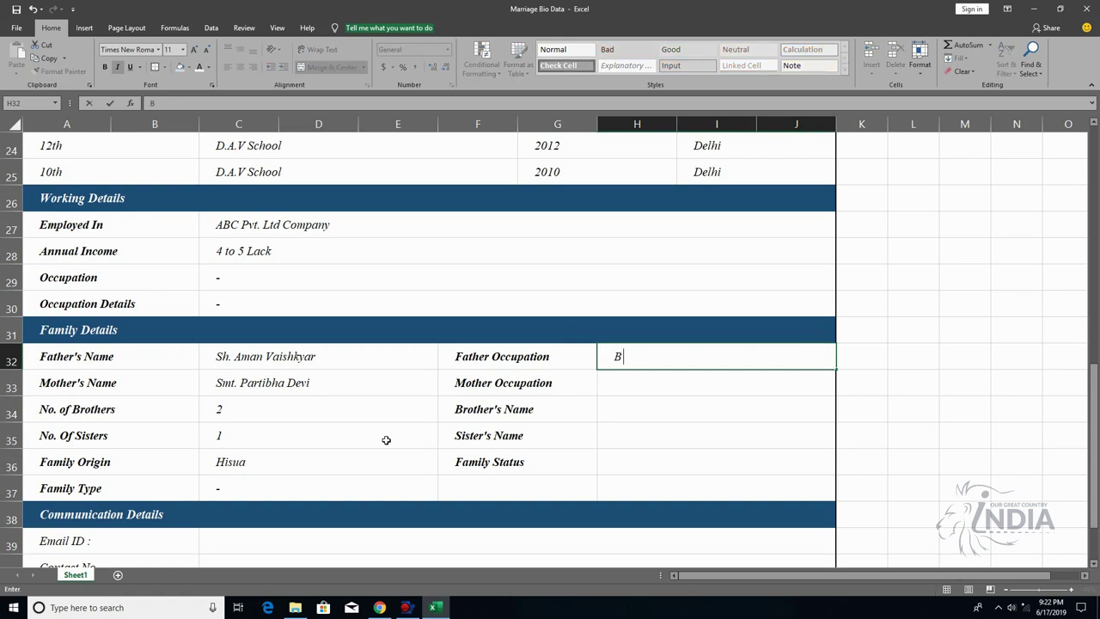
pyautogui.write('Own B')
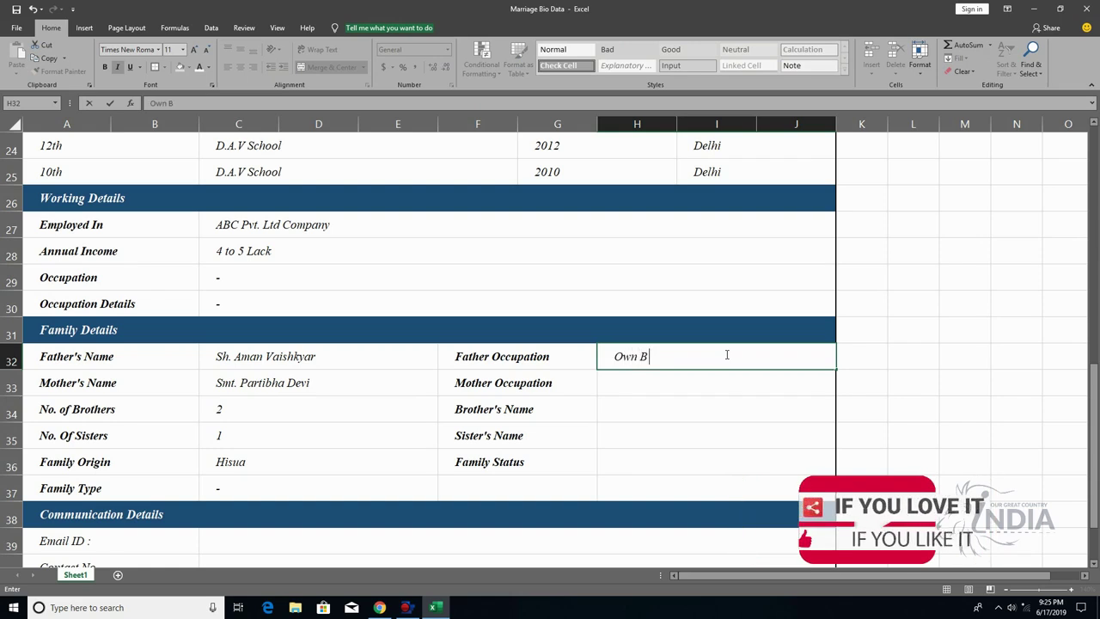
pyautogui.write('usi')
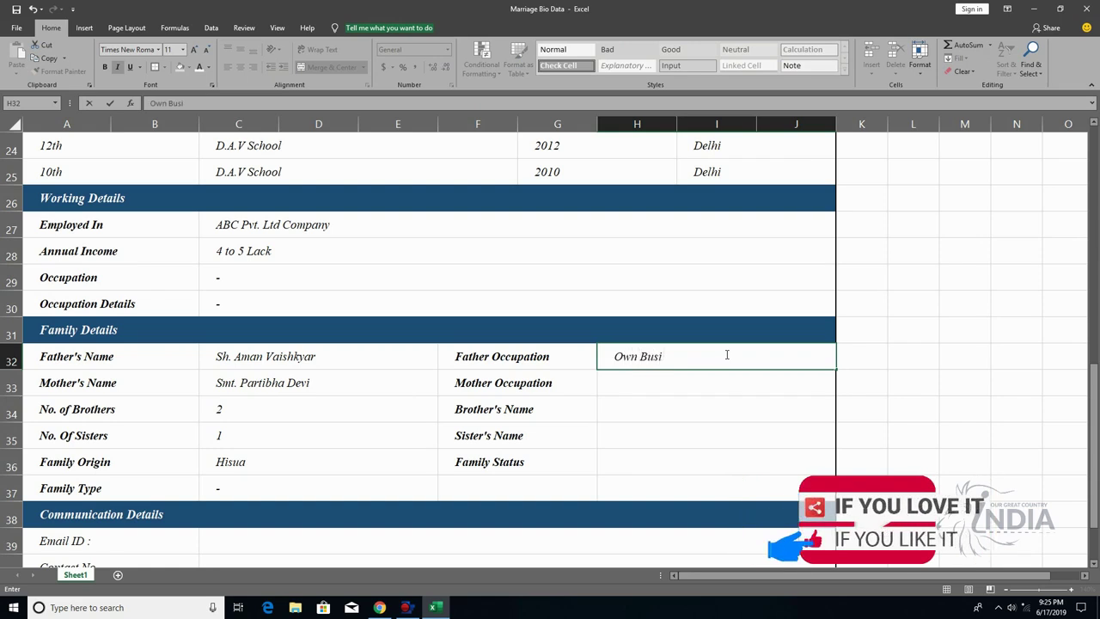
pyautogui.write('ness')
pyautogui.press('Return')
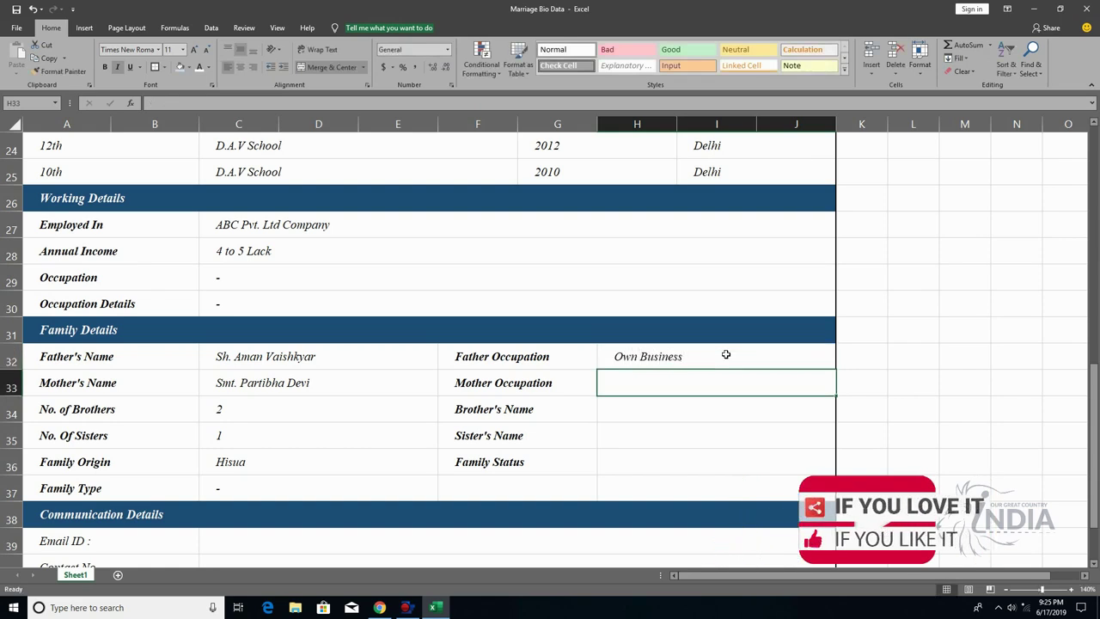
pyautogui.write('House Wife')
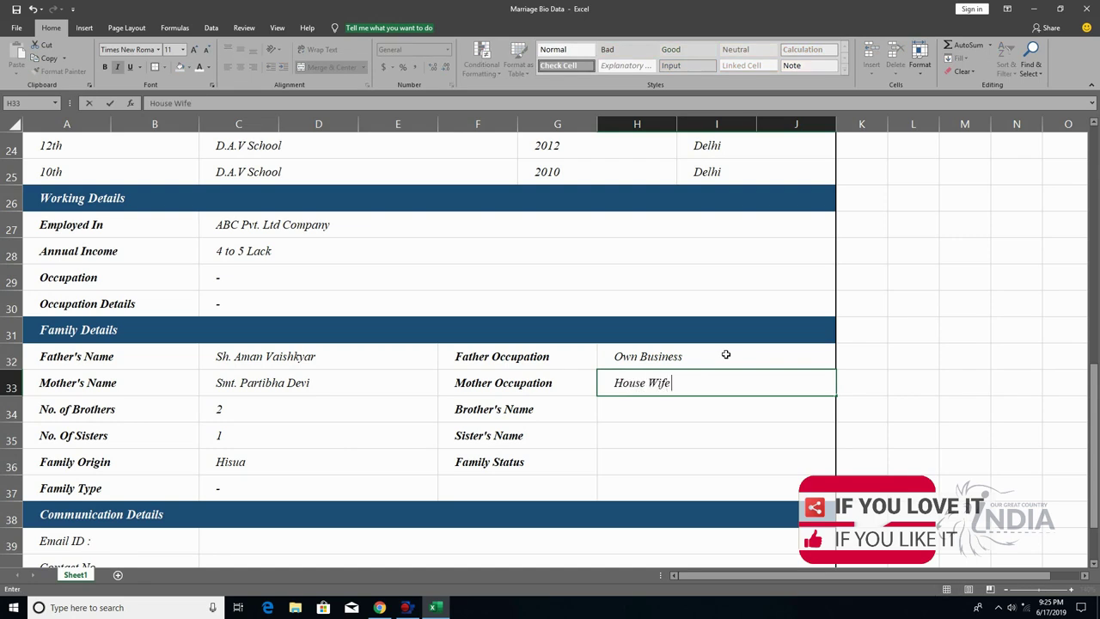
pyautogui.press('Return')
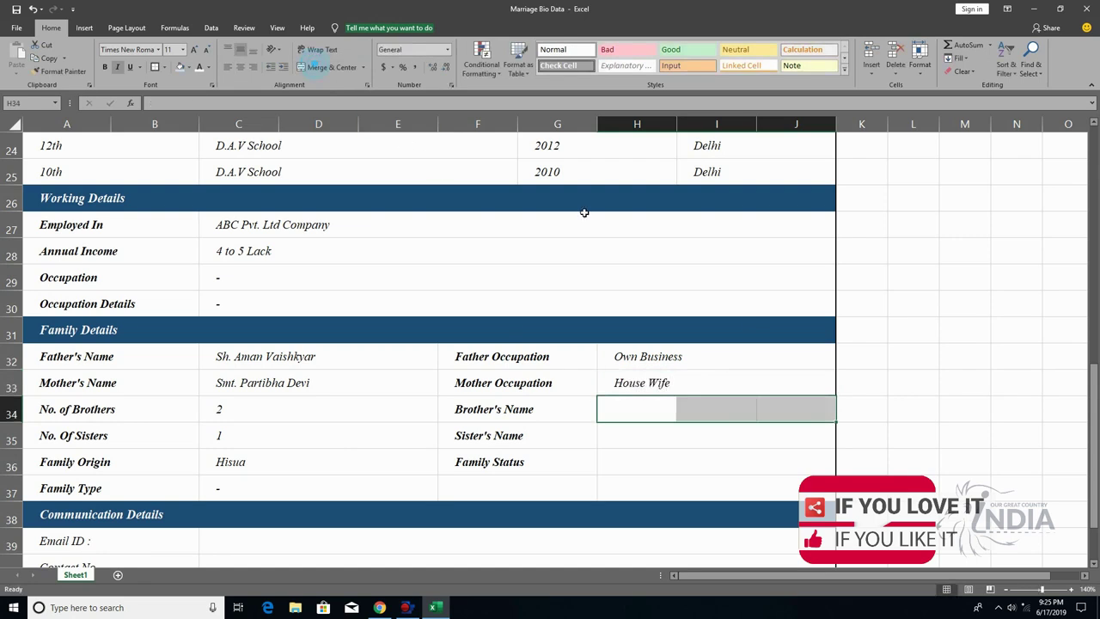
# Enter the two brothers' names and merge their cell across columns H to J.
pyautogui.click(911, 409)
pyautogui.click(637, 409)
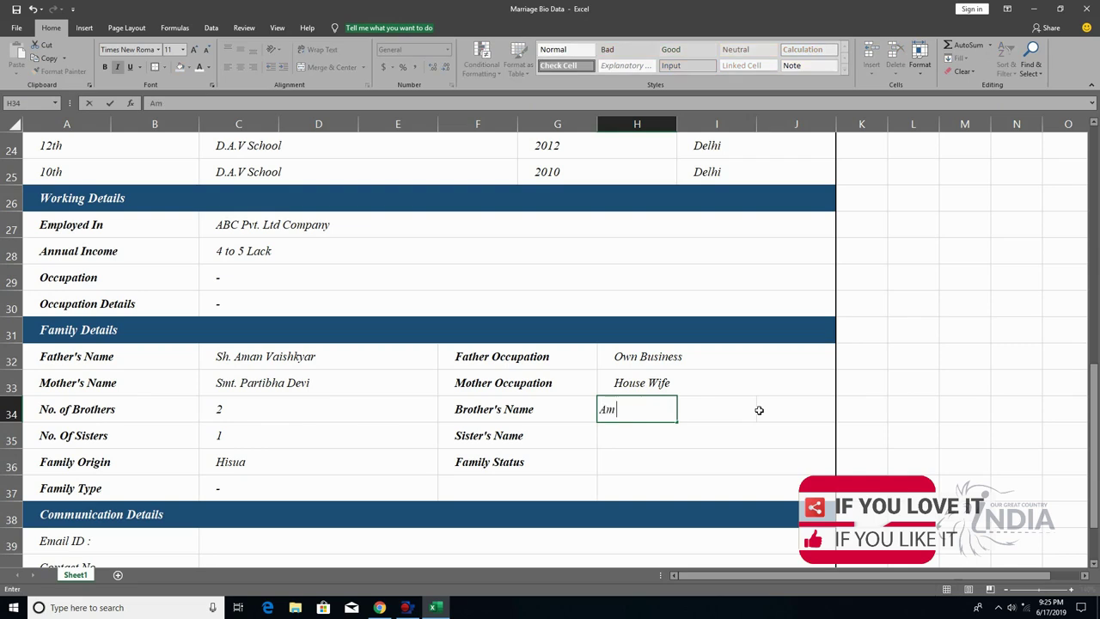
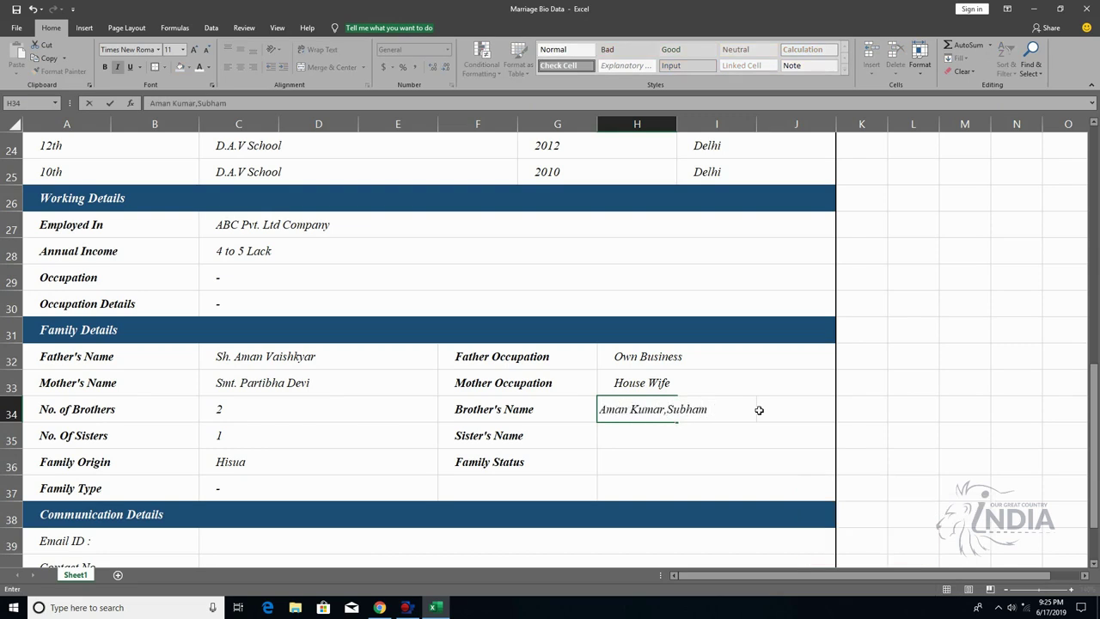
pyautogui.press('Return')
pyautogui.moveTo(646, 409); pyautogui.dragTo(799, 409)
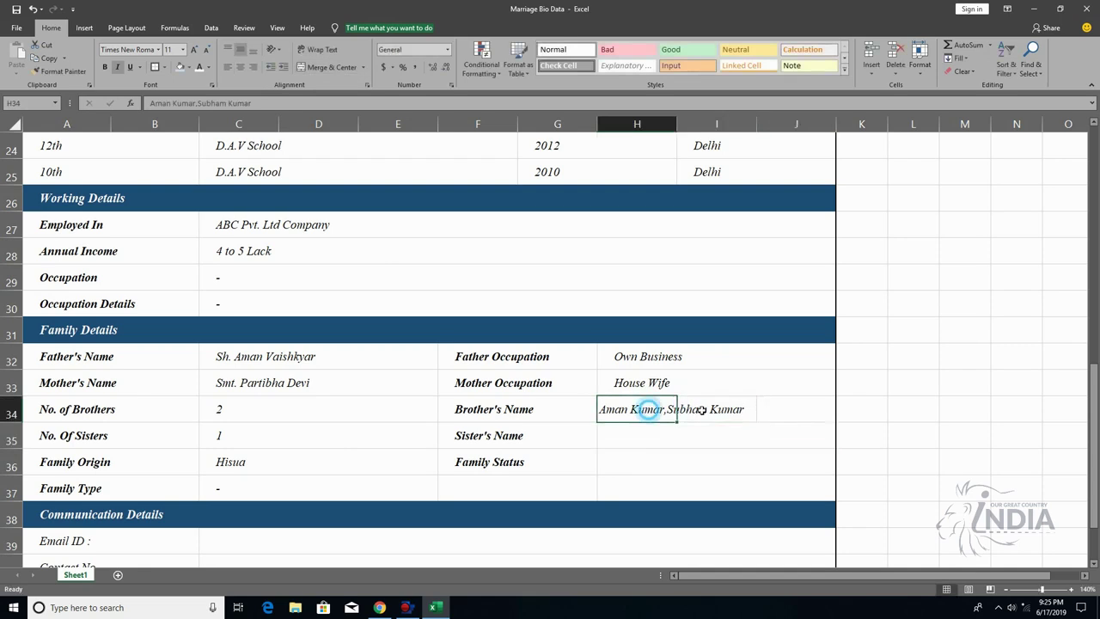
pyautogui.click(331, 67)
# Enter the sister's name and left-align the merged brothers' names.
pyautogui.click(667, 435)
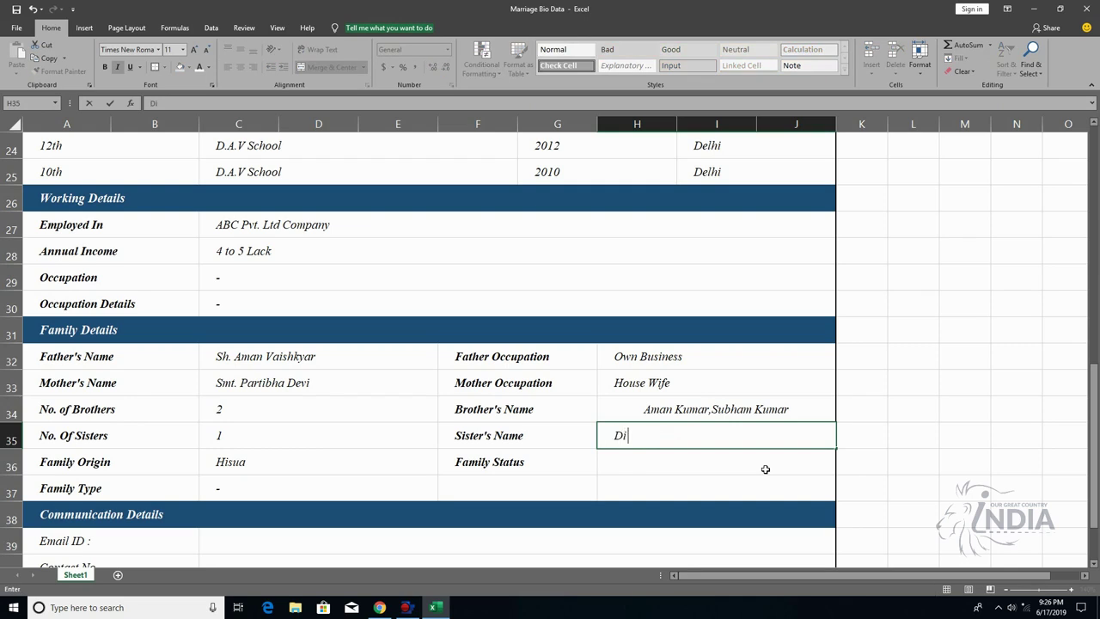
pyautogui.write('Kumari,')
pyautogui.press('Return')
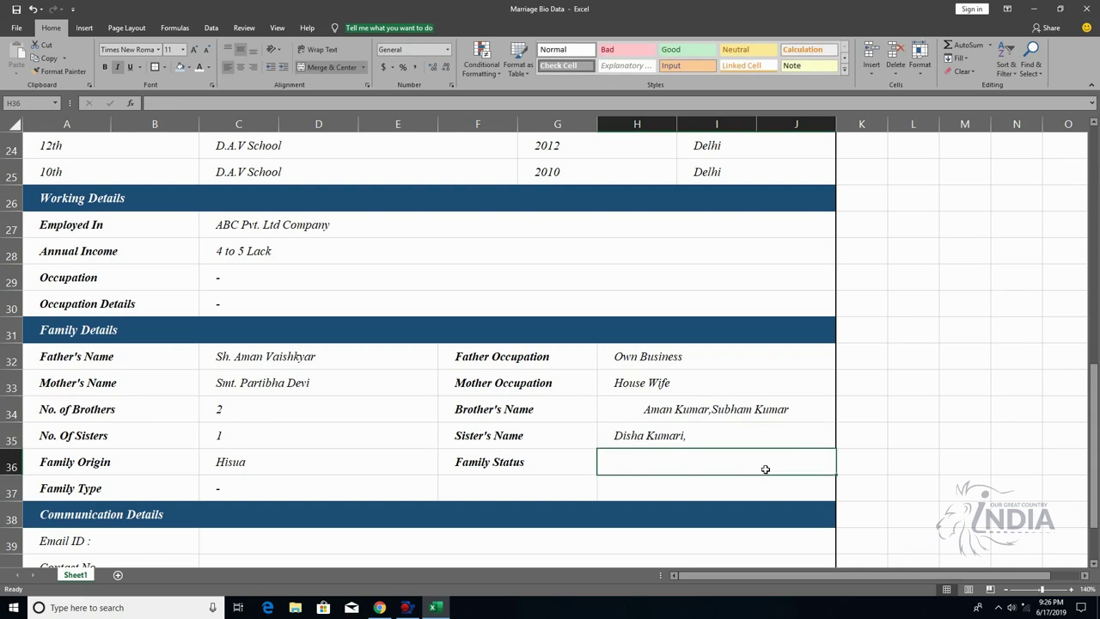
pyautogui.click(648, 410)
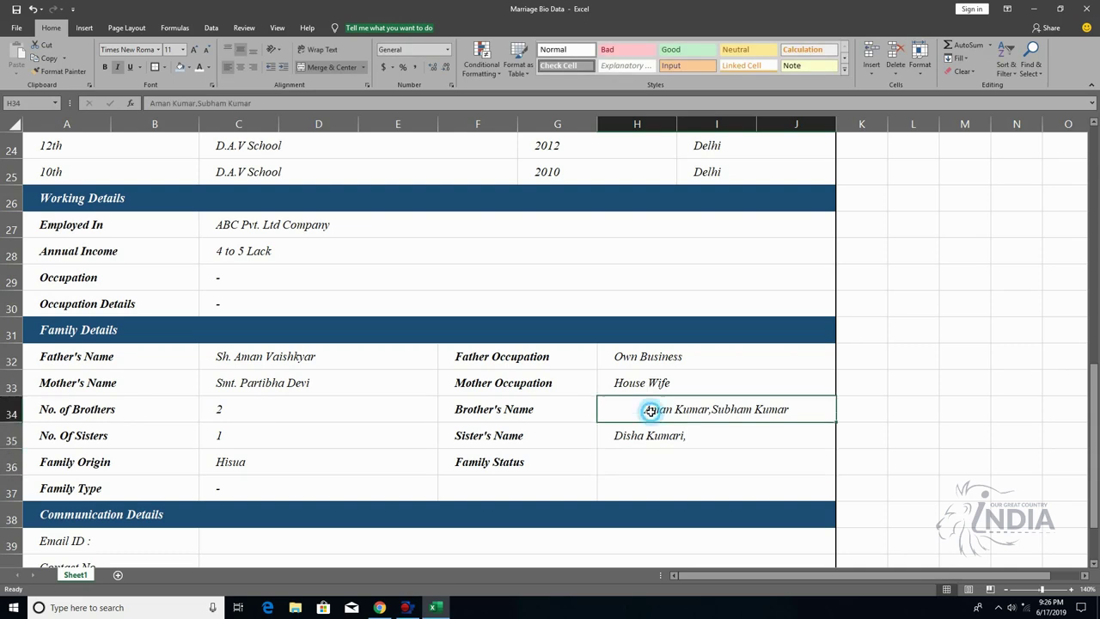
pyautogui.click(279, 68)
# Indent the brothers' names and bold the Communication Details labels.
pyautogui.click(279, 68)
pyautogui.scroll(-2, 570, 412)
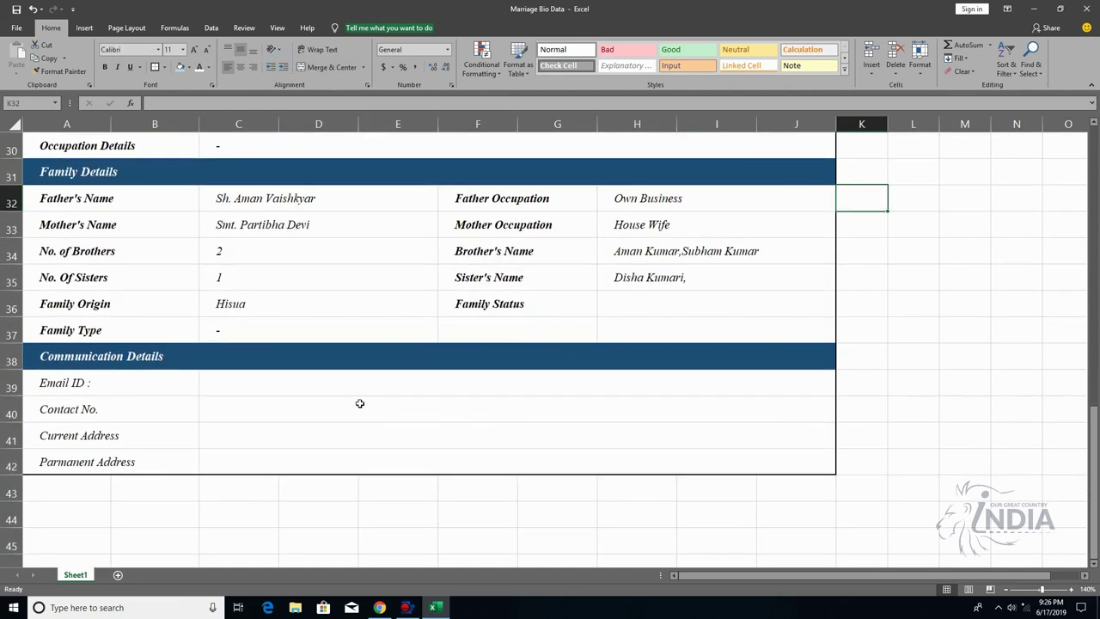
pyautogui.moveTo(128, 385); pyautogui.dragTo(118, 464)
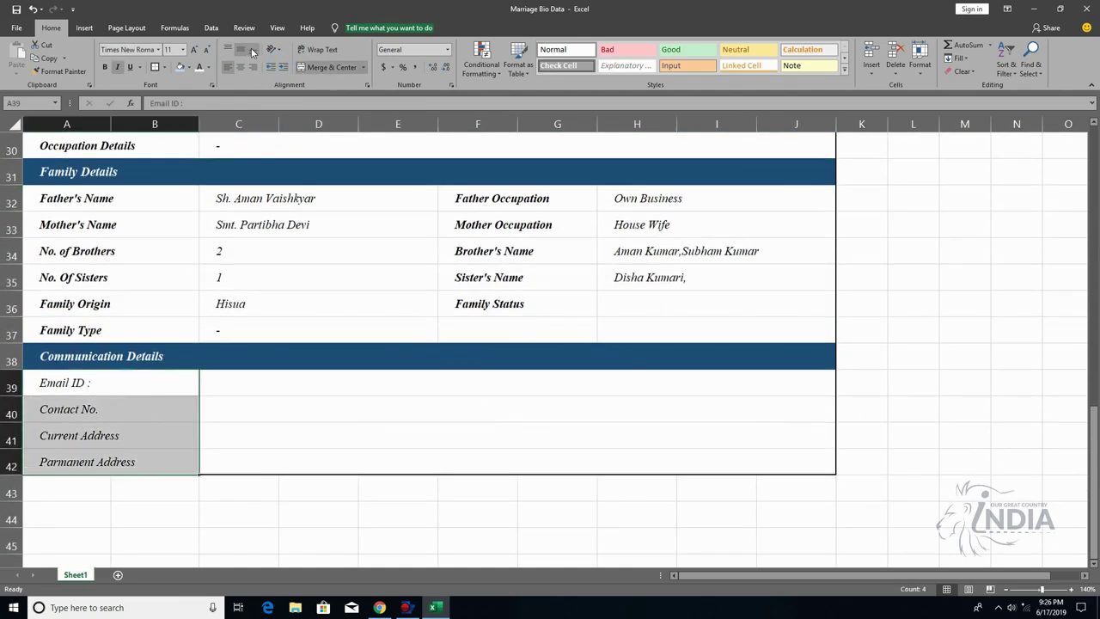
pyautogui.click(105, 67)
# Fill in the e-mail ID and the two contact numbers.
pyautogui.click(299, 379)
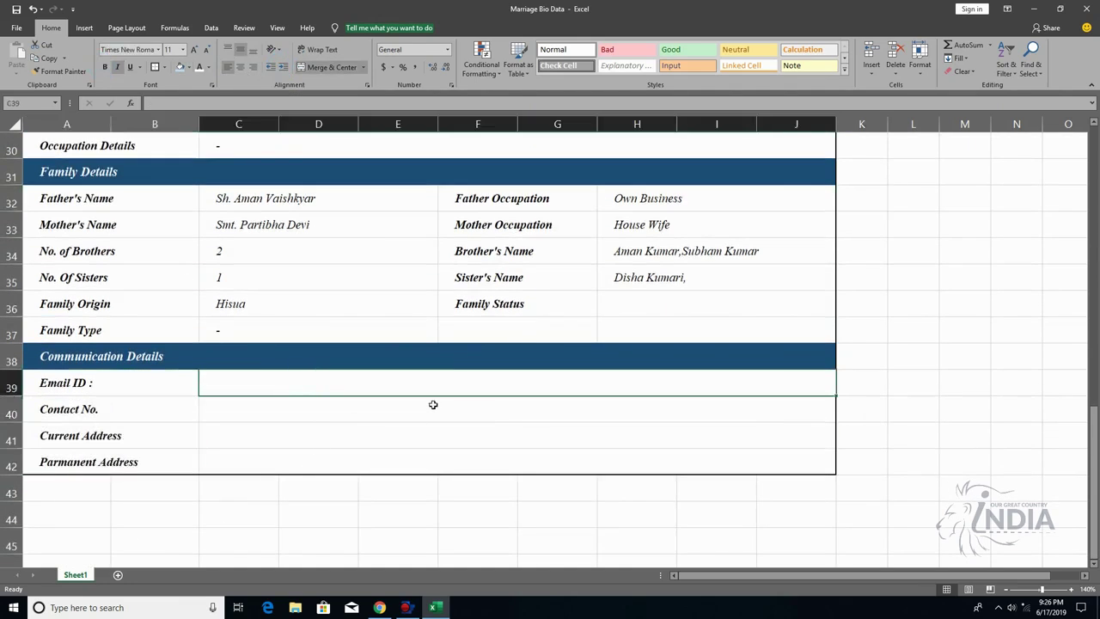
pyautogui.write('ankit')
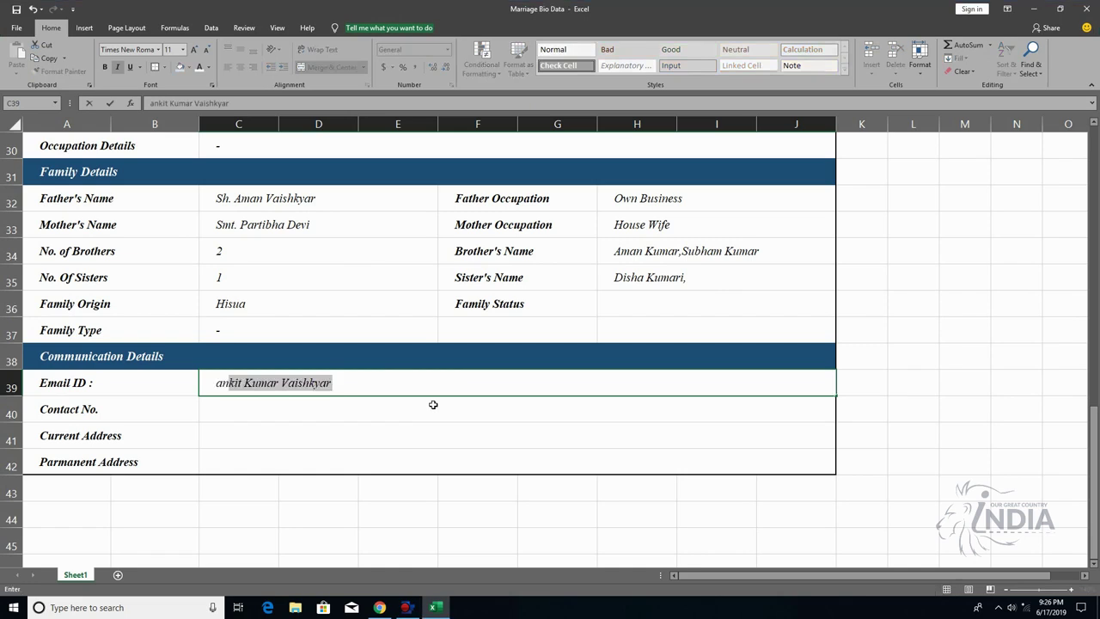
pyautogui.write('xxx')
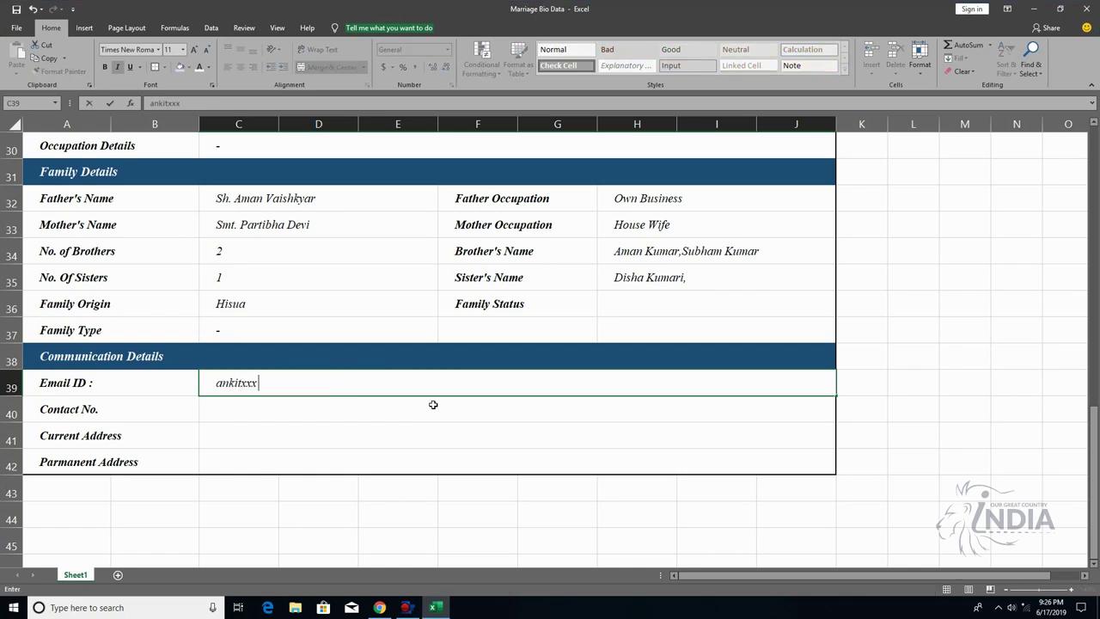
pyautogui.write('@gmail.com')
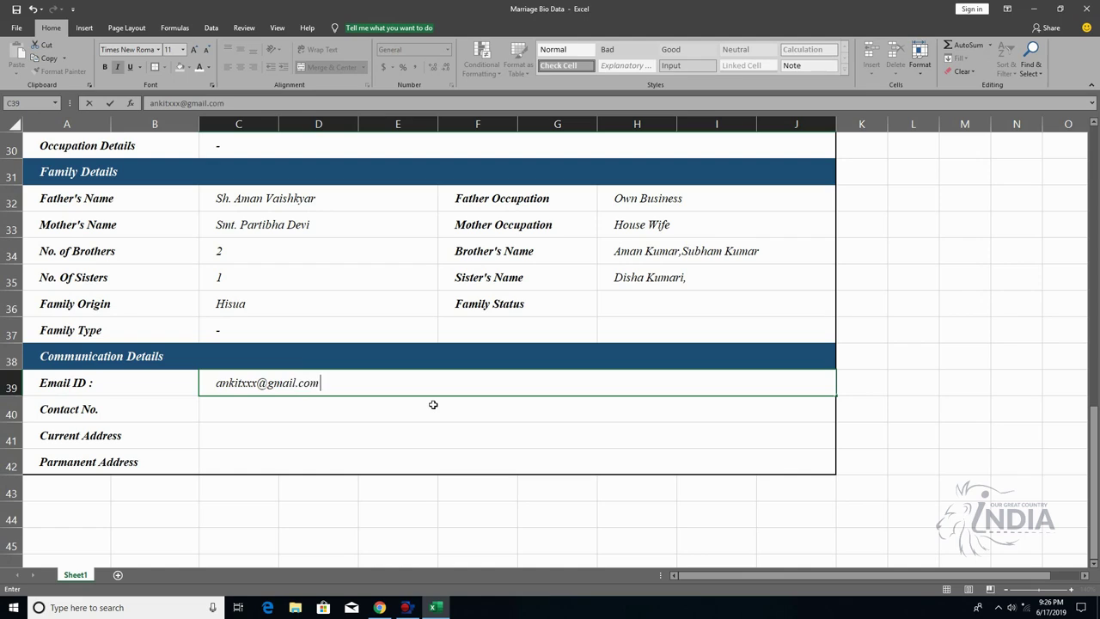
pyautogui.press('Return')
pyautogui.write('98')
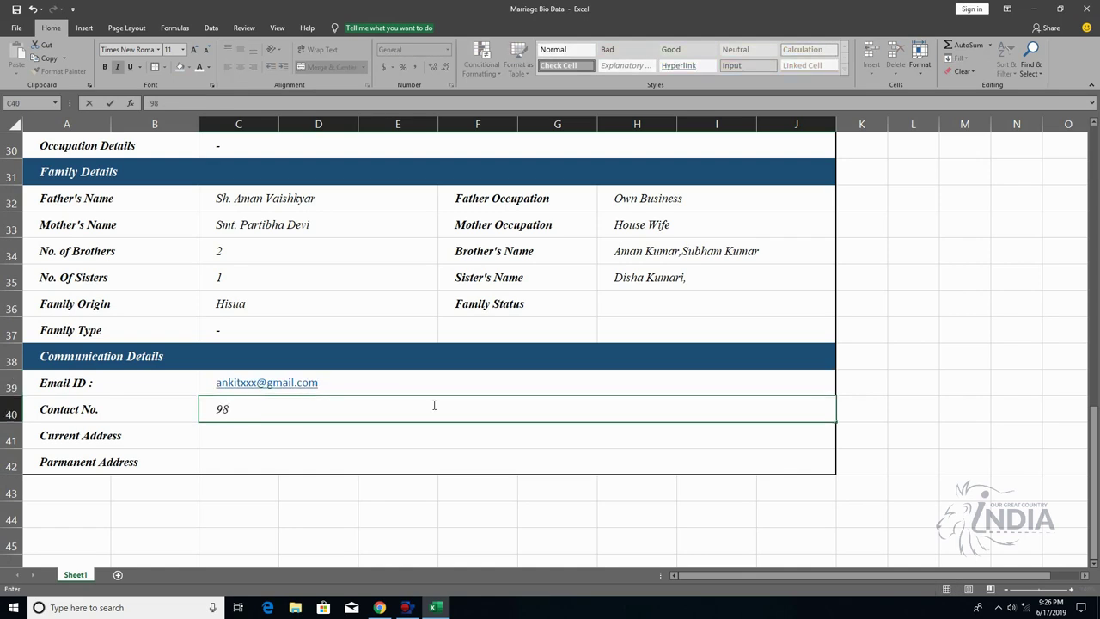
pyautogui.write('XX000011, 9500X')
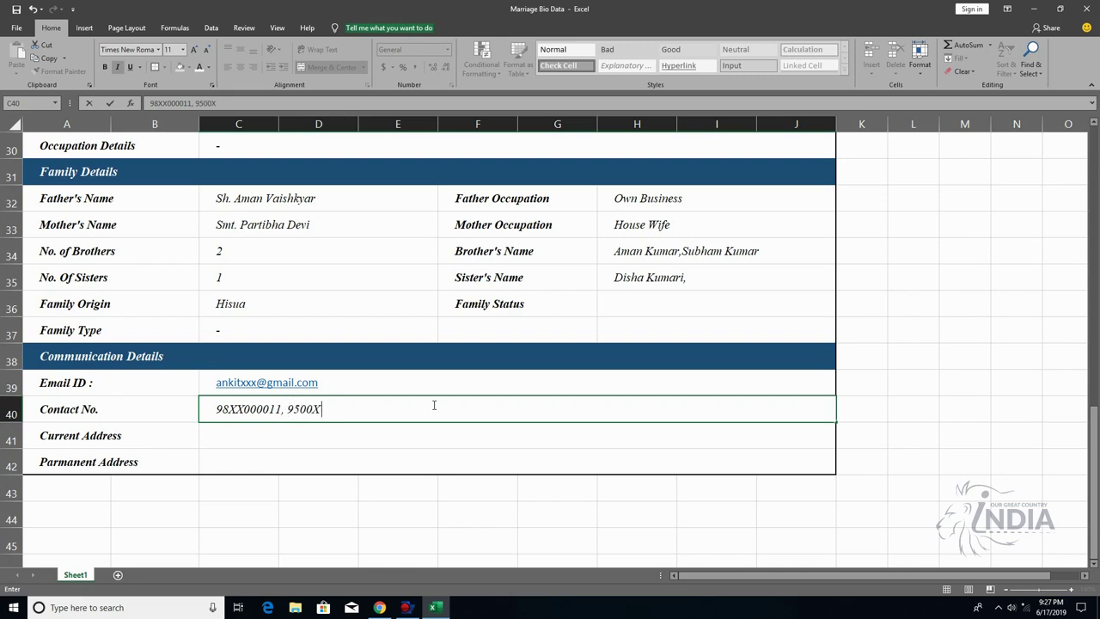
pyautogui.write('120')
pyautogui.press('Return')
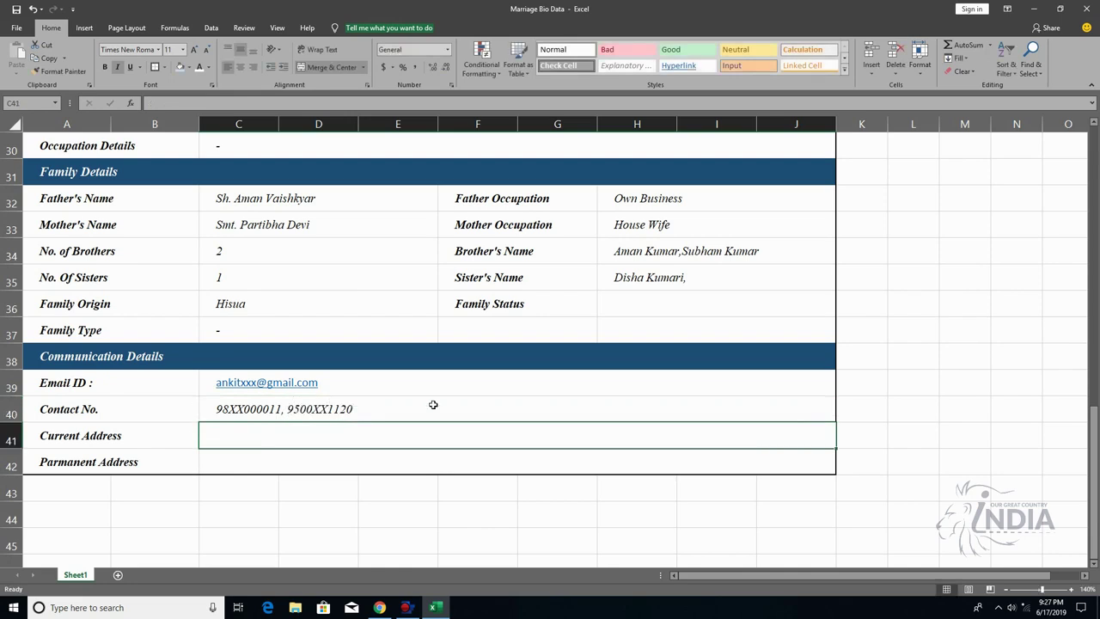
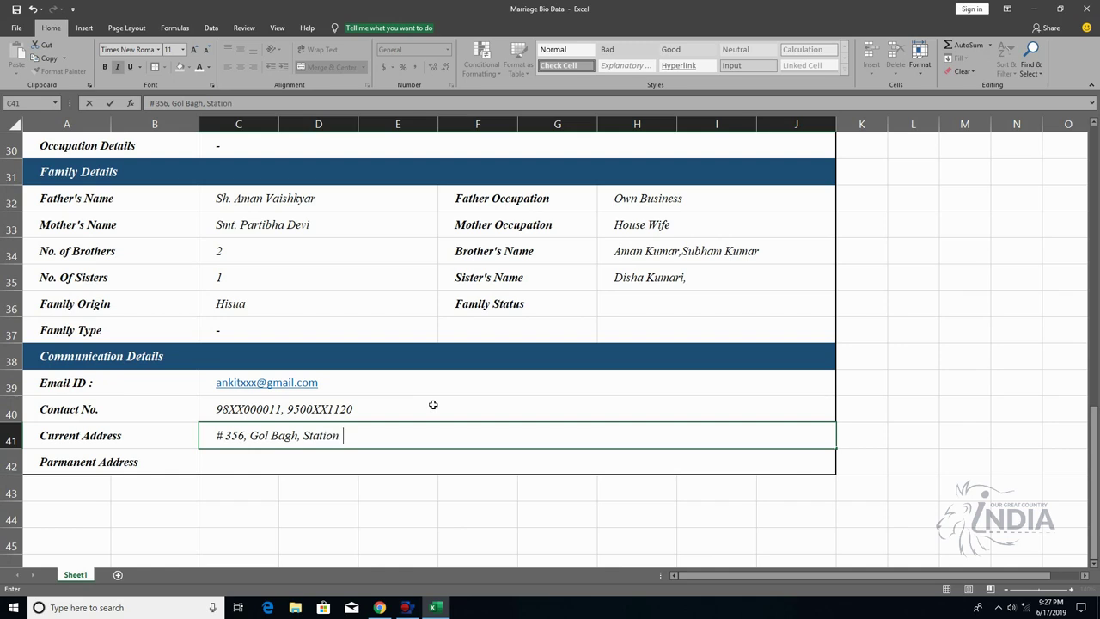
# Enter the current address with the corrected city and state, and Same for permanent address.
pyautogui.press('Return')
pyautogui.press('Up')
pyautogui.press('F2')
pyautogui.press('BackSpace')
pyautogui.press('BackSpace')
pyautogui.press('BackSpace')
pyautogui.write('Gay')
pyautogui.write('(Bigh')
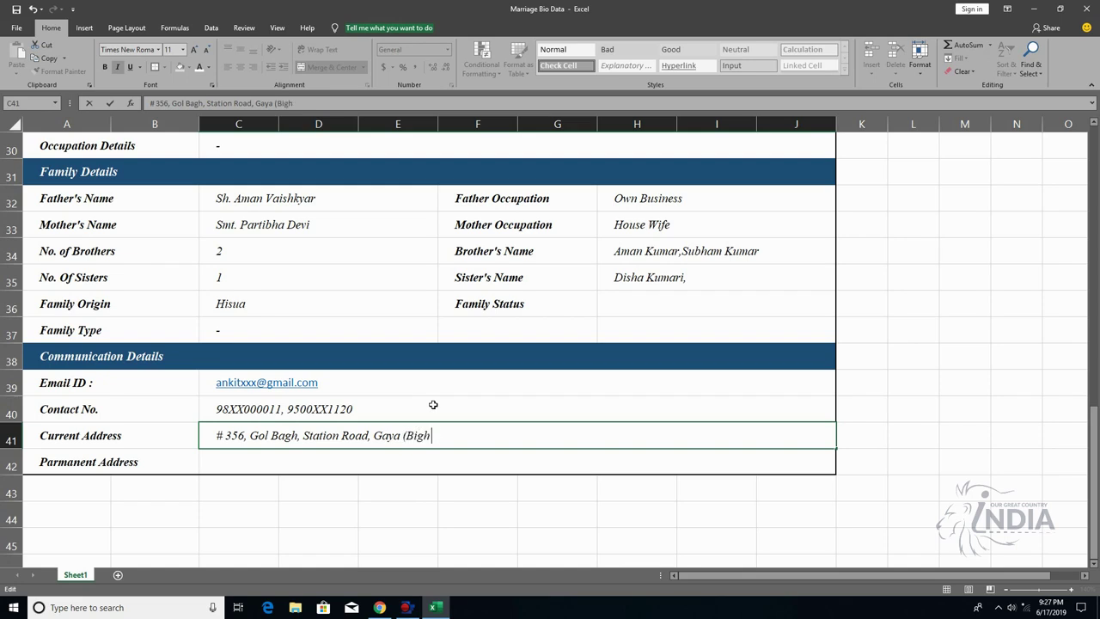
pyautogui.write('har')
pyautogui.press('BackSpace')
pyautogui.press('BackSpace')
pyautogui.press('BackSpace')
pyautogui.press('BackSpace')
pyautogui.press('BackSpace')
pyautogui.write('har)')
pyautogui.press('Return')
pyautogui.write('Sam')
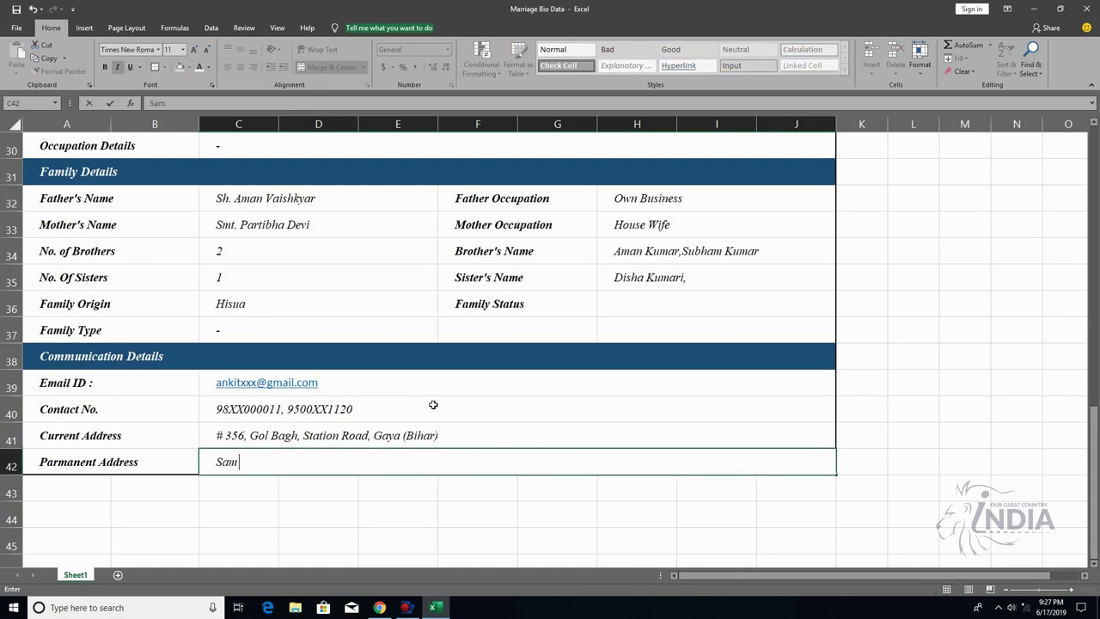
pyautogui.write('e')
pyautogui.press('Return')
# Collapse the ribbon and zoom the biodata sheet to 130% to review it.
pyautogui.scroll(-1, 433, 404)
pyautogui.scroll(5, 533, 297)
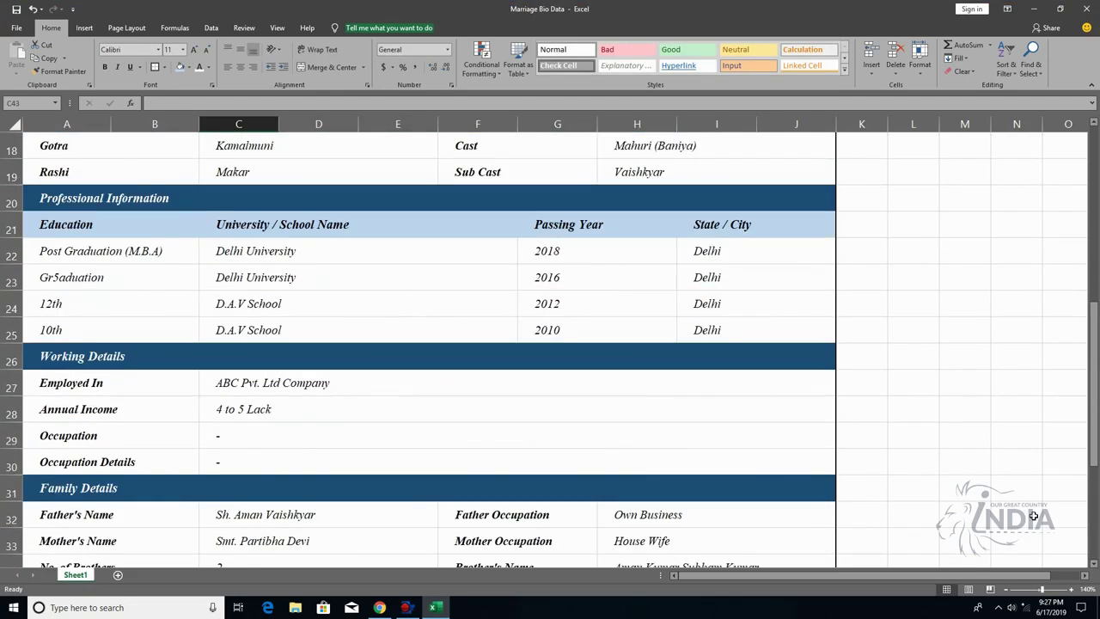
pyautogui.scroll(3, 656, 307)
pyautogui.scroll(3, 653, 283)
pyautogui.keyDown('ctrl'); pyautogui.scroll(-2, 653, 267); pyautogui.keyUp('ctrl')
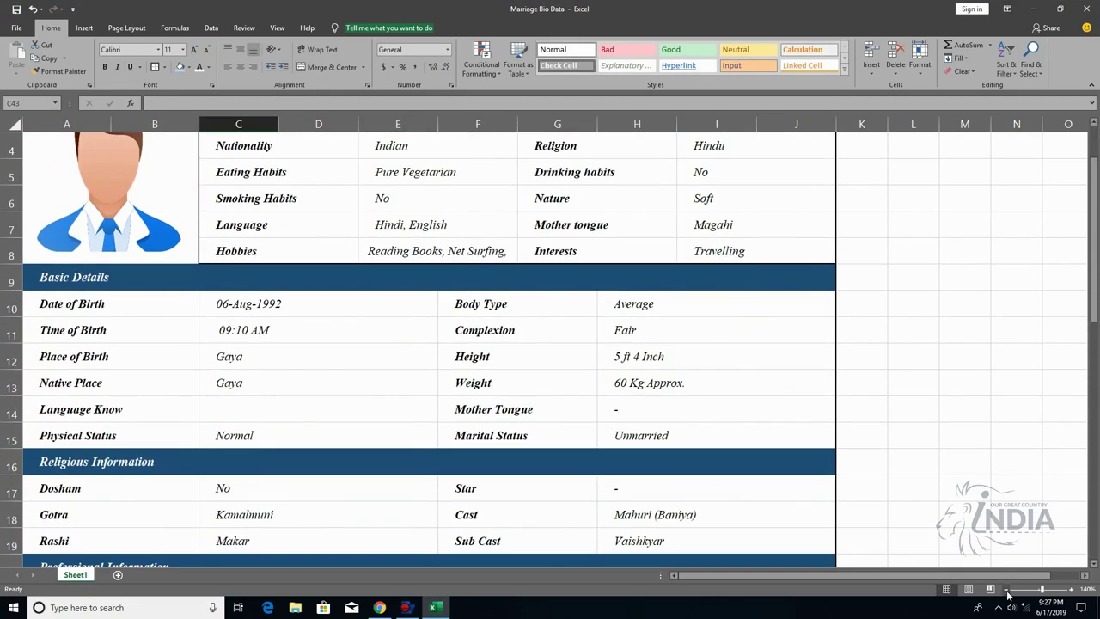
pyautogui.keyDown('ctrl'); pyautogui.scroll(-1, 340, 323); pyautogui.keyUp('ctrl')
pyautogui.keyDown('ctrl'); pyautogui.scroll(-1, 340, 323); pyautogui.keyUp('ctrl')
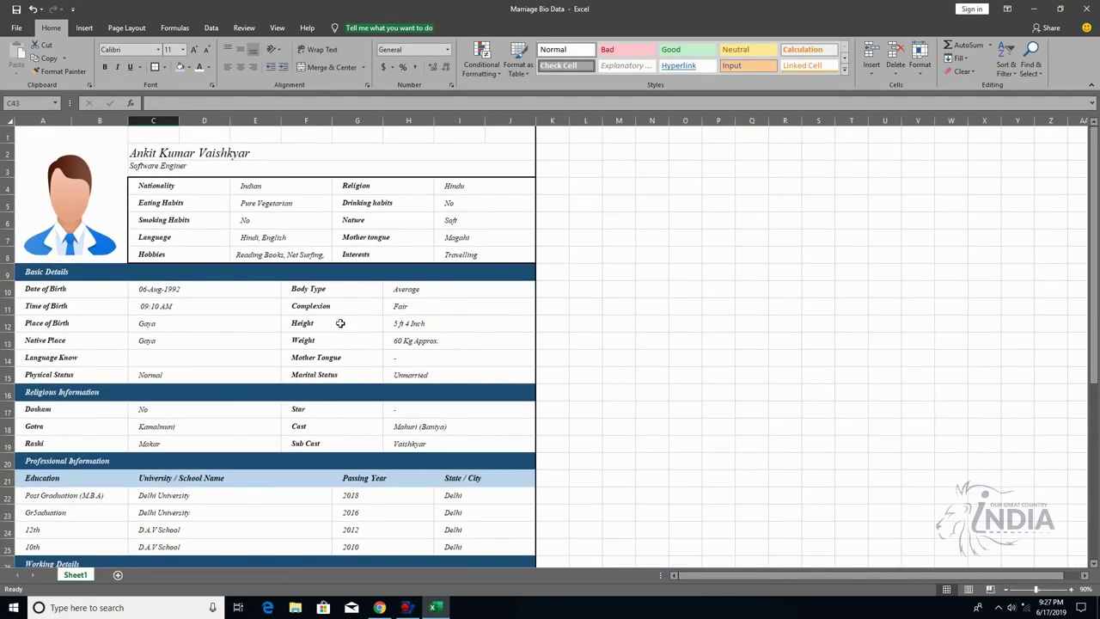
pyautogui.doubleClick(51, 28)
pyautogui.scroll(-1, 263, 258)
pyautogui.scroll(-3, 277, 261)
pyautogui.scroll(5, 284, 234)
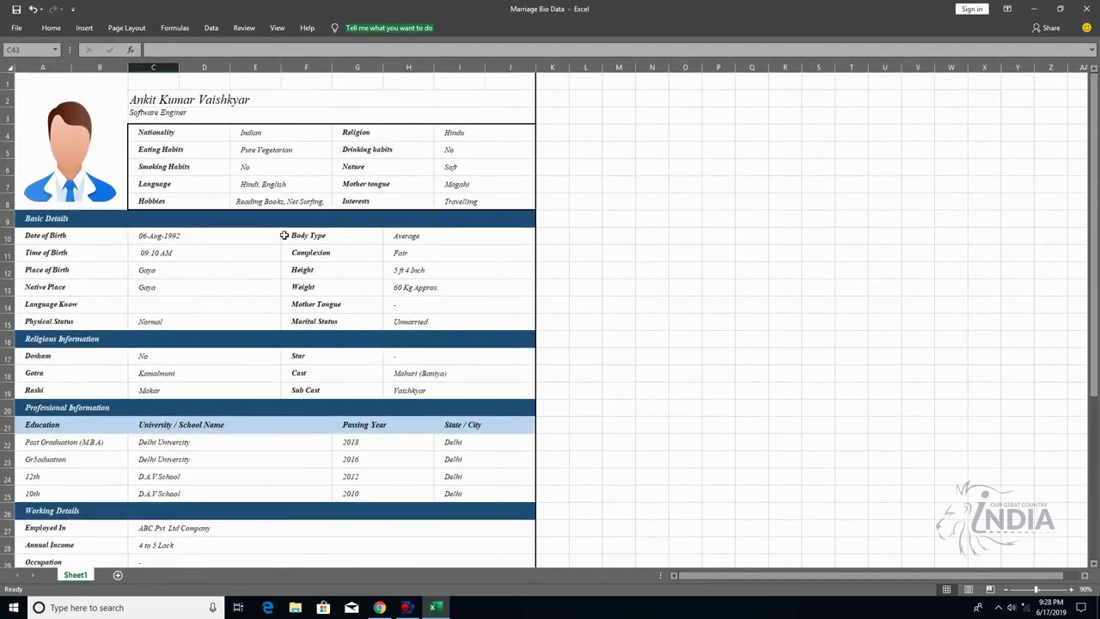
pyautogui.keyDown('ctrl'); pyautogui.scroll(1, 284, 234); pyautogui.keyUp('ctrl')
pyautogui.keyDown('ctrl'); pyautogui.scroll(1, 284, 235); pyautogui.keyUp('ctrl')
pyautogui.keyDown('ctrl'); pyautogui.scroll(2, 284, 234); pyautogui.keyUp('ctrl')
pyautogui.scroll(1, 284, 235)
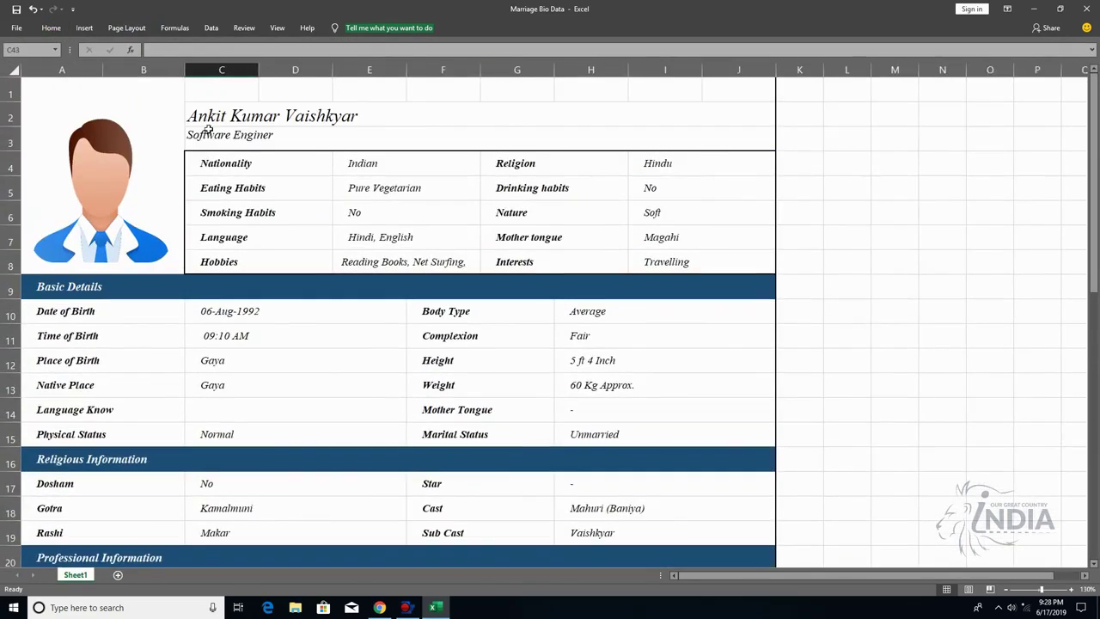
pyautogui.scroll(-1, 196, 139)
pyautogui.scroll(-1, 196, 146)
pyautogui.scroll(-2, 196, 151)
pyautogui.scroll(-1, 196, 151)
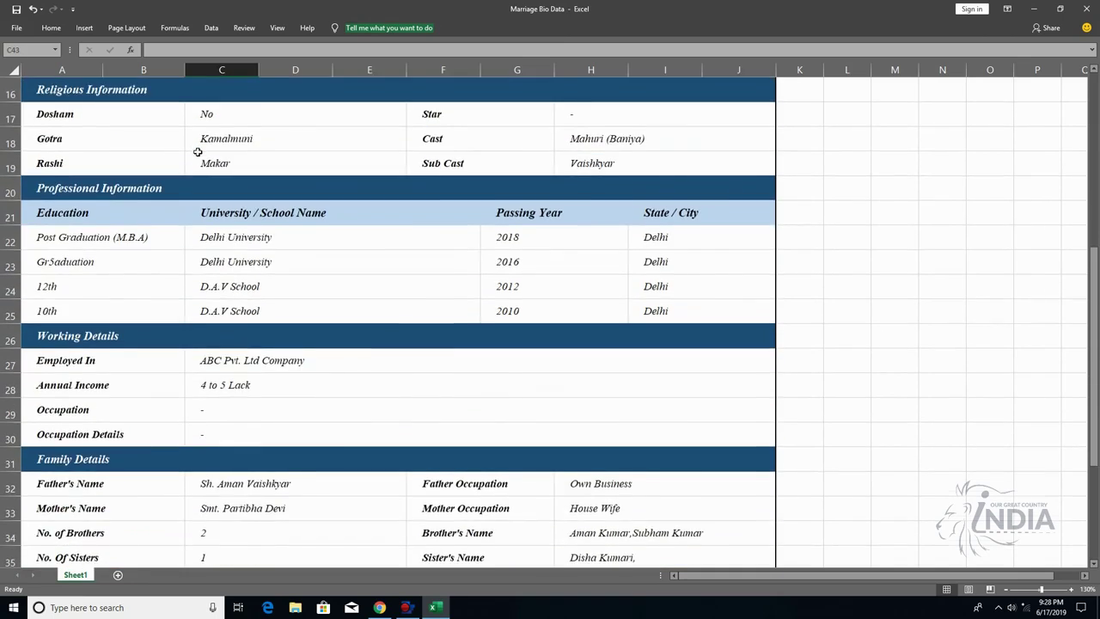
pyautogui.scroll(-2, 196, 151)
pyautogui.scroll(-2, 196, 150)
pyautogui.click(799, 434)
pyautogui.scroll(6, 703, 452)
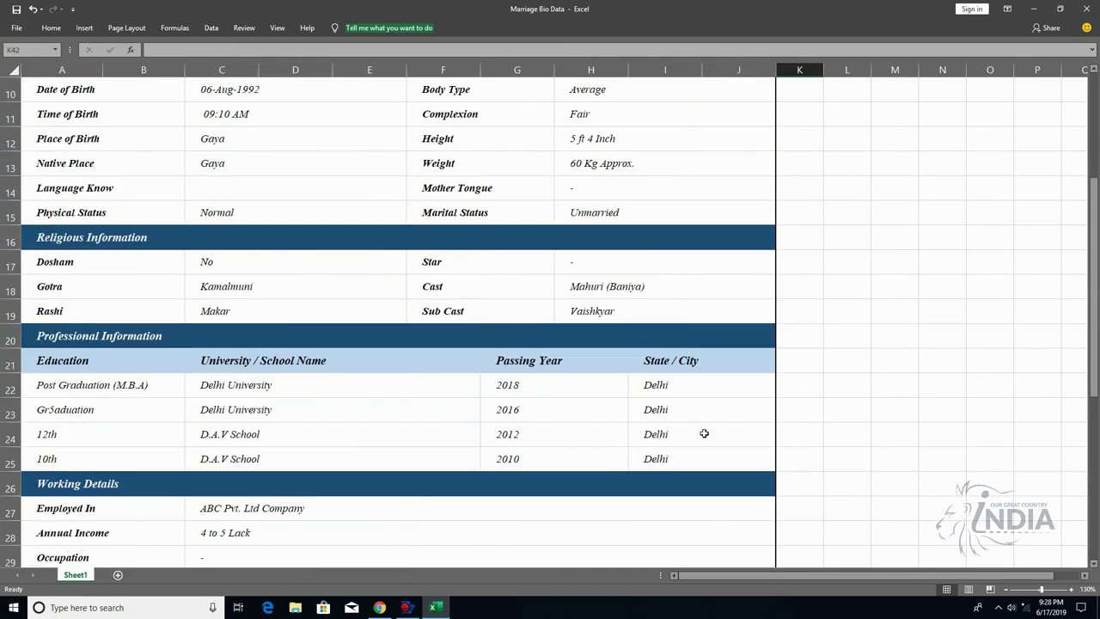
pyautogui.scroll(3, 702, 434)
pyautogui.moveTo(247, 91); pyautogui.dragTo(731, 89)
# Check the name cell C2 with the Home tab formatting options showing.
pyautogui.click(57, 32)
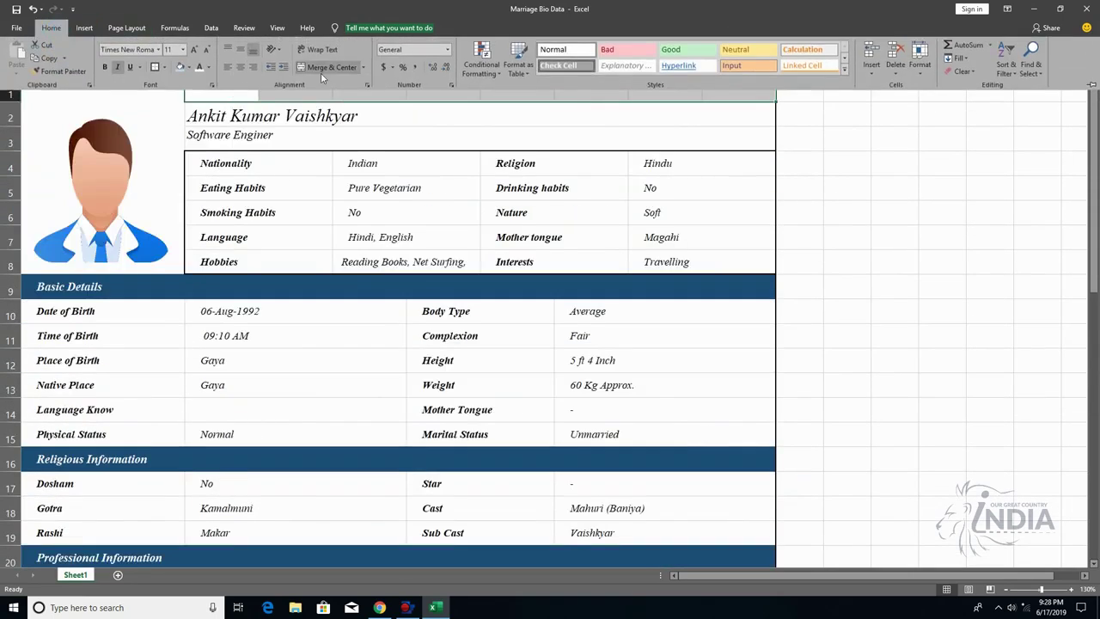
pyautogui.click(491, 162)
pyautogui.click(244, 115)
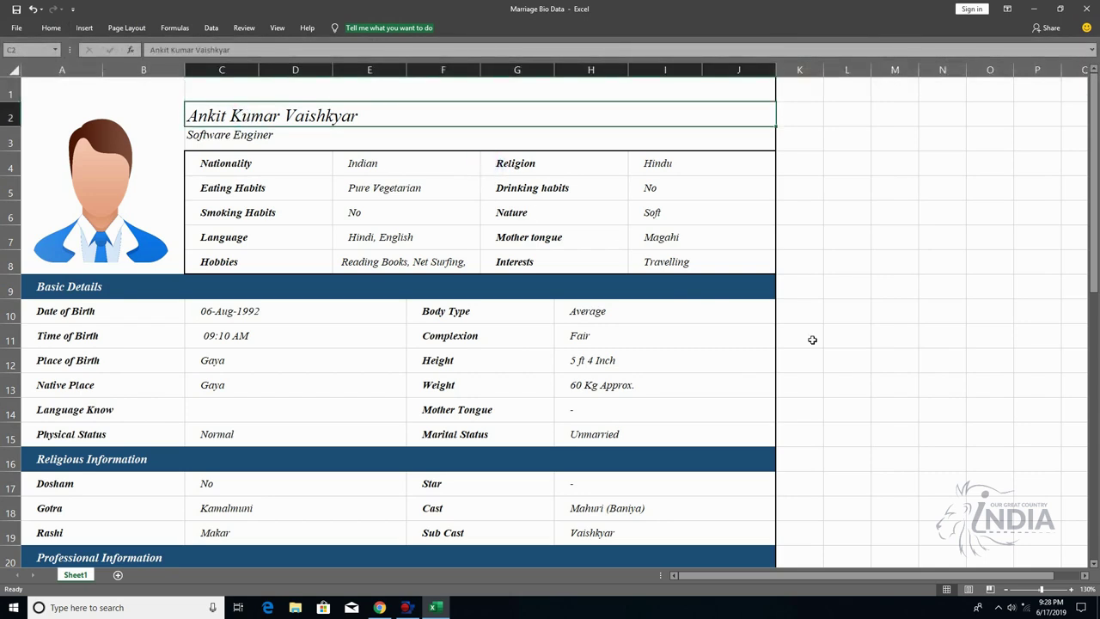
pyautogui.click(847, 329)
pyautogui.click(841, 185)
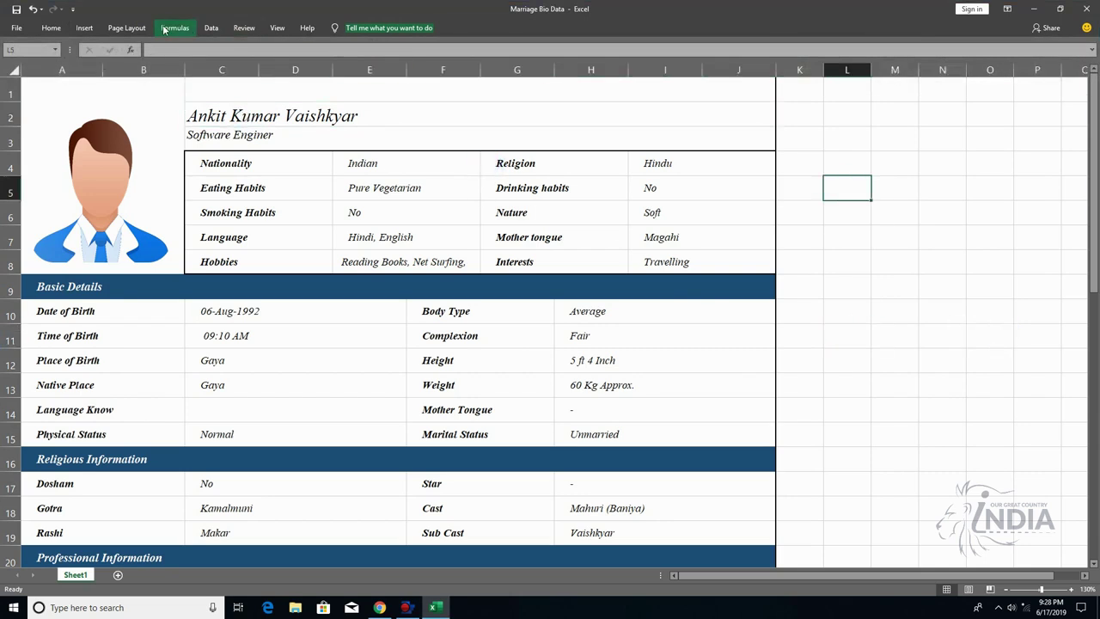
# Turn off worksheet gridlines and open the workbook's File Info page.
pyautogui.click(277, 27)
pyautogui.click(133, 67)
pyautogui.click(881, 283)
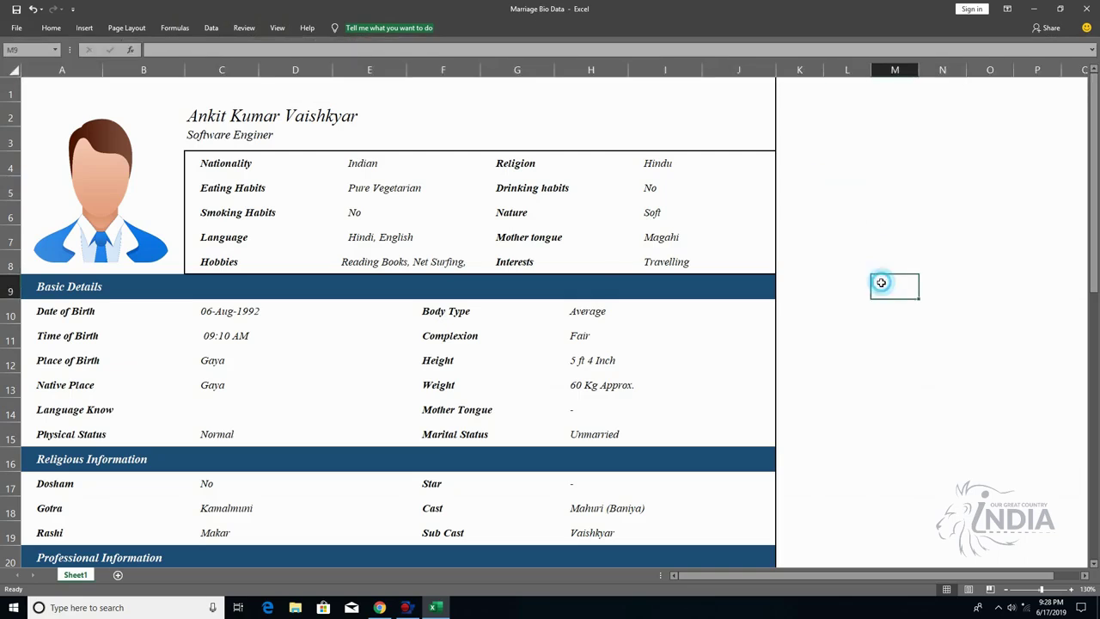
pyautogui.click(52, 28)
pyautogui.click(17, 28)
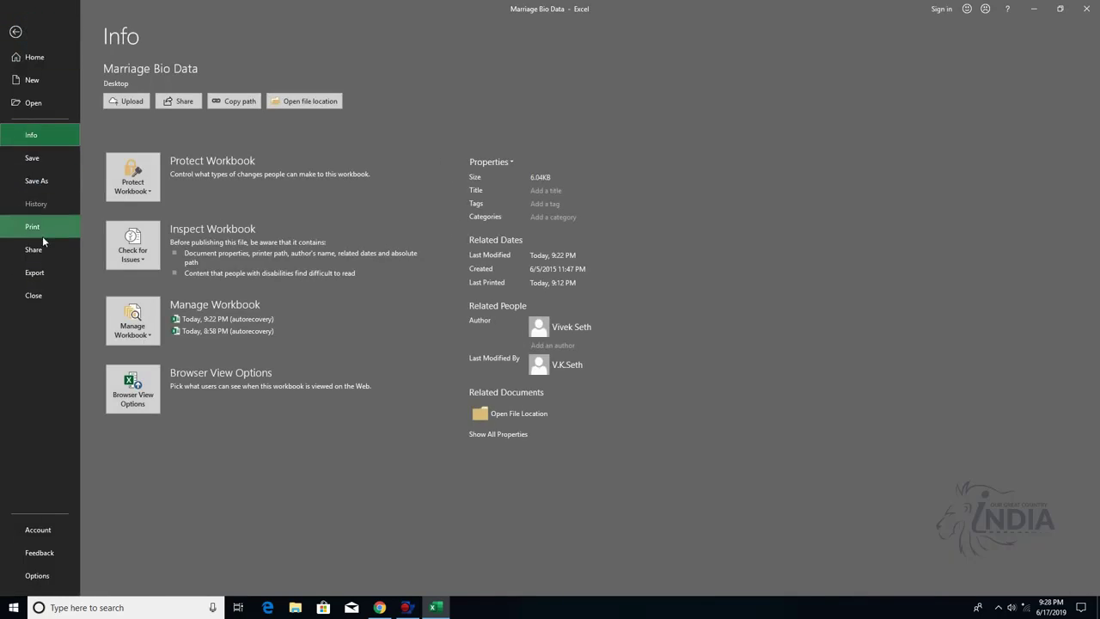
# Preview the biodata as a single printed page, then return to the sheet.
pyautogui.click(42, 237)
pyautogui.click(712, 221)
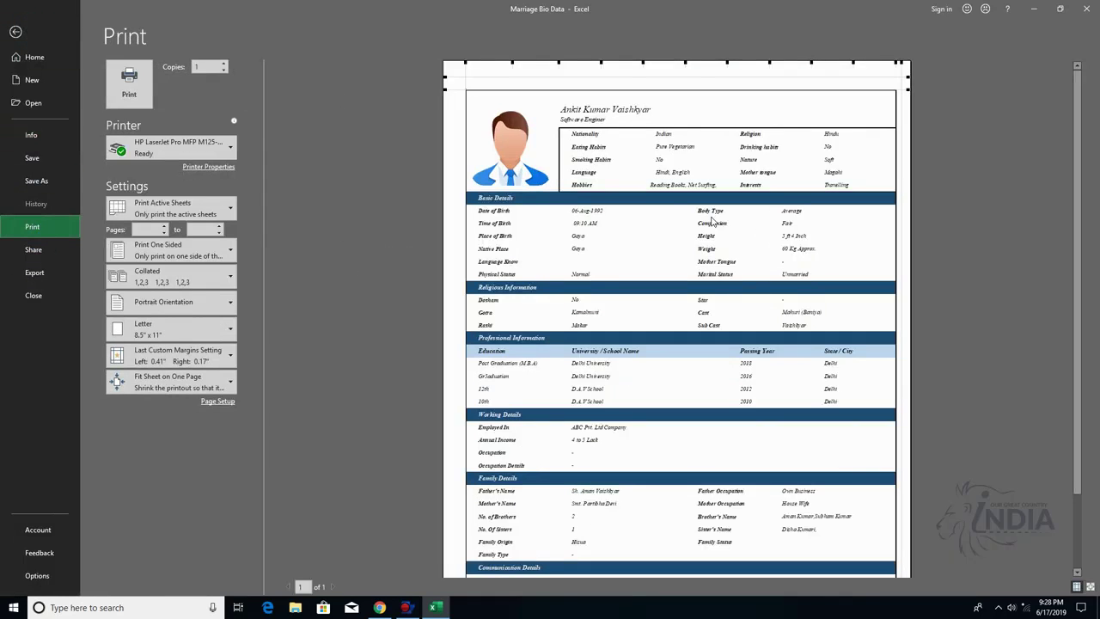
pyautogui.scroll(-2, 577, 178)
pyautogui.scroll(2, 577, 178)
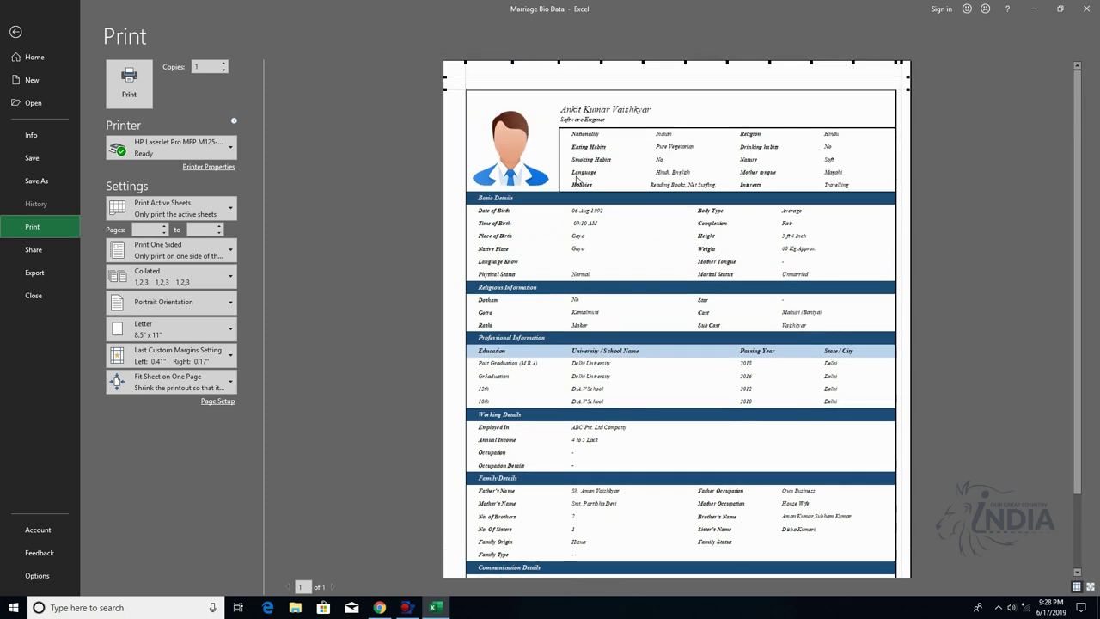
pyautogui.scroll(-3, 601, 155)
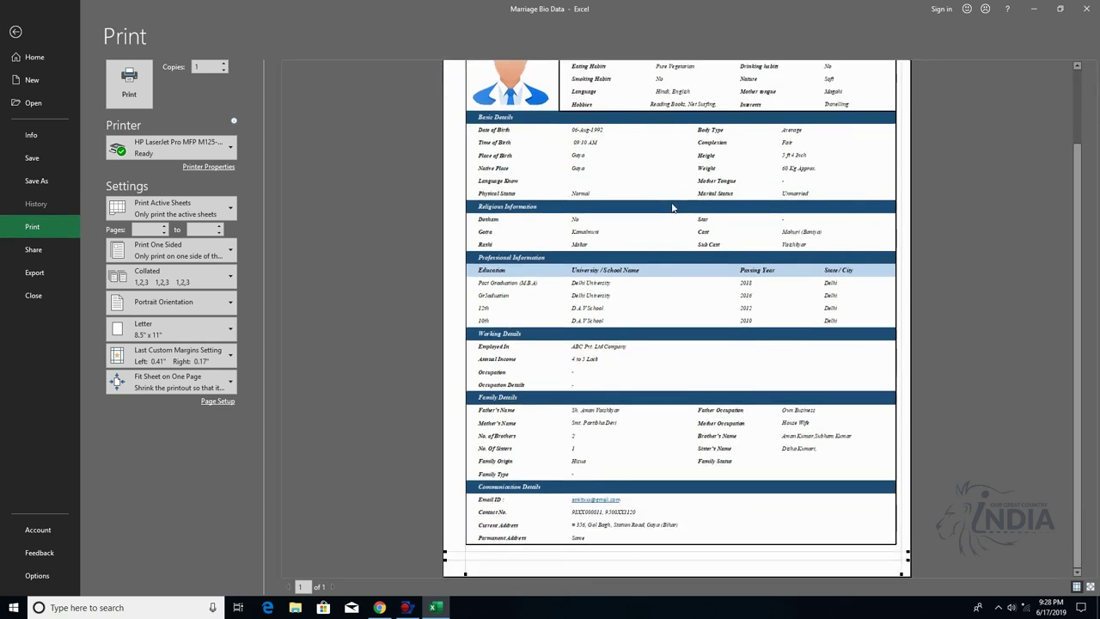
pyautogui.scroll(3, 657, 179)
pyautogui.scroll(1, 658, 179)
pyautogui.press('Escape')
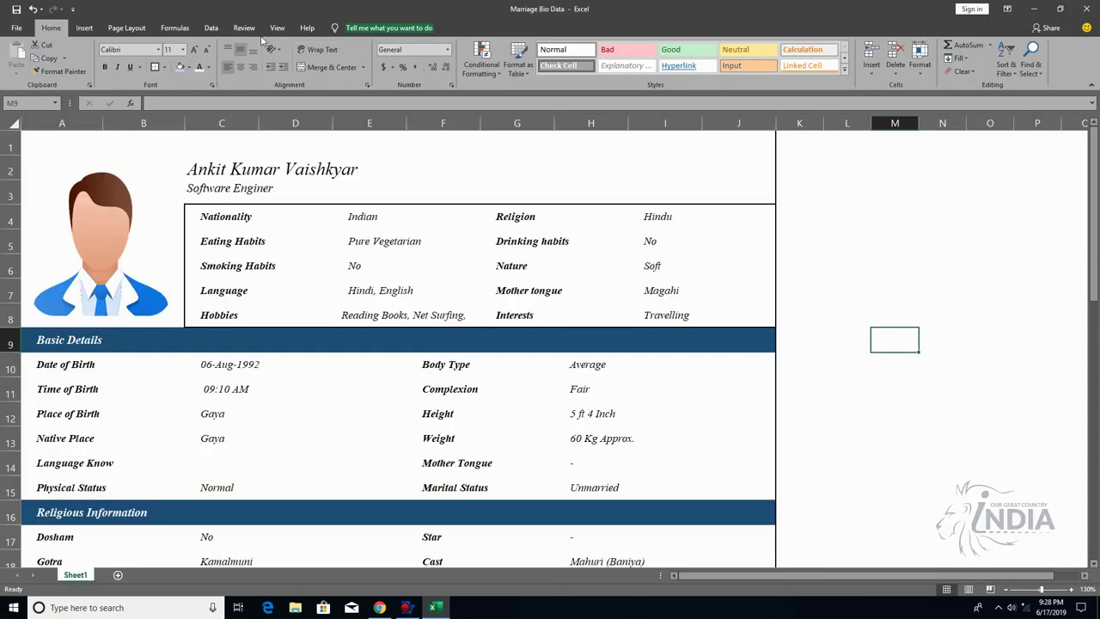
# Add a page header to the sheet with Insert > Header & Footer.
pyautogui.click(127, 28)
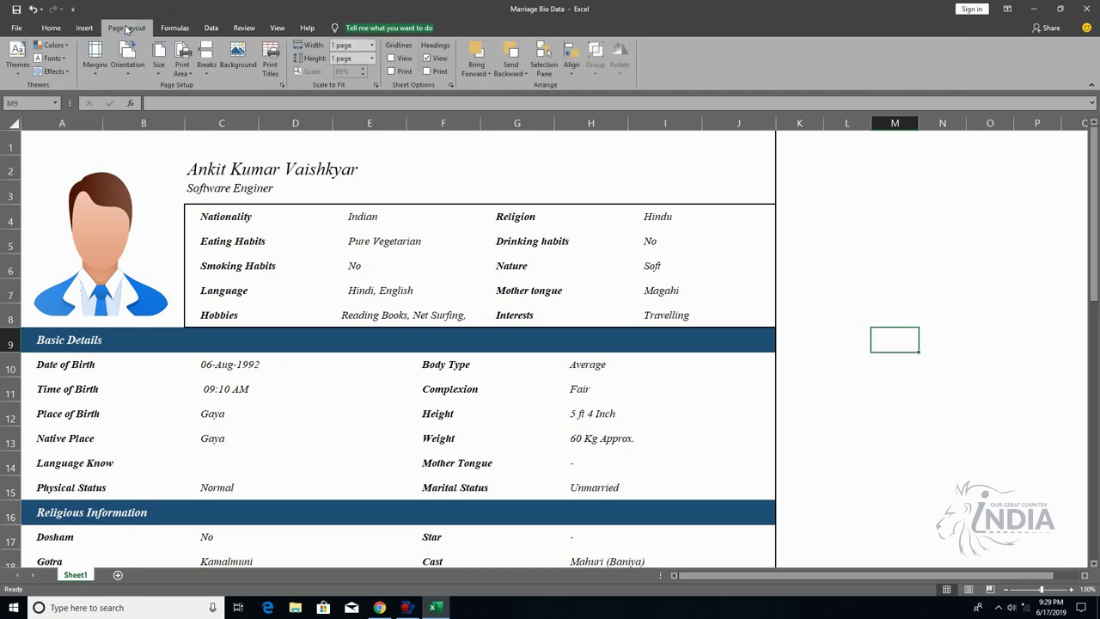
pyautogui.click(84, 27)
pyautogui.click(812, 60)
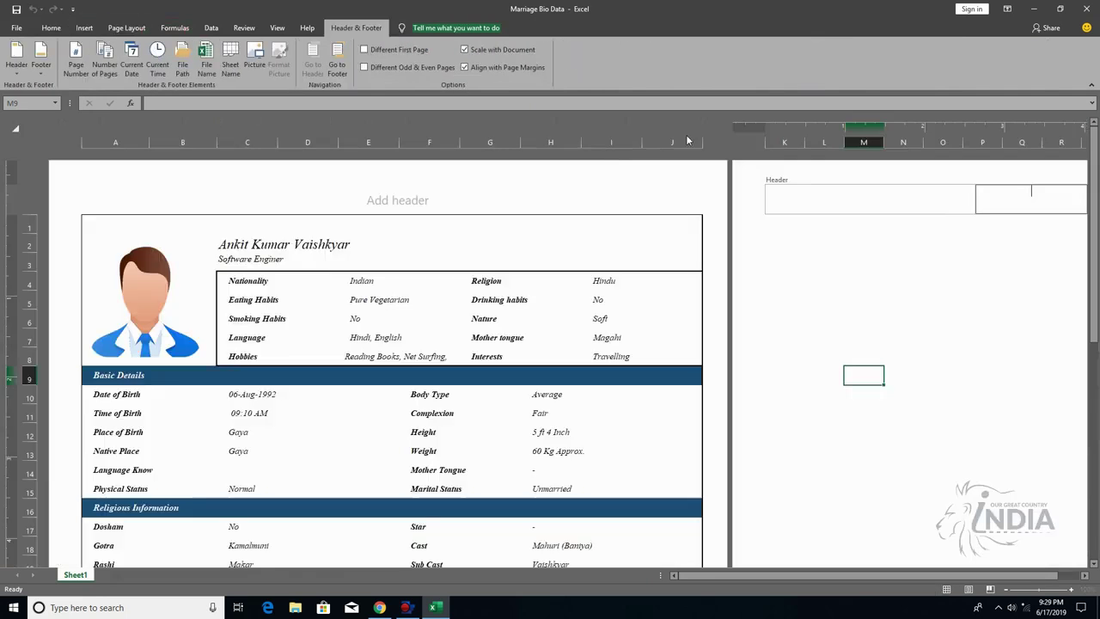
# Copy the Hindi translation '!! श्री गणेशाय नमः !!' from Google Translate and return to Excel.
pyautogui.click(1010, 9)
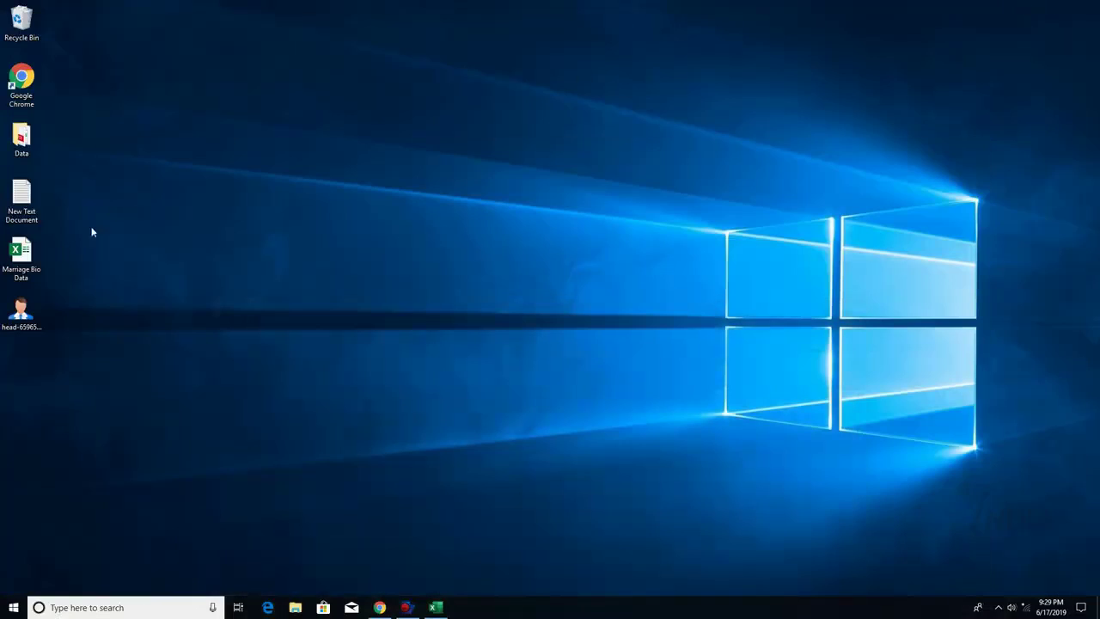
pyautogui.click(379, 607)
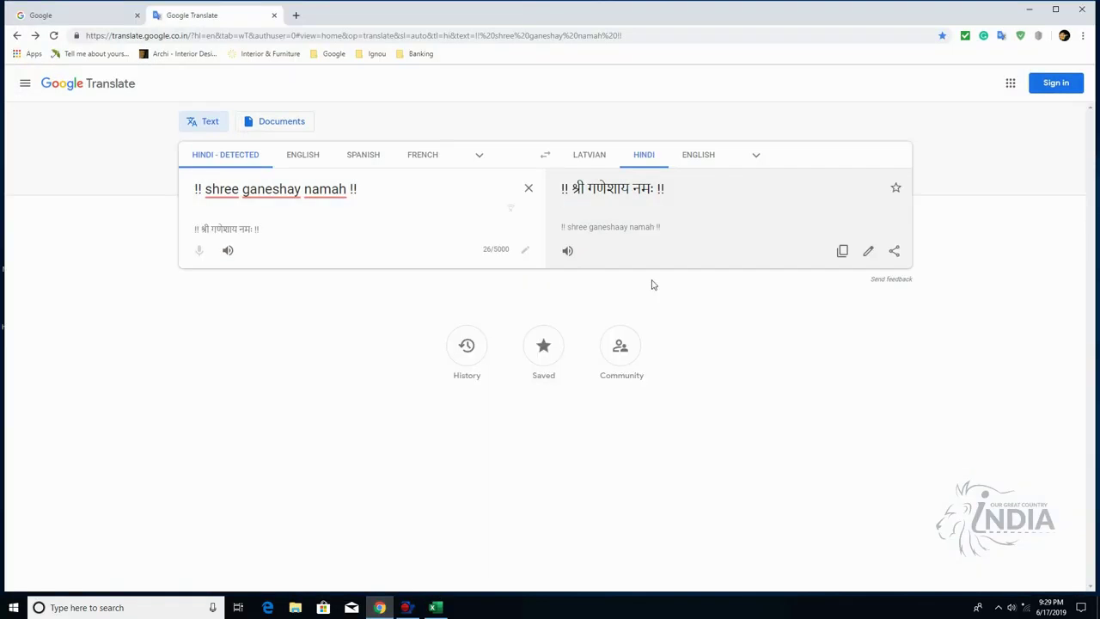
pyautogui.moveTo(668, 188); pyautogui.dragTo(563, 189)
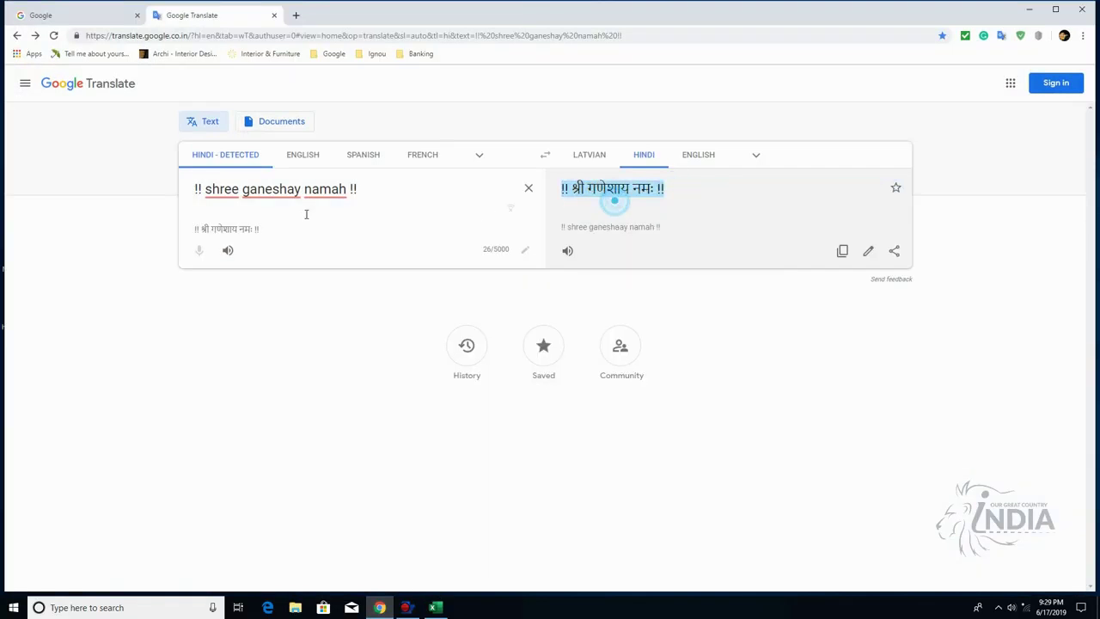
pyautogui.rightClick(611, 191)
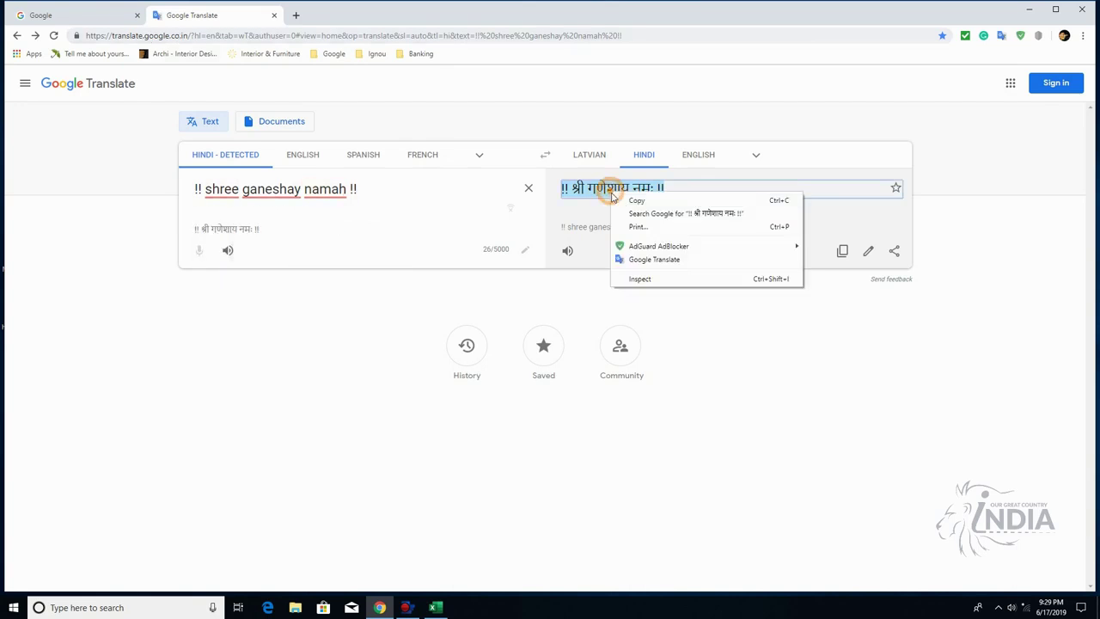
pyautogui.click(636, 198)
pyautogui.click(436, 607)
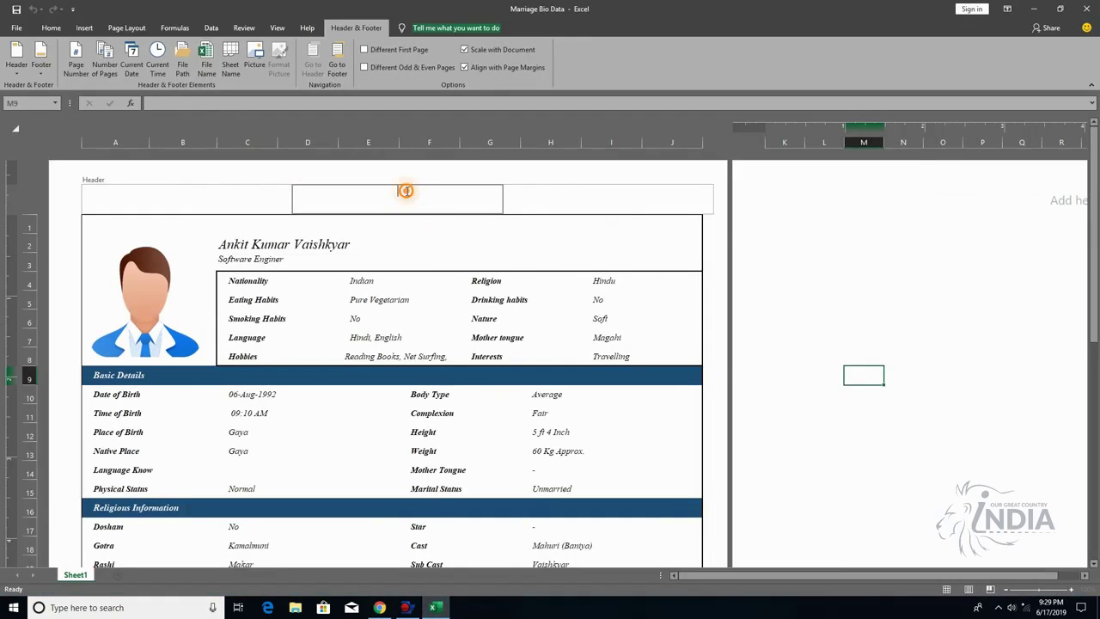
# Paste the Hindi blessing into the centre page header.
pyautogui.click(51, 26)
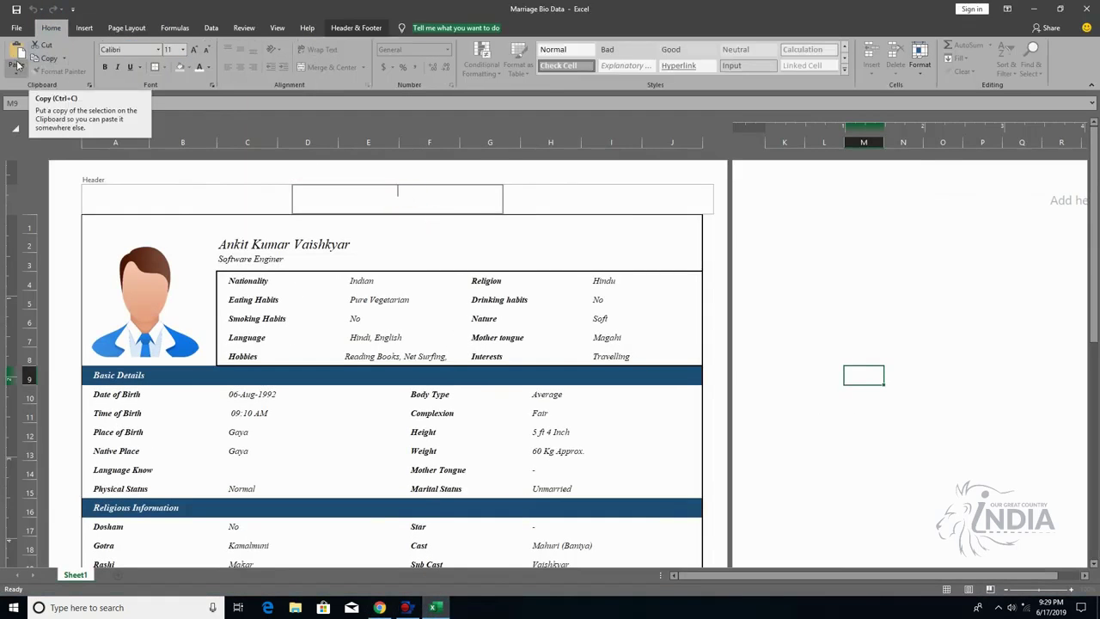
pyautogui.click(16, 73)
pyautogui.click(17, 103)
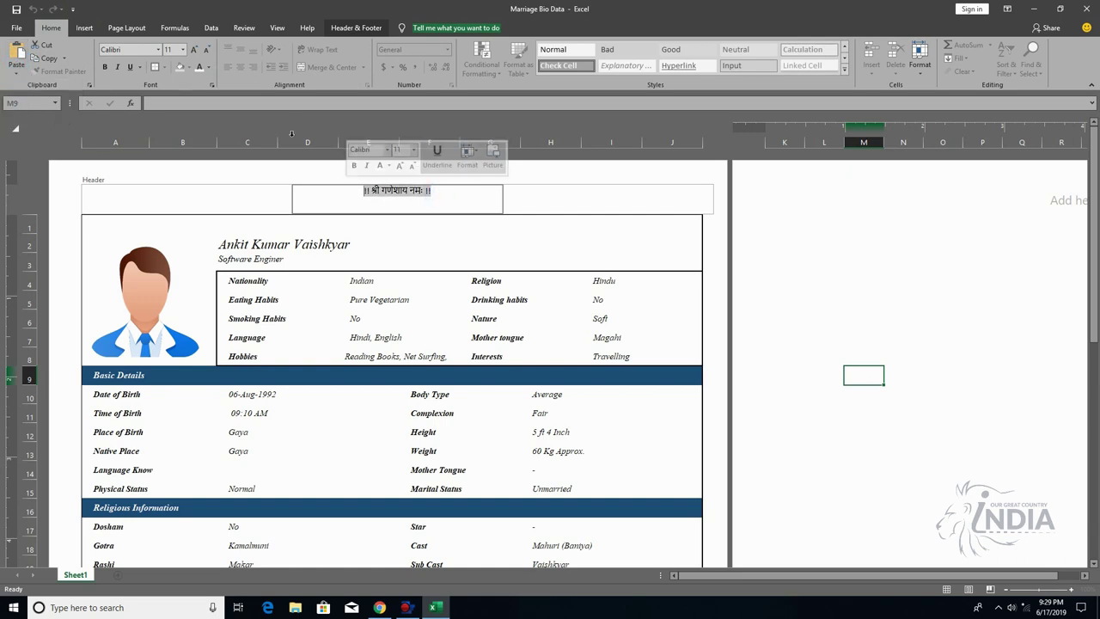
pyautogui.click(516, 282)
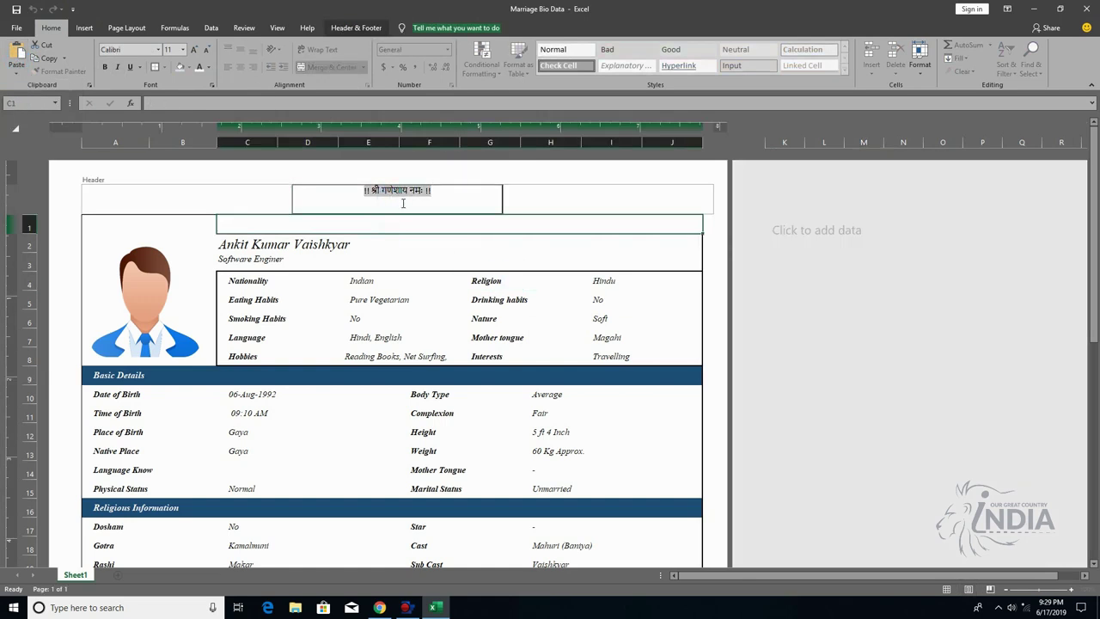
# Enlarge the header's Hindi blessing to 20 pt and finish editing the header.
pyautogui.click(422, 242)
pyautogui.moveTo(440, 191); pyautogui.dragTo(364, 191)
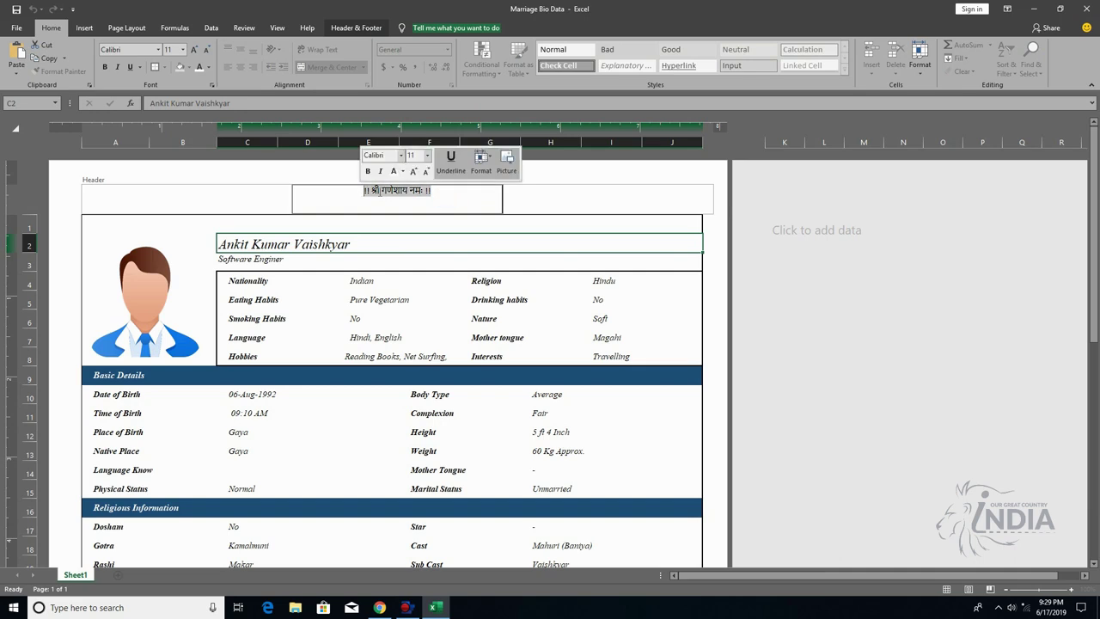
pyautogui.click(427, 155)
pyautogui.click(416, 231)
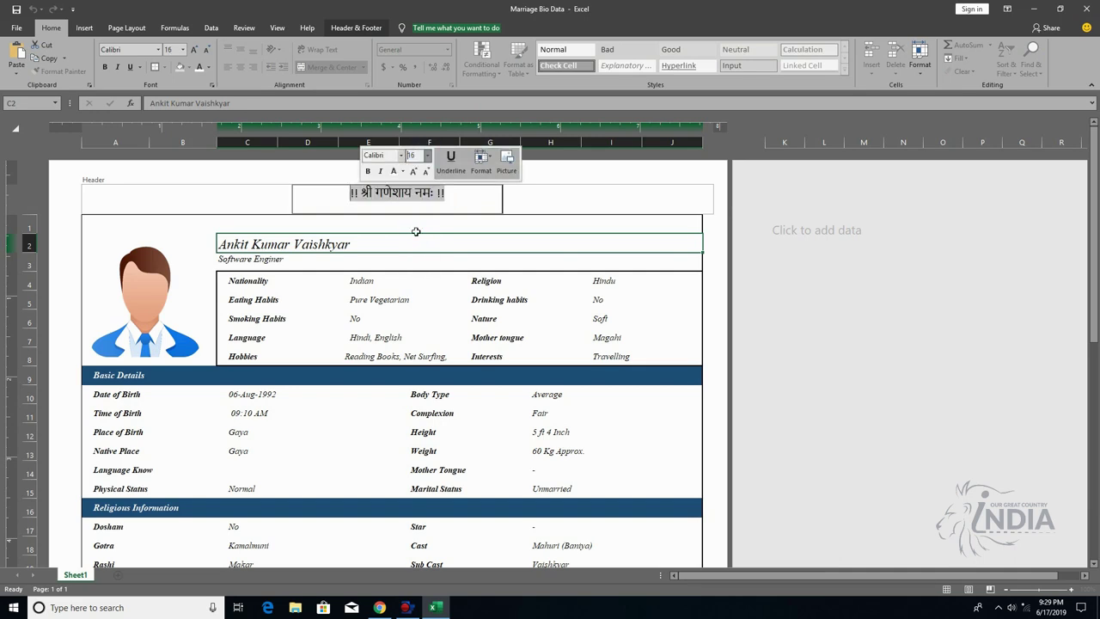
pyautogui.click(427, 156)
pyautogui.click(417, 248)
pyautogui.click(414, 172)
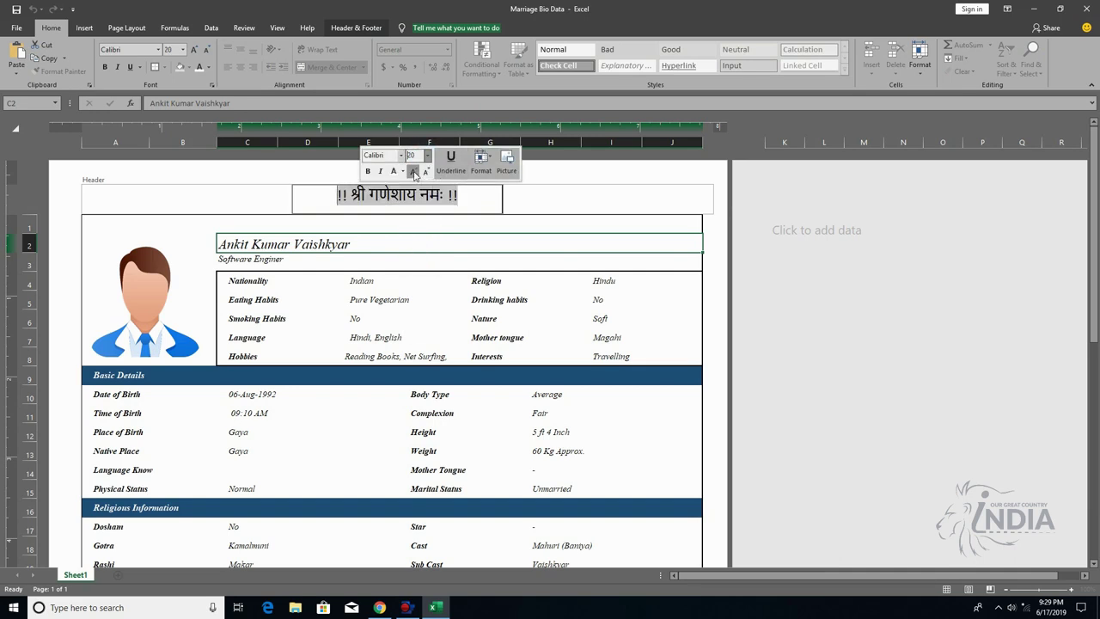
pyautogui.click(483, 176)
pyautogui.press('Escape')
pyautogui.click(409, 230)
pyautogui.click(441, 406)
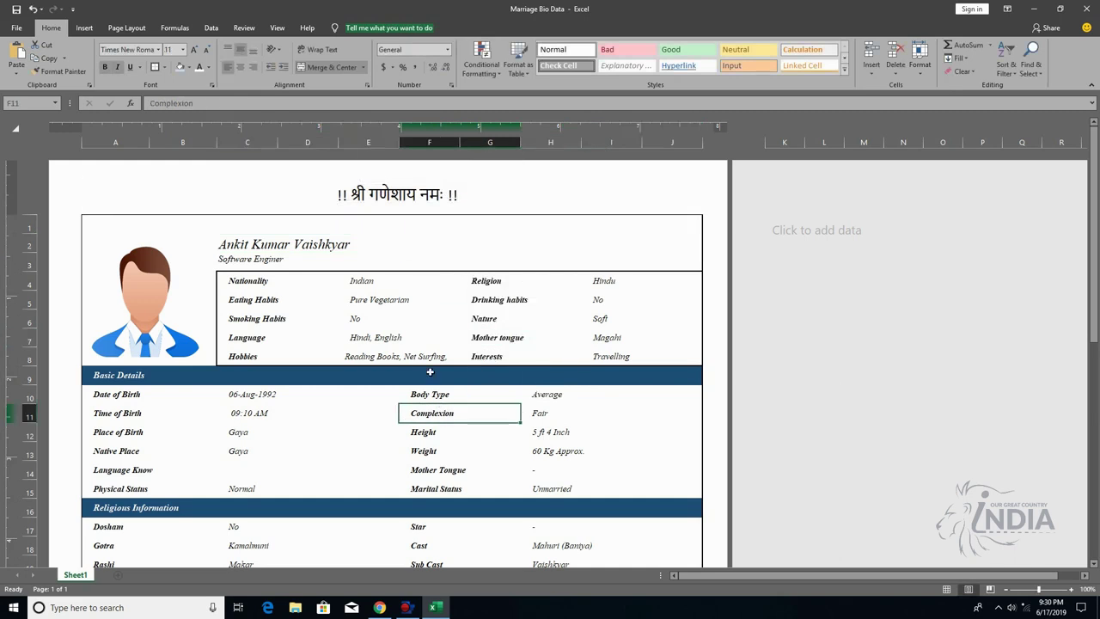
# Leave the header and switch the sheet back to Normal view.
pyautogui.click(389, 296)
pyautogui.click(163, 344)
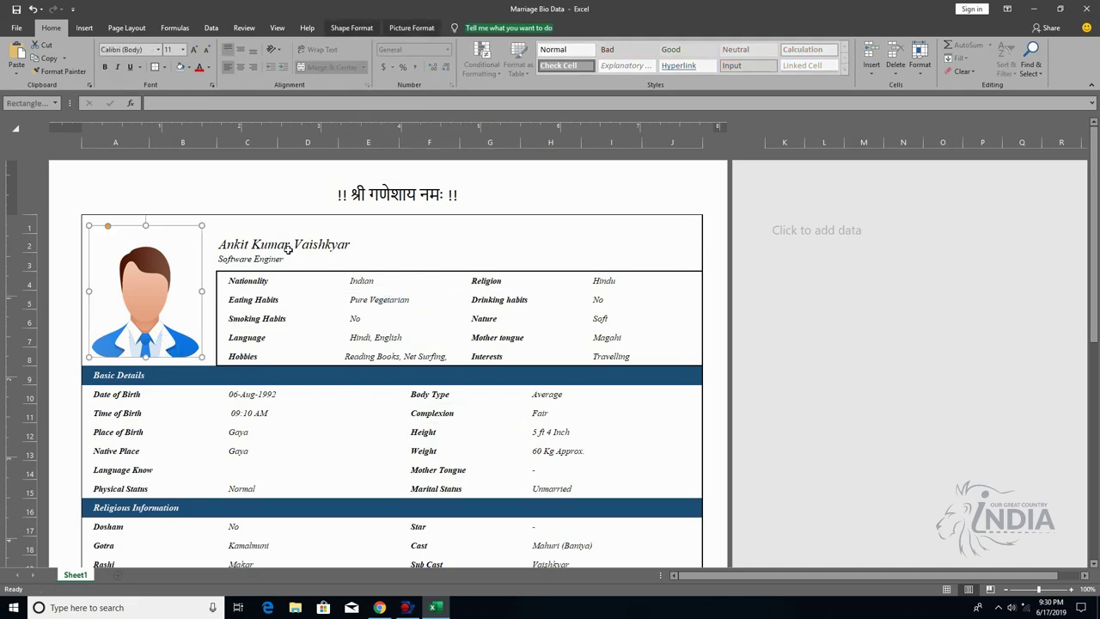
pyautogui.click(357, 318)
pyautogui.click(946, 589)
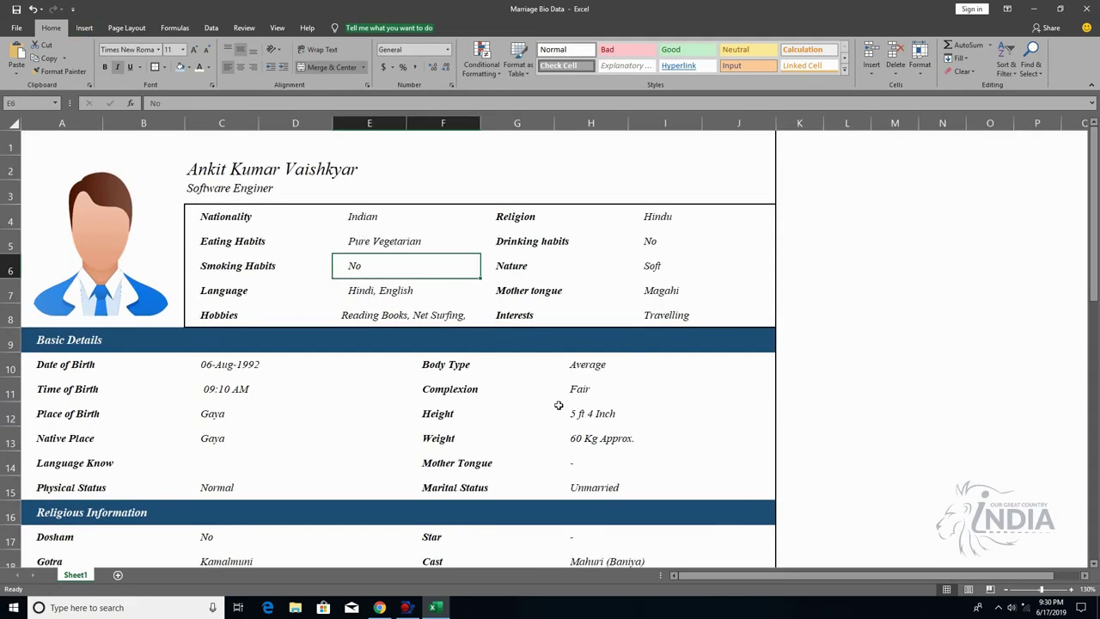
pyautogui.click(559, 405)
pyautogui.scroll(-3, 558, 405)
pyautogui.scroll(-6, 664, 435)
pyautogui.scroll(3, 664, 436)
pyautogui.scroll(6, 618, 429)
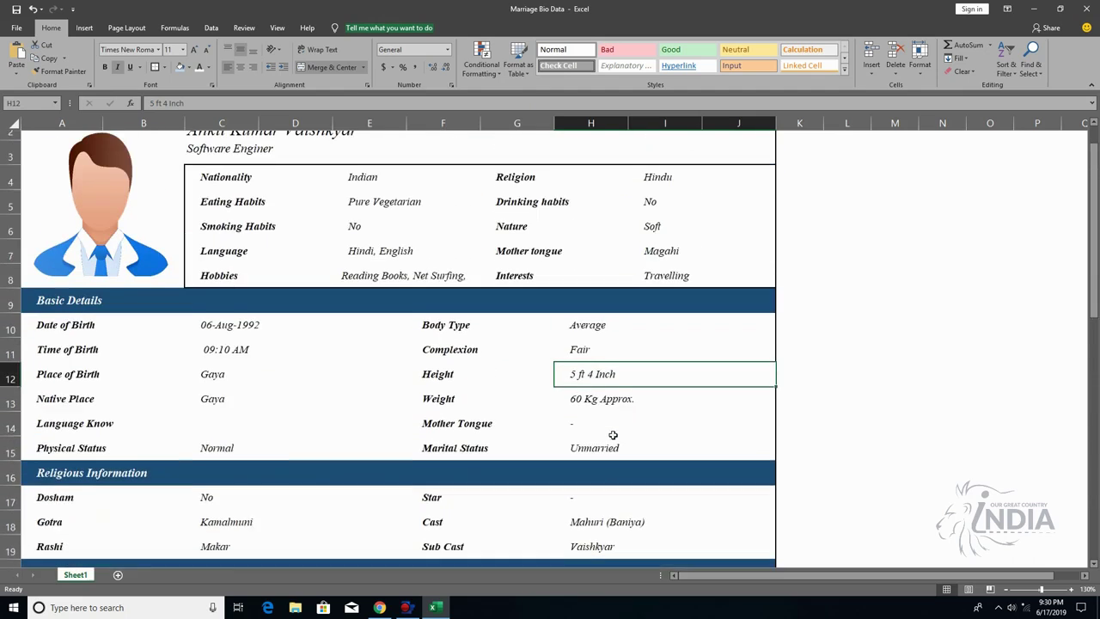
pyautogui.scroll(1, 611, 435)
pyautogui.click(378, 217)
# Set the name in C2 to the Cataneo BT font.
pyautogui.click(224, 169)
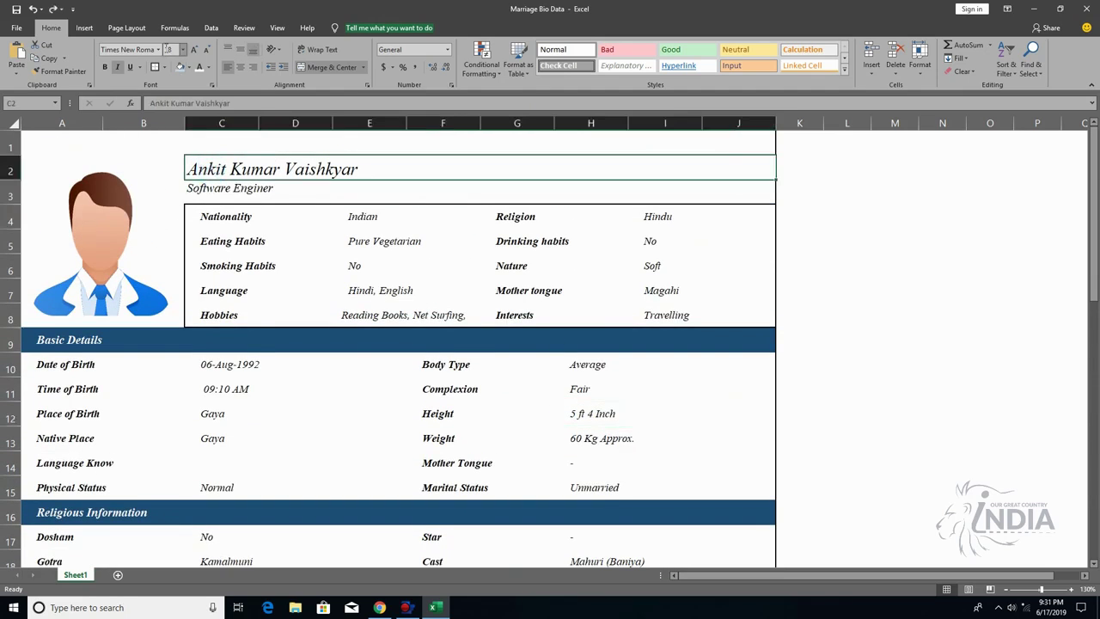
pyautogui.click(158, 49)
pyautogui.moveTo(256, 415); pyautogui.dragTo(254, 129)
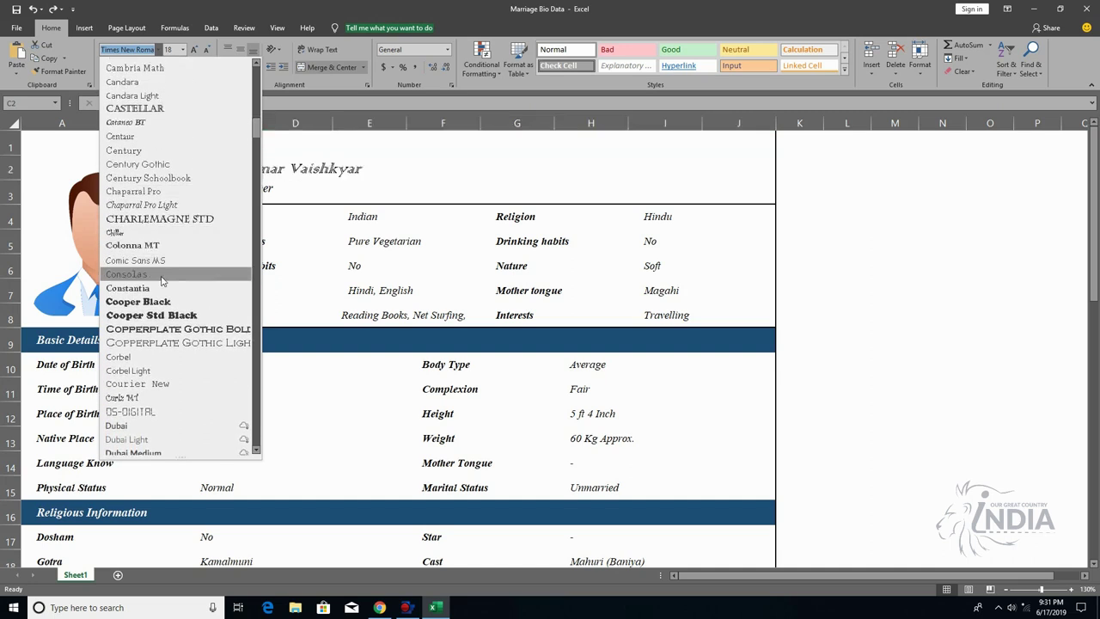
pyautogui.scroll(1, 168, 166)
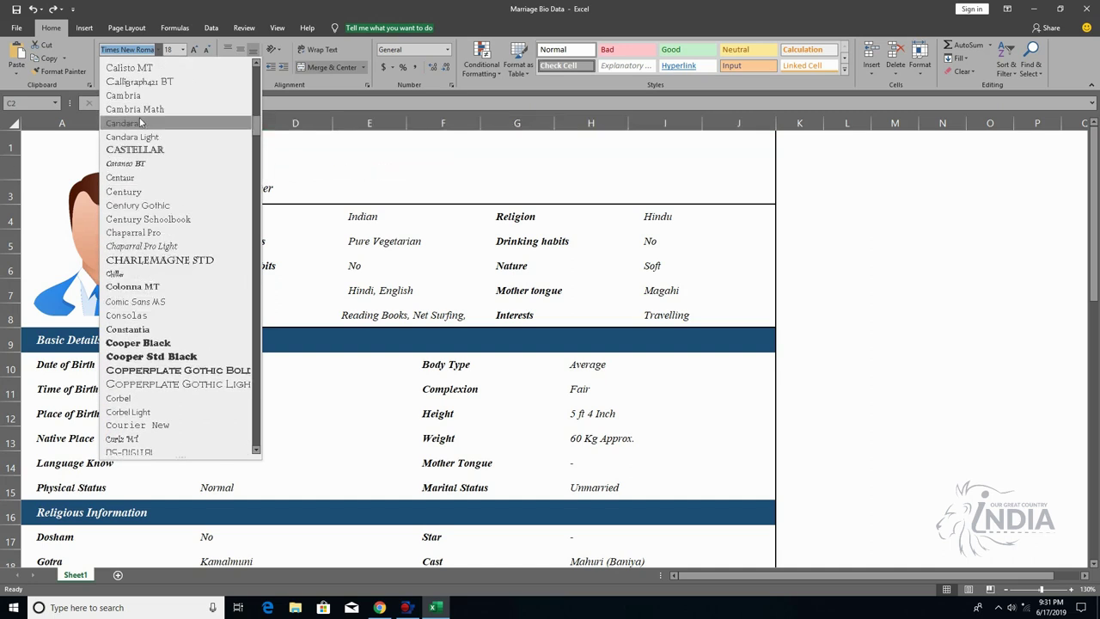
pyautogui.click(138, 166)
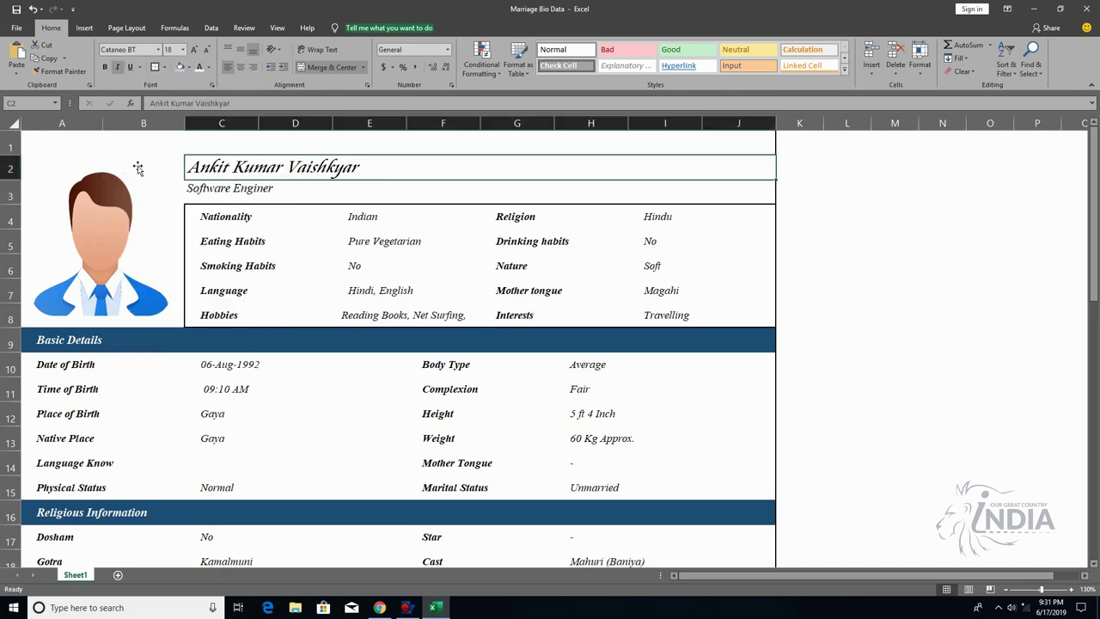
# Apply Cataneo BT to the Software Enginer job title in C3.
pyautogui.click(254, 191)
pyautogui.click(182, 49)
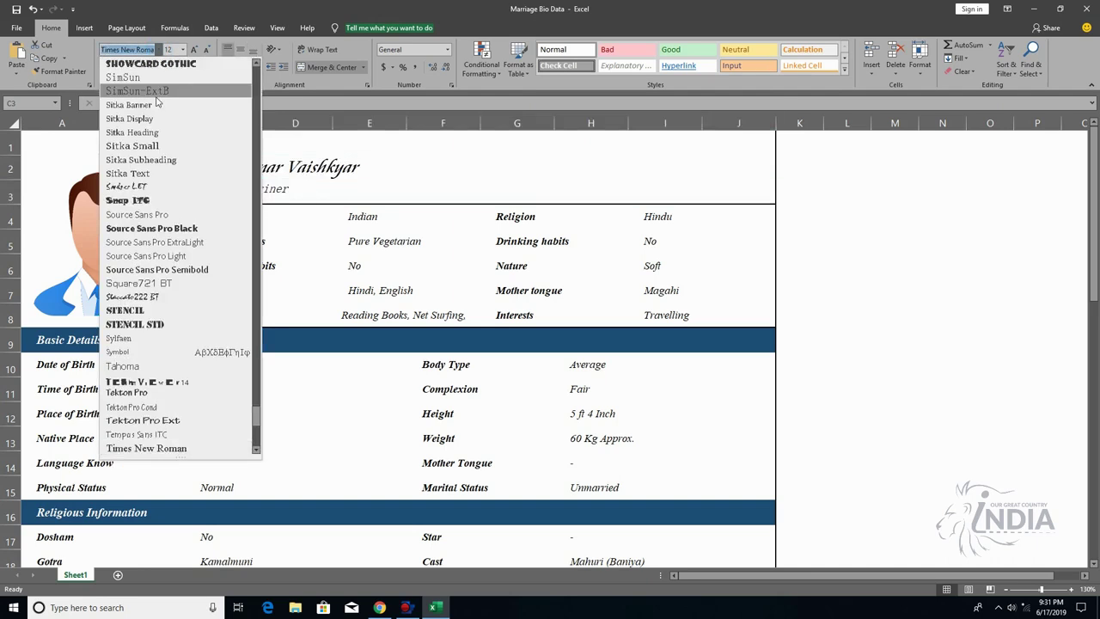
pyautogui.scroll(-5, 264, 95)
pyautogui.moveTo(266, 91); pyautogui.dragTo(269, 115)
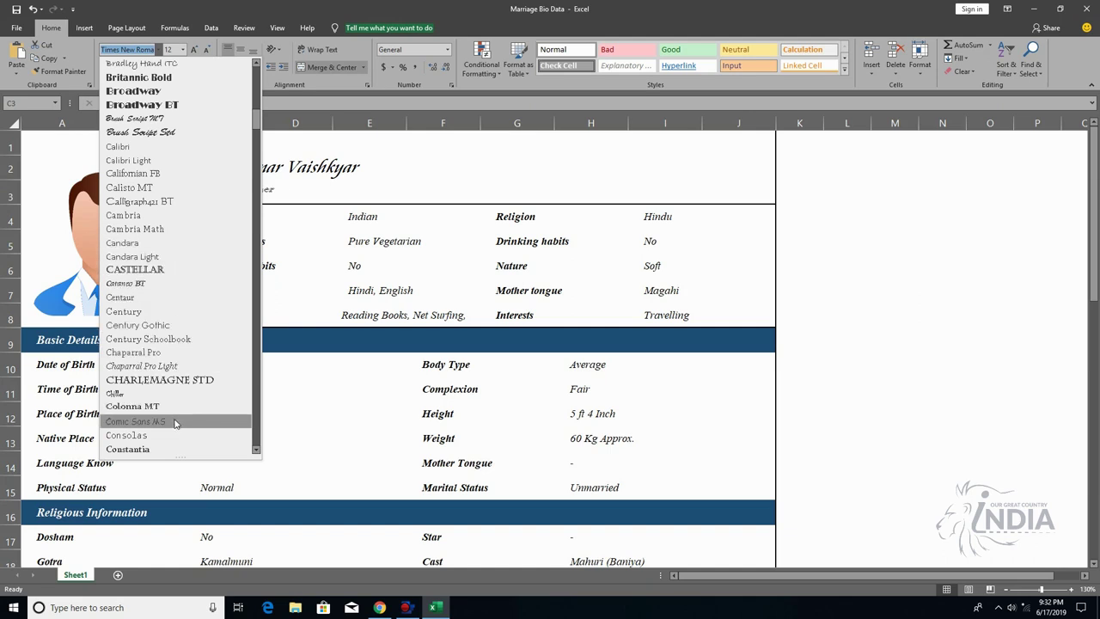
pyautogui.scroll(1, 173, 285)
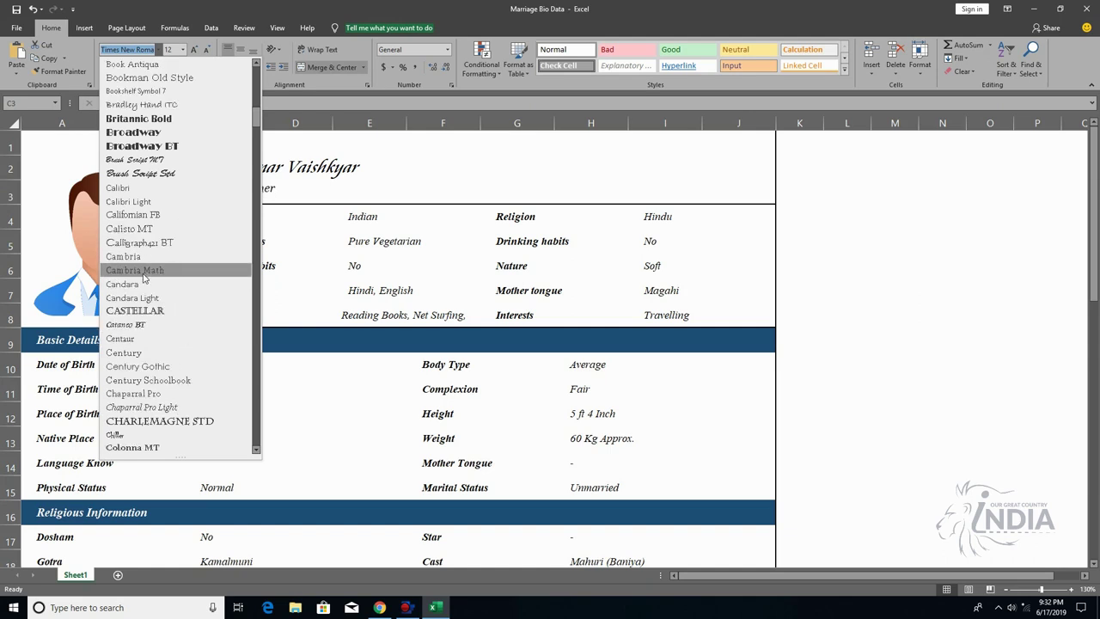
pyautogui.click(129, 324)
# Review the biodata cells from the name title down to the Working Details heading.
pyautogui.click(230, 167)
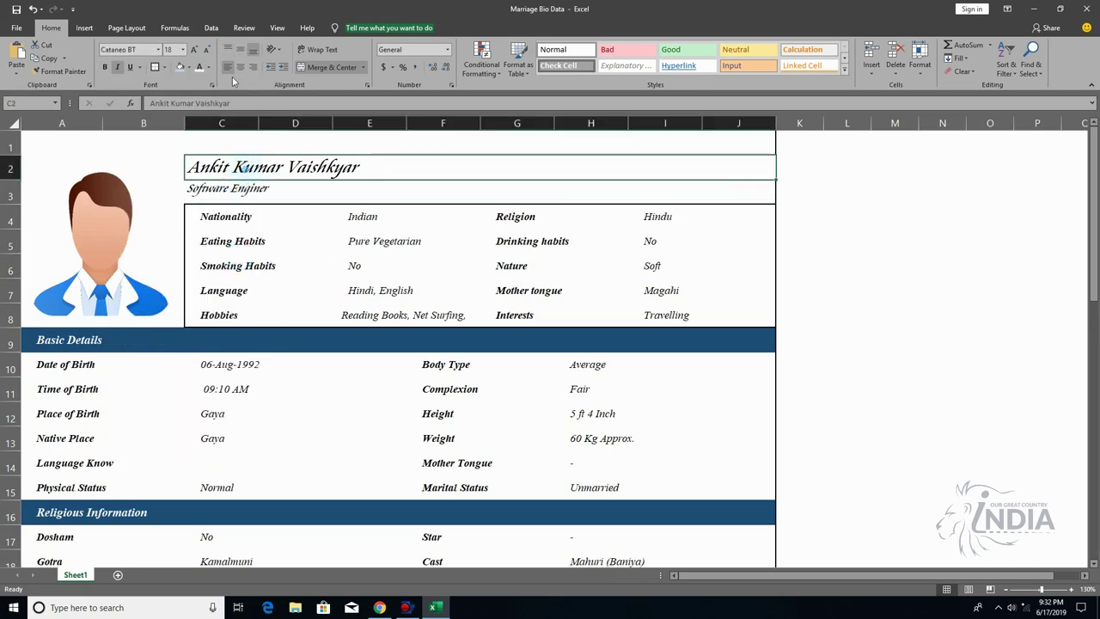
pyautogui.click(312, 249)
pyautogui.click(803, 318)
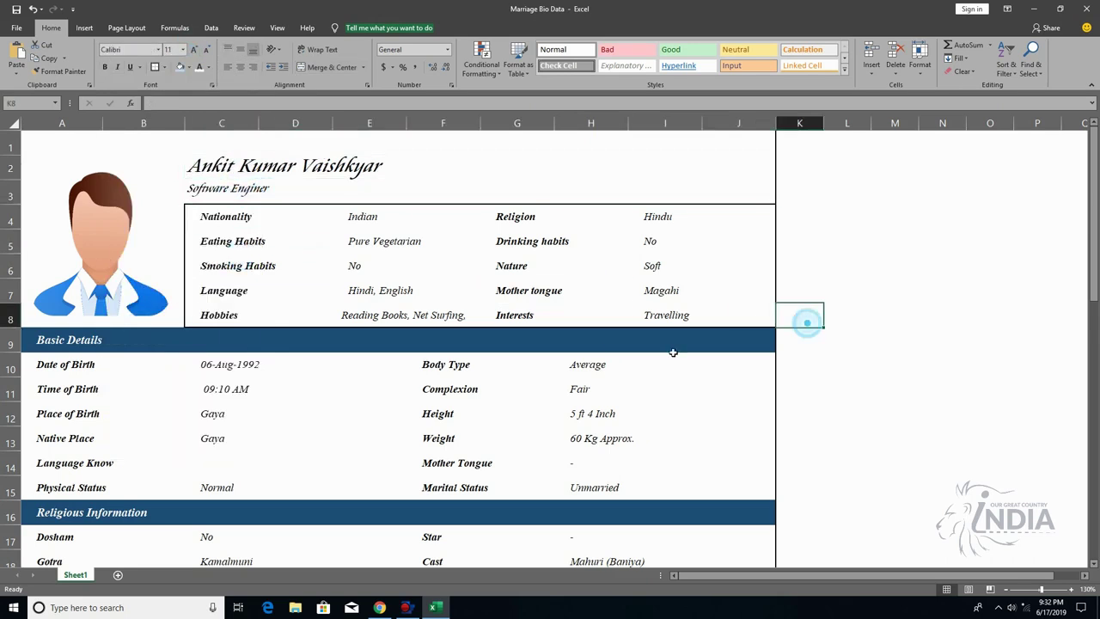
pyautogui.scroll(-4, 597, 376)
pyautogui.scroll(-4, 593, 380)
pyautogui.scroll(-2, 584, 381)
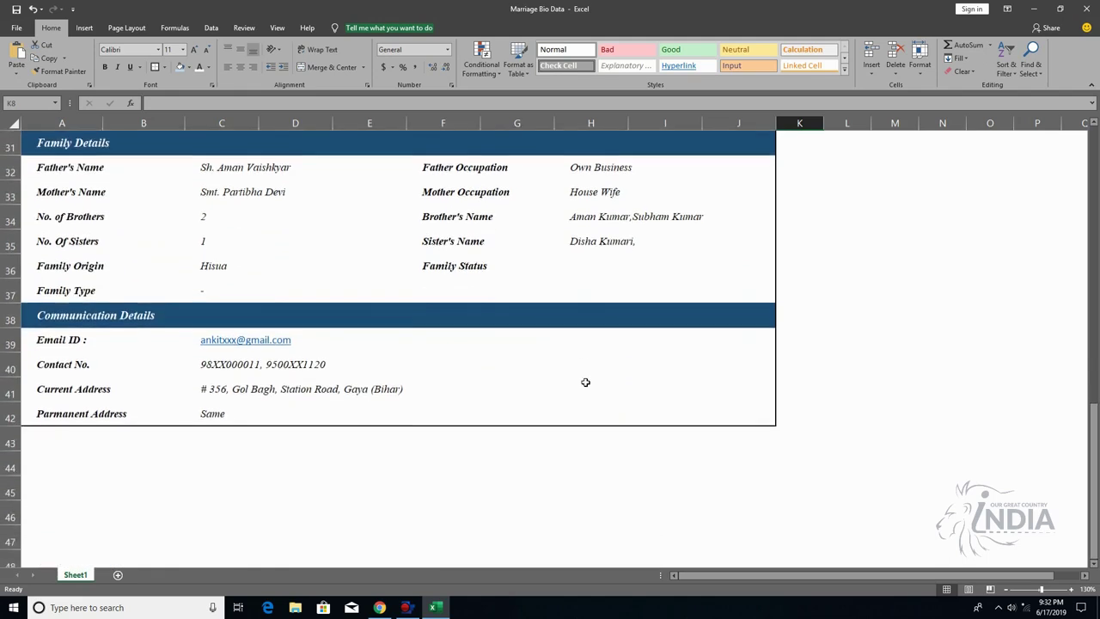
pyautogui.scroll(6, 579, 378)
pyautogui.click(358, 363)
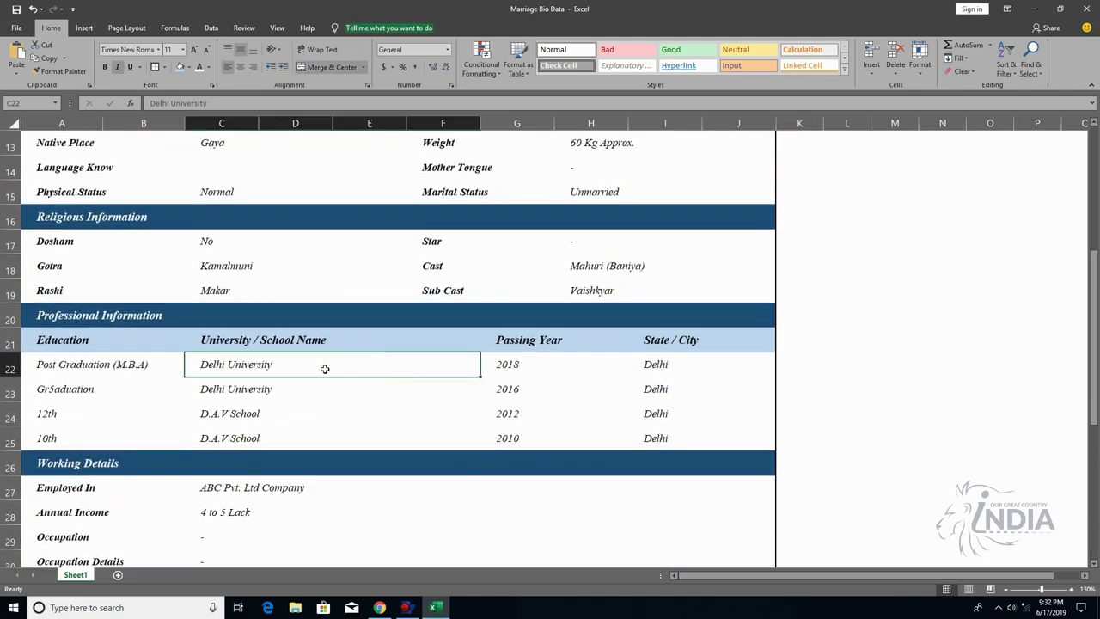
pyautogui.moveTo(324, 370); pyautogui.dragTo(270, 431)
pyautogui.click(505, 414)
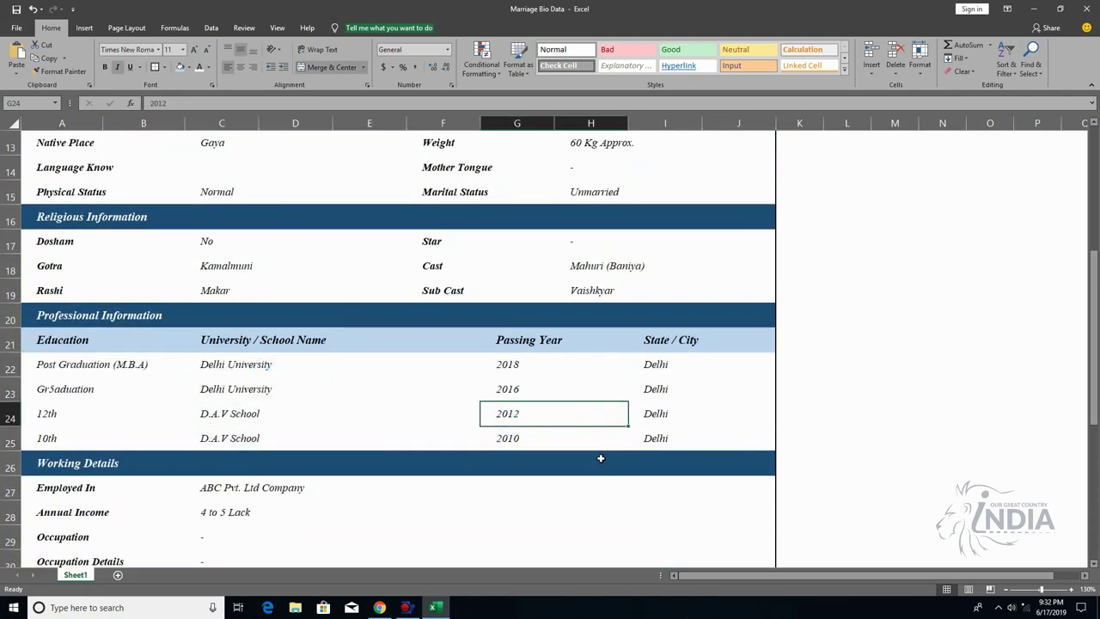
pyautogui.click(596, 456)
pyautogui.scroll(4, 596, 464)
# Left-align the Basic Details heading with a slight indent.
pyautogui.click(68, 334)
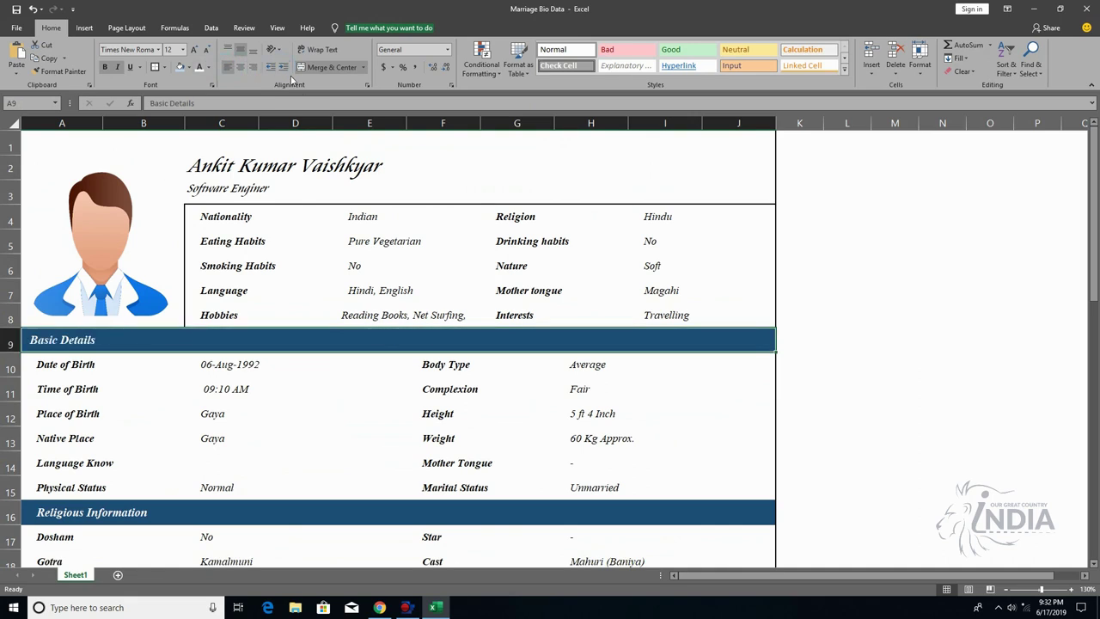
pyautogui.click(286, 69)
pyautogui.click(357, 236)
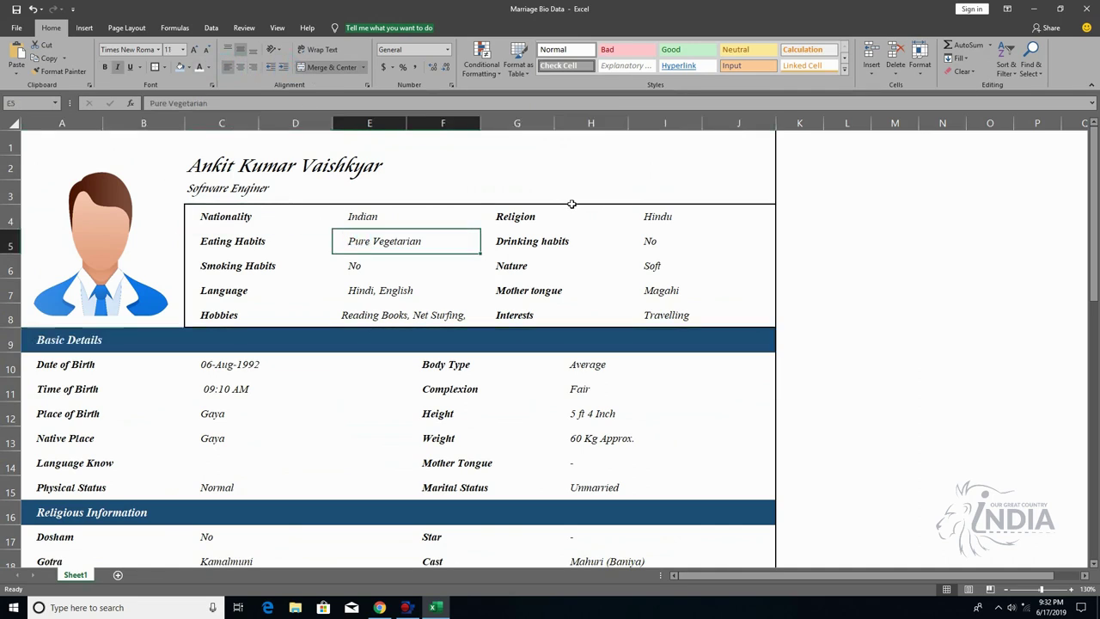
# Set the name title to 28 pt, heighten row 2, and enlarge the job title to 14 pt.
pyautogui.click(345, 166)
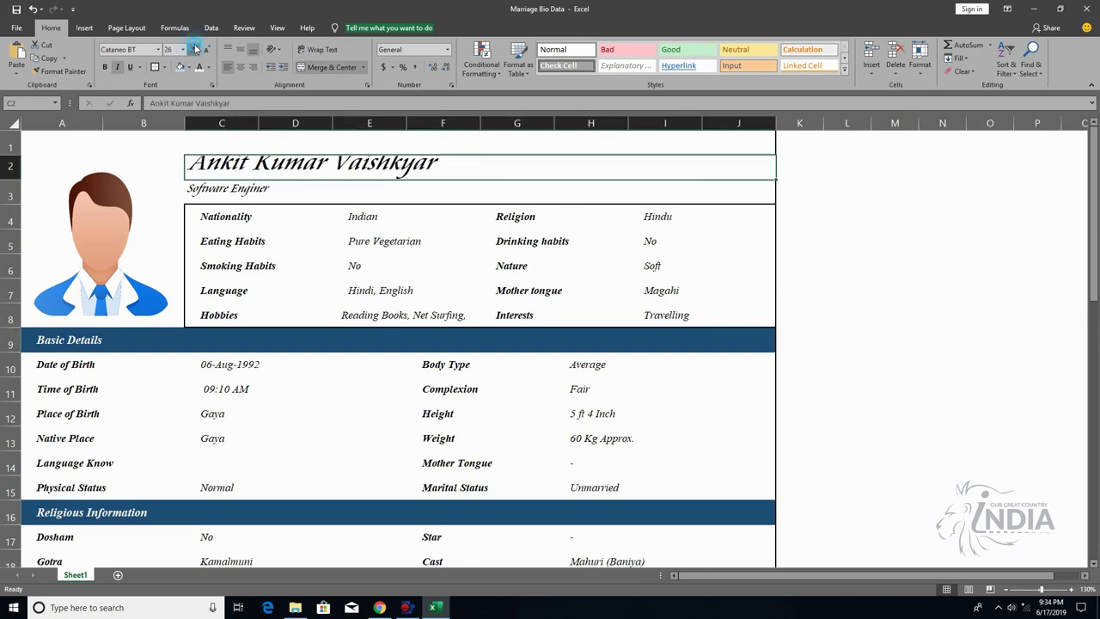
pyautogui.click(196, 49)
pyautogui.click(196, 49)
pyautogui.click(207, 49)
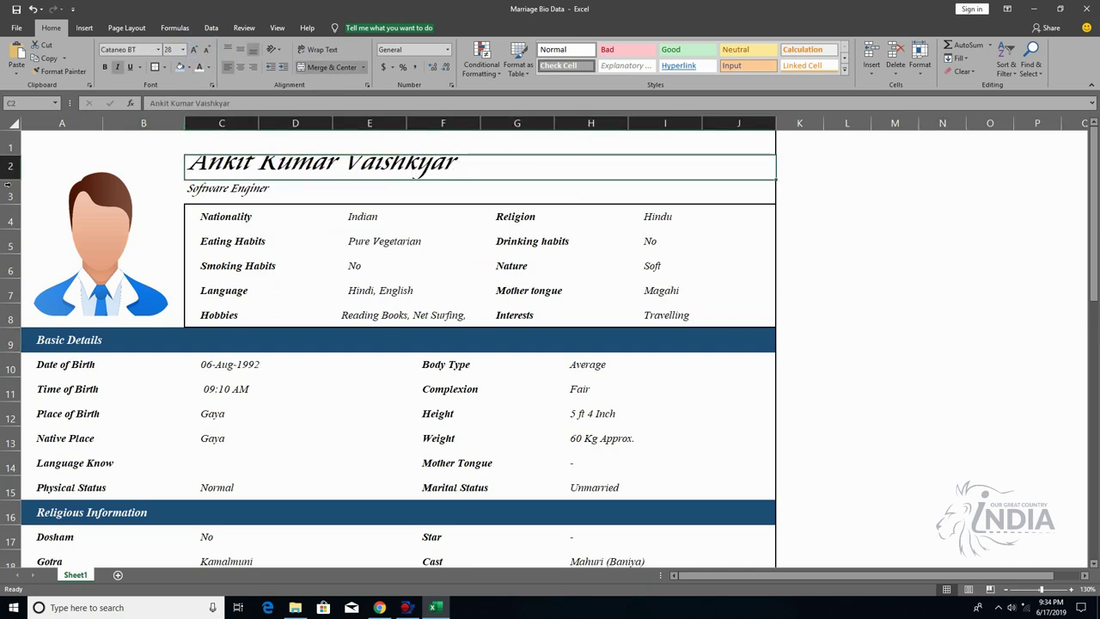
pyautogui.moveTo(7, 183); pyautogui.dragTo(7, 194)
pyautogui.click(404, 230)
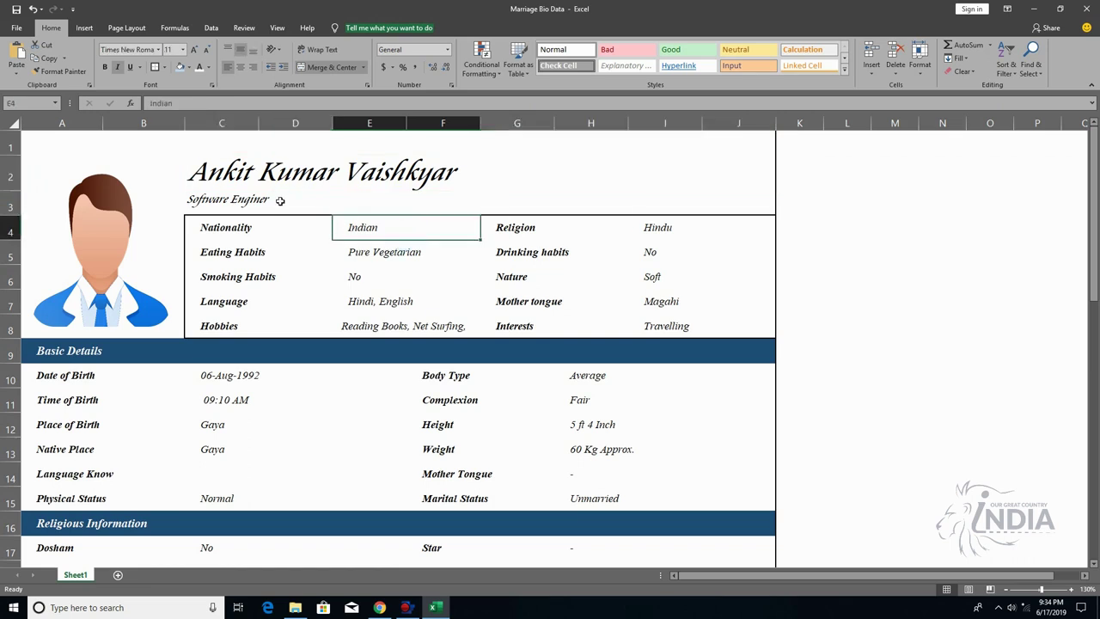
pyautogui.click(280, 200)
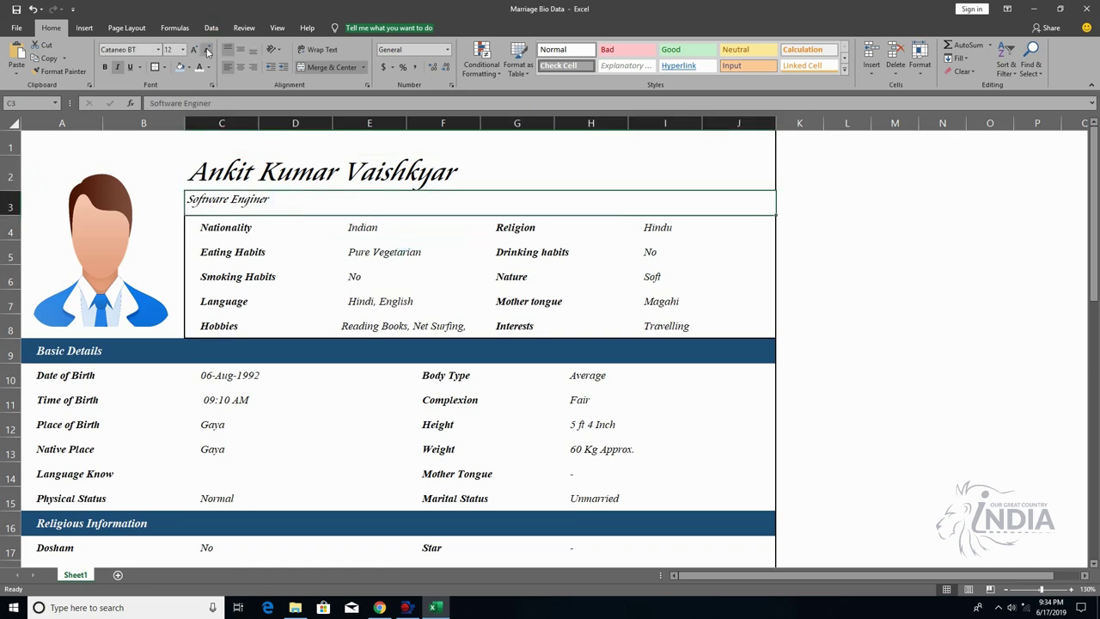
pyautogui.click(389, 251)
pyautogui.click(339, 174)
# Print the sheet with Microsoft Print to PDF, saving it as Bio Data on the Desktop.
pyautogui.click(323, 250)
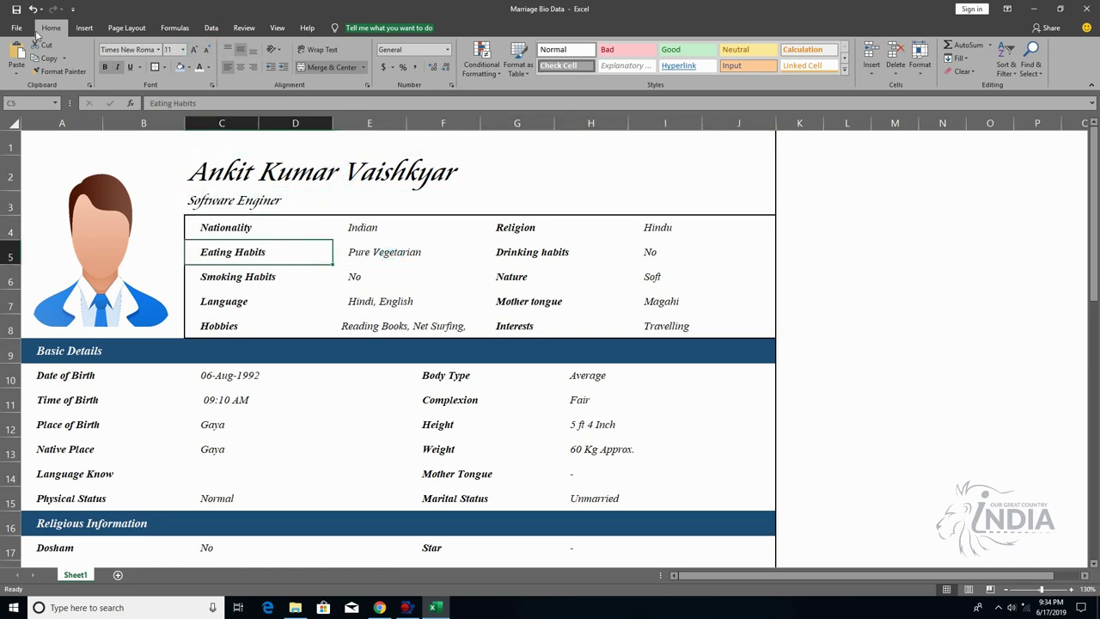
pyautogui.click(17, 28)
pyautogui.click(31, 226)
pyautogui.scroll(-2, 737, 263)
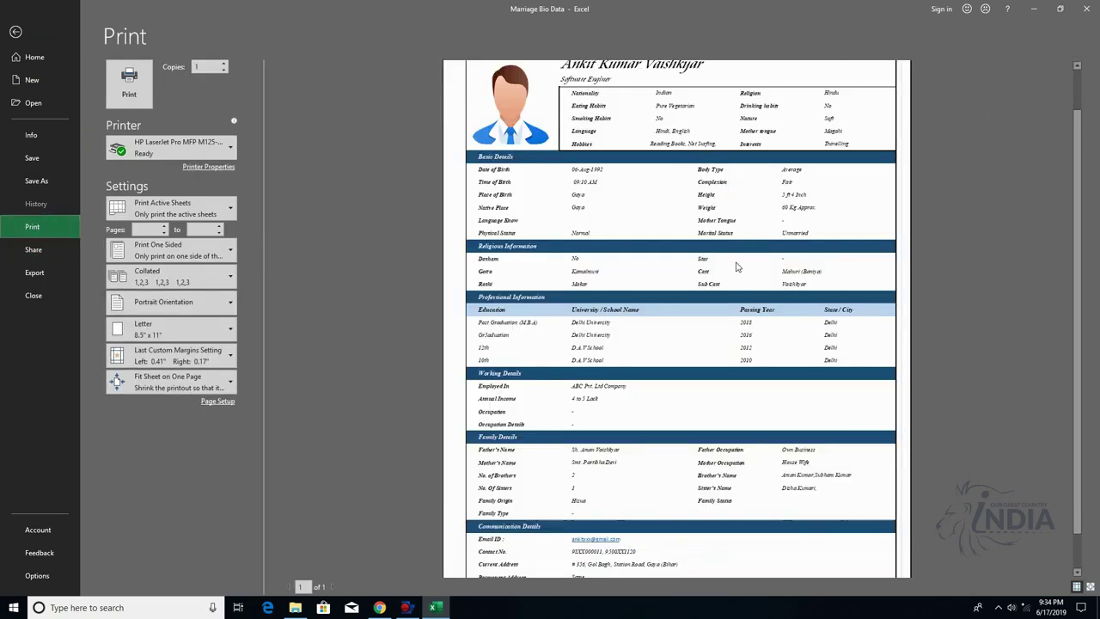
pyautogui.scroll(2, 745, 295)
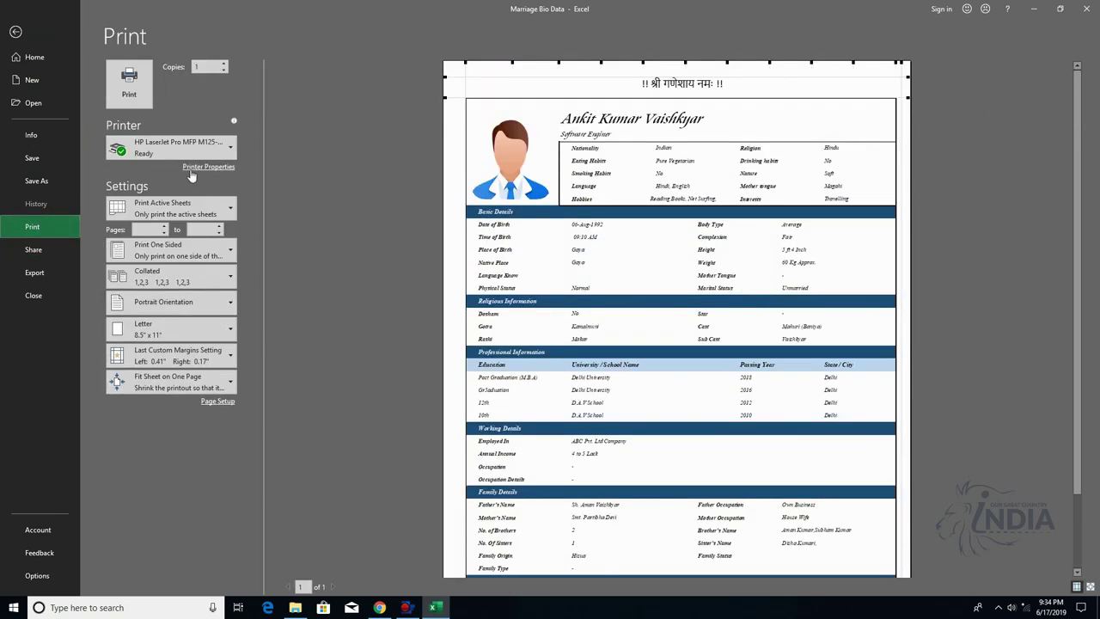
pyautogui.click(171, 148)
pyautogui.click(182, 227)
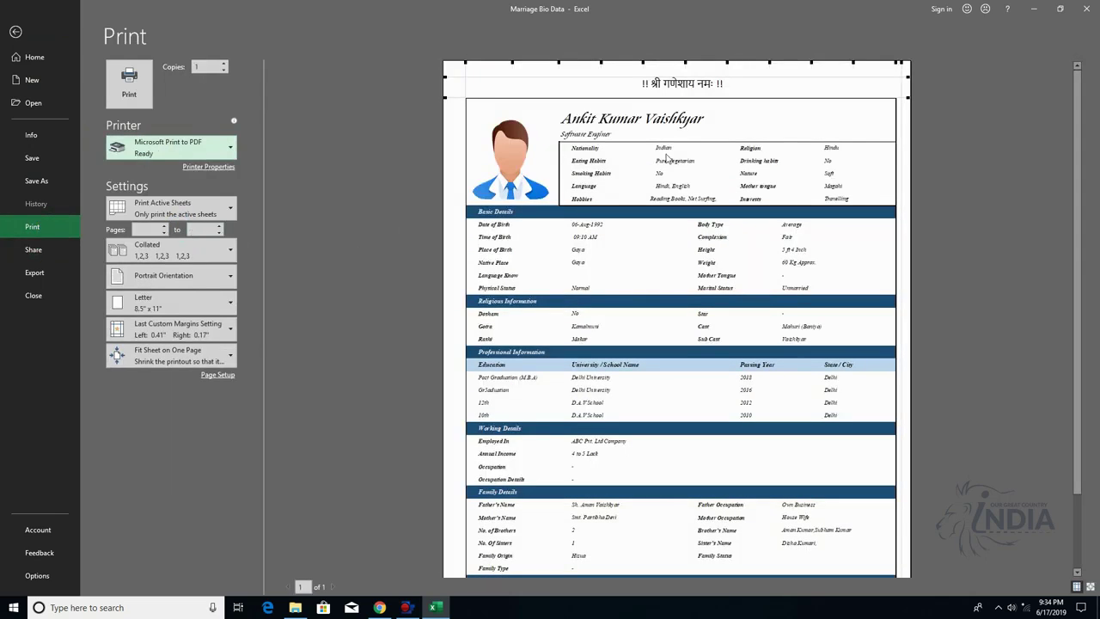
pyautogui.click(129, 86)
pyautogui.write('Bio Data')
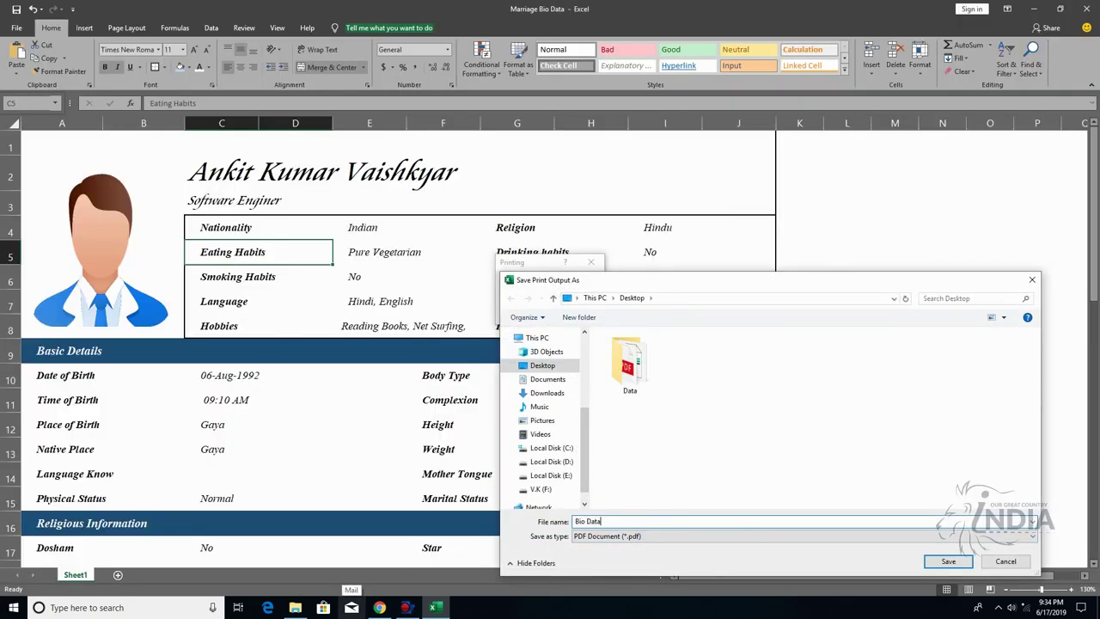
pyautogui.click(948, 561)
# Open Bio Data.pdf from the desktop in Edge.
pyautogui.click(577, 286)
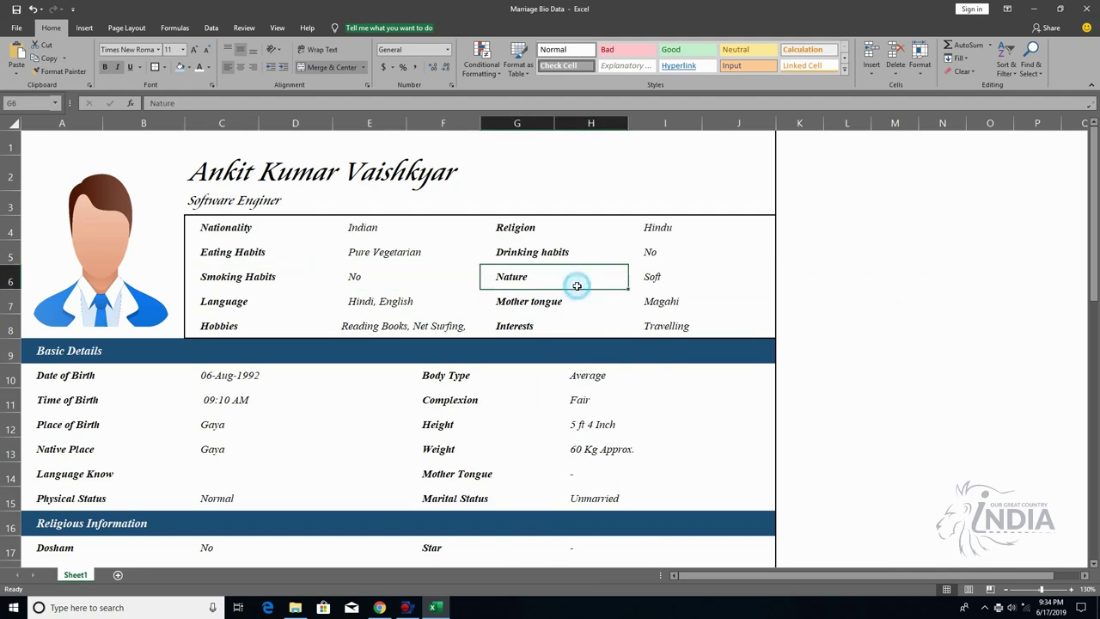
pyautogui.click(1034, 9)
pyautogui.click(1003, 9)
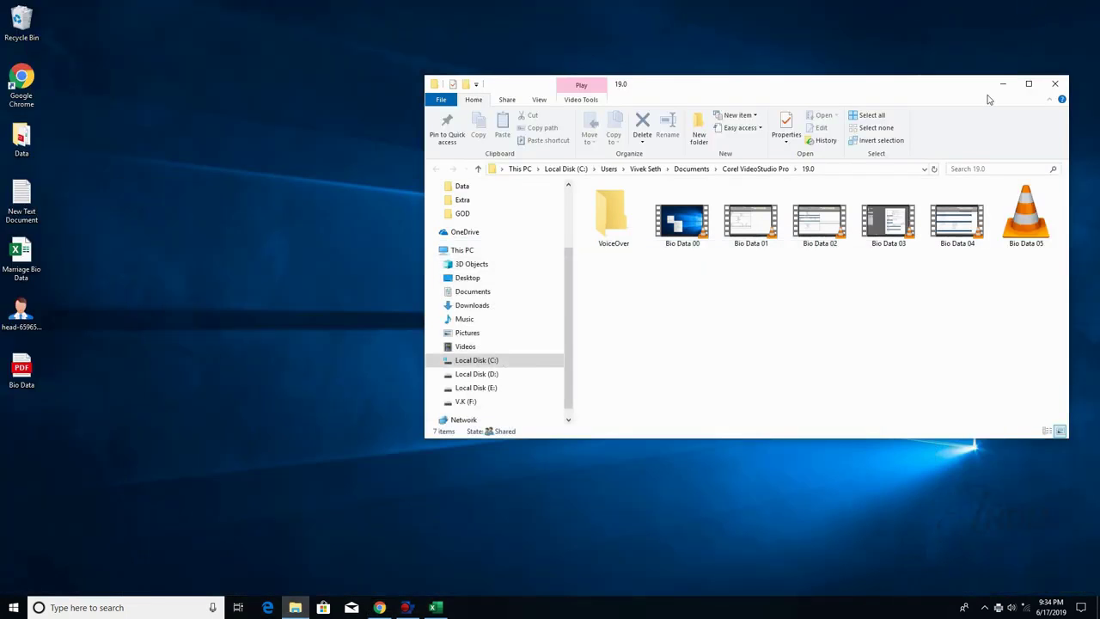
pyautogui.click(973, 85)
pyautogui.rightClick(16, 365)
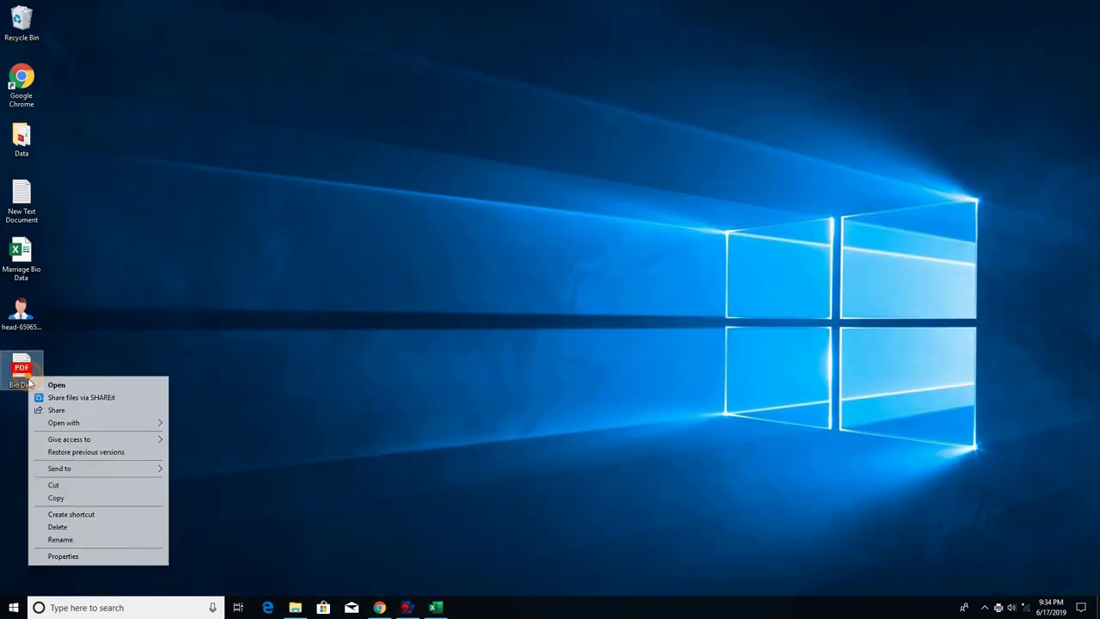
pyautogui.click(91, 385)
pyautogui.scroll(-3, 447, 318)
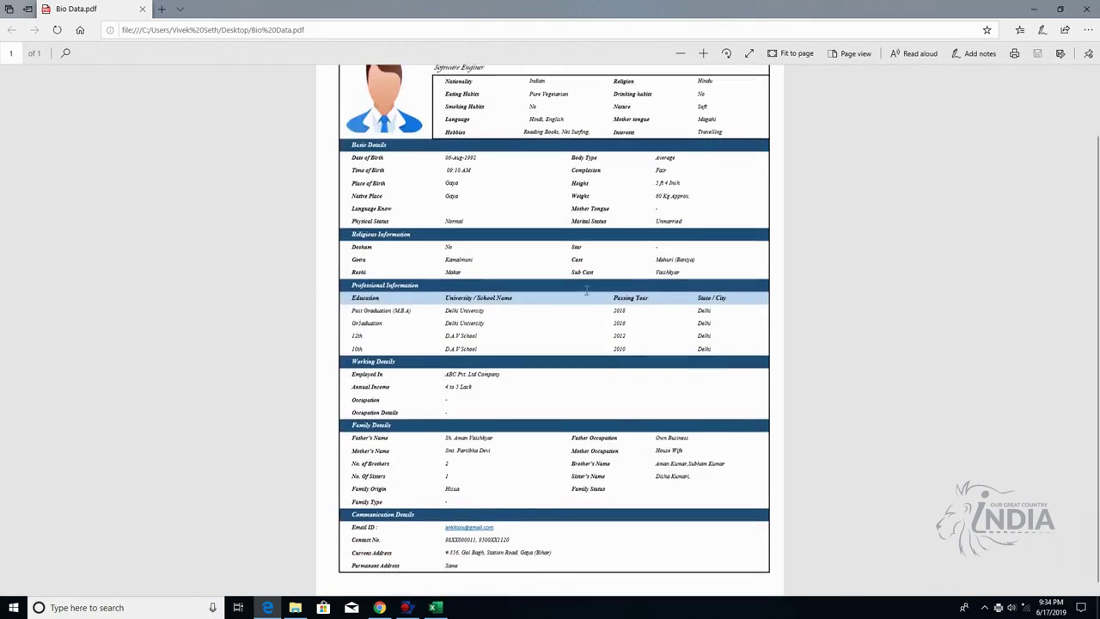
pyautogui.scroll(3, 550, 327)
pyautogui.scroll(3, 534, 315)
pyautogui.scroll(-3, 534, 316)
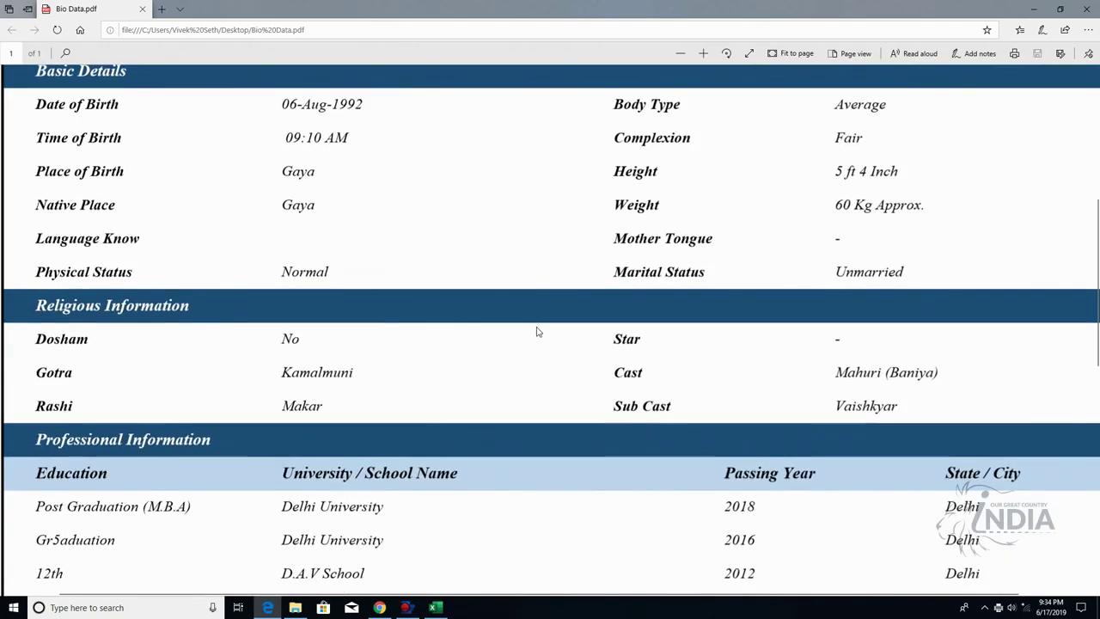
pyautogui.scroll(3, 533, 315)
pyautogui.scroll(3, 534, 315)
pyautogui.scroll(-1, 534, 313)
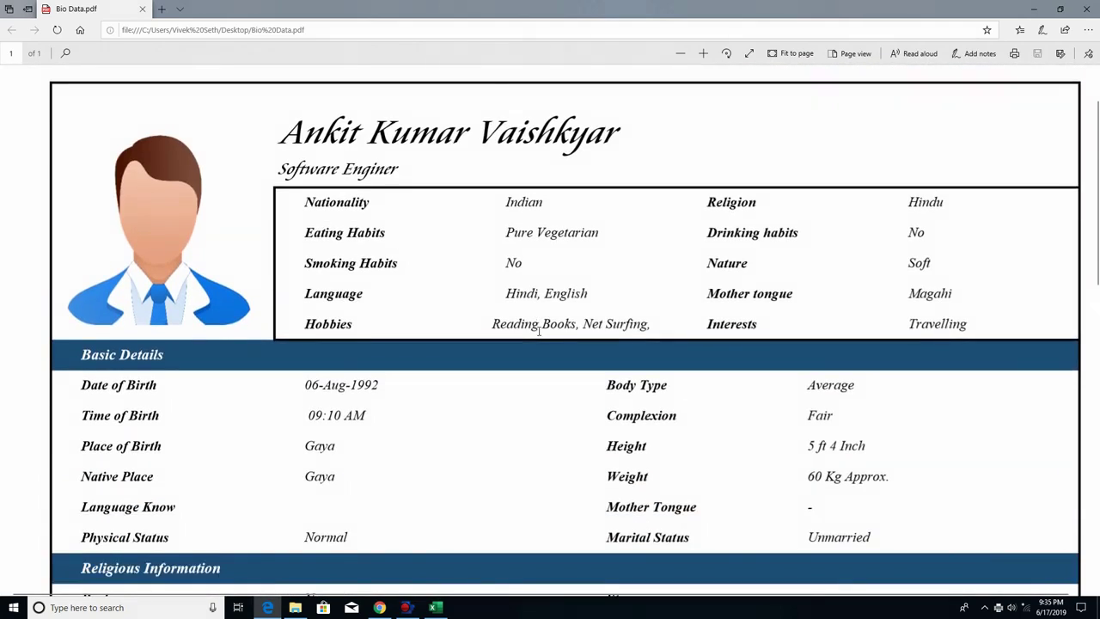
pyautogui.scroll(-1, 1065, 284)
pyautogui.scroll(3, 1051, 295)
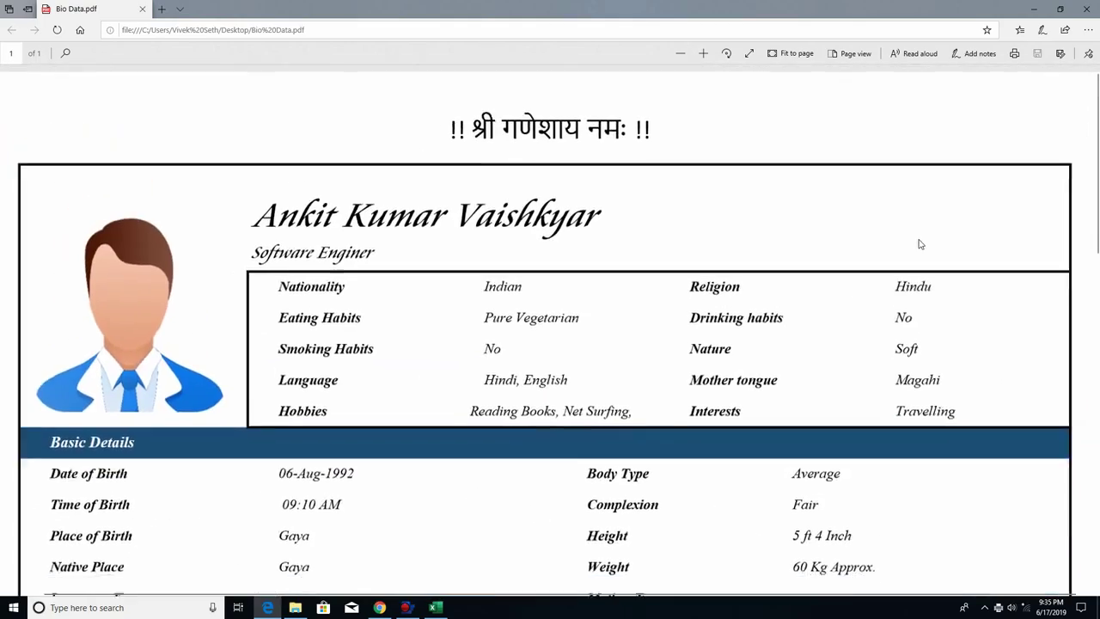
pyautogui.scroll(-3, 924, 257)
pyautogui.scroll(-2, 930, 275)
pyautogui.scroll(-2, 935, 277)
pyautogui.scroll(-2, 937, 271)
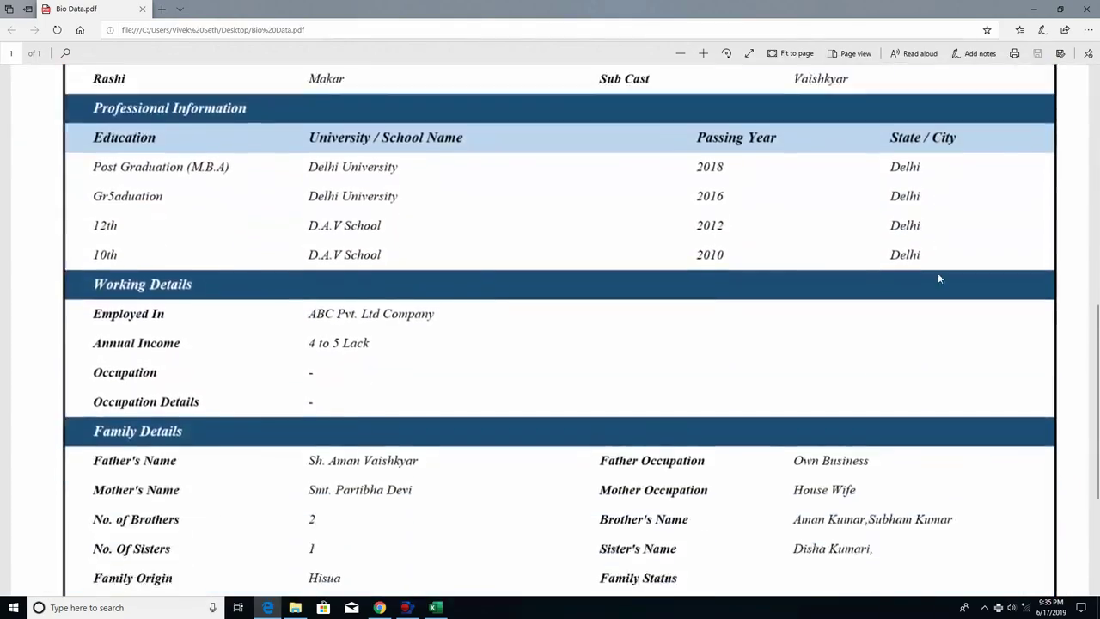
pyautogui.scroll(-3, 938, 272)
pyautogui.scroll(3, 937, 275)
pyautogui.scroll(3, 938, 275)
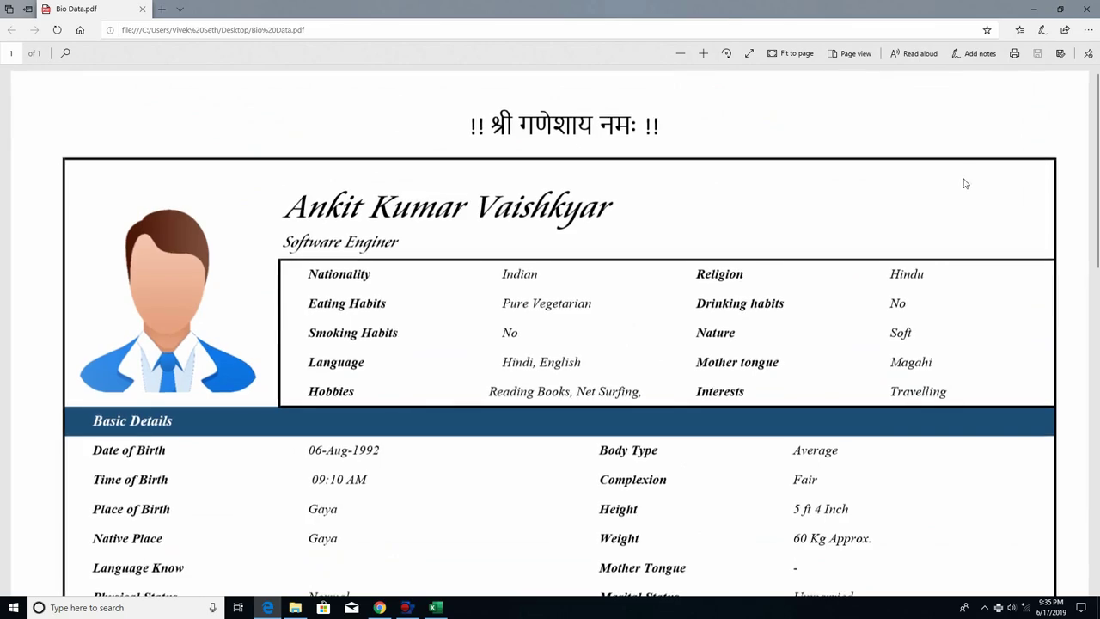